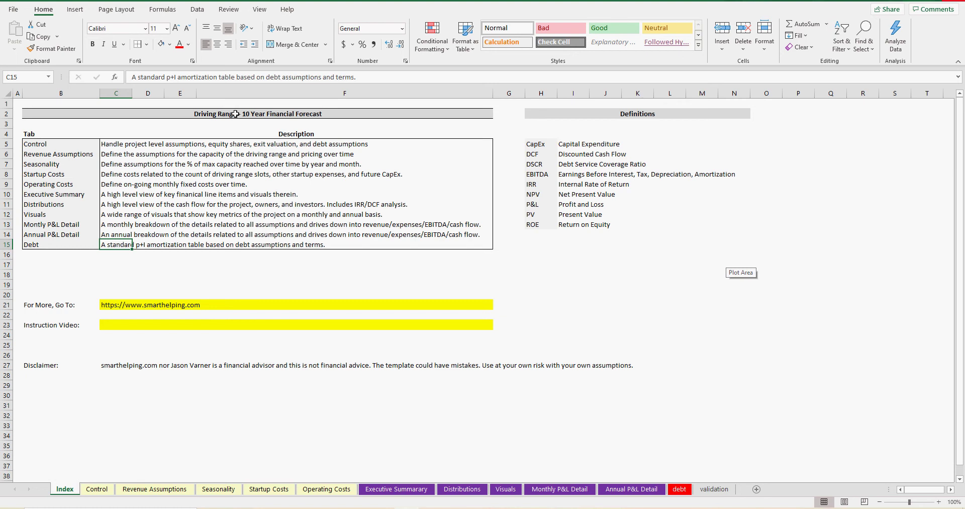
# - Review the Index sheet, and examine the editable project, debt and investor assumption cells on the Control sheet
pyautogui.click(233, 117)
pyautogui.click(638, 319)
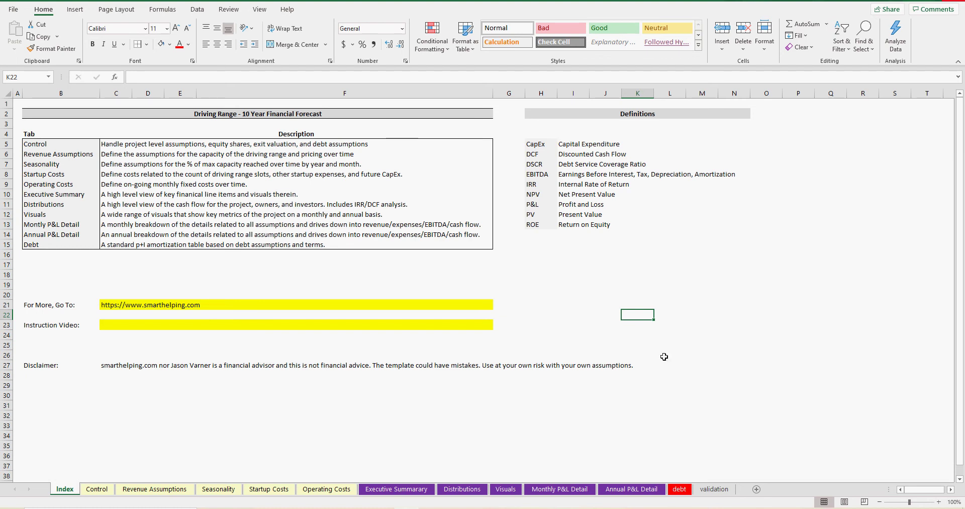
pyautogui.click(97, 489)
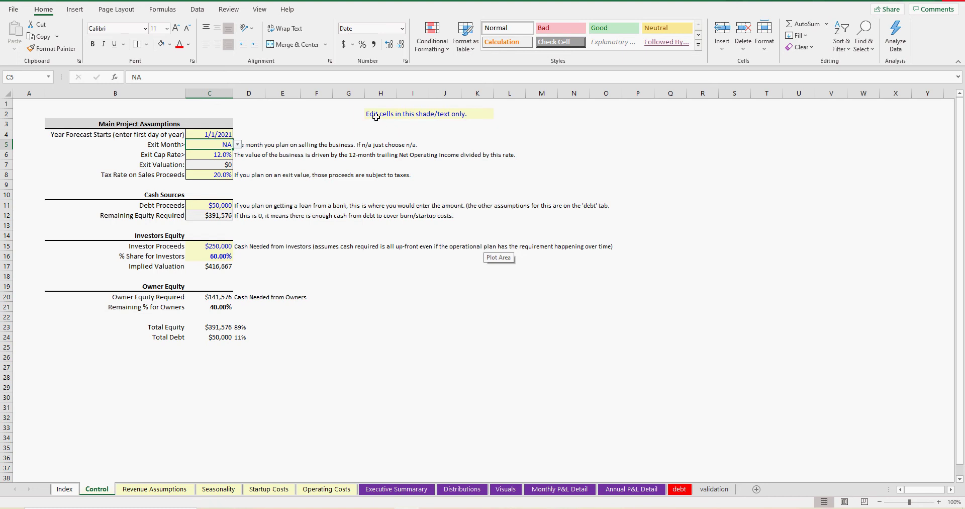
pyautogui.moveTo(375, 114); pyautogui.dragTo(485, 115)
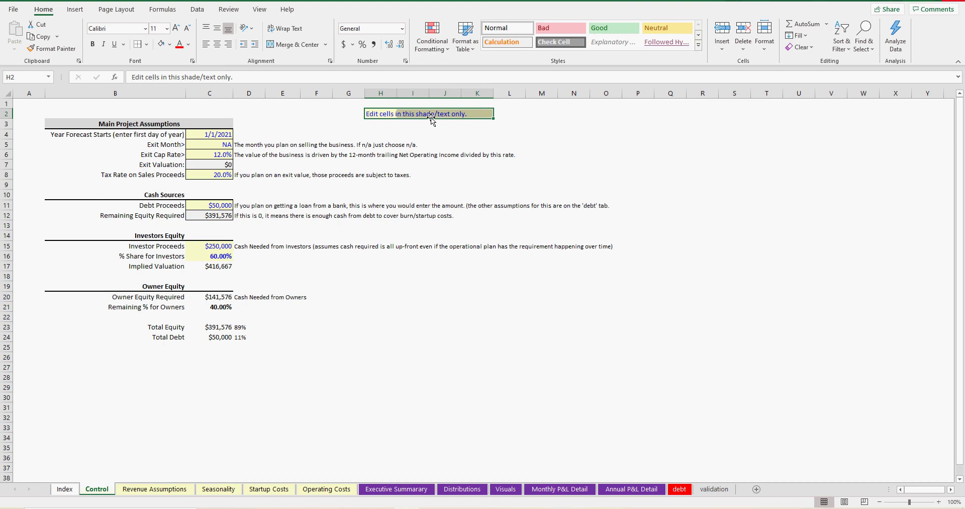
pyautogui.click(216, 135)
pyautogui.click(217, 145)
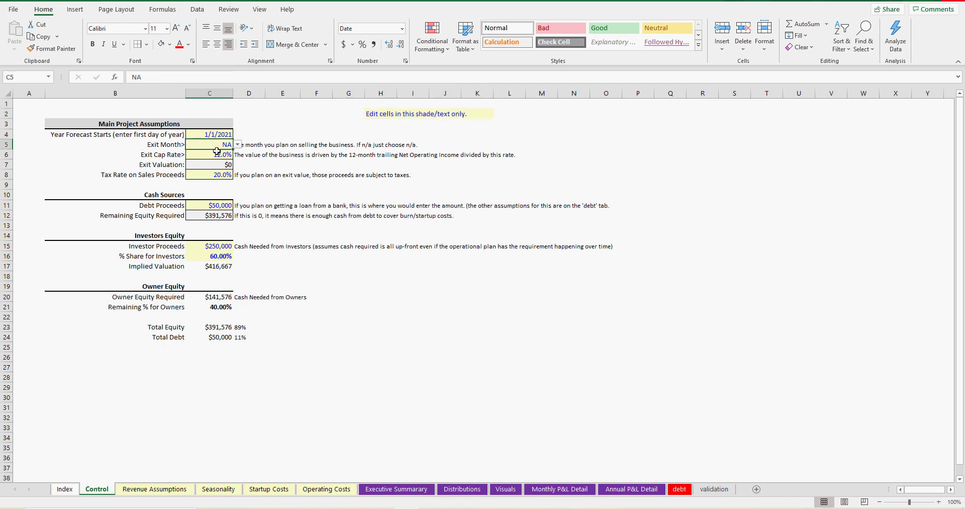
pyautogui.click(219, 158)
pyautogui.click(216, 135)
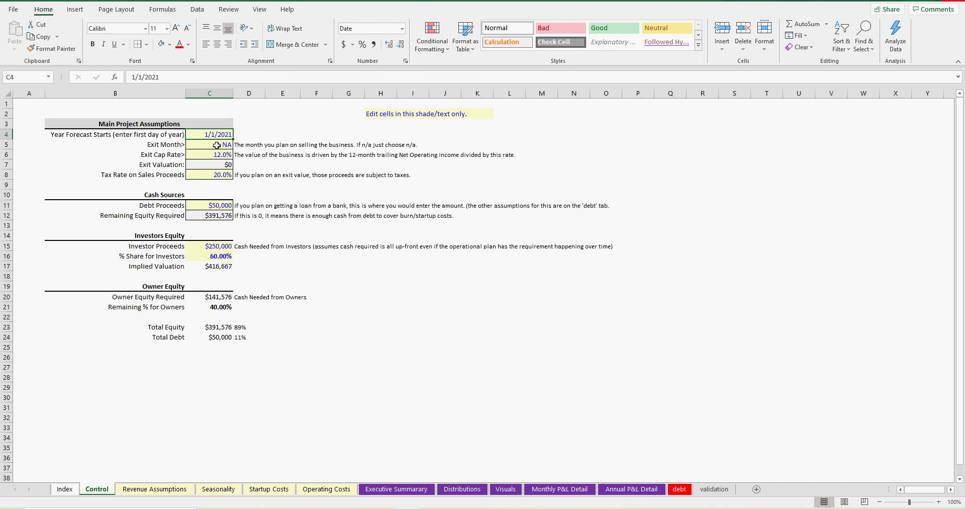
pyautogui.click(215, 205)
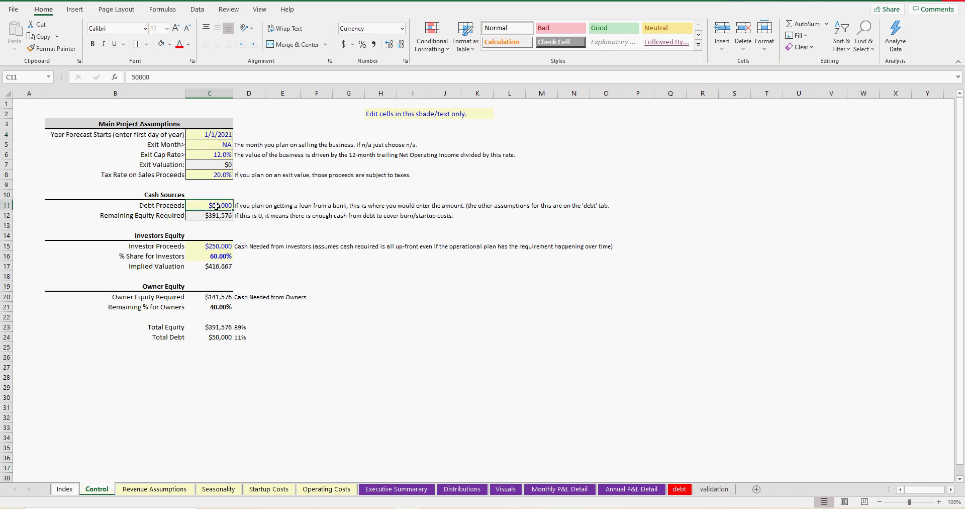
pyautogui.click(216, 244)
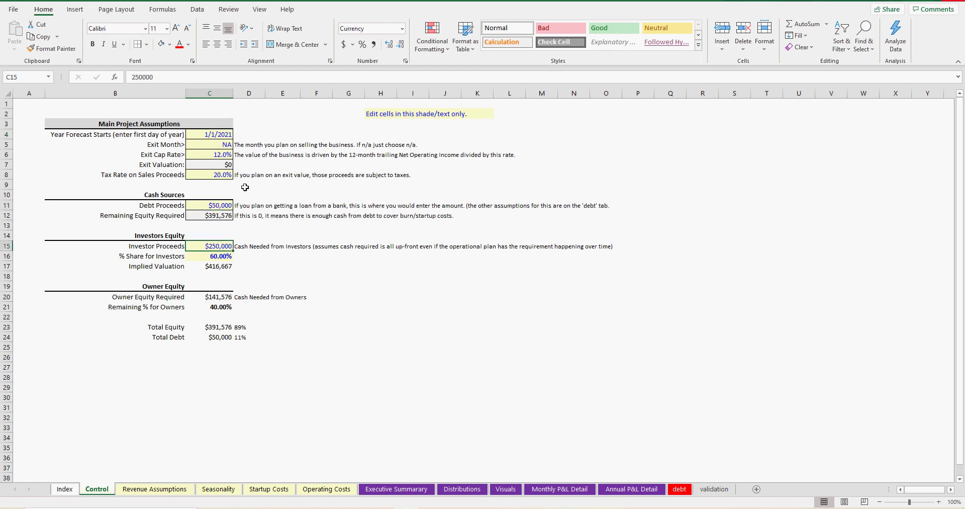
pyautogui.click(210, 157)
# - Look through the Revenue Assumptions, Seasonality, Startup Costs and Operating Costs sheets, and return to the Control sheet
pyautogui.click(151, 488)
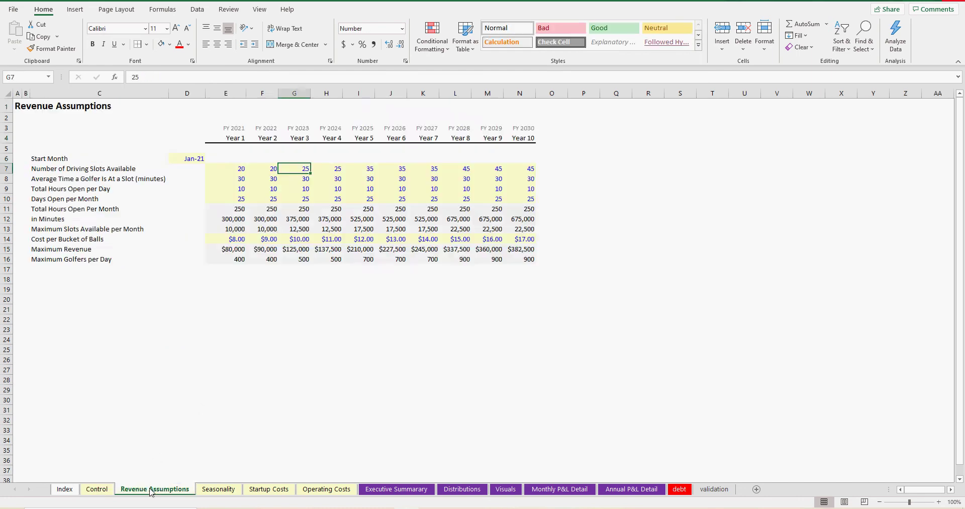
pyautogui.click(203, 490)
pyautogui.click(262, 490)
pyautogui.click(319, 490)
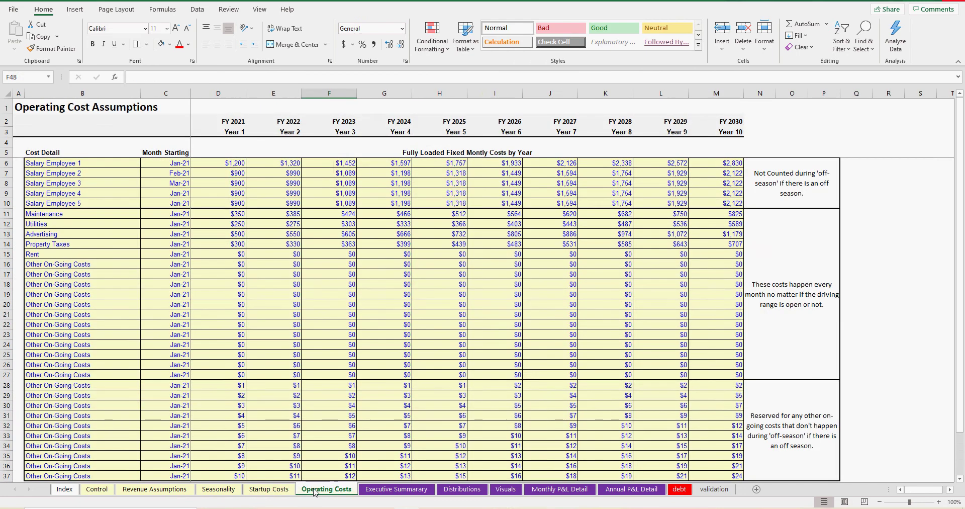
pyautogui.click(271, 491)
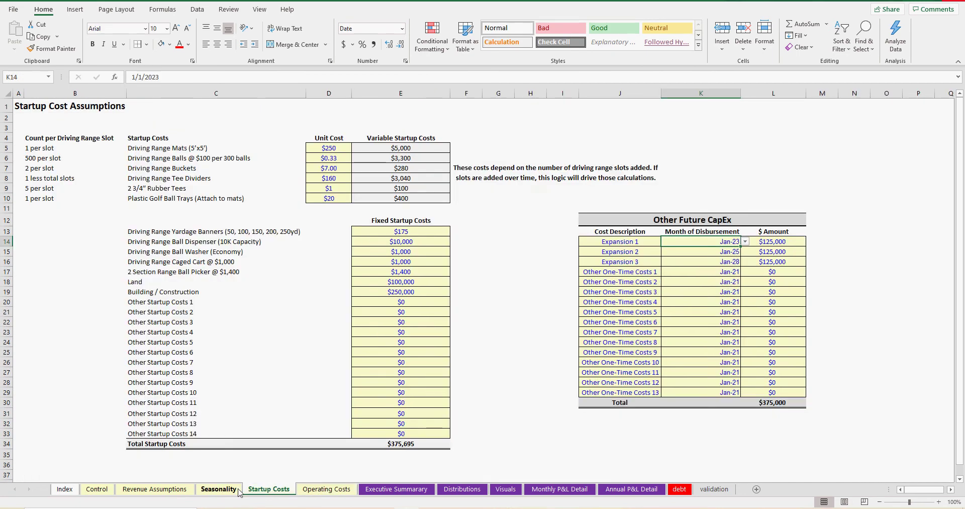
pyautogui.click(219, 491)
pyautogui.click(155, 490)
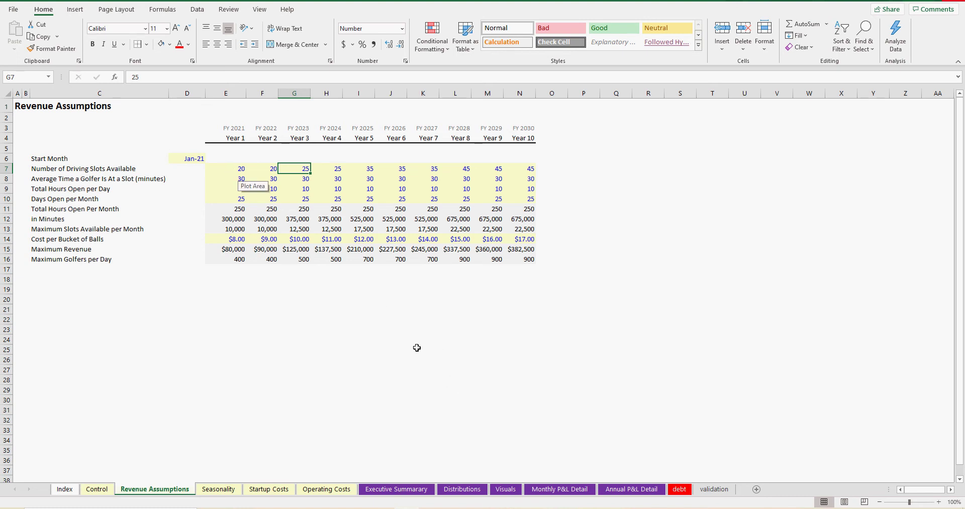
pyautogui.click(97, 489)
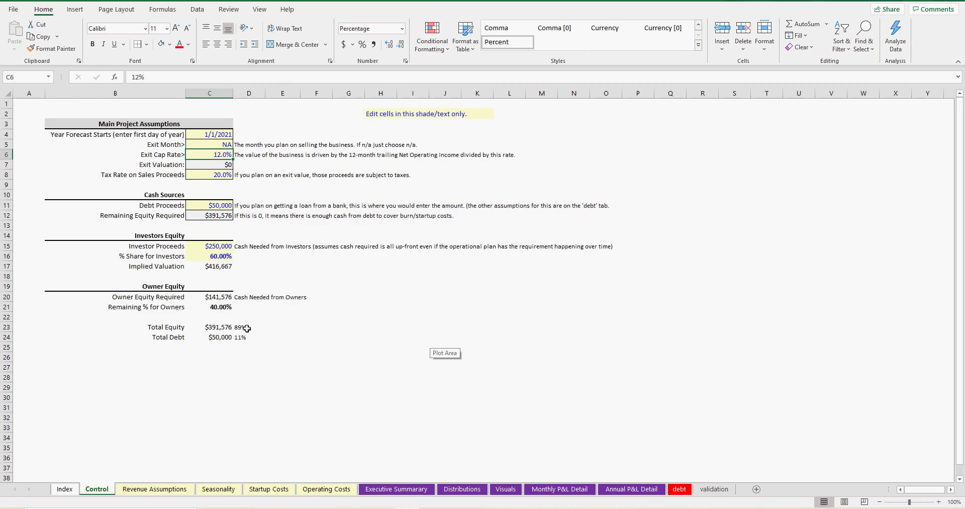
# - Set the Exit Month in the main project assumptions to Dec-30
pyautogui.click(210, 134)
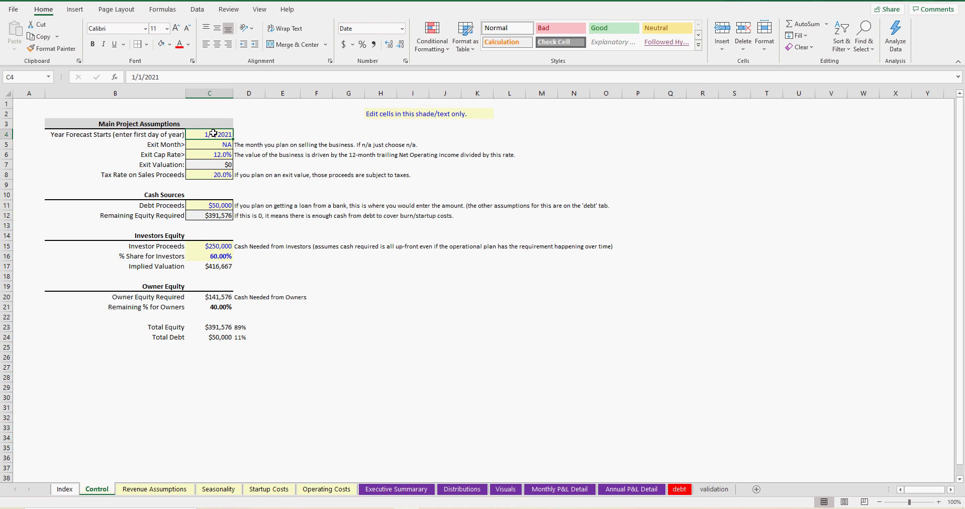
pyautogui.click(213, 143)
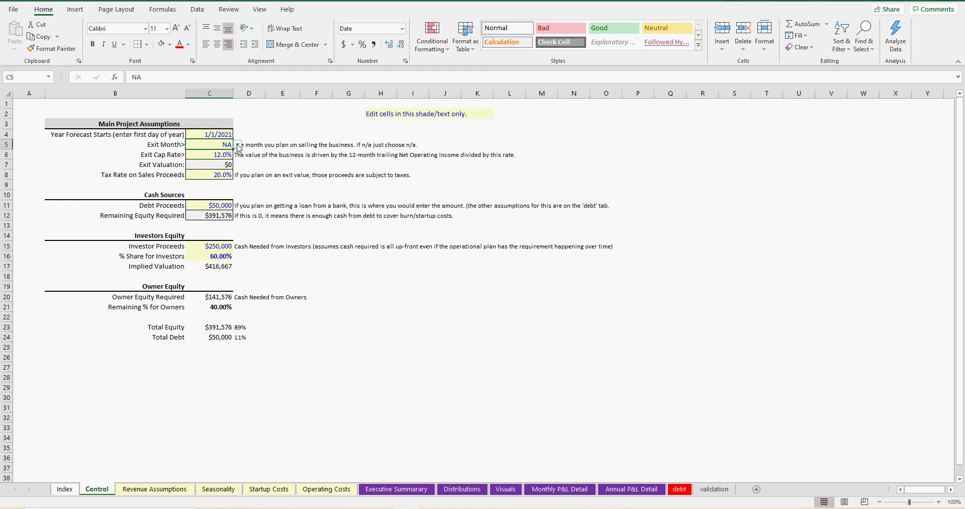
pyautogui.click(238, 145)
pyautogui.moveTo(236, 189)
pyautogui.mouseDown()
pyautogui.moveTo(237, 164)
pyautogui.moveTo(237, 190)
pyautogui.mouseUp()
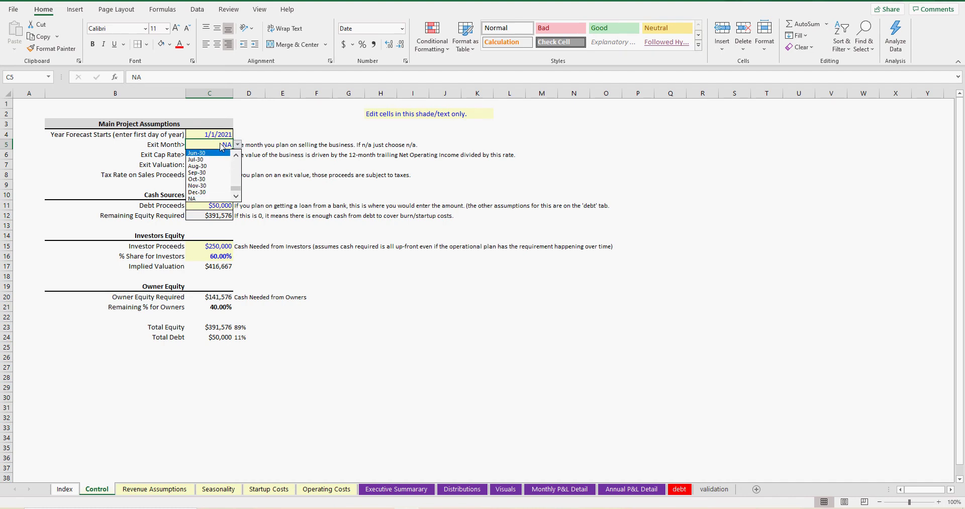
pyautogui.click(200, 192)
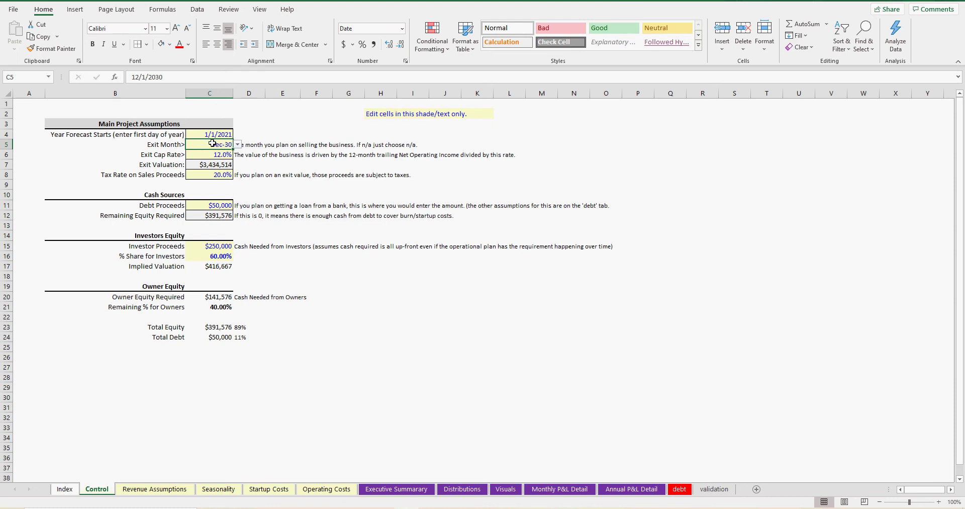
pyautogui.moveTo(632, 196); pyautogui.dragTo(745, 246)
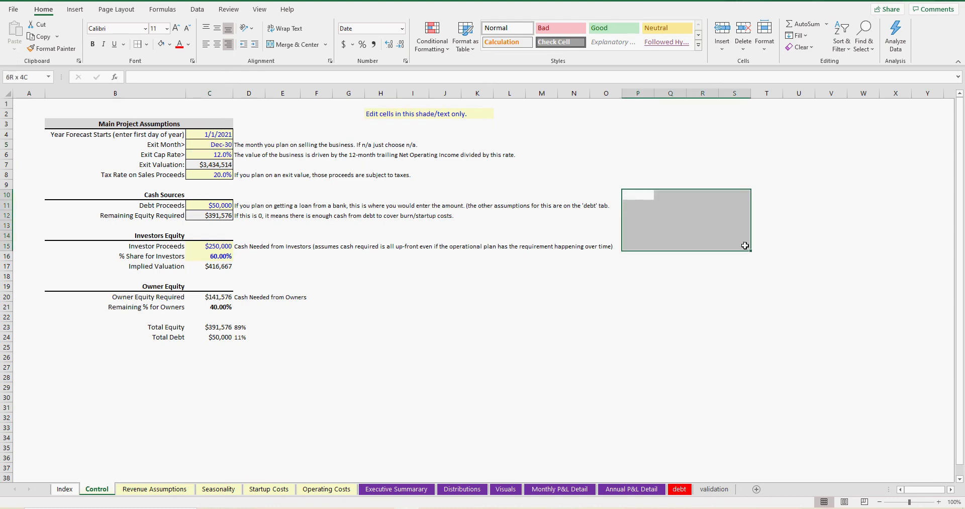
pyautogui.click(708, 233)
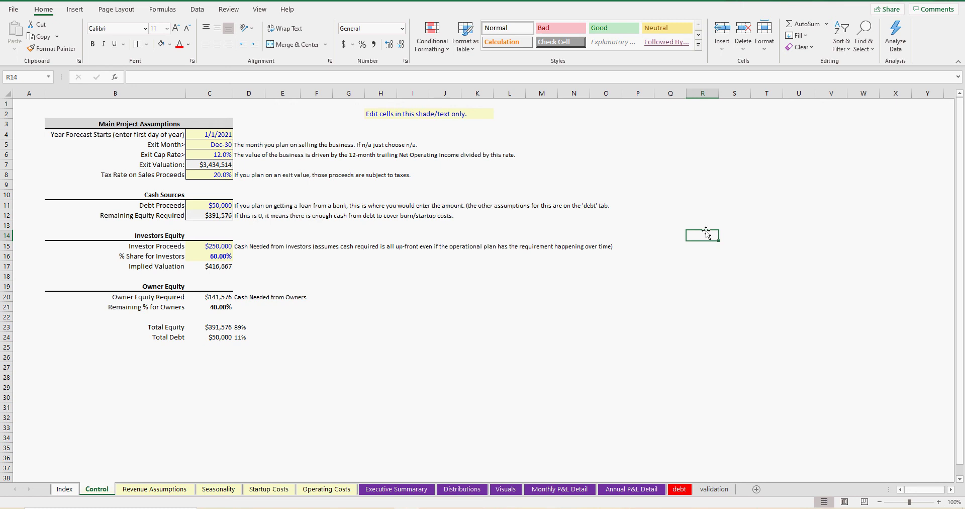
# - Check the Exit Cap Rate, set the Exit Month to NA, and inspect the Exit Valuation formula
pyautogui.click(215, 153)
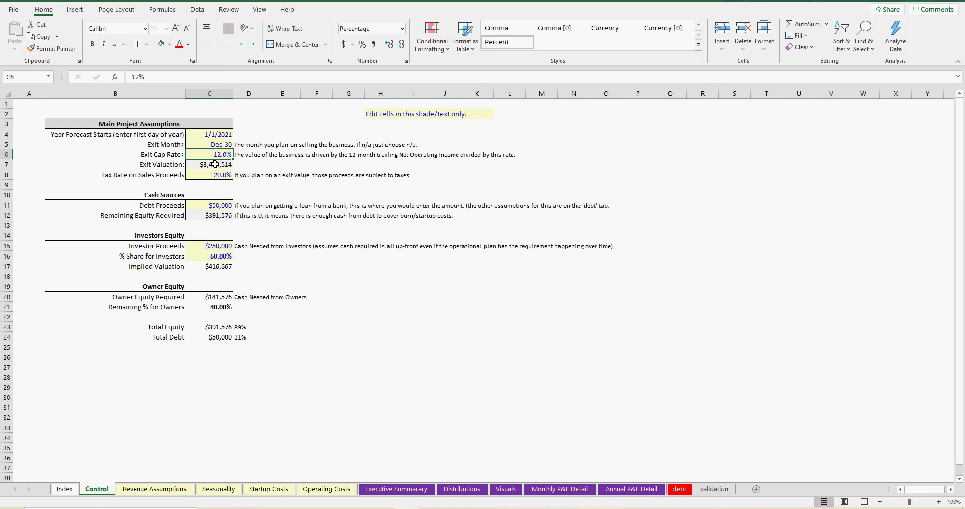
pyautogui.click(227, 145)
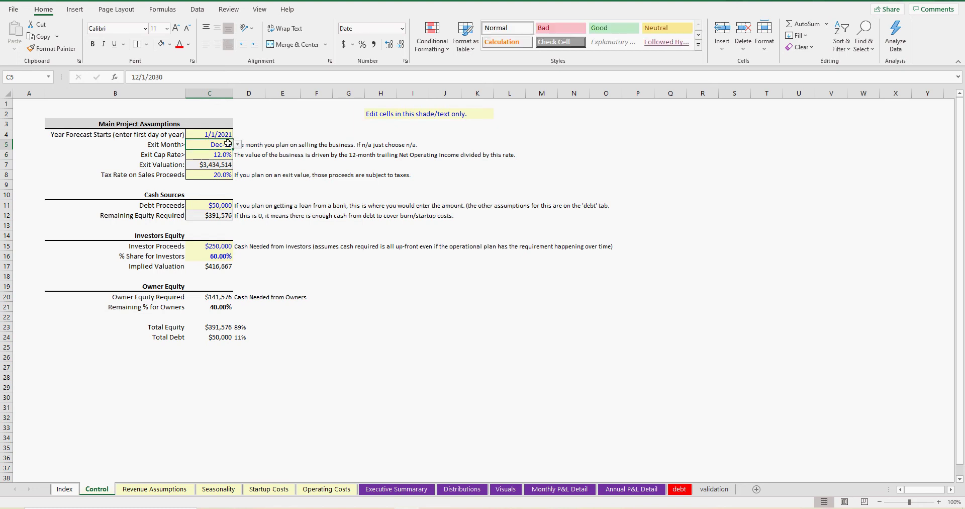
pyautogui.click(238, 144)
pyautogui.press('Down')
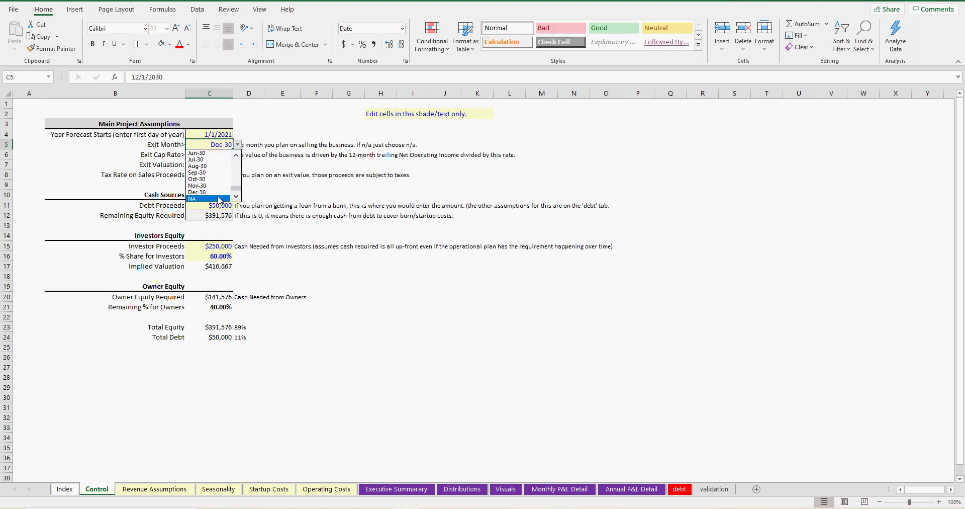
pyautogui.press('Return')
pyautogui.click(237, 145)
pyautogui.press('Escape')
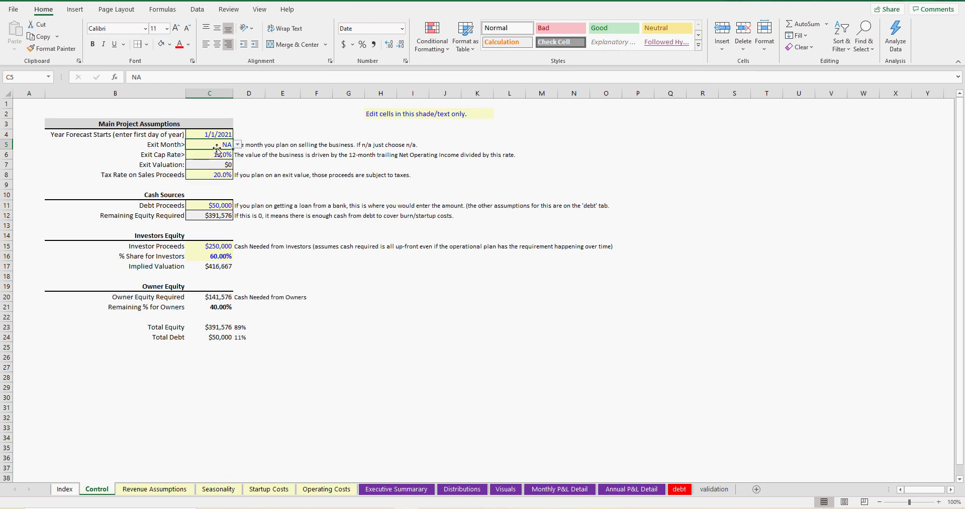
pyautogui.click(212, 165)
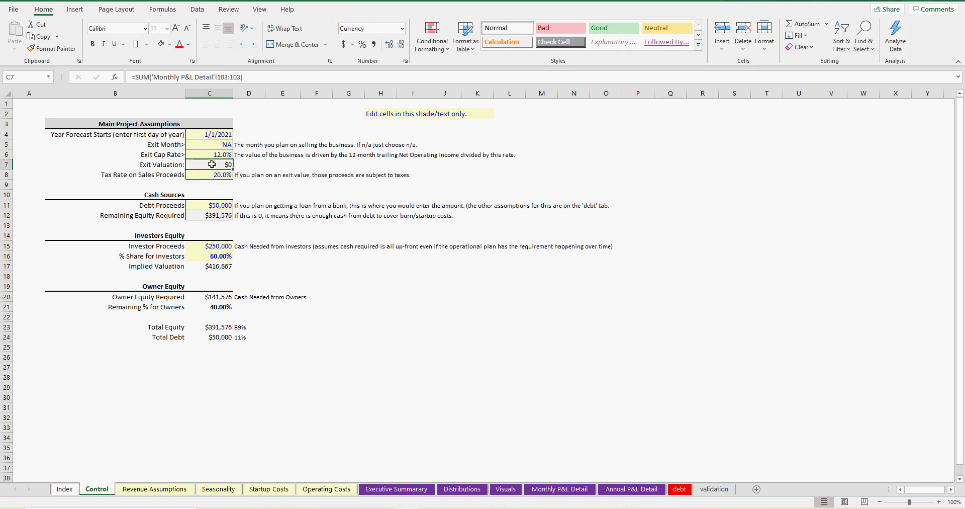
pyautogui.moveTo(610, 326); pyautogui.dragTo(512, 328)
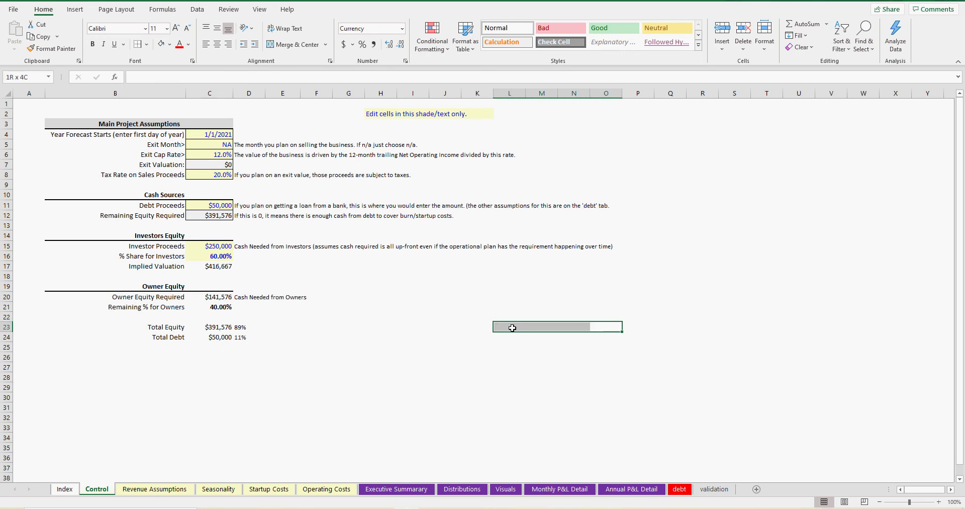
# - Set the Exit Month to Sep-30 and check the Exit Cap Rate cell
pyautogui.click(225, 145)
pyautogui.click(237, 144)
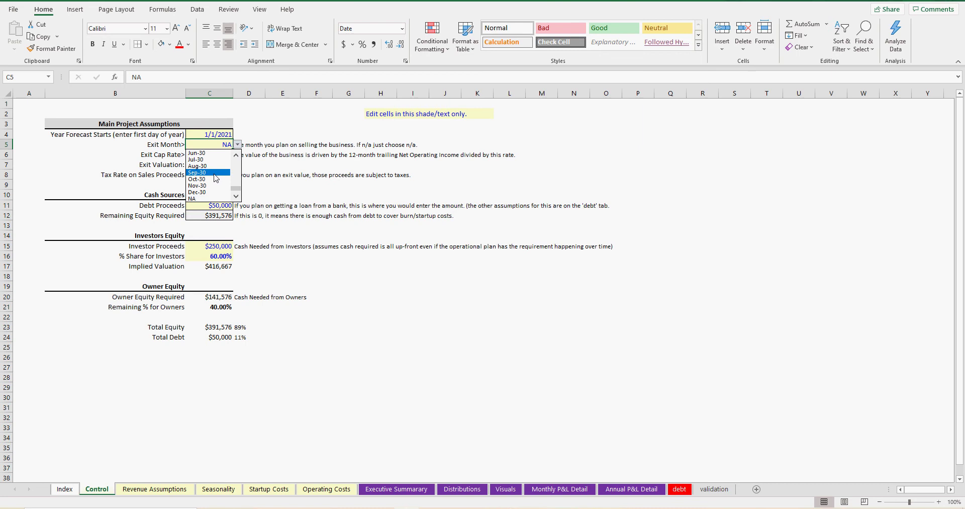
pyautogui.click(216, 177)
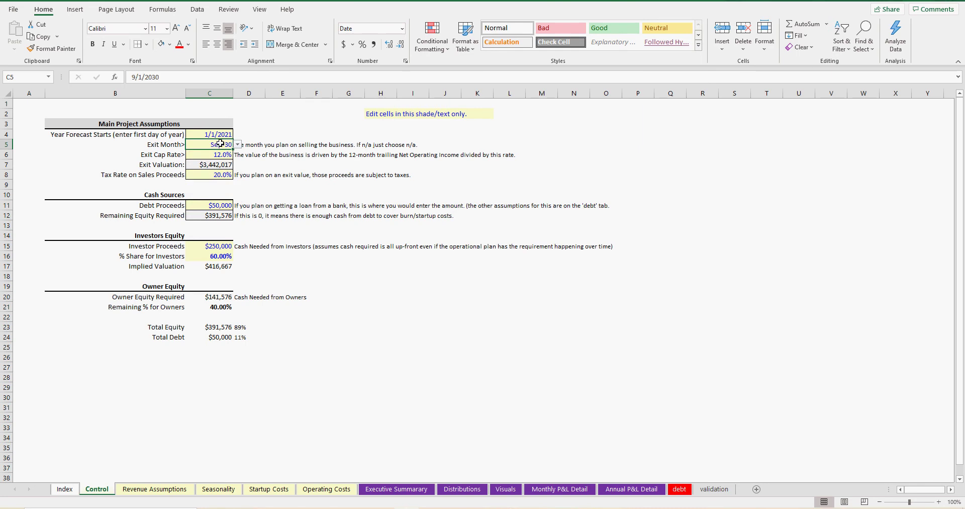
pyautogui.moveTo(220, 143); pyautogui.dragTo(200, 145)
pyautogui.click(225, 158)
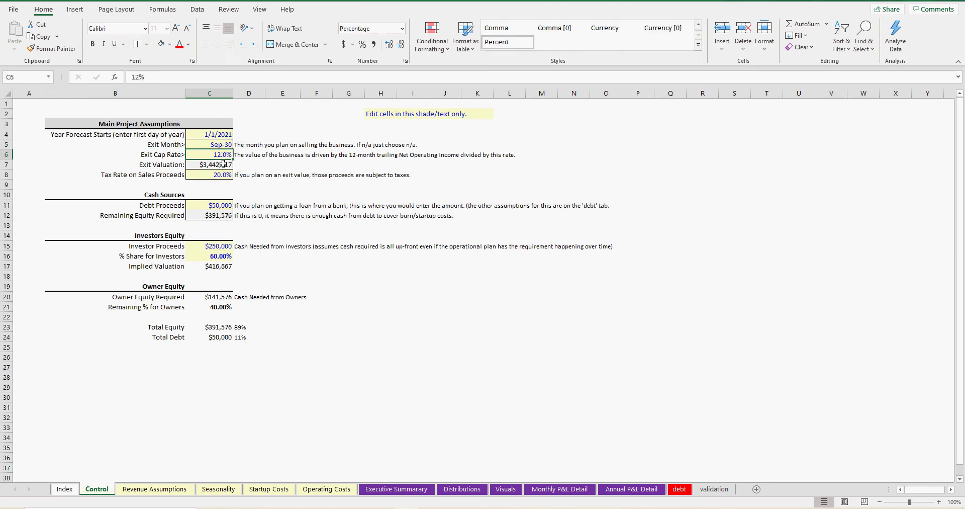
# - Set the Exit Month back to NA so the forecast has no planned sale
pyautogui.click(225, 142)
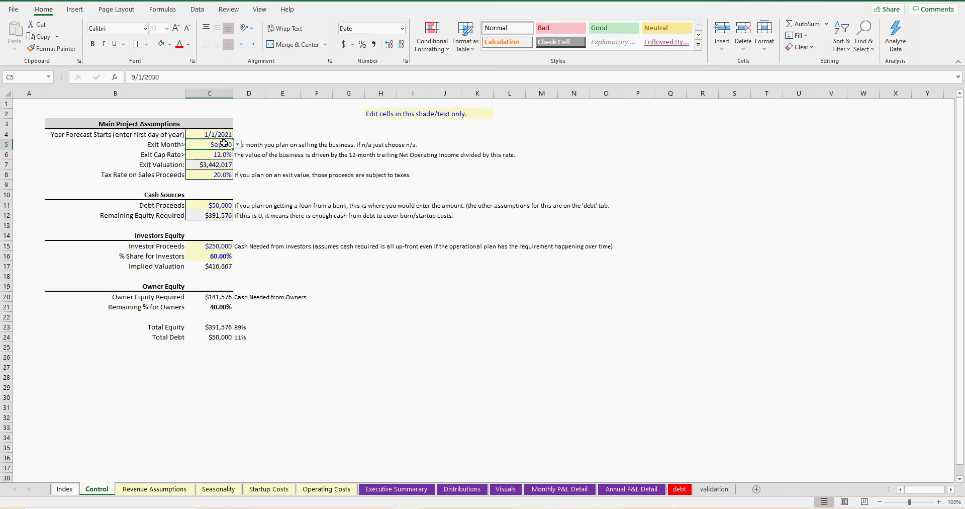
pyautogui.click(237, 145)
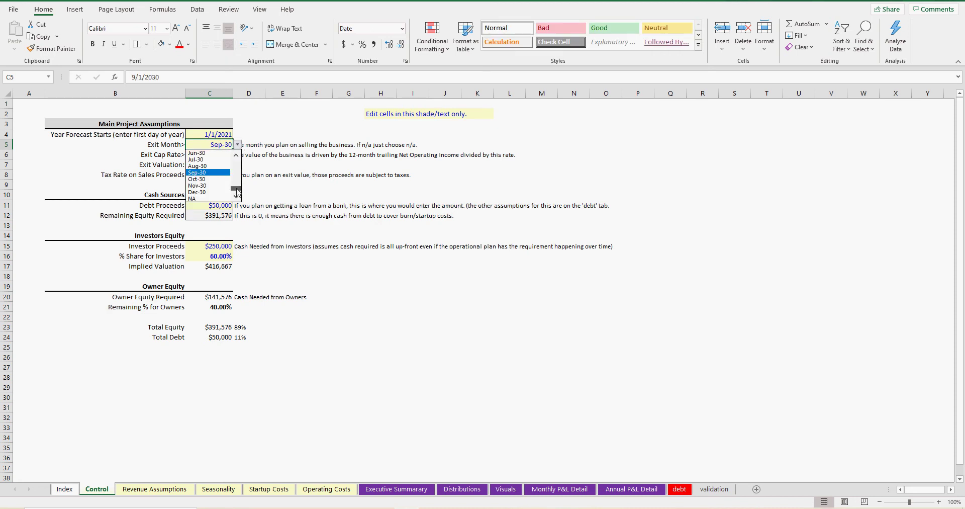
pyautogui.click(199, 199)
pyautogui.click(410, 185)
# - Set Debt Proceeds under Cash Sources to 0
pyautogui.click(222, 200)
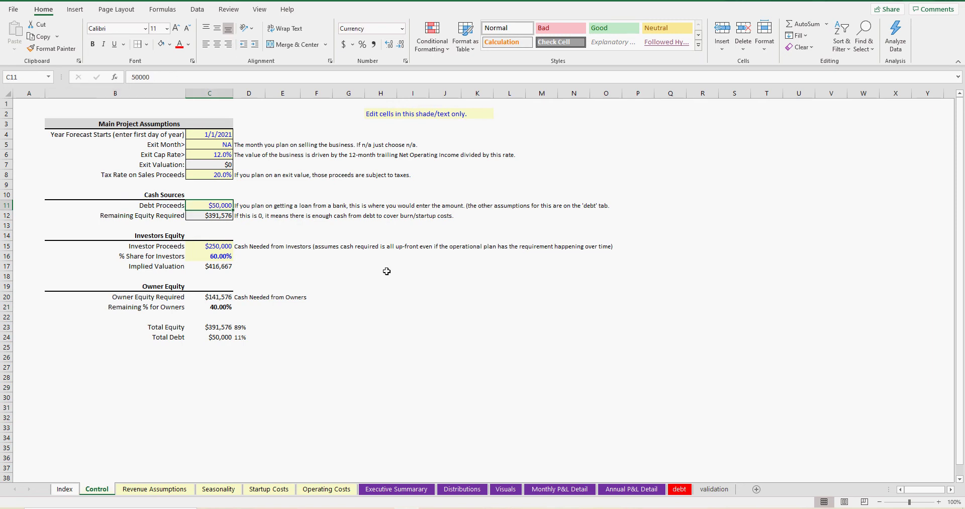
pyautogui.write('0')
pyautogui.press('Return')
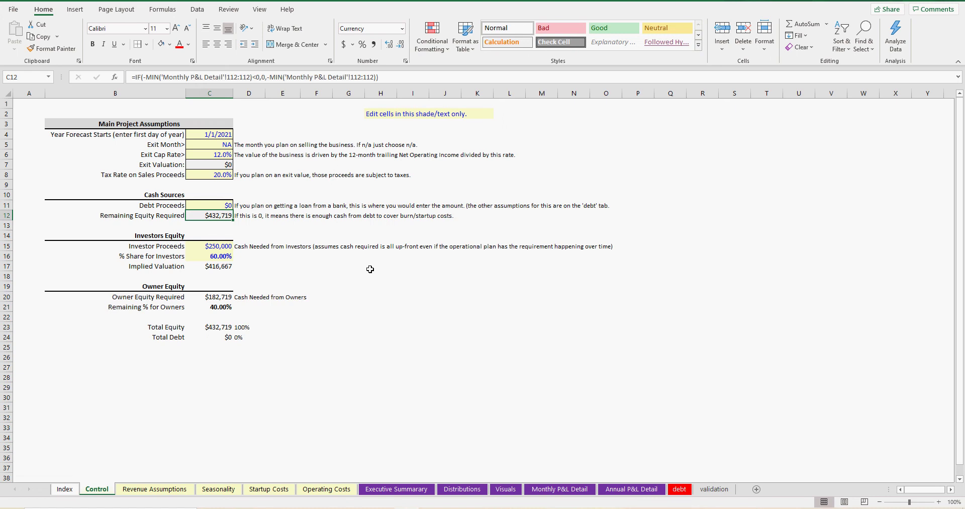
# - Examine the Remaining Equity Required, Investor Proceeds, investor share and Implied Valuation cells
pyautogui.click(168, 217)
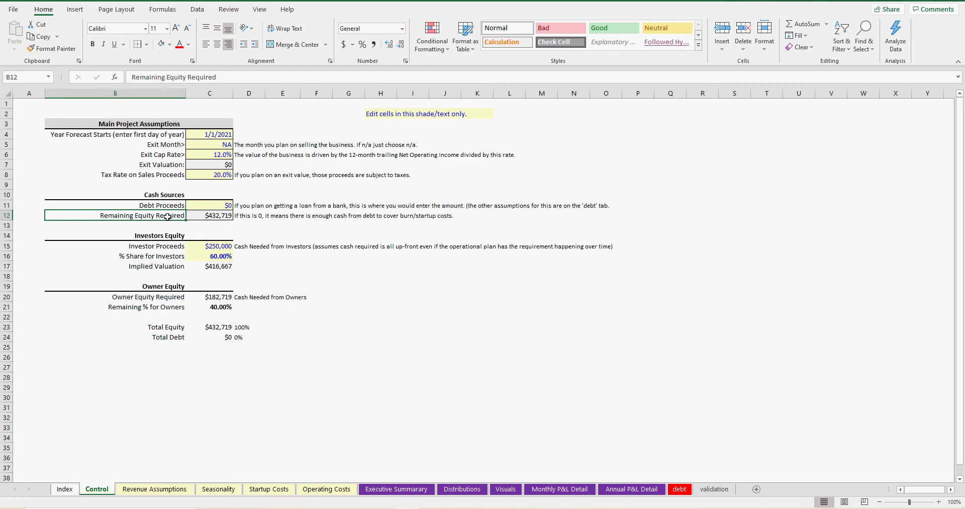
pyautogui.click(218, 216)
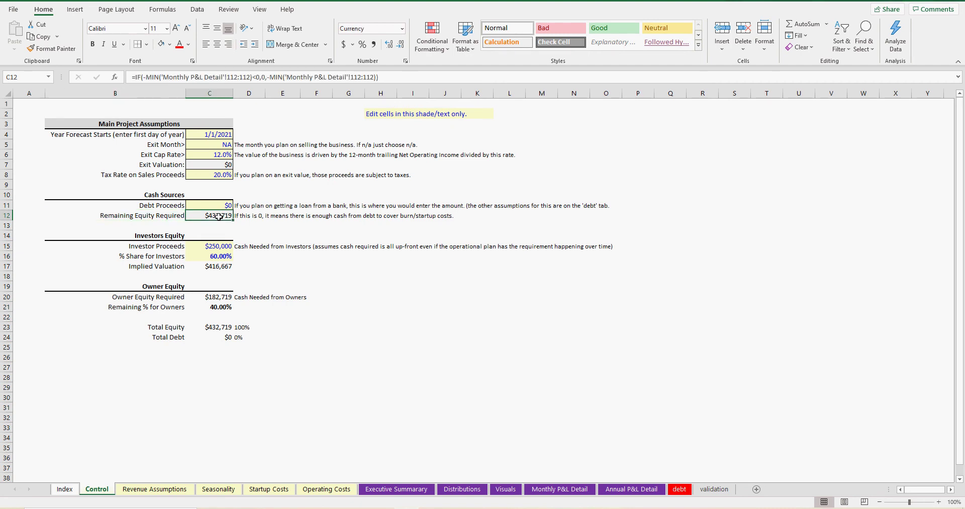
pyautogui.click(214, 246)
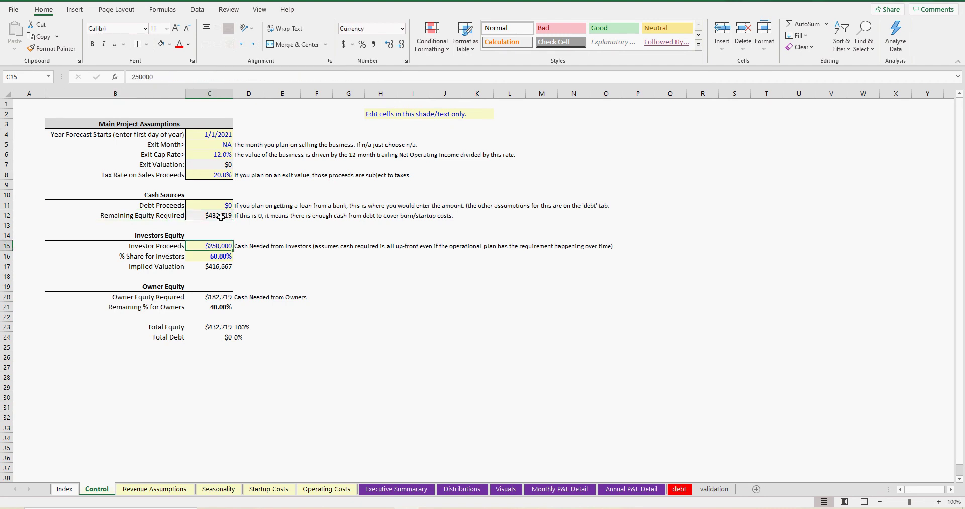
pyautogui.click(216, 257)
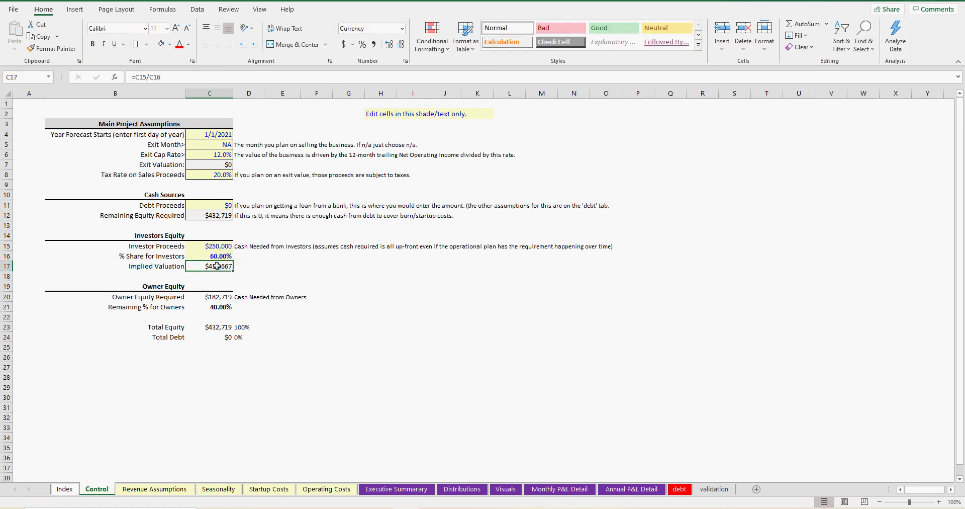
# - Compare the Investor Proceeds cell with the Remaining Equity Required and Owner Equity Required cells on the Control sheet
pyautogui.click(215, 247)
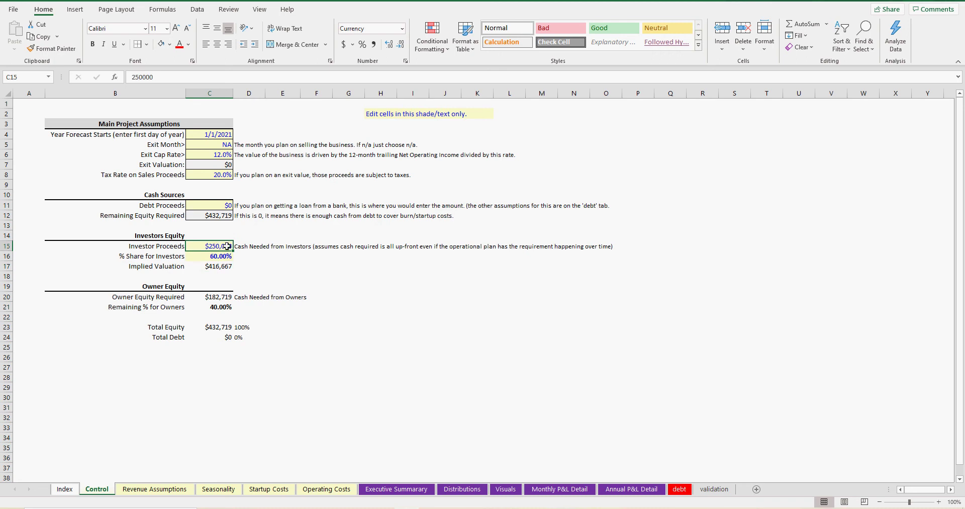
pyautogui.press('Up')
pyautogui.press('Up')
pyautogui.press('Up')
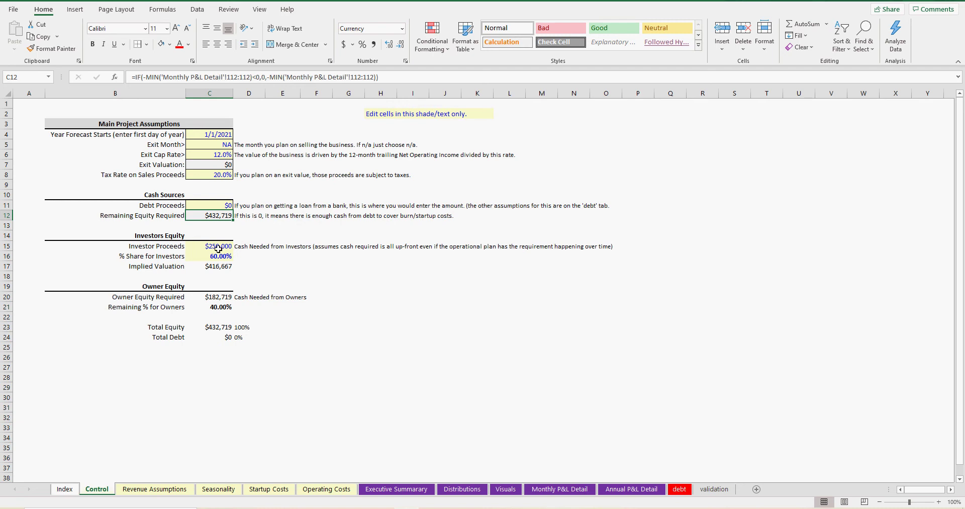
pyautogui.click(219, 246)
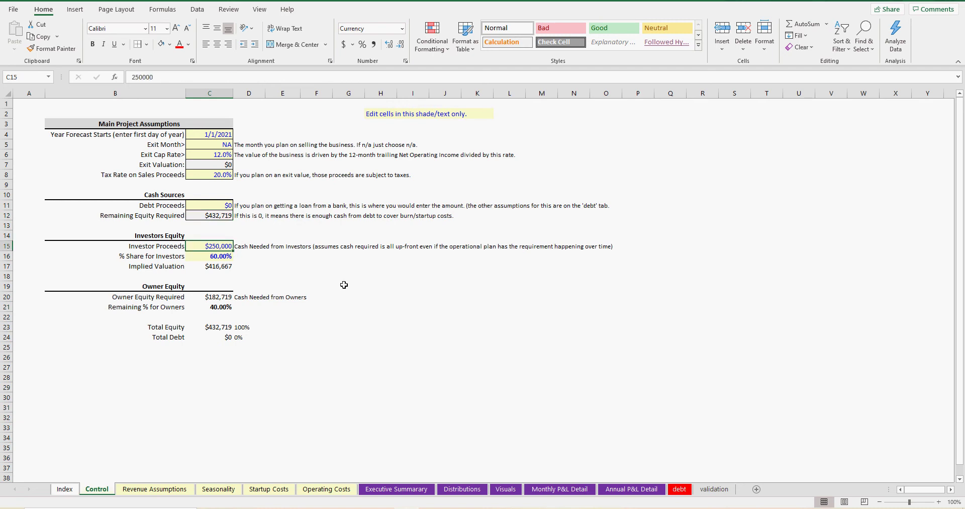
pyautogui.click(211, 295)
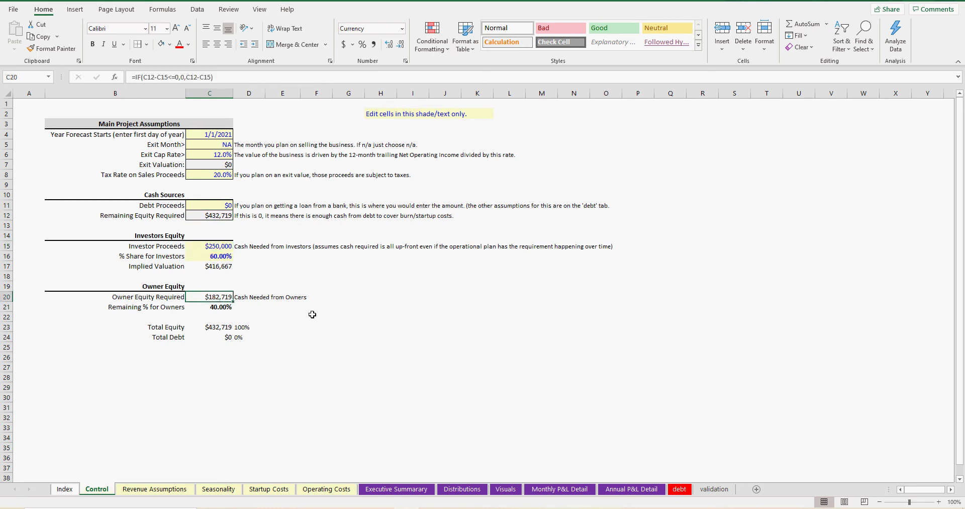
# - Set Investor Proceeds to 432719 so that investors cover the whole equity requirement
pyautogui.click(222, 247)
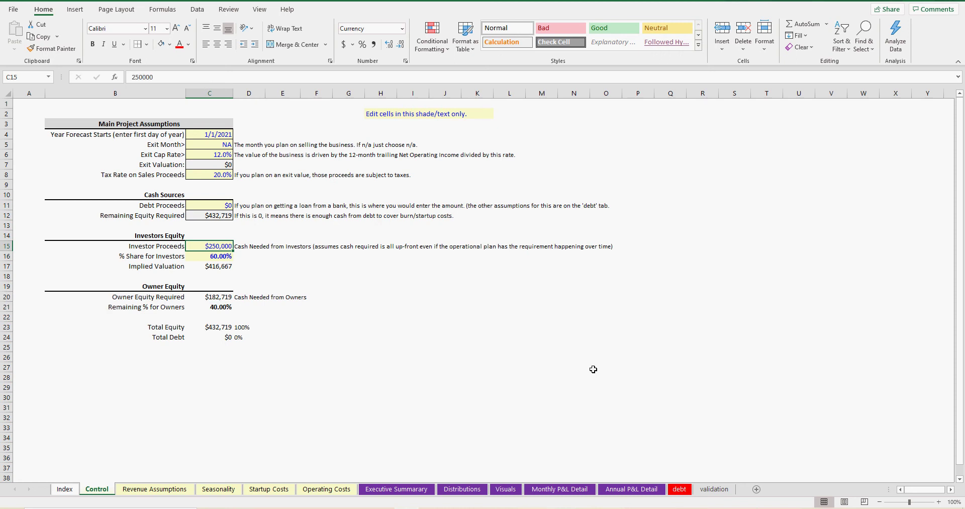
pyautogui.write('43')
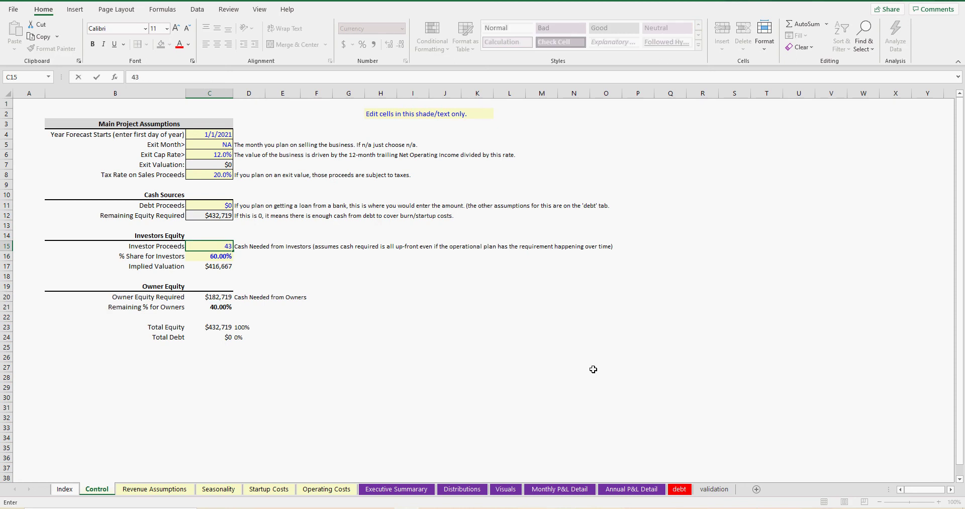
pyautogui.write('2719')
pyautogui.press('Return')
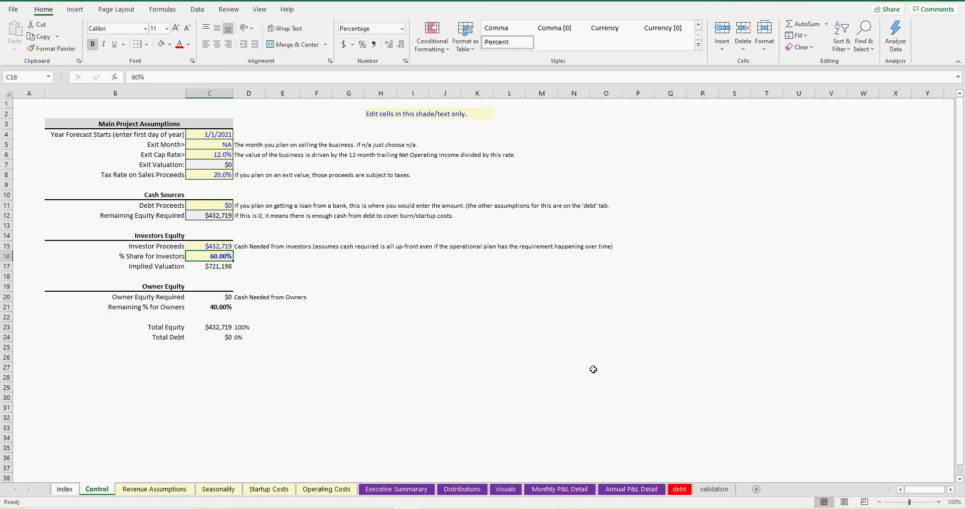
# - Set both Investor Proceeds and % Share for Investors to 0 for a fully owner-funded scenario
pyautogui.click(221, 247)
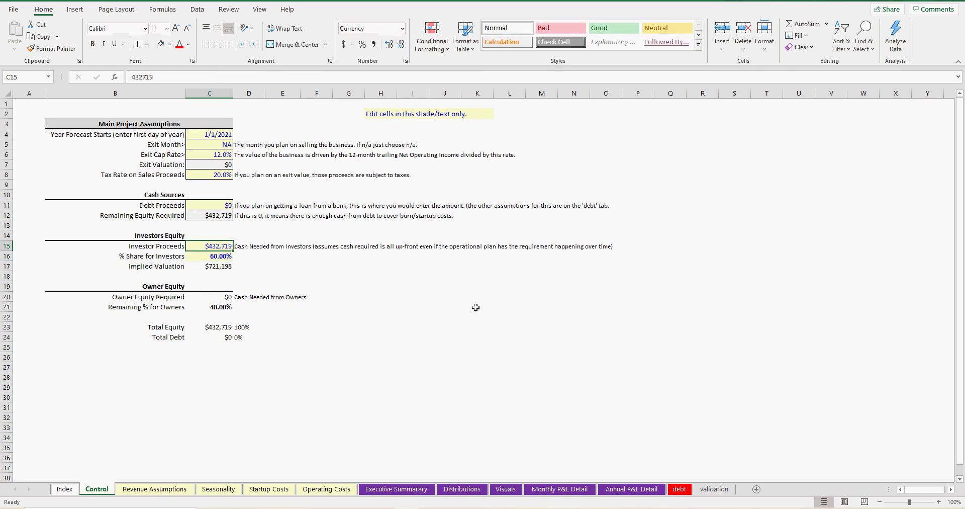
pyautogui.write('0')
pyautogui.press('Return')
pyautogui.press('Return')
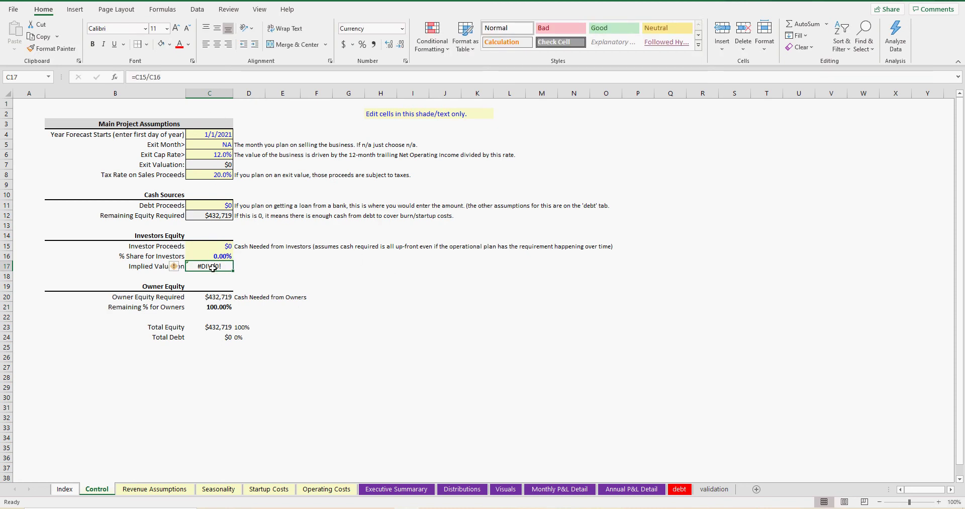
pyautogui.click(363, 327)
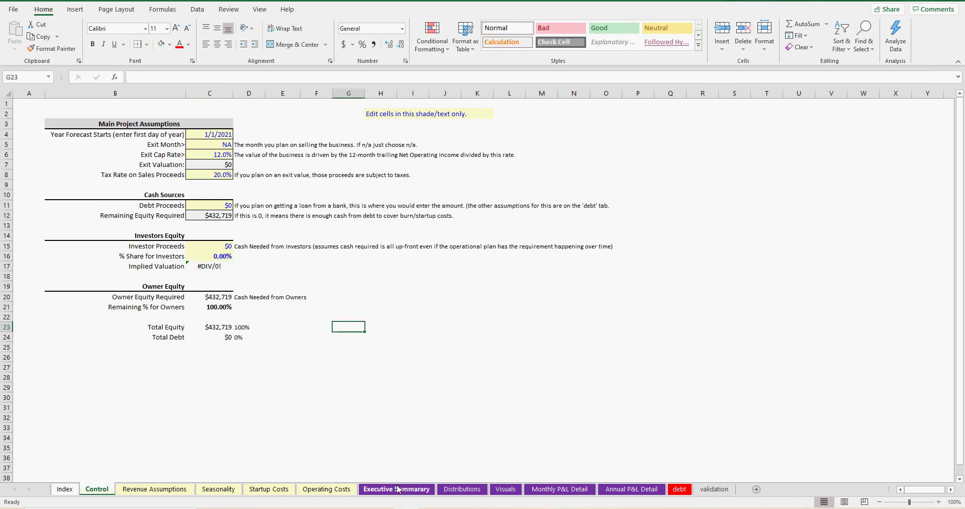
# - Examine the Project DCF and Owner DCF rows in the Contribution & Distribution Summary on the Distributions sheet
pyautogui.click(462, 488)
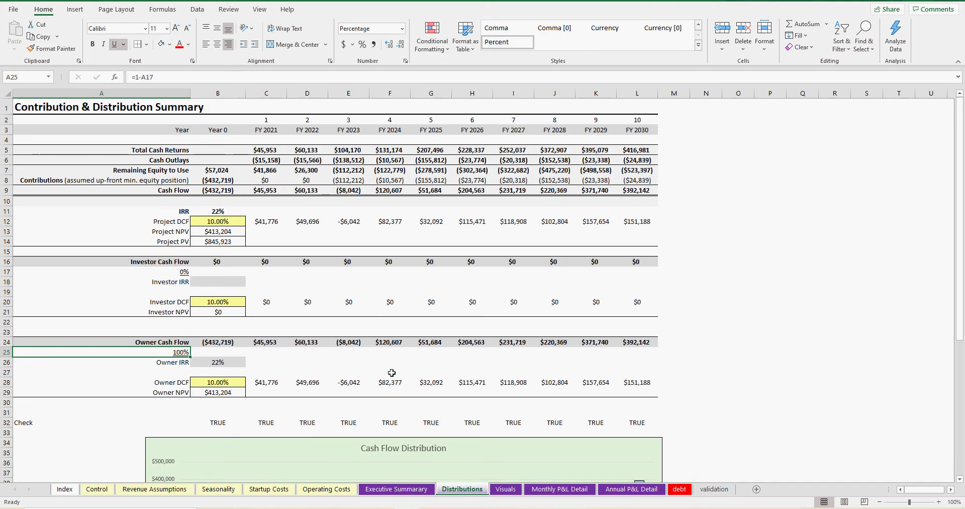
pyautogui.moveTo(271, 220); pyautogui.dragTo(637, 221)
pyautogui.moveTo(636, 382); pyautogui.dragTo(276, 382)
pyautogui.click(315, 380)
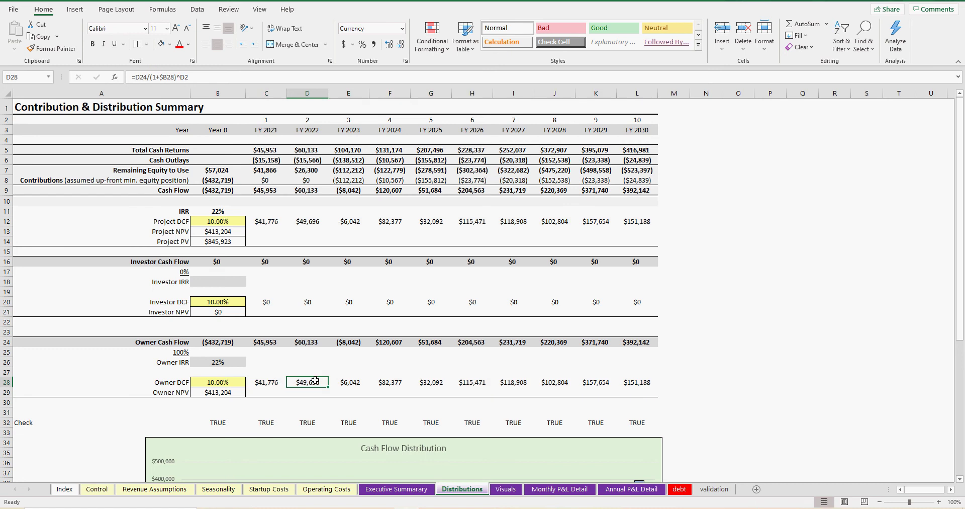
pyautogui.scroll(-5, 315, 381)
pyautogui.scroll(5, 315, 380)
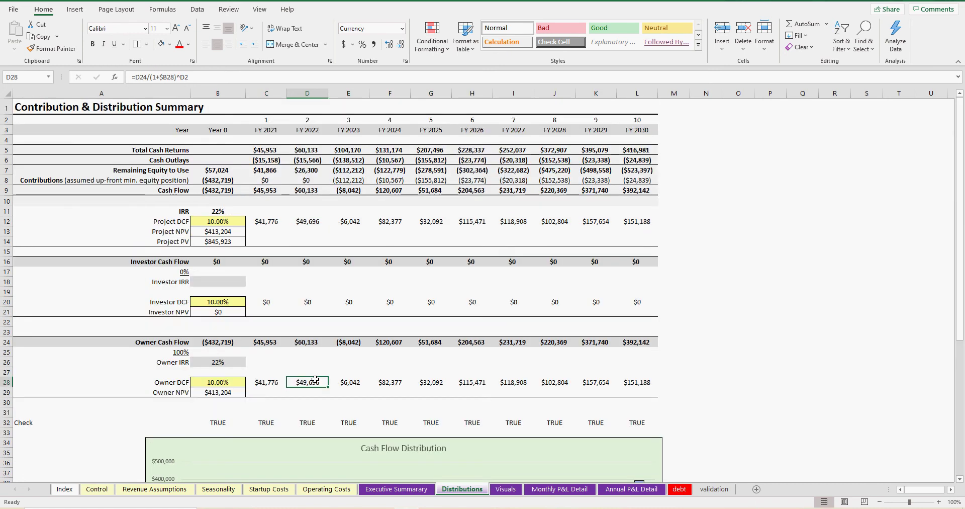
# - On the Control sheet, restore Debt Proceeds to $50,000, Investor Proceeds to $250,000 and the investor share to 60%, and check Total Equity and Total Debt
pyautogui.click(151, 489)
pyautogui.click(97, 489)
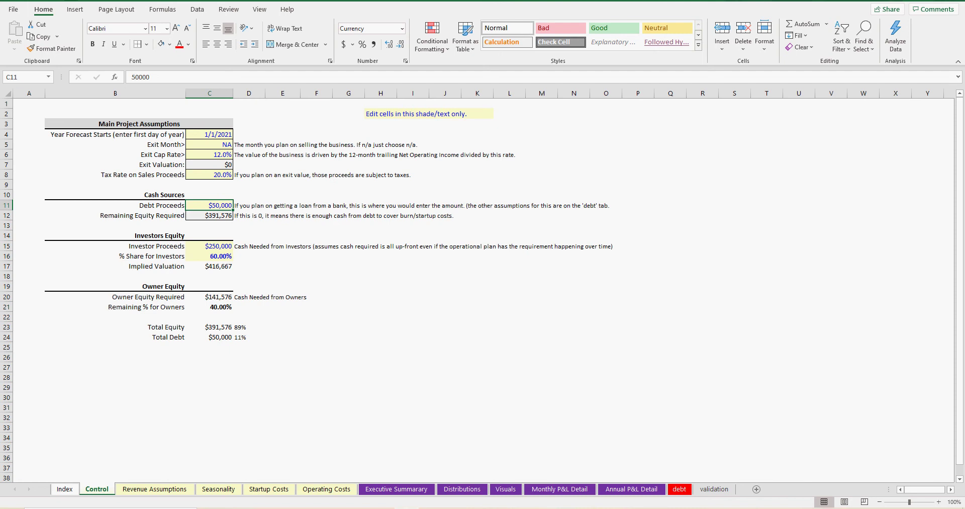
pyautogui.click(478, 317)
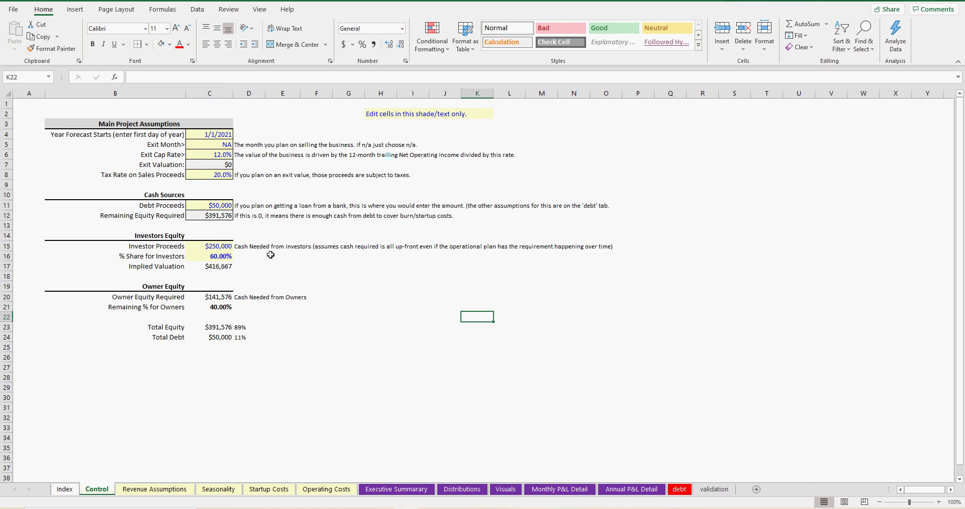
pyautogui.moveTo(215, 328); pyautogui.dragTo(218, 335)
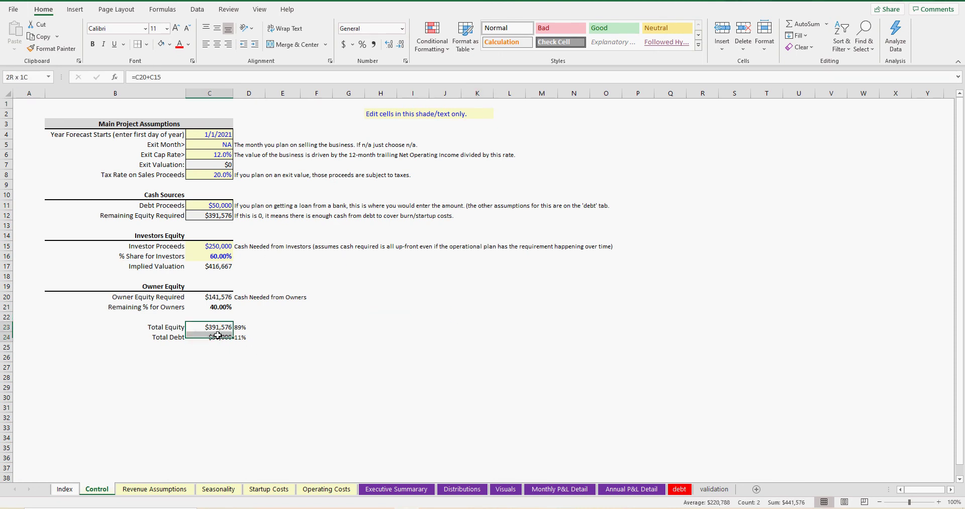
pyautogui.click(449, 365)
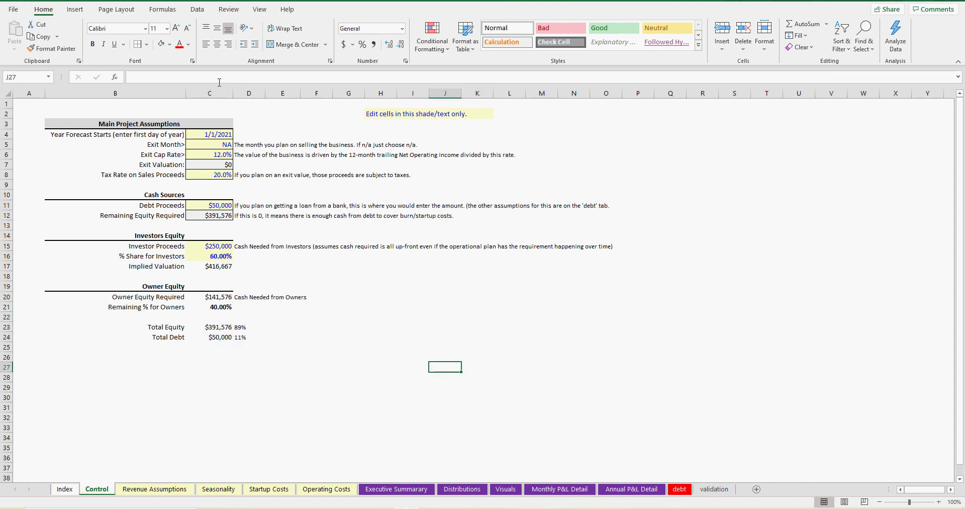
# - Go to the Revenue Assumptions sheet and view the available Start Month choices without changing the selection
pyautogui.click(154, 489)
pyautogui.click(440, 360)
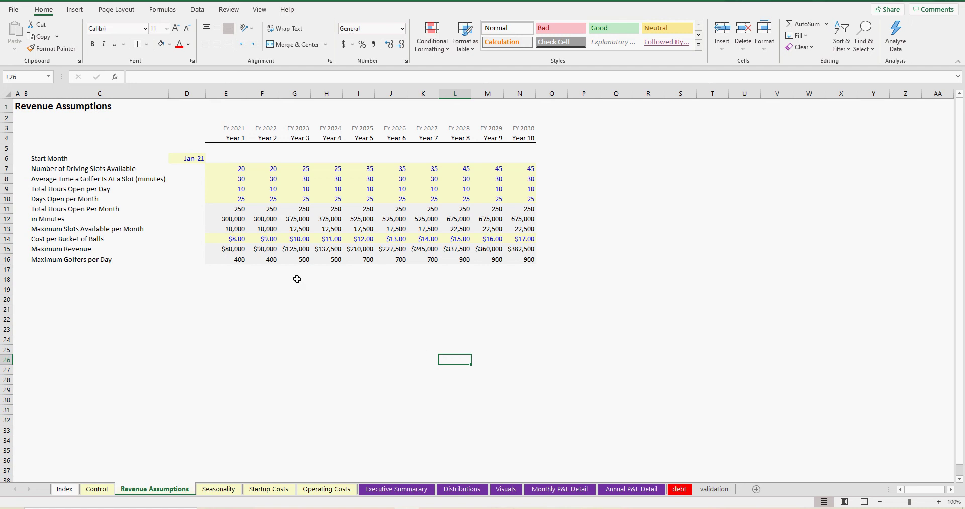
pyautogui.click(194, 158)
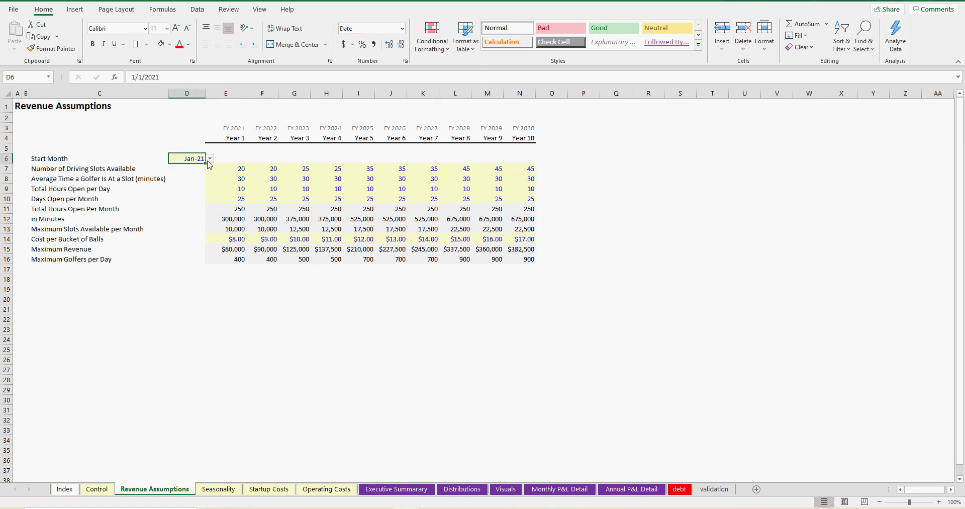
pyautogui.click(210, 158)
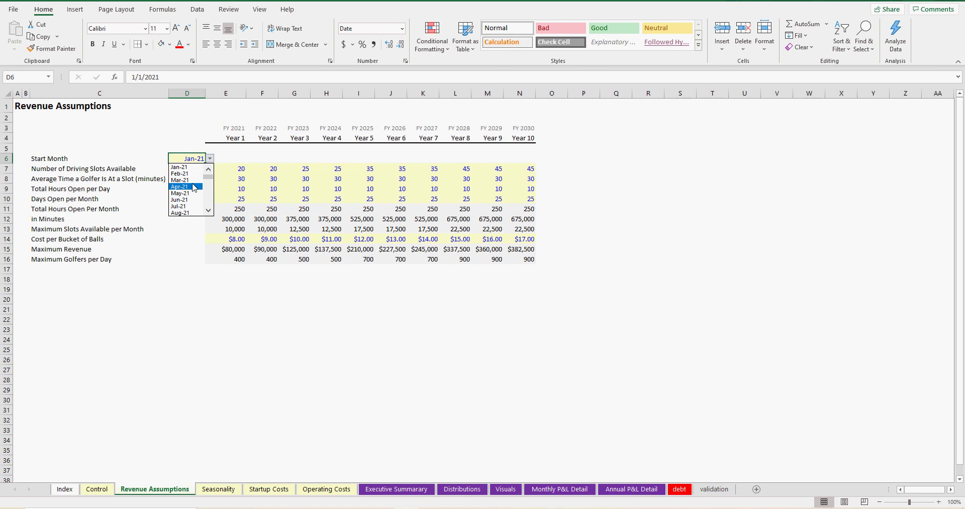
pyautogui.click(328, 180)
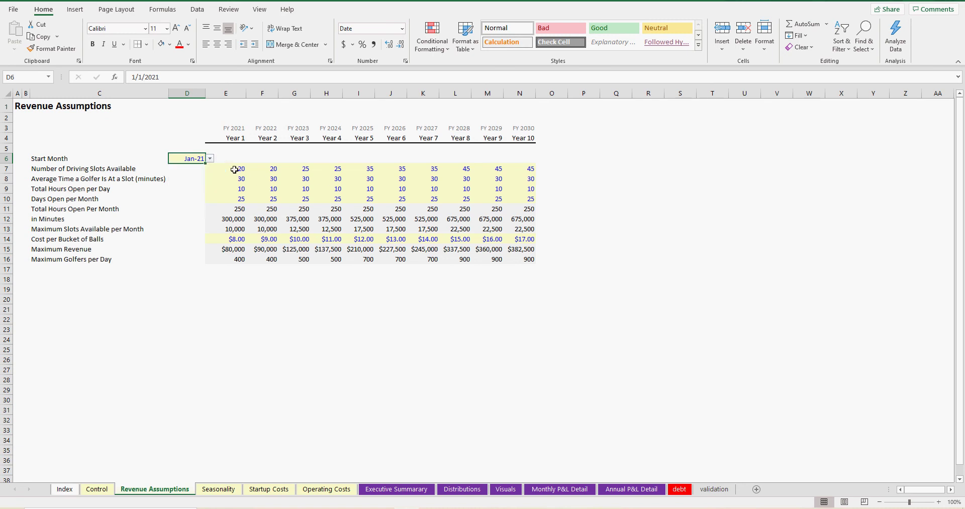
# - Examine the Year 1 inputs for driving slots, average golfer time, hours open per day and days open per month
pyautogui.moveTo(235, 170); pyautogui.dragTo(230, 198)
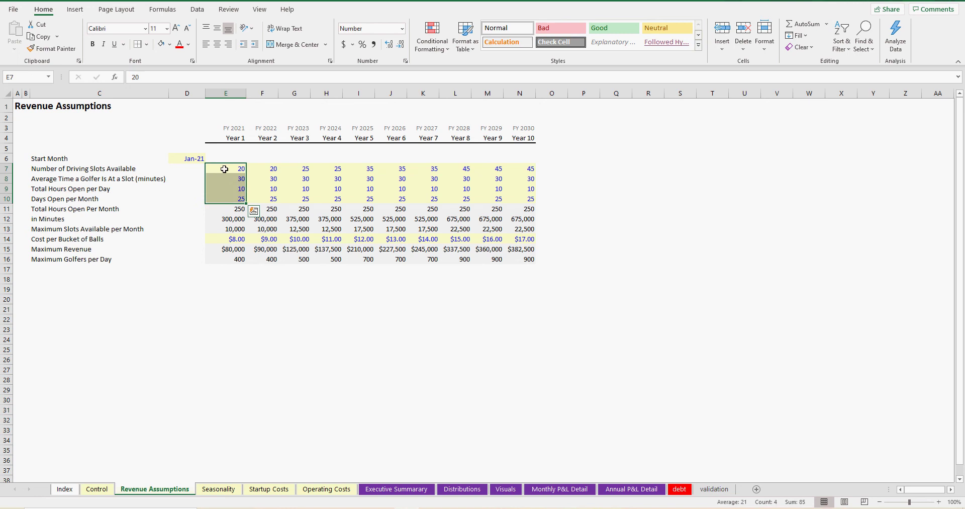
pyautogui.click(224, 169)
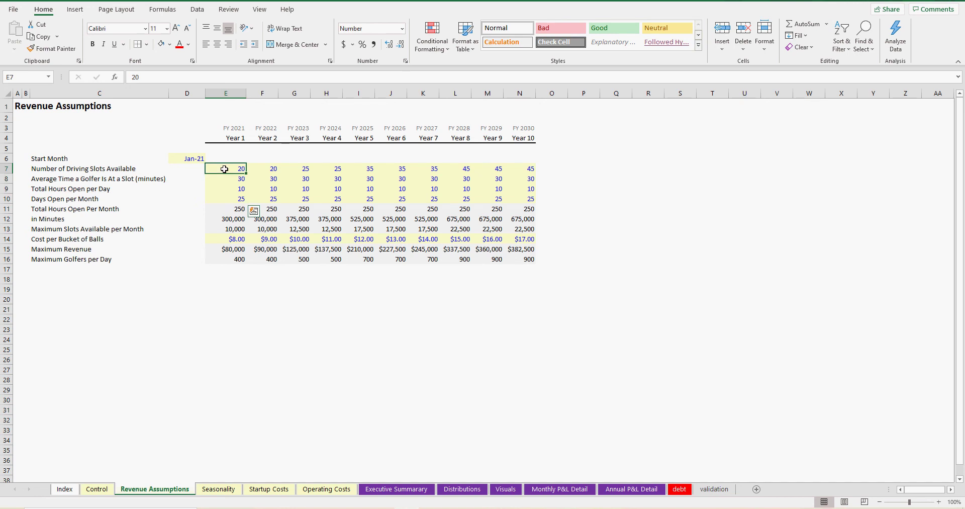
pyautogui.moveTo(224, 169); pyautogui.dragTo(264, 169)
pyautogui.click(233, 167)
pyautogui.click(234, 180)
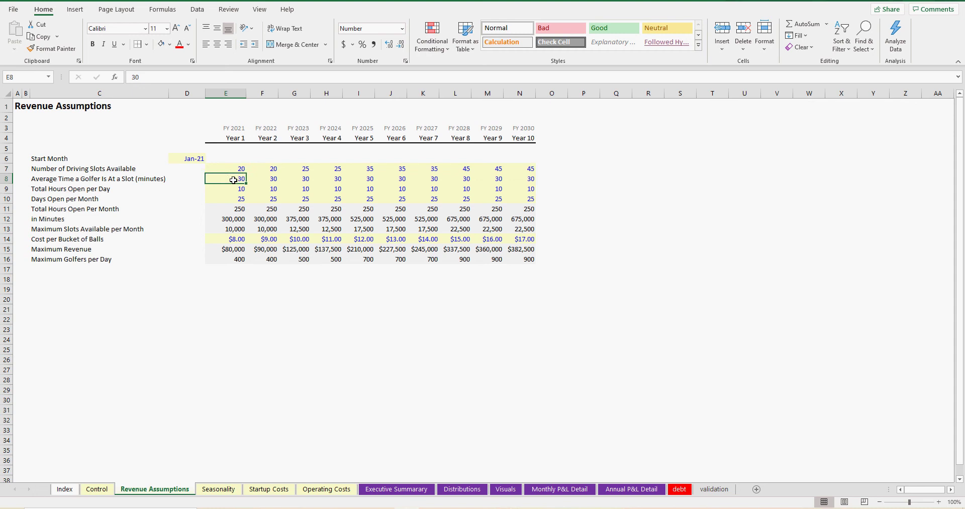
pyautogui.click(234, 188)
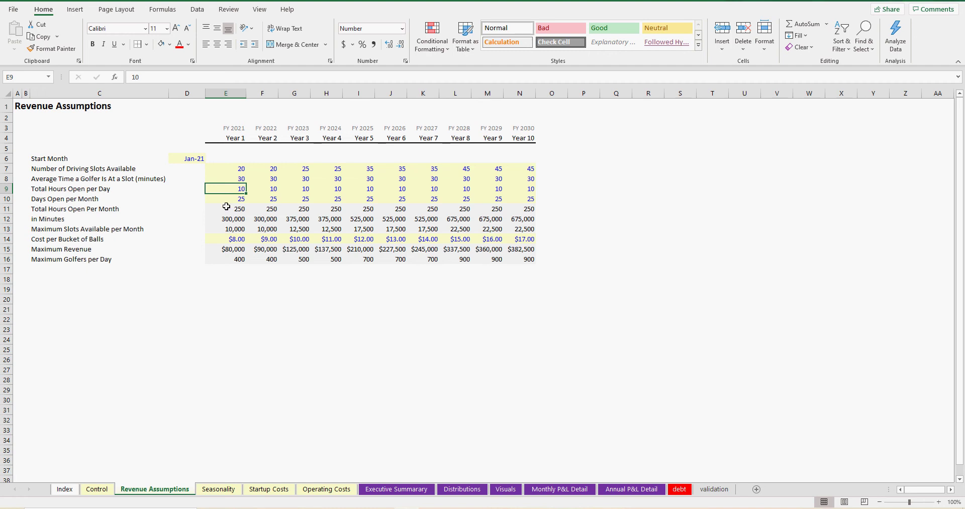
pyautogui.click(230, 200)
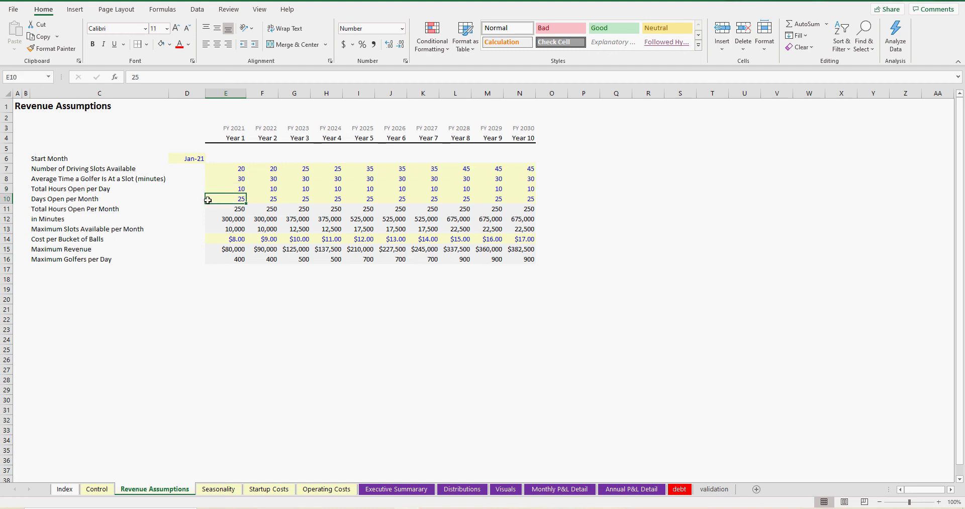
# - Examine the Year 1 cells from Total Hours Open Per Month to Maximum Golfers per Day, including Cost per Bucket of Balls
pyautogui.click(230, 211)
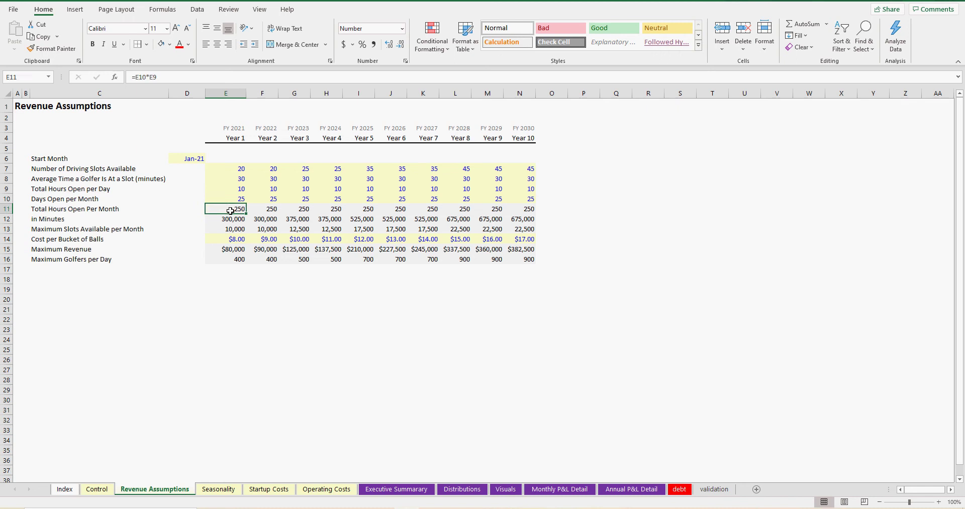
pyautogui.click(230, 219)
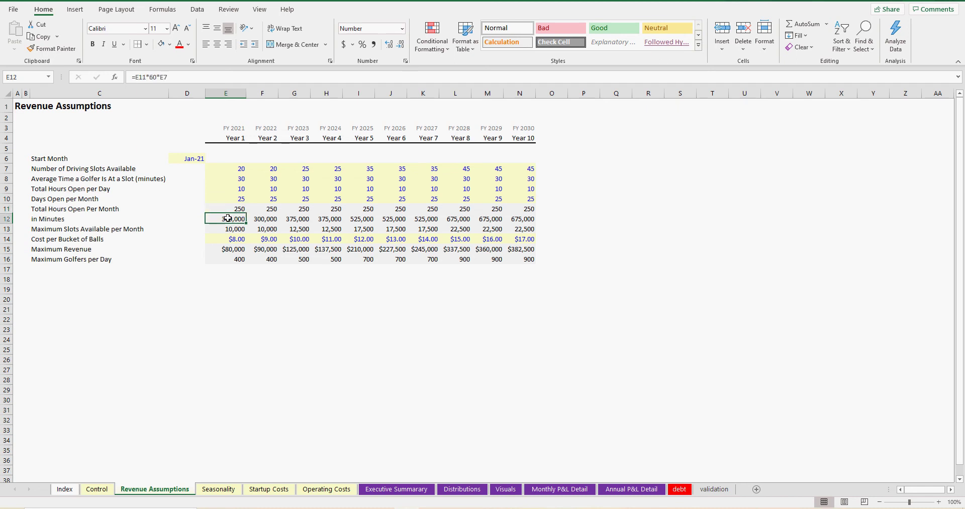
pyautogui.click(231, 230)
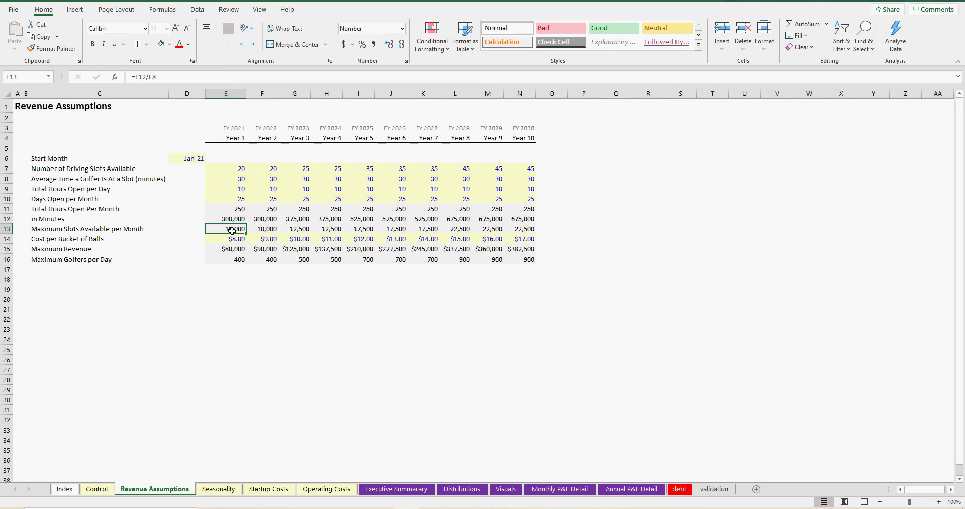
pyautogui.click(236, 239)
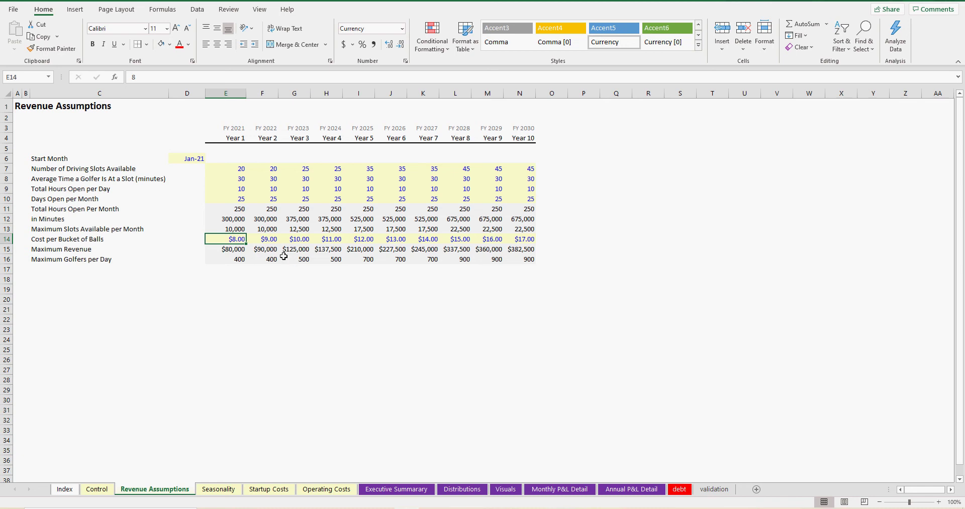
pyautogui.click(226, 249)
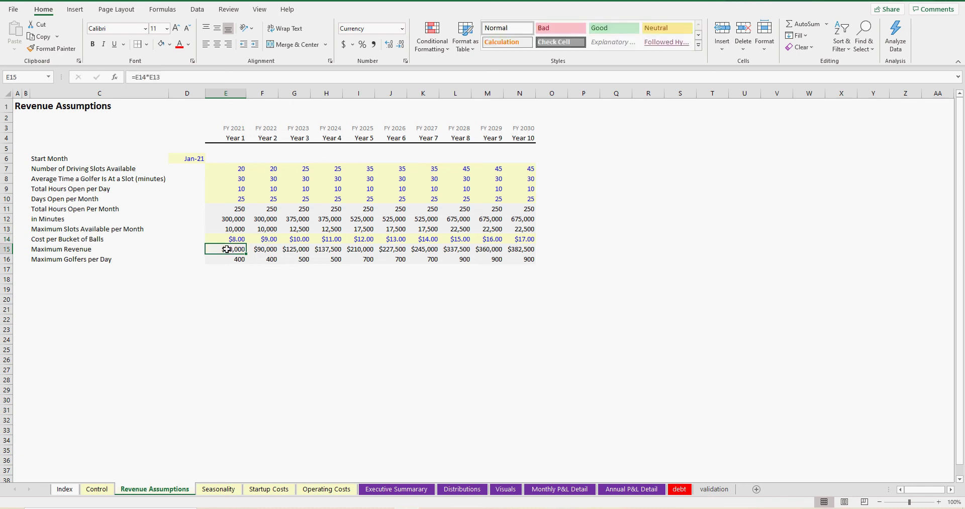
pyautogui.click(237, 258)
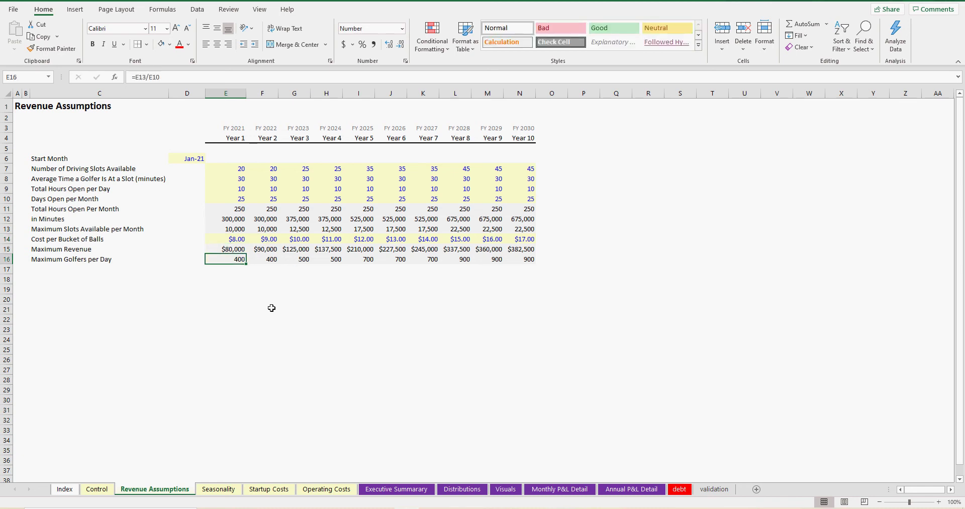
pyautogui.click(420, 339)
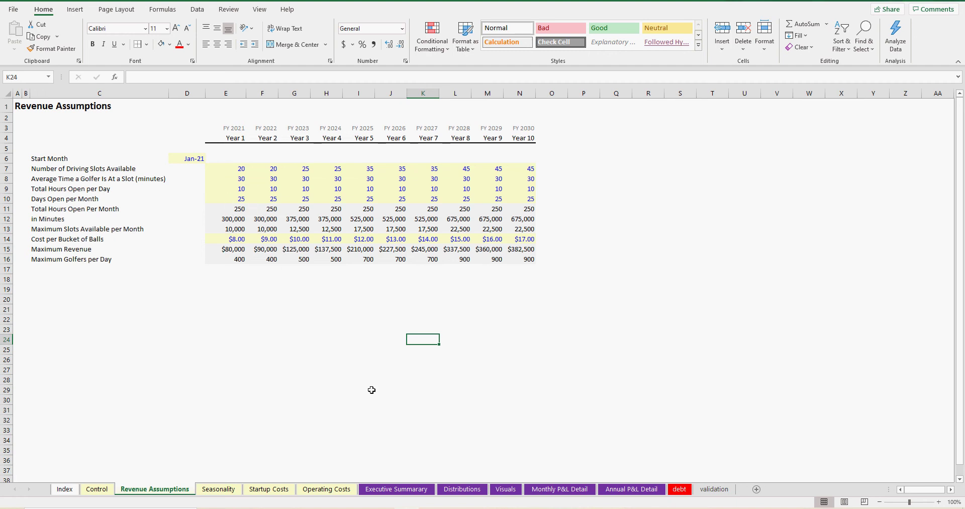
# - Go to the Seasonality sheet and review the Year 1 percentages of maximum capacity attained for months 1 to 12
pyautogui.click(232, 490)
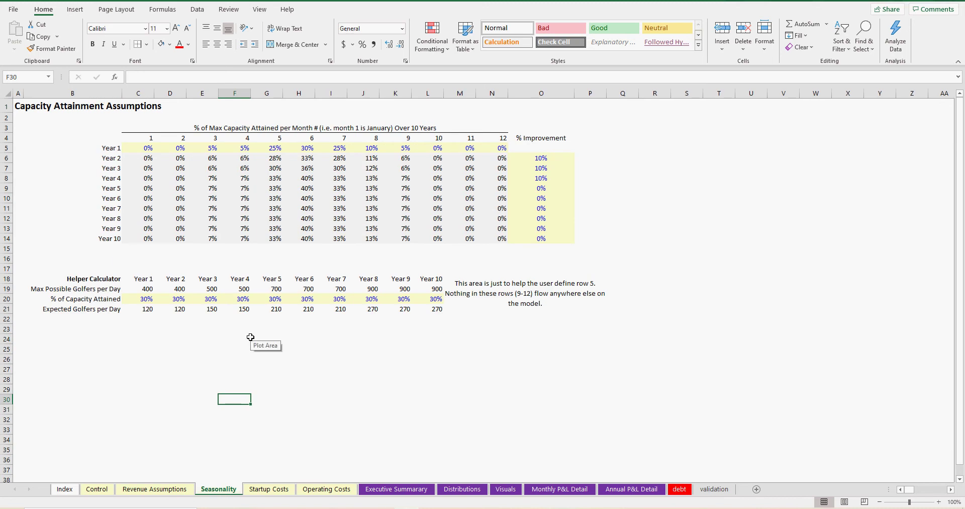
pyautogui.click(145, 149)
pyautogui.moveTo(144, 148); pyautogui.dragTo(498, 147)
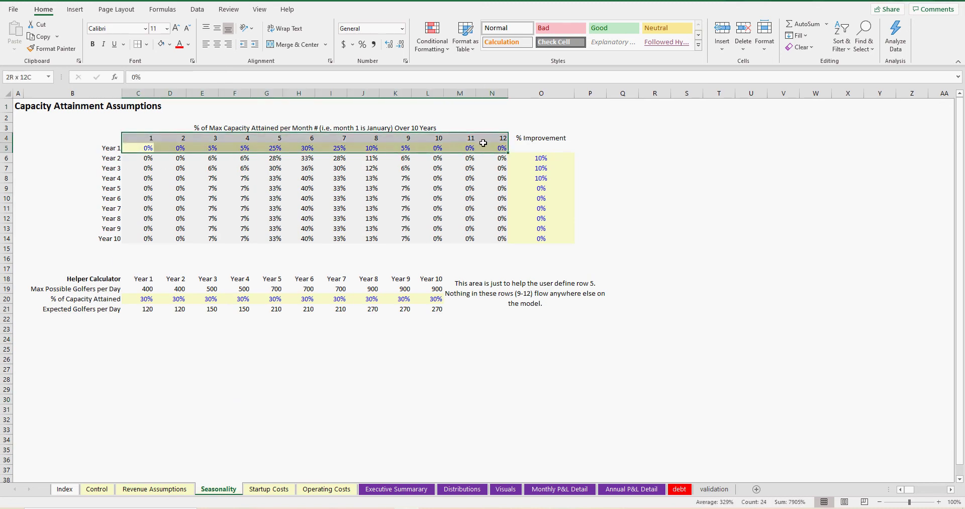
# - Examine the Year 1 percentages of maximum capacity attained for months 3 to 8 individually
pyautogui.click(208, 147)
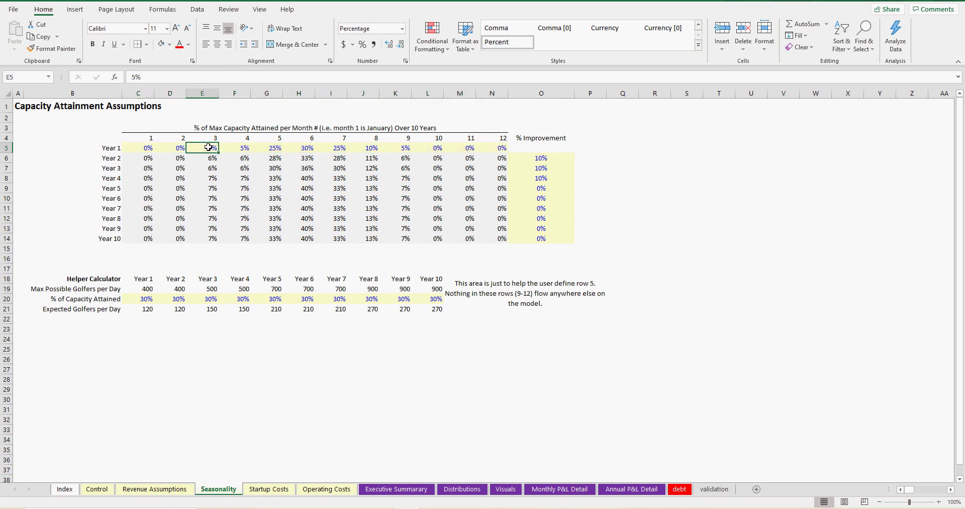
pyautogui.click(242, 147)
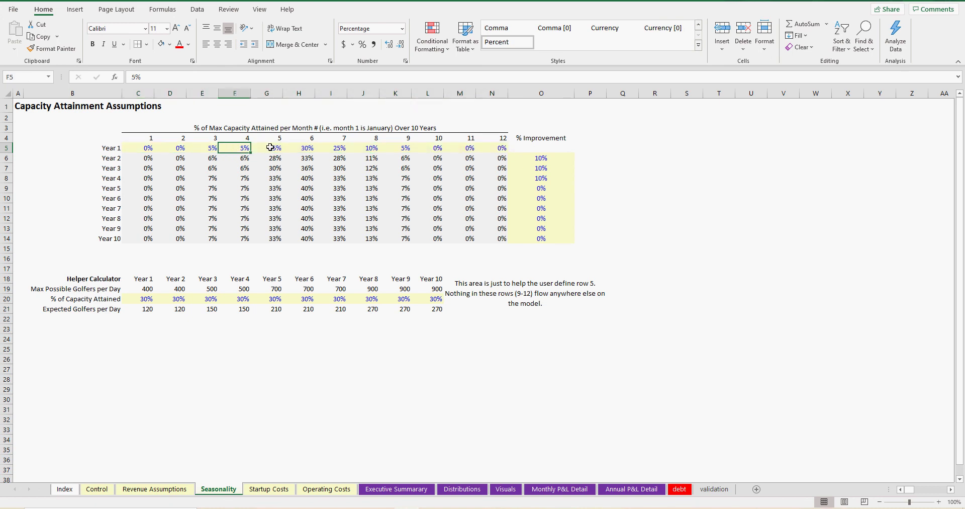
pyautogui.click(268, 147)
pyautogui.click(310, 148)
pyautogui.click(334, 148)
pyautogui.click(374, 147)
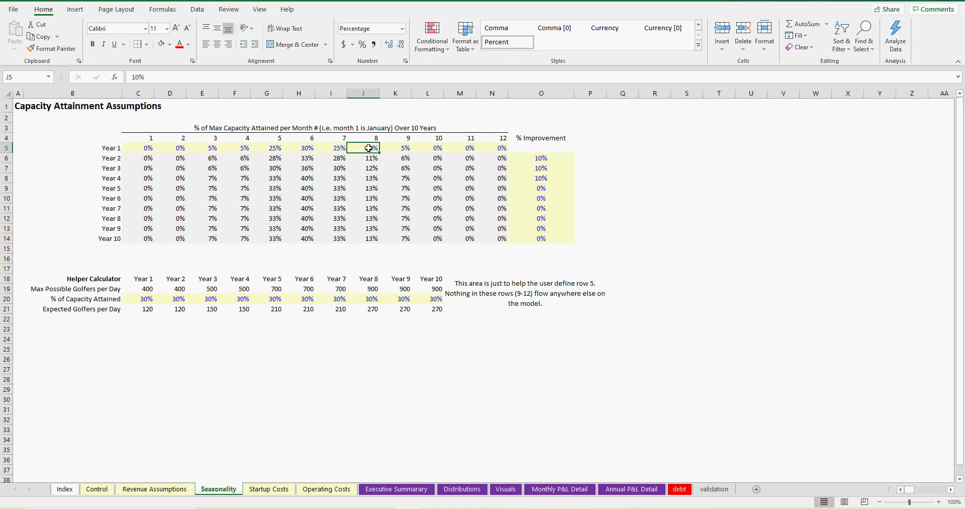
# - Return to the Revenue Assumptions sheet and examine Total Hours Open per Day and the Maximum Golfers per Day row
pyautogui.click(170, 491)
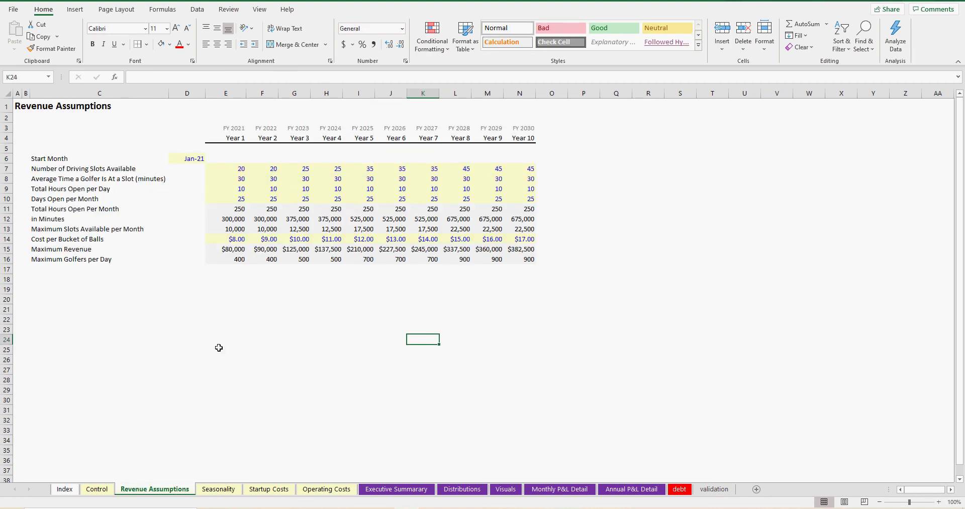
pyautogui.click(235, 190)
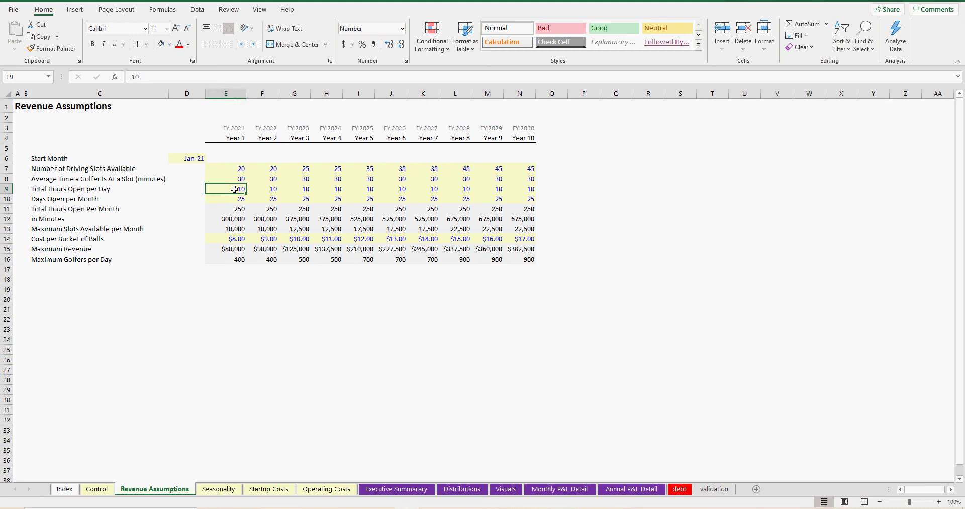
pyautogui.click(516, 319)
pyautogui.press('Left')
pyautogui.press('Left')
pyautogui.press('Left')
pyautogui.press('Left')
pyautogui.press('Left')
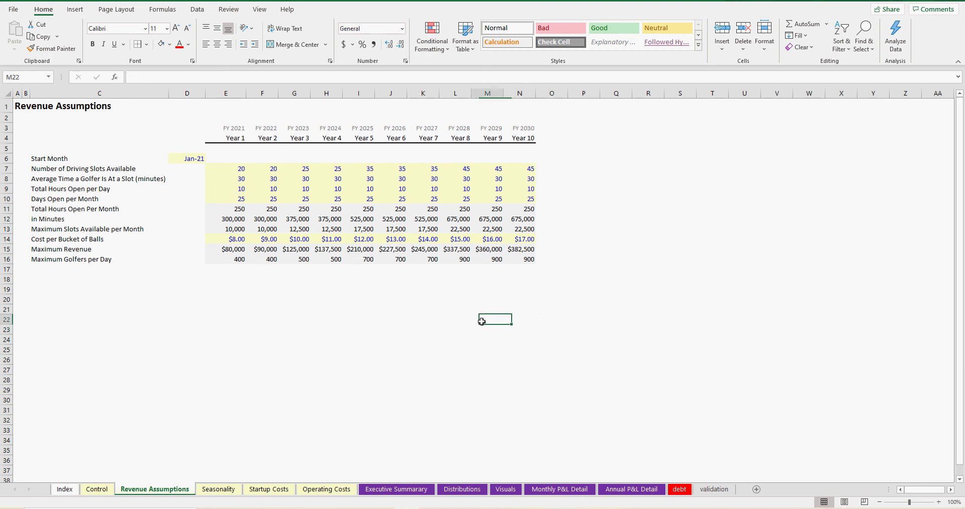
pyautogui.press('Left')
pyautogui.press('Left')
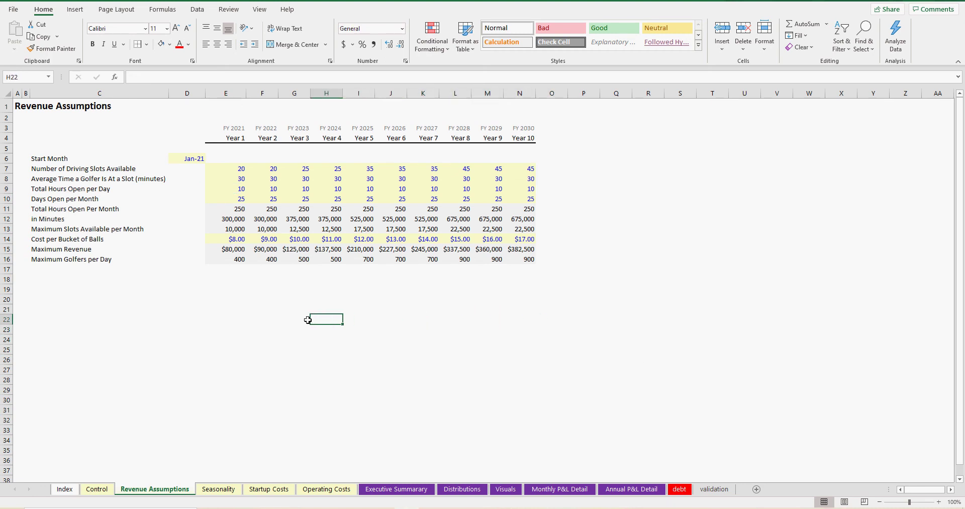
pyautogui.click(256, 317)
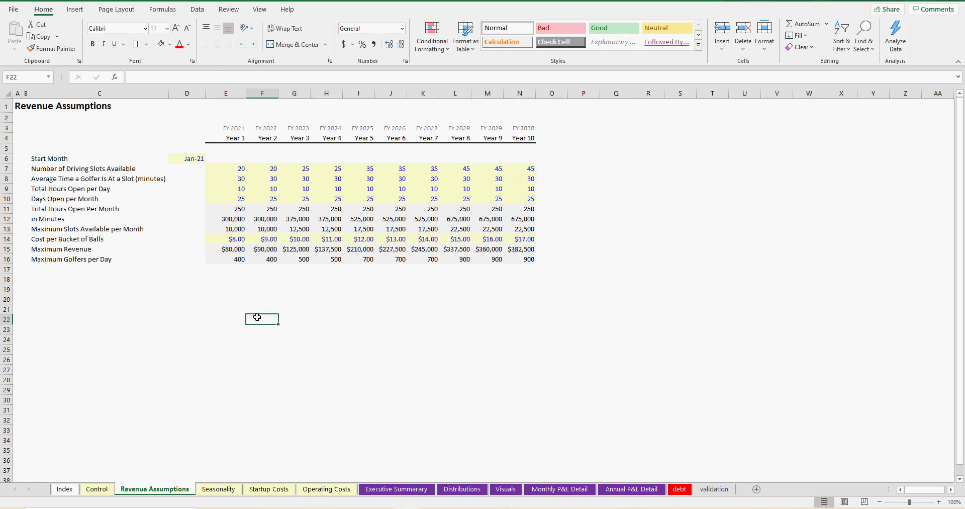
pyautogui.click(223, 311)
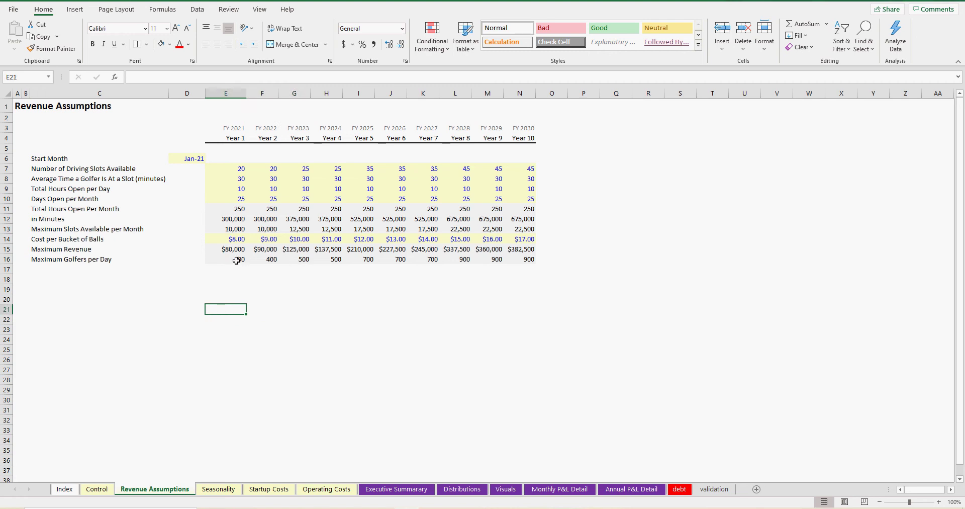
pyautogui.moveTo(240, 261); pyautogui.dragTo(301, 260)
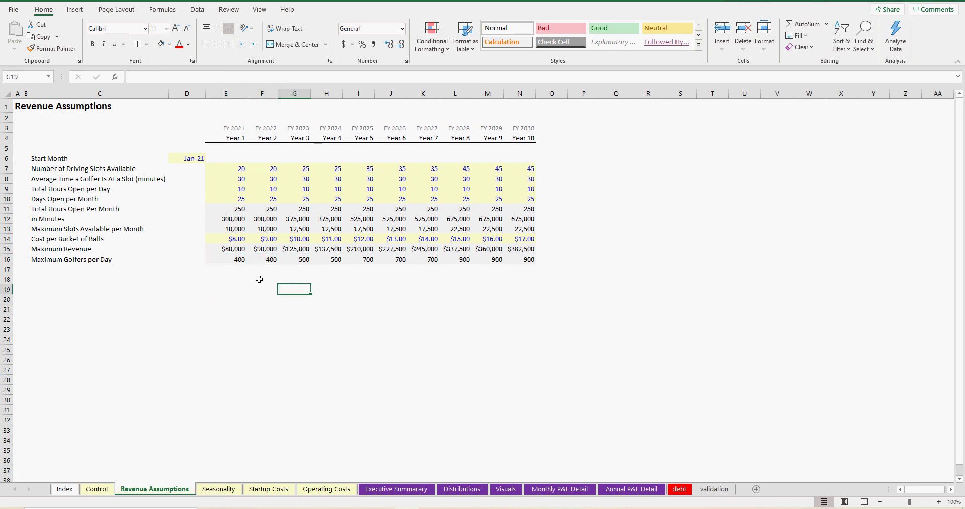
# - Go back to the Seasonality sheet and examine the helper calculator's Expected Golfers per Day, the Year 1 percentages and the month numbers
pyautogui.click(218, 488)
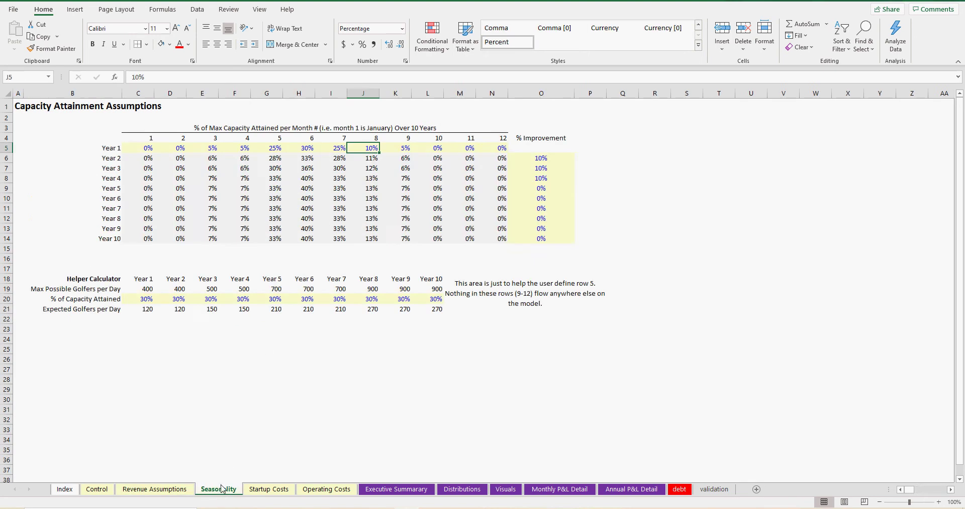
pyautogui.click(152, 188)
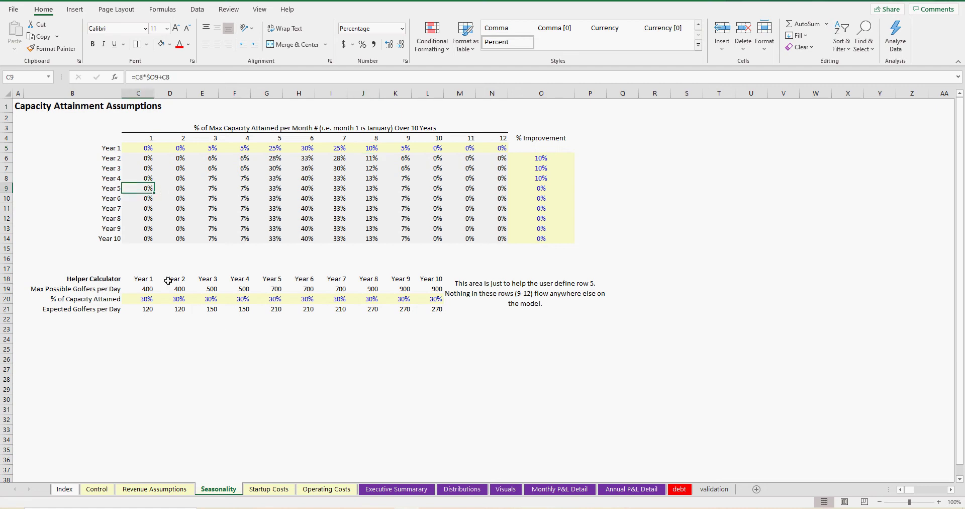
pyautogui.moveTo(147, 311); pyautogui.dragTo(424, 314)
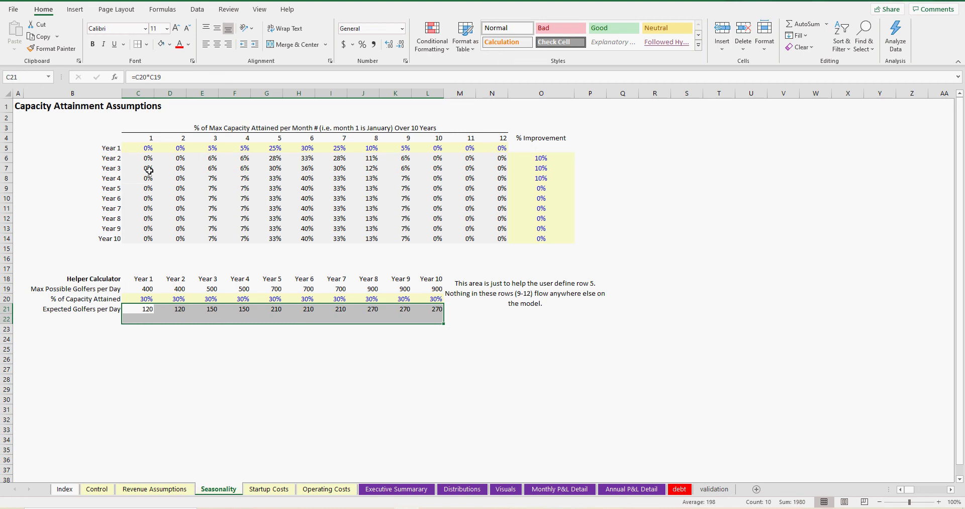
pyautogui.click(143, 150)
pyautogui.moveTo(165, 150); pyautogui.dragTo(203, 148)
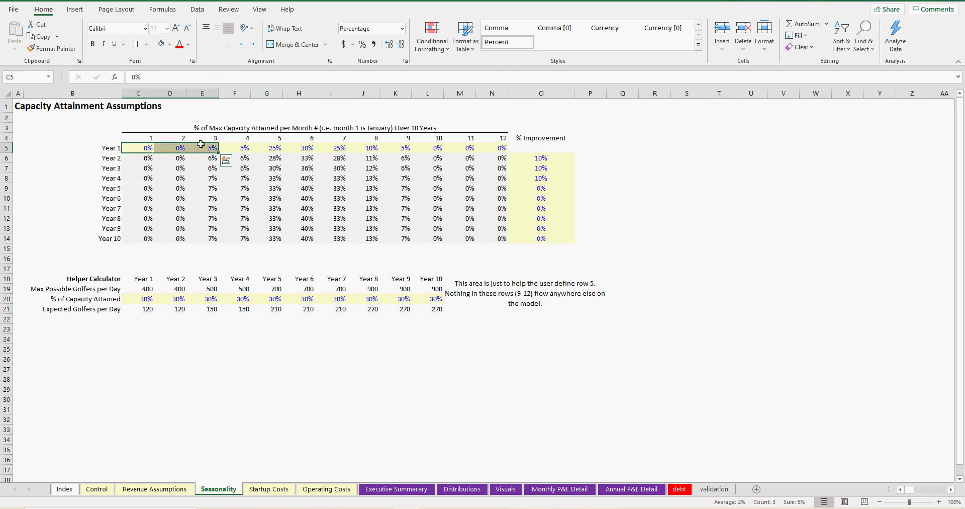
pyautogui.click(147, 137)
pyautogui.click(181, 138)
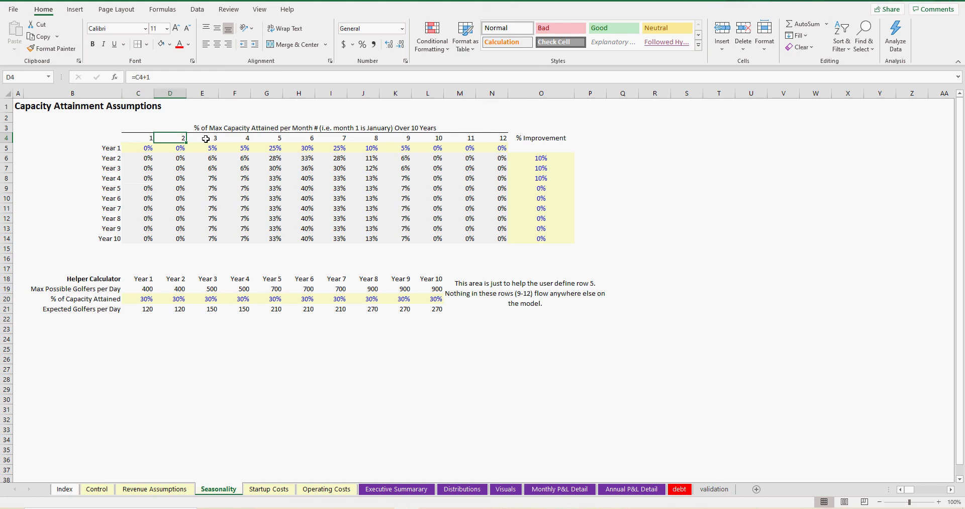
pyautogui.click(214, 138)
pyautogui.click(245, 137)
pyautogui.click(265, 138)
# - Move the maximum capacity heading up to row 2 and enter Jan and Feb in row 3 above months 1 and 2
pyautogui.click(194, 130)
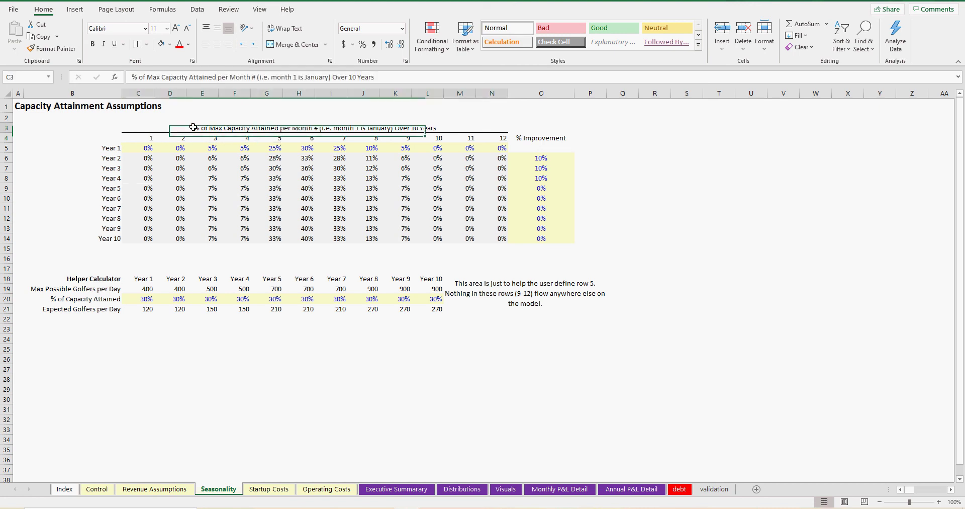
pyautogui.moveTo(198, 124); pyautogui.dragTo(195, 115)
pyautogui.click(146, 129)
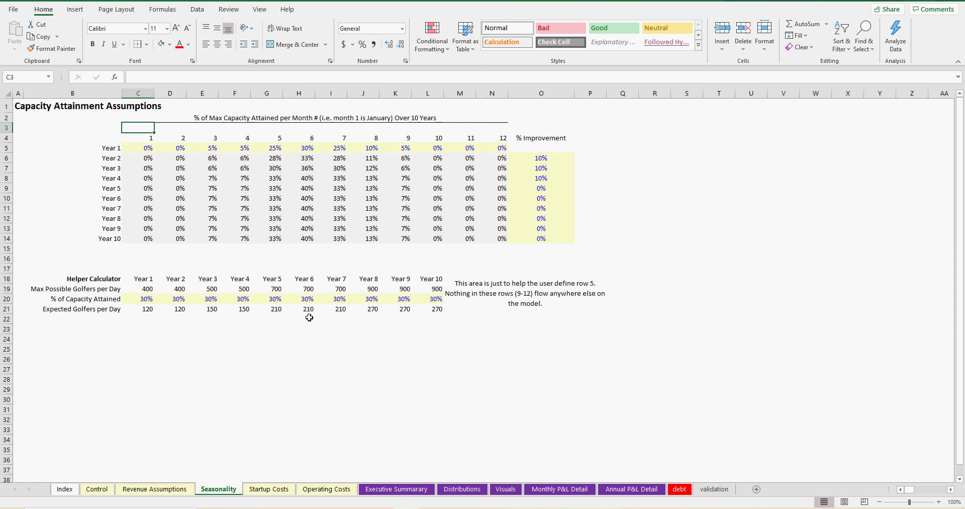
pyautogui.write('=')
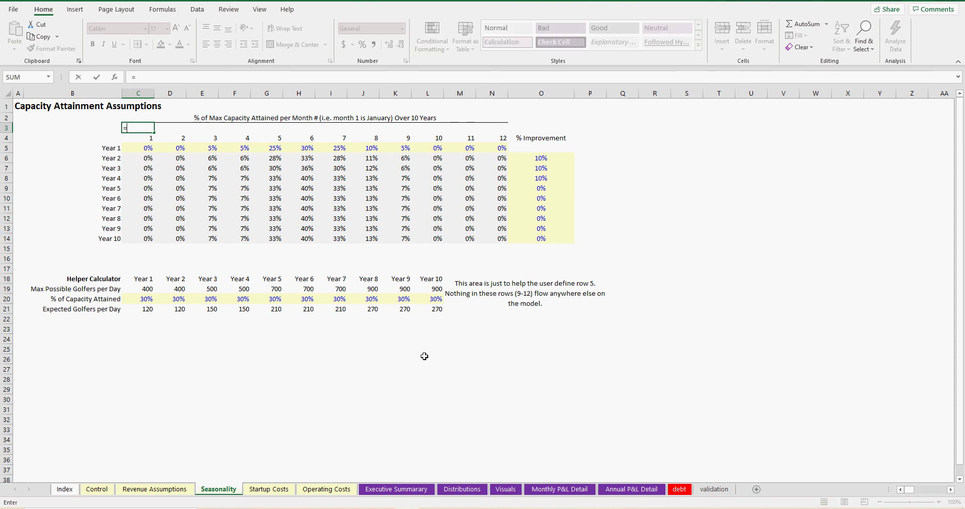
pyautogui.press('Down')
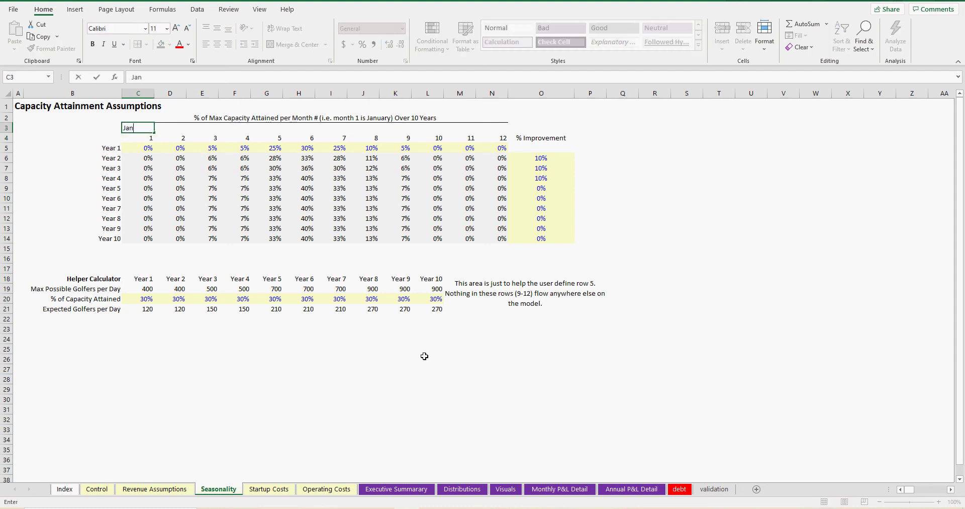
pyautogui.press('Return')
pyautogui.press('Up')
pyautogui.press('Right')
pyautogui.write('=')
pyautogui.press('Down')
pyautogui.press('Tab')
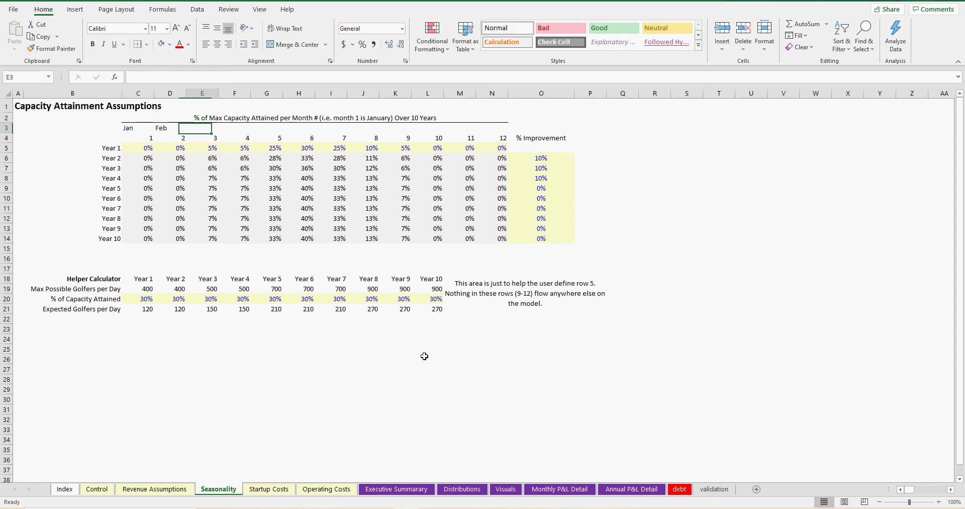
# - Enter the labels Mar., Apr. and May in row 3 above months 3 to 5
pyautogui.write('Mar.')
pyautogui.press('Tab')
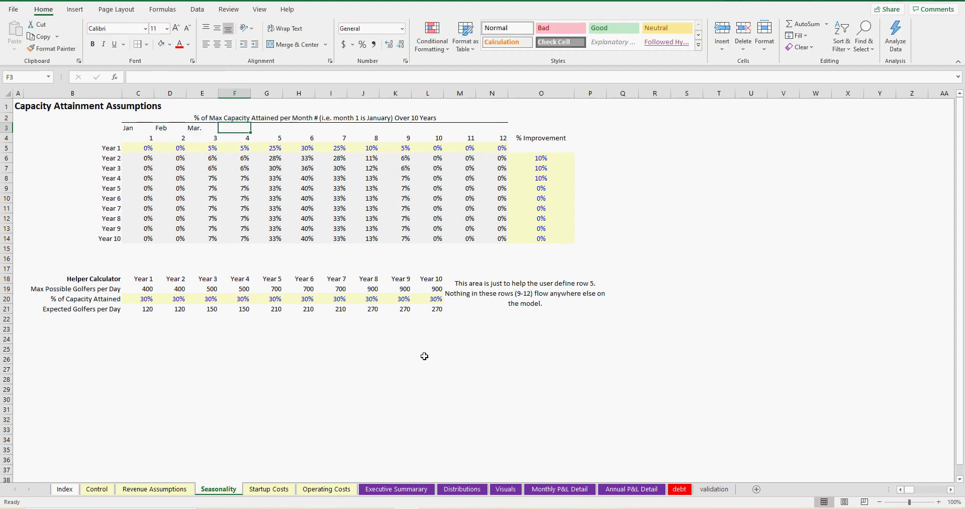
pyautogui.write('Arp.')
pyautogui.press('BackSpace')
pyautogui.press('BackSpace')
pyautogui.write('pr.')
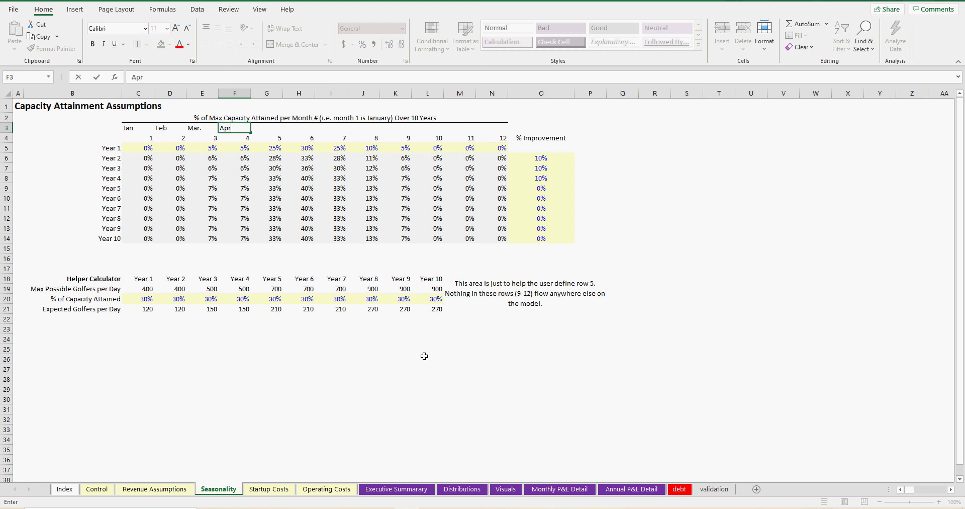
pyautogui.press('Tab')
pyautogui.write('May')
pyautogui.press('Tab')
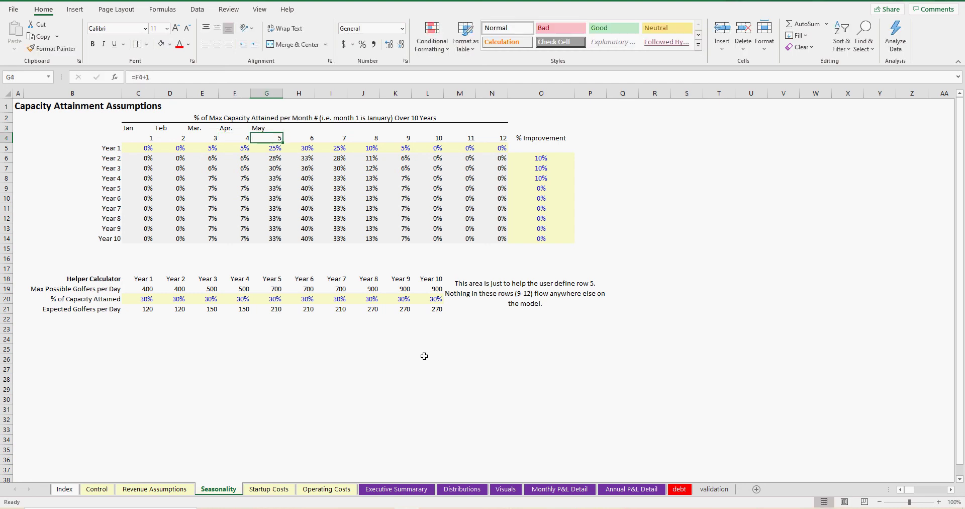
# - Enter the labels Jun., Jul. and Aug. in row 3 above months 6 to 8
pyautogui.write('Jun.')
pyautogui.press('Return')
pyautogui.press('Up')
pyautogui.press('Right')
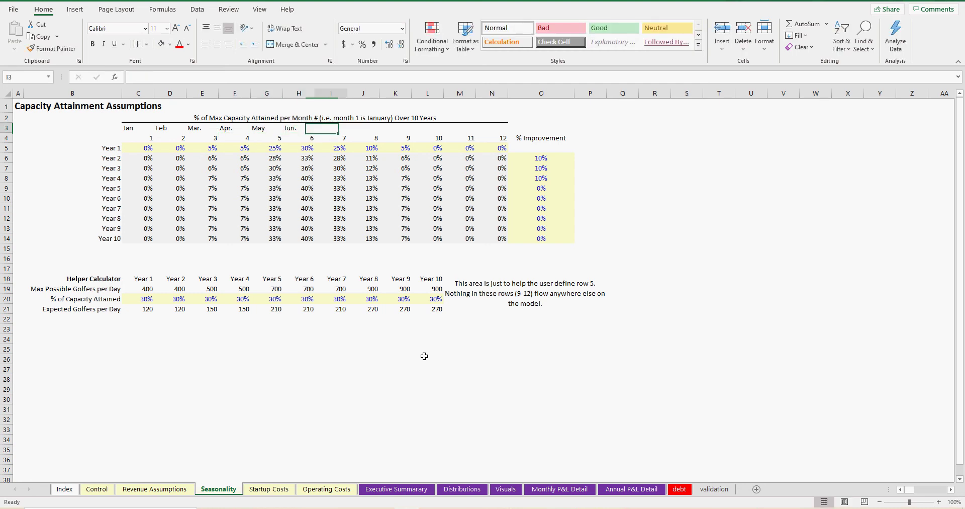
pyautogui.write('Jul.')
pyautogui.press('Tab')
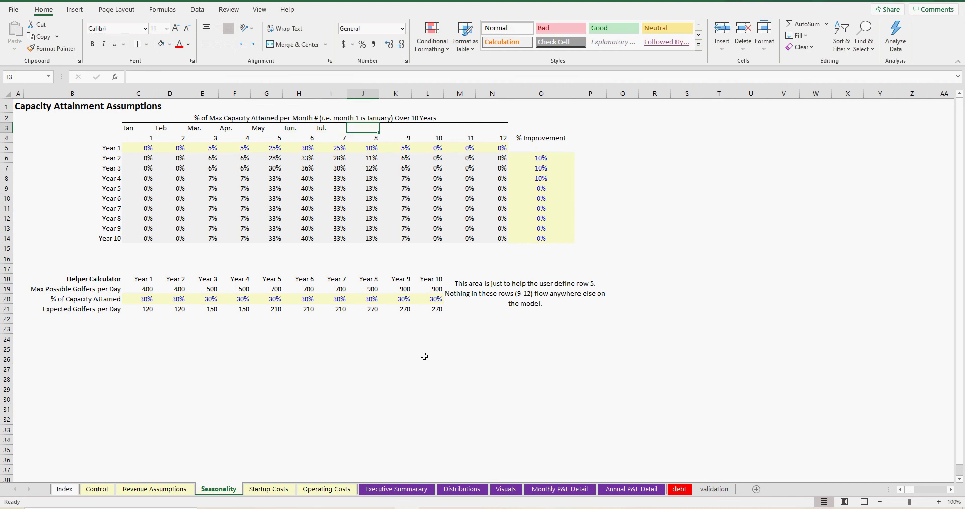
pyautogui.write('Aug.')
pyautogui.press('Tab')
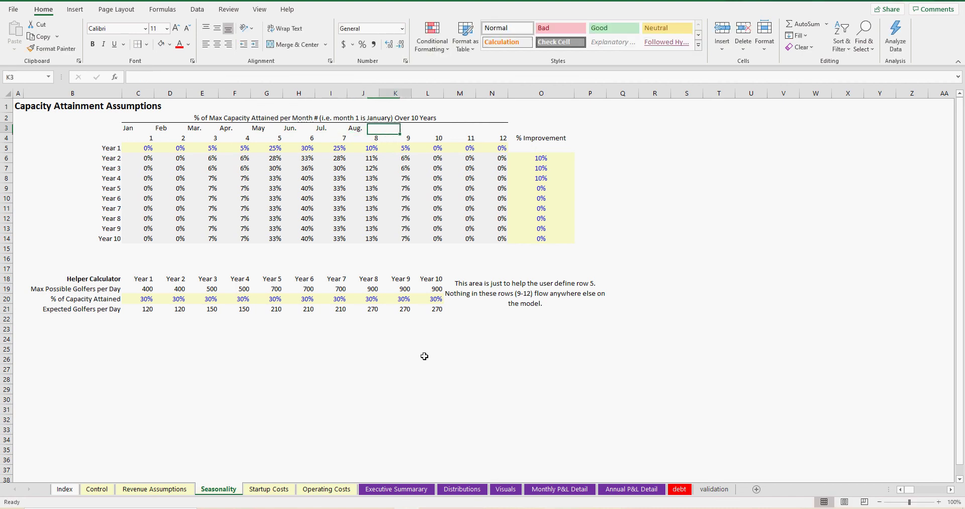
# - Enter Sep., Oct., Nov. and Dec. above months 9 to 12, and right-align all month labels in C3:N3
pyautogui.write('Sep.')
pyautogui.press('Tab')
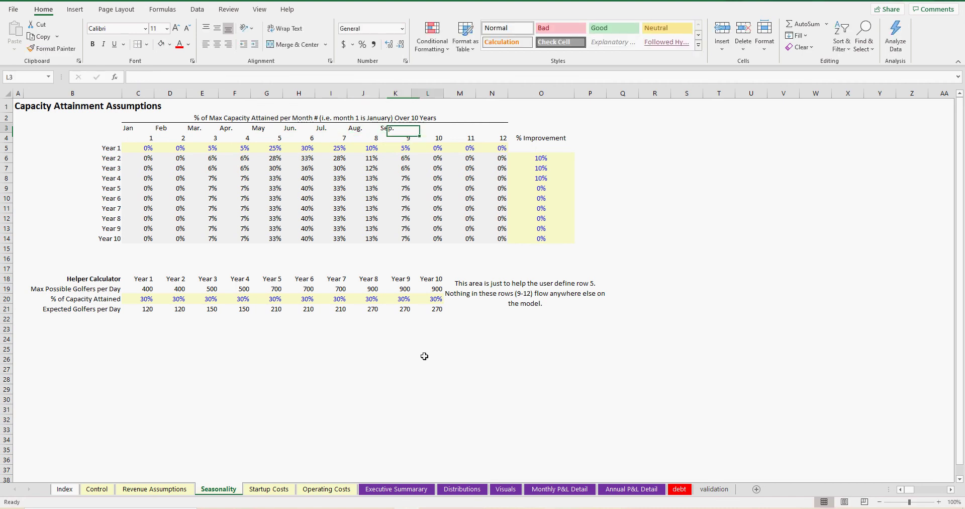
pyautogui.write('Oct.')
pyautogui.press('Tab')
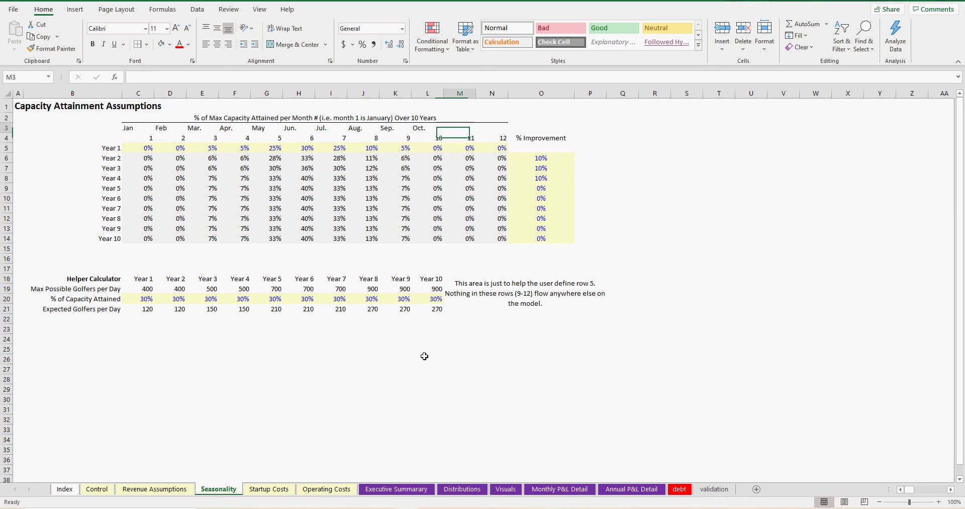
pyautogui.write('Nov.')
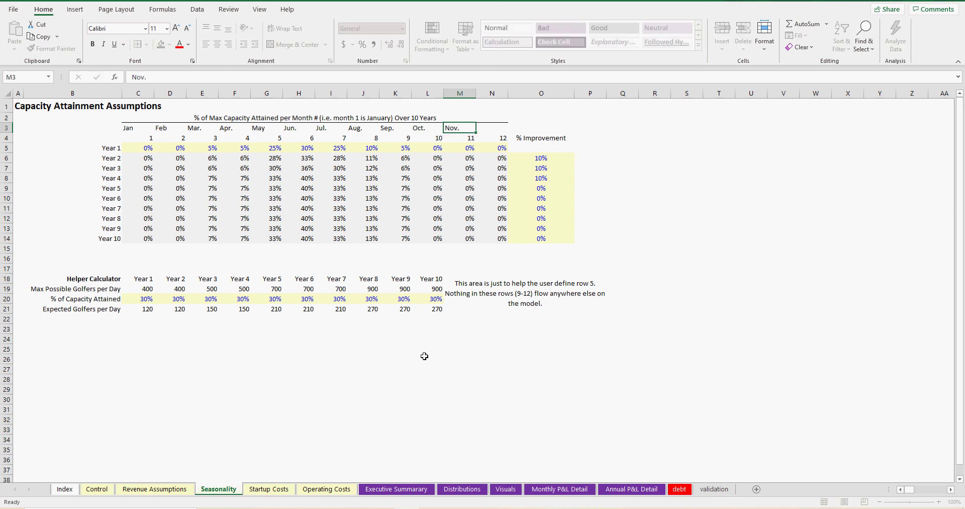
pyautogui.press('Tab')
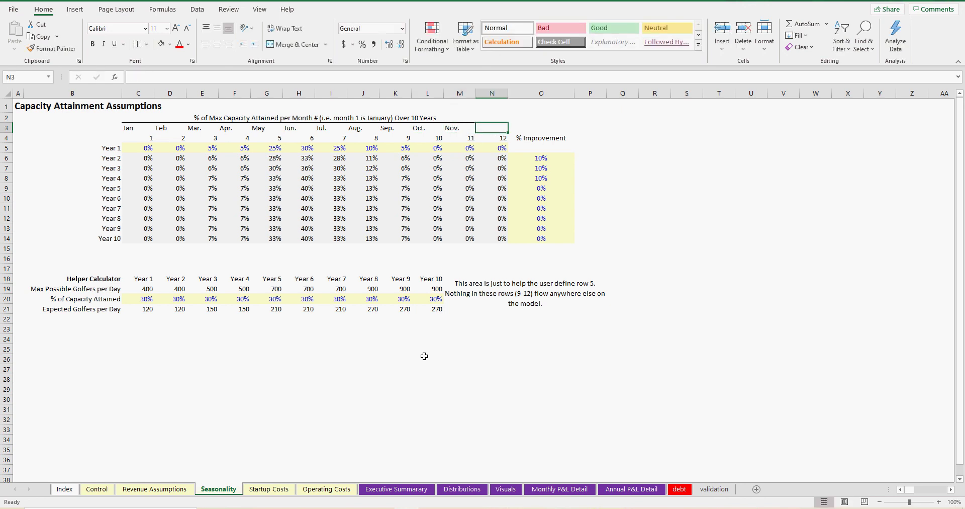
pyautogui.write('Dec.')
pyautogui.press('Return')
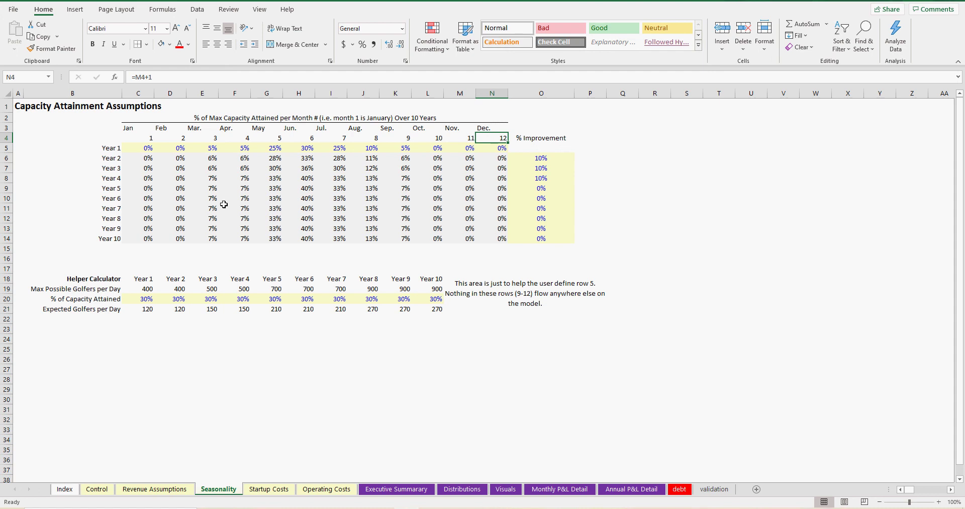
pyautogui.moveTo(130, 126); pyautogui.dragTo(495, 128)
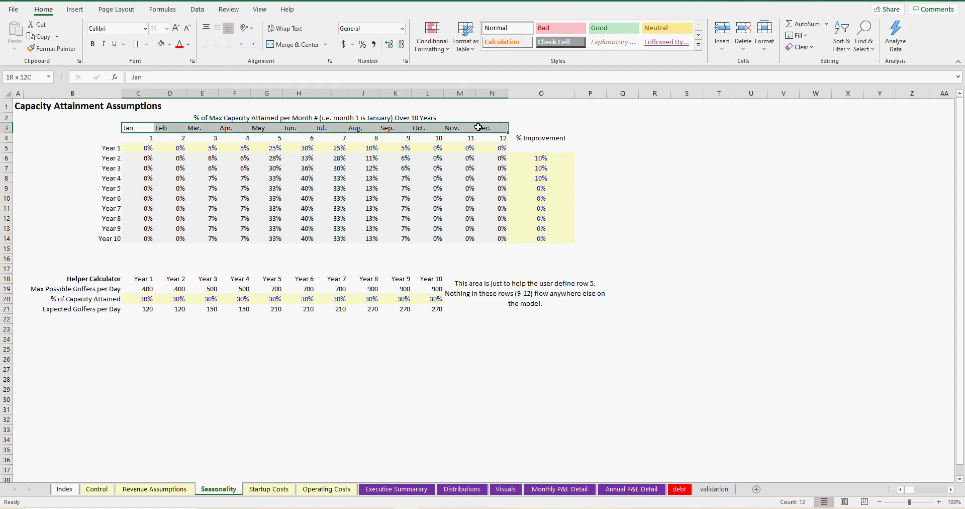
pyautogui.click(230, 45)
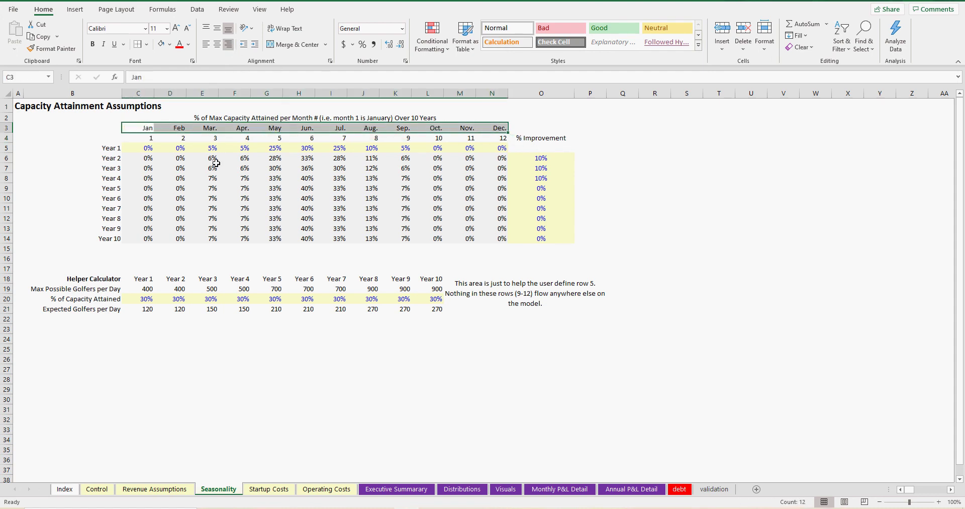
# - Examine the Year 1 capacity percentages and the % Improvement inputs for Year 2 and Years 5 to 10
pyautogui.moveTo(143, 148); pyautogui.dragTo(495, 149)
pyautogui.click(552, 160)
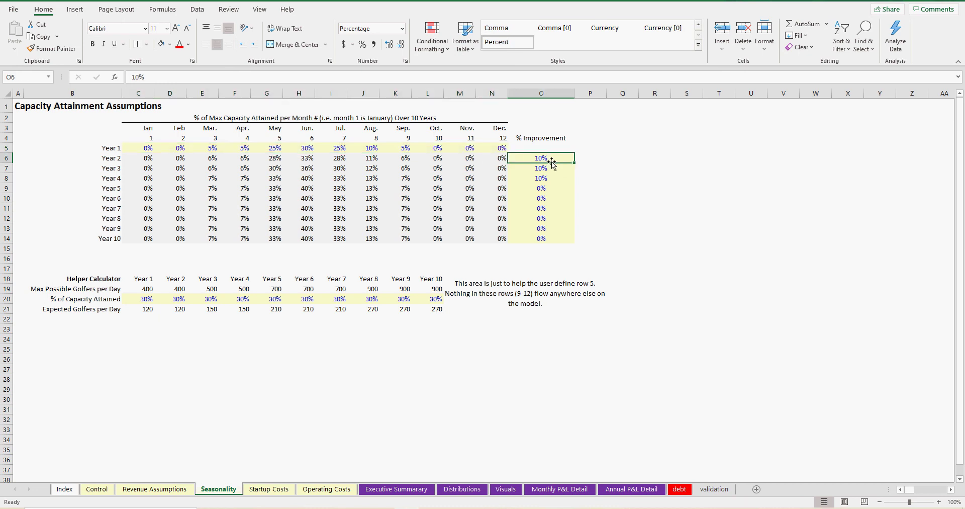
pyautogui.moveTo(551, 188); pyautogui.dragTo(556, 239)
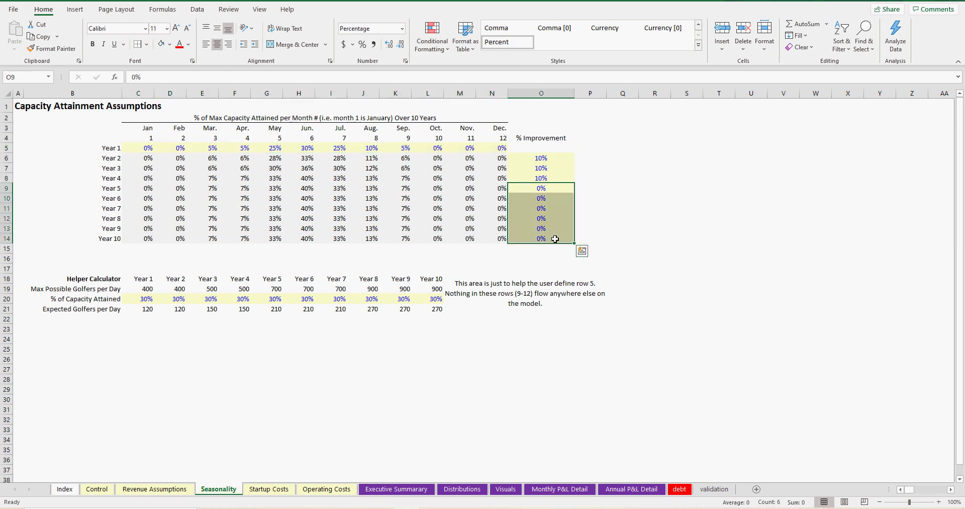
# - Examine how the % Improvement inputs in column O build on the Year 1 monthly capacity percentages through Year 5
pyautogui.moveTo(542, 159); pyautogui.dragTo(542, 238)
pyautogui.click(543, 158)
pyautogui.click(548, 159)
pyautogui.moveTo(154, 146); pyautogui.dragTo(486, 147)
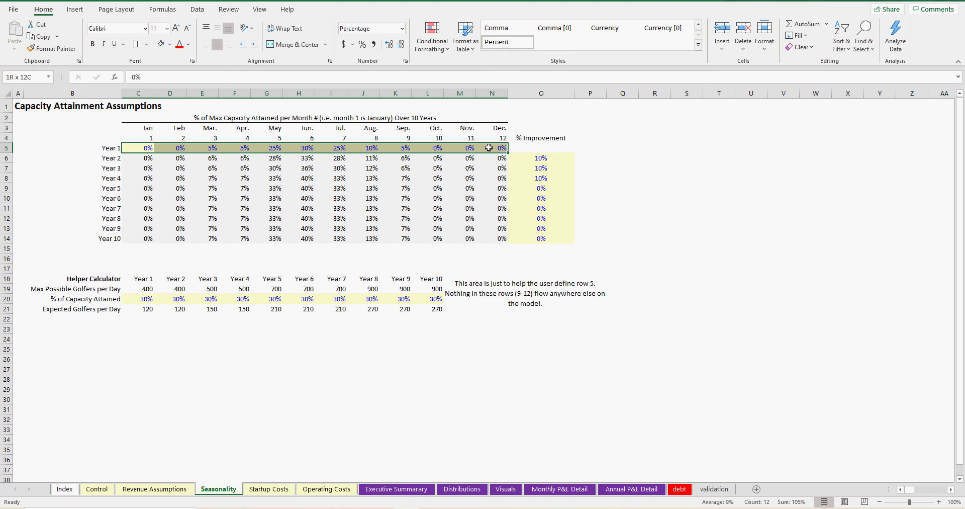
pyautogui.click(303, 149)
pyautogui.click(272, 160)
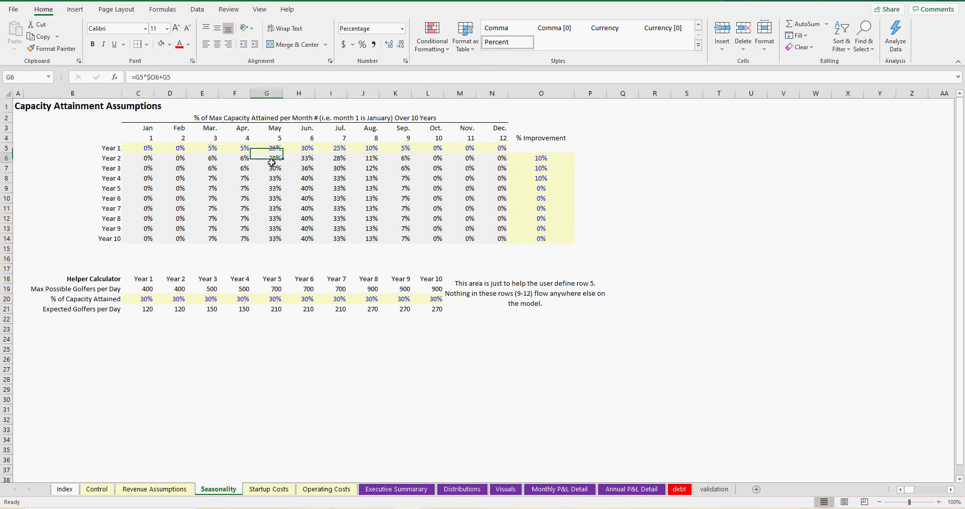
pyautogui.click(295, 179)
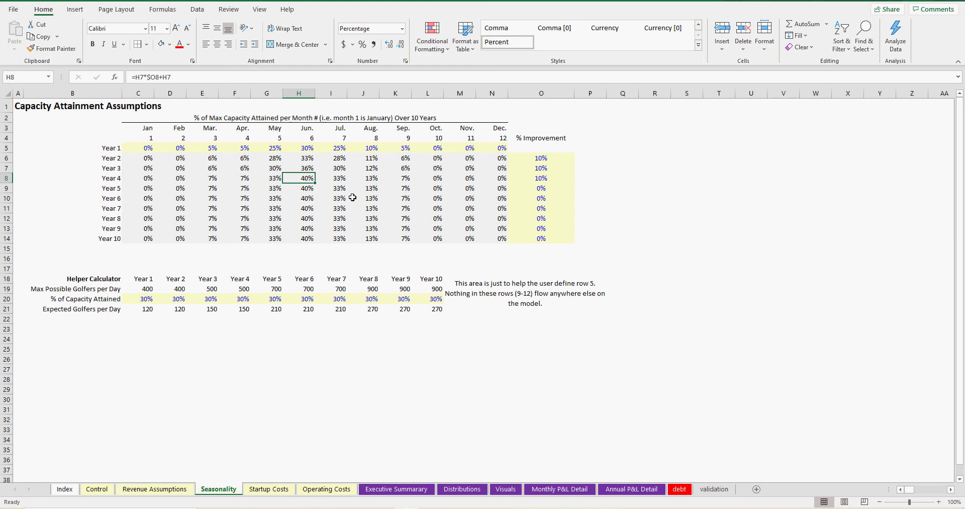
pyautogui.click(308, 191)
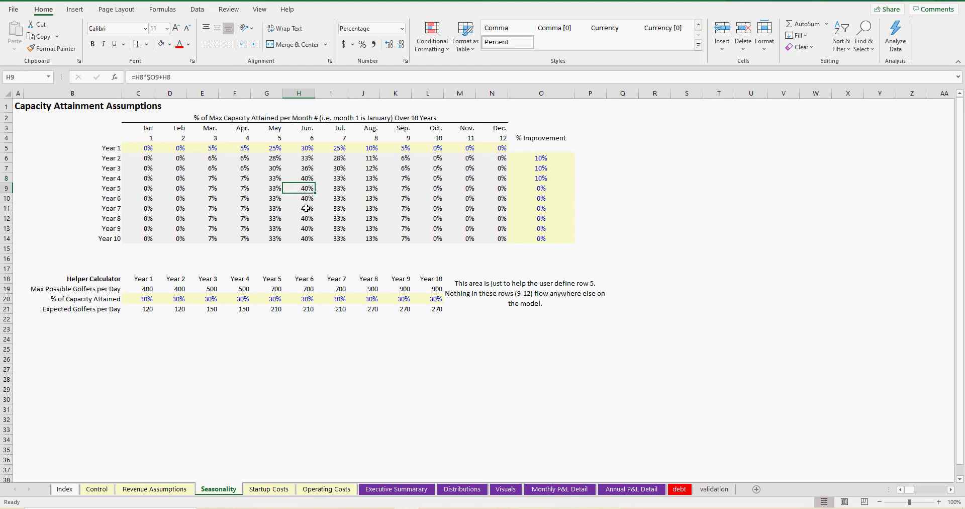
# - Review the Helper Calculator's maximum golfers per day, and check the Year 1 to 3 driving slots on the Revenue Assumptions sheet
pyautogui.moveTo(104, 279); pyautogui.dragTo(452, 310)
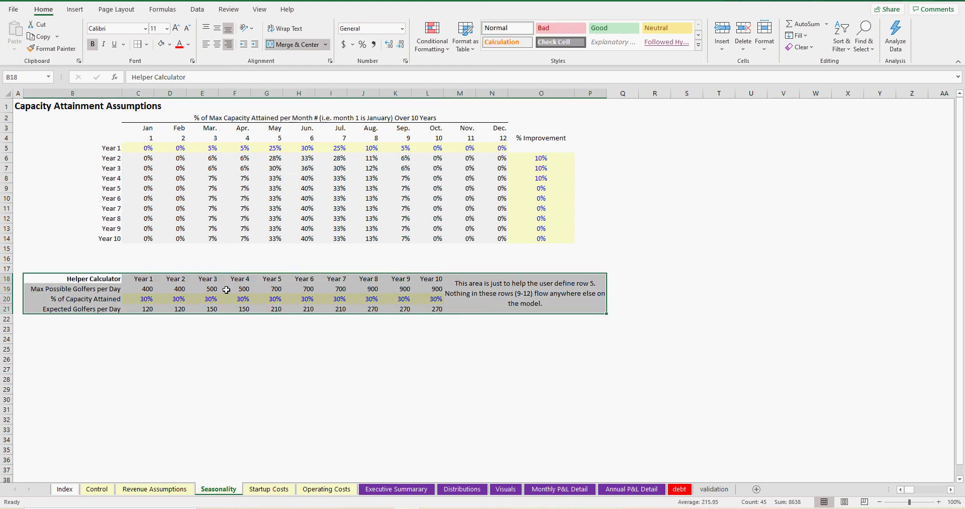
pyautogui.click(146, 279)
pyautogui.click(173, 280)
pyautogui.click(201, 279)
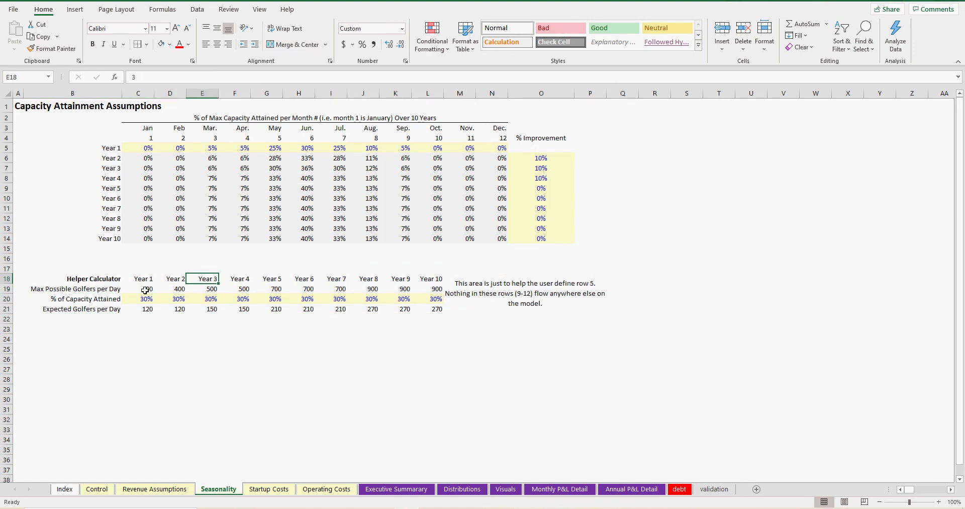
pyautogui.moveTo(145, 290); pyautogui.dragTo(405, 292)
pyautogui.click(154, 489)
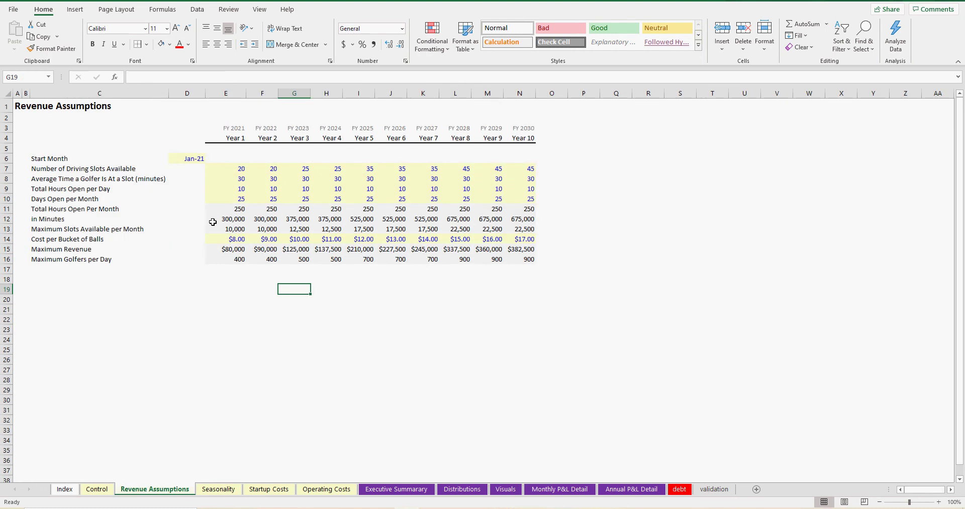
pyautogui.click(234, 169)
pyautogui.moveTo(235, 169); pyautogui.dragTo(307, 170)
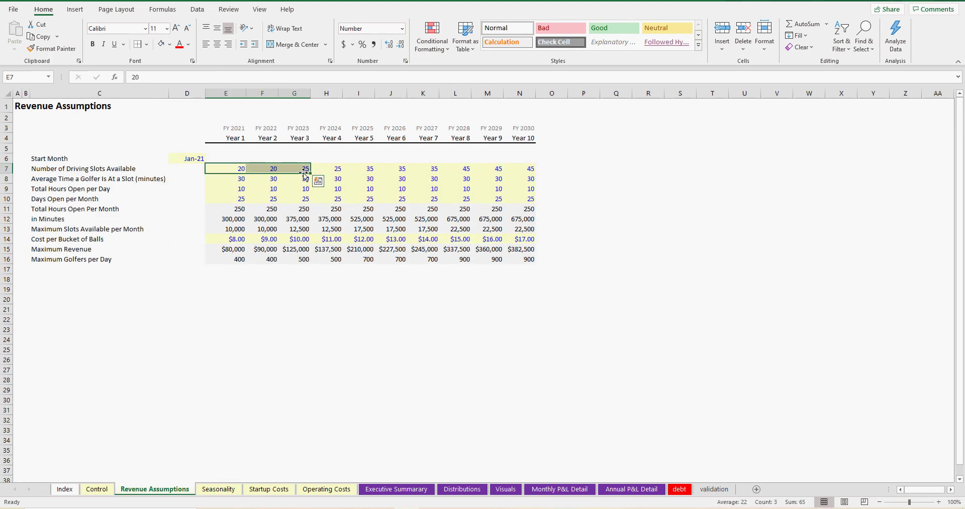
# - Inspect the Helper Calculator's maximum golfers, % of capacity attained and expected golfers per day on the Seasonality sheet
pyautogui.click(218, 488)
pyautogui.click(145, 290)
pyautogui.click(181, 290)
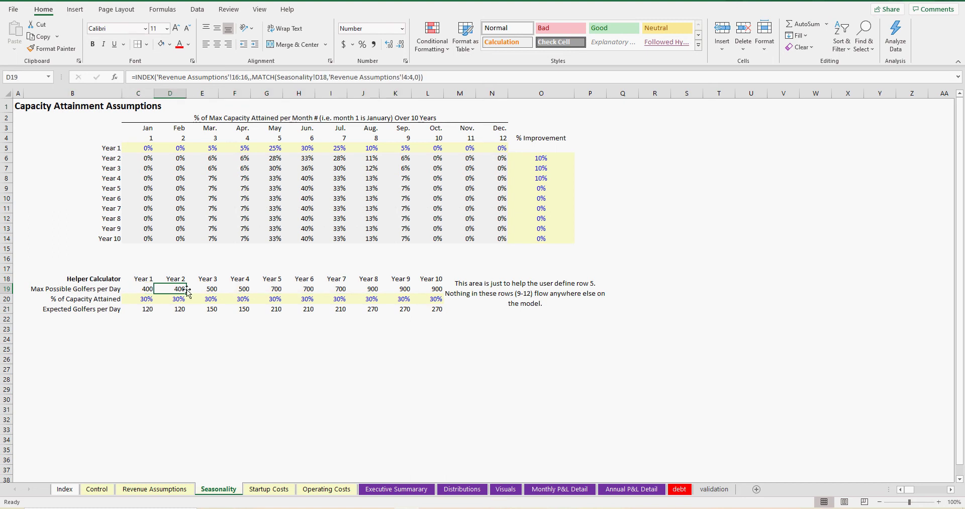
pyautogui.click(213, 290)
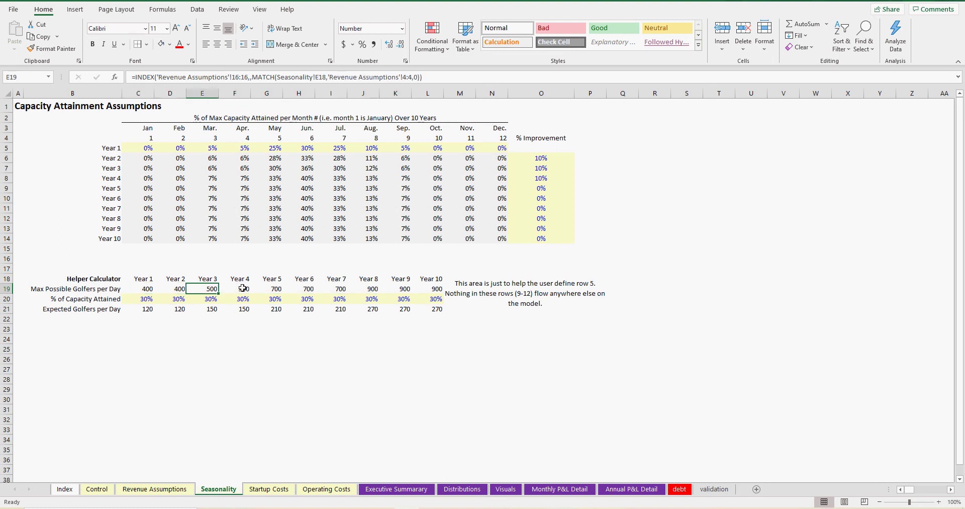
pyautogui.click(243, 288)
pyautogui.click(276, 290)
pyautogui.click(298, 291)
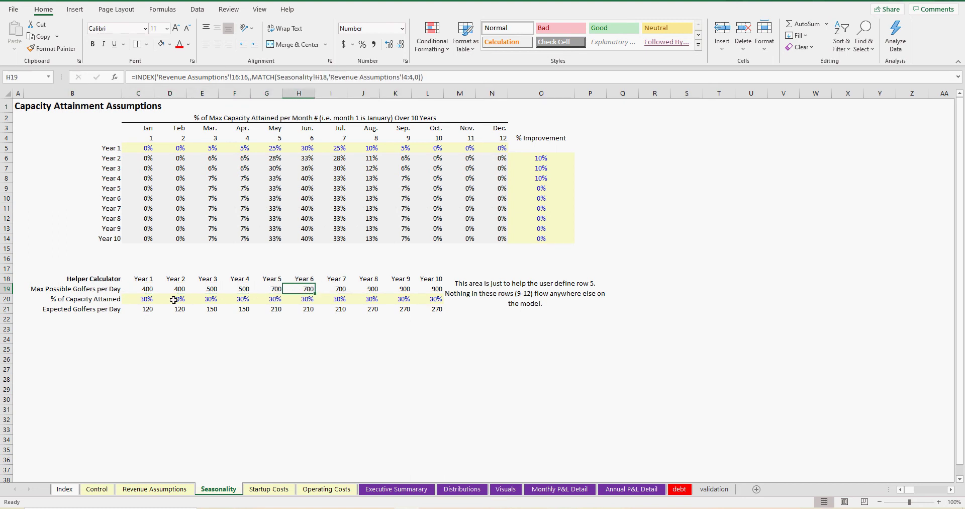
pyautogui.click(142, 298)
pyautogui.click(191, 297)
pyautogui.click(183, 309)
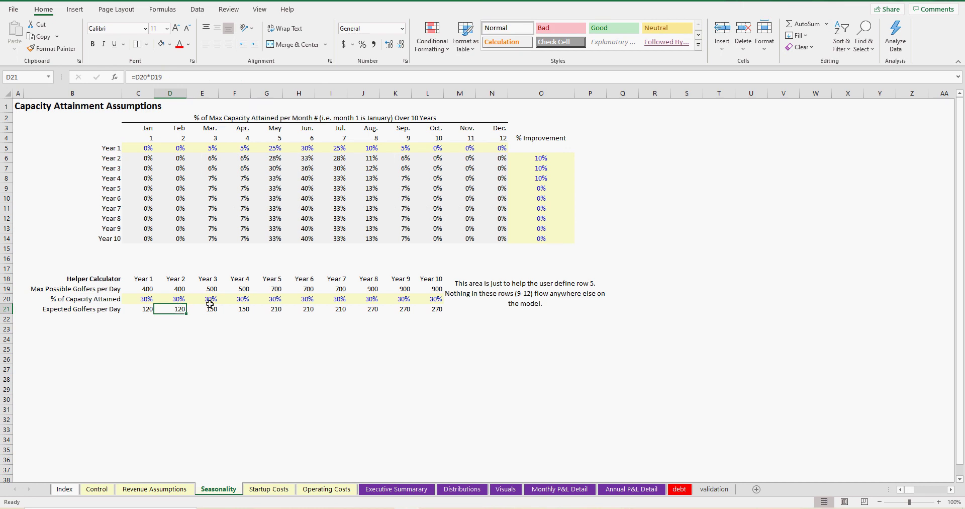
pyautogui.moveTo(148, 308); pyautogui.dragTo(421, 312)
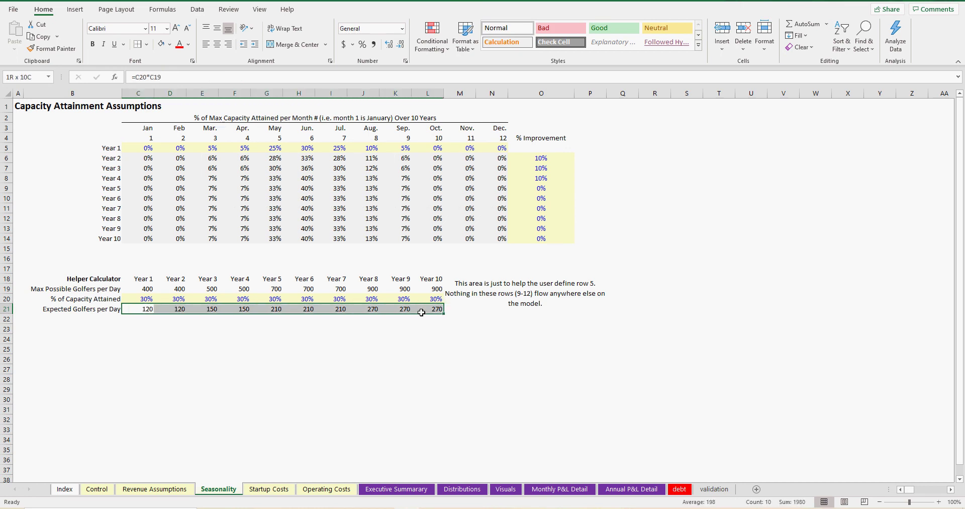
# - Compare the Helper Calculator block with the monthly capacity table and its Year 1 input row
pyautogui.click(274, 149)
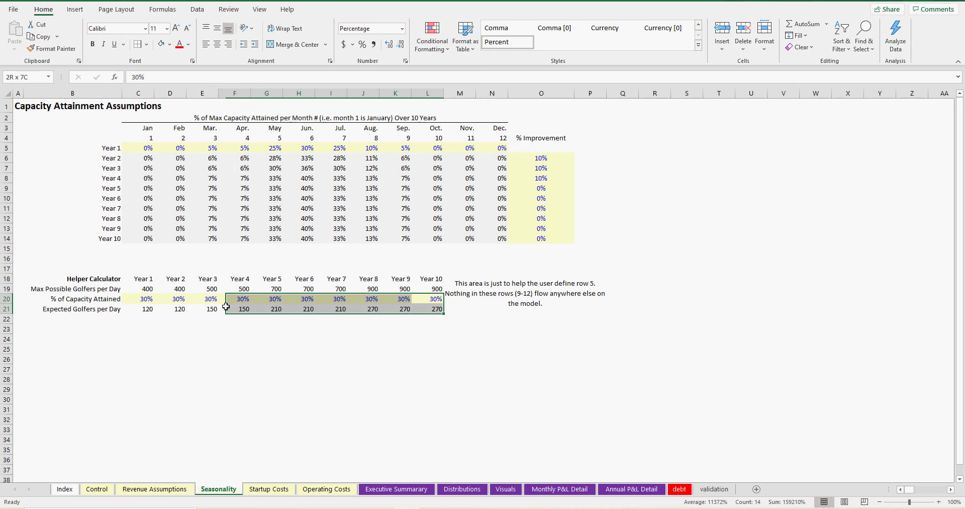
pyautogui.moveTo(96, 279); pyautogui.dragTo(434, 306)
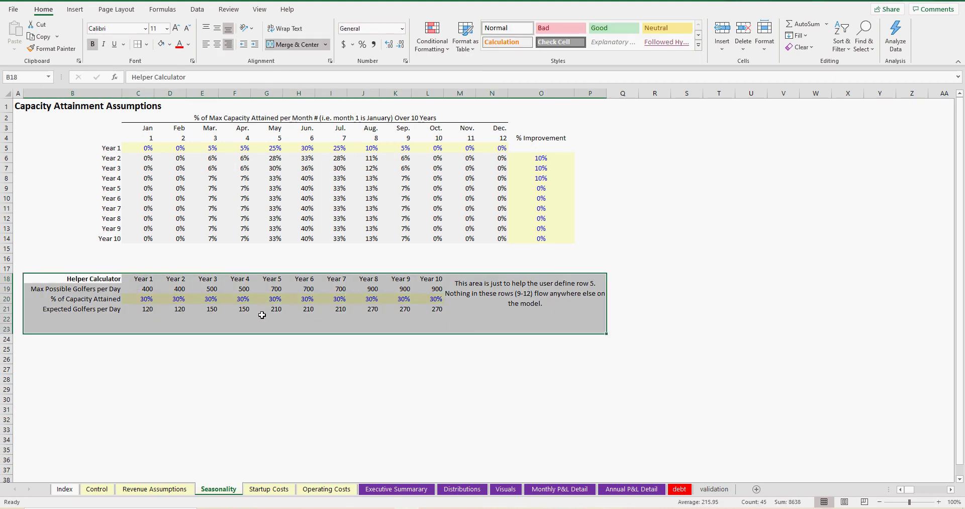
pyautogui.moveTo(107, 130); pyautogui.dragTo(571, 250)
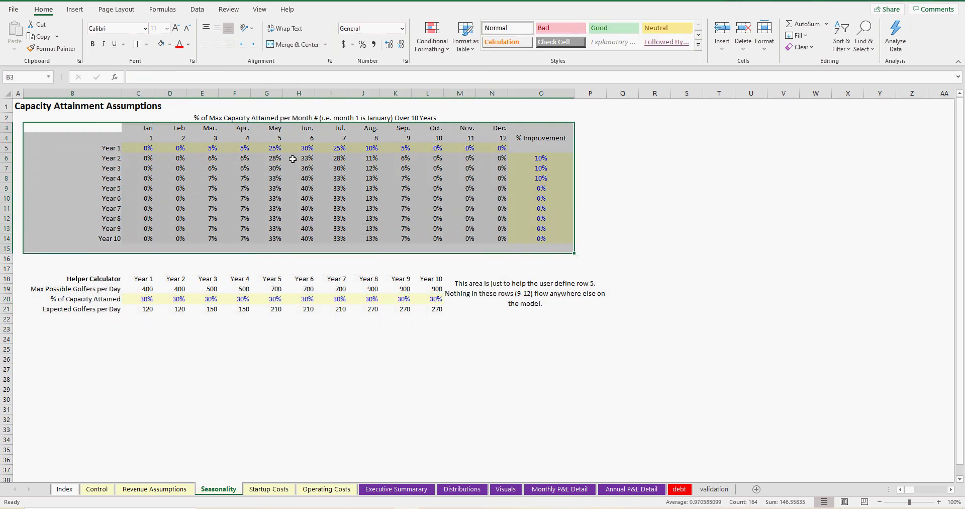
pyautogui.click(272, 177)
pyautogui.click(139, 151)
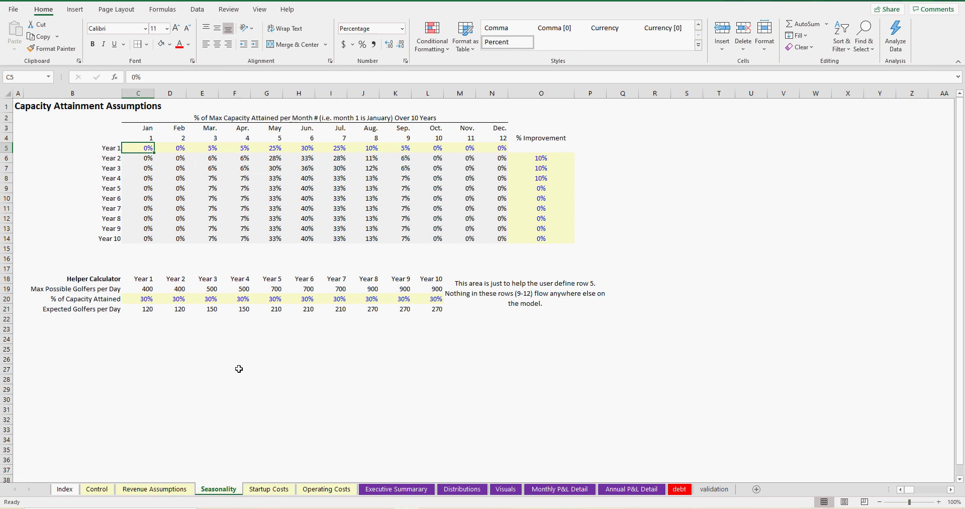
# - Open the Startup Costs sheet and review the variable cost items from Driving Range Mats to Plastic Golf Ball Trays
pyautogui.click(279, 491)
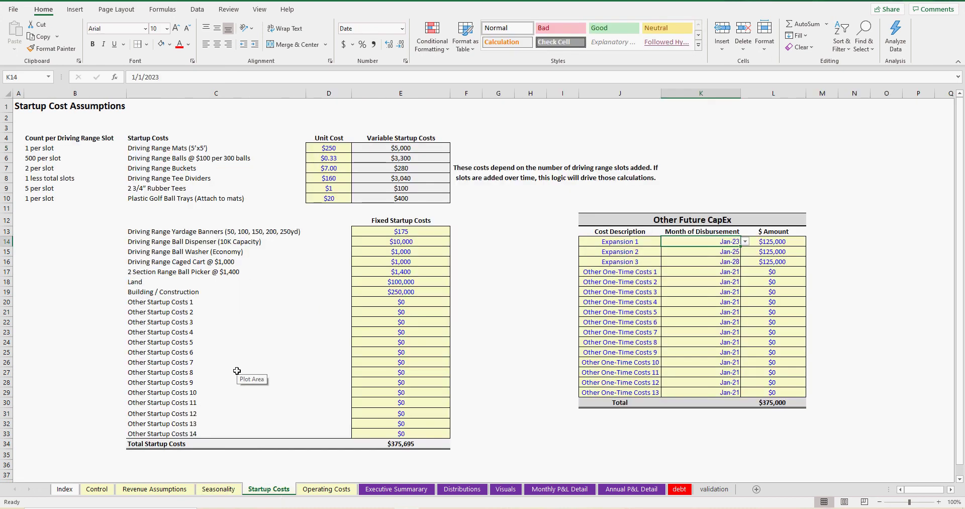
pyautogui.moveTo(157, 150); pyautogui.dragTo(156, 194)
pyautogui.click(163, 149)
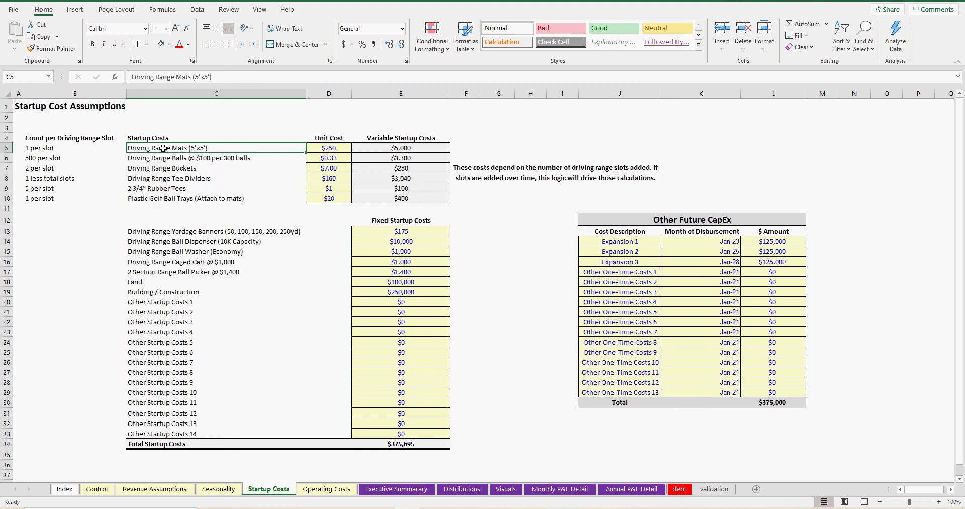
pyautogui.click(190, 159)
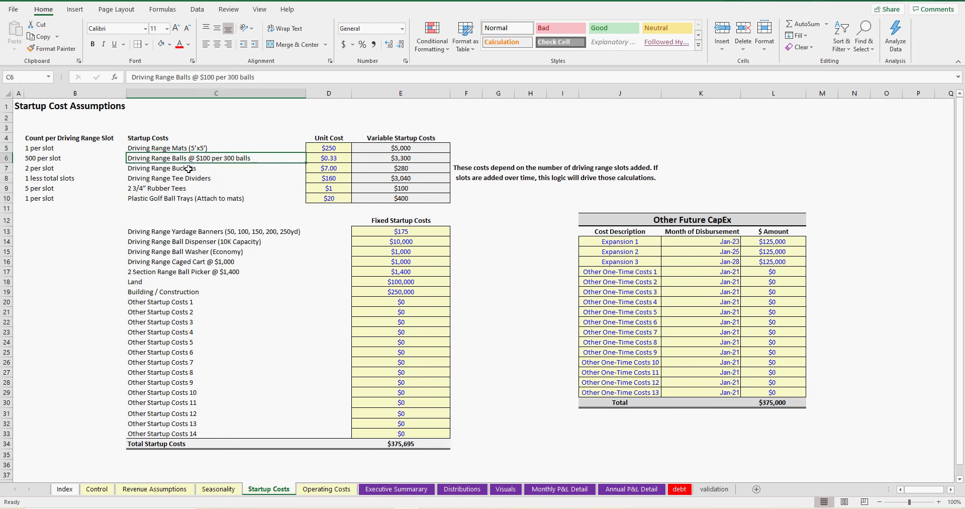
pyautogui.click(196, 179)
pyautogui.click(189, 190)
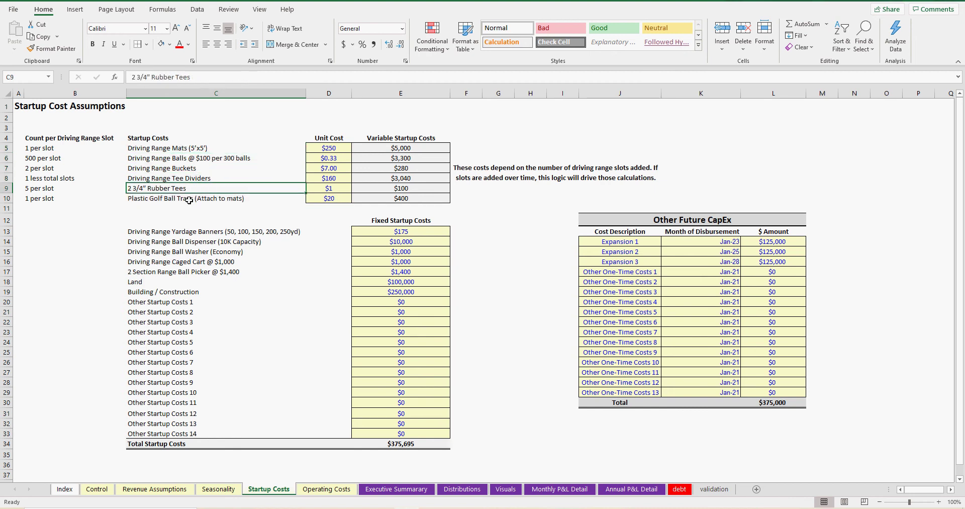
pyautogui.click(189, 200)
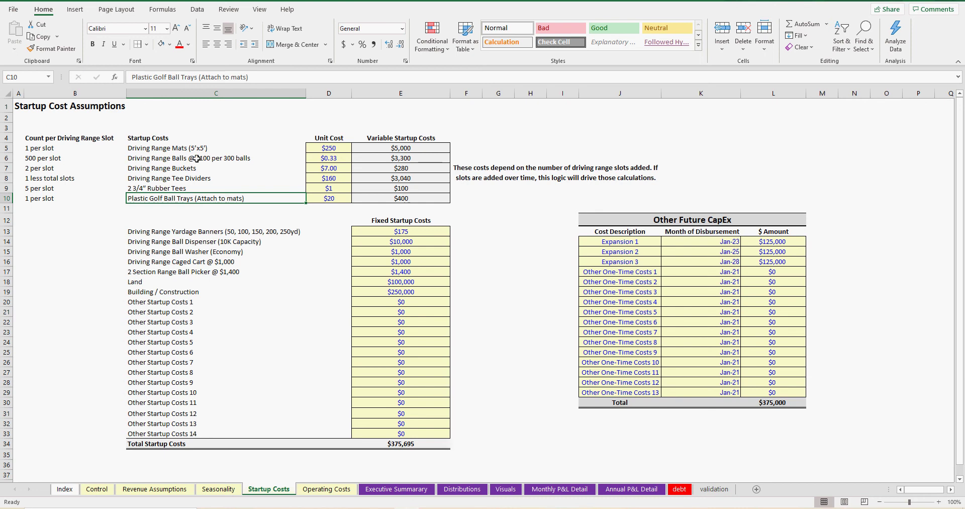
pyautogui.moveTo(196, 147); pyautogui.dragTo(199, 199)
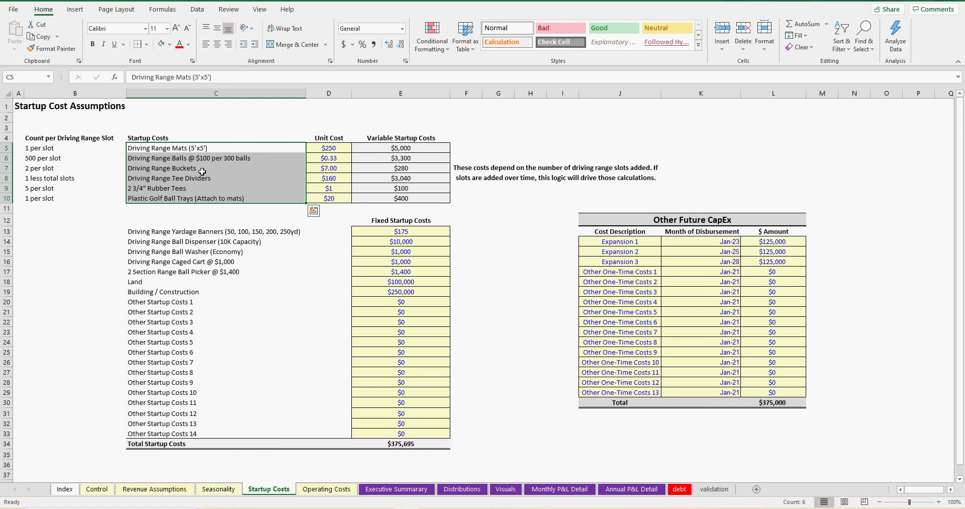
# - Review the unit costs of the variable items and the count per driving range slot for mats, balls and buckets
pyautogui.moveTo(341, 146); pyautogui.dragTo(341, 193)
pyautogui.click(46, 151)
pyautogui.click(46, 158)
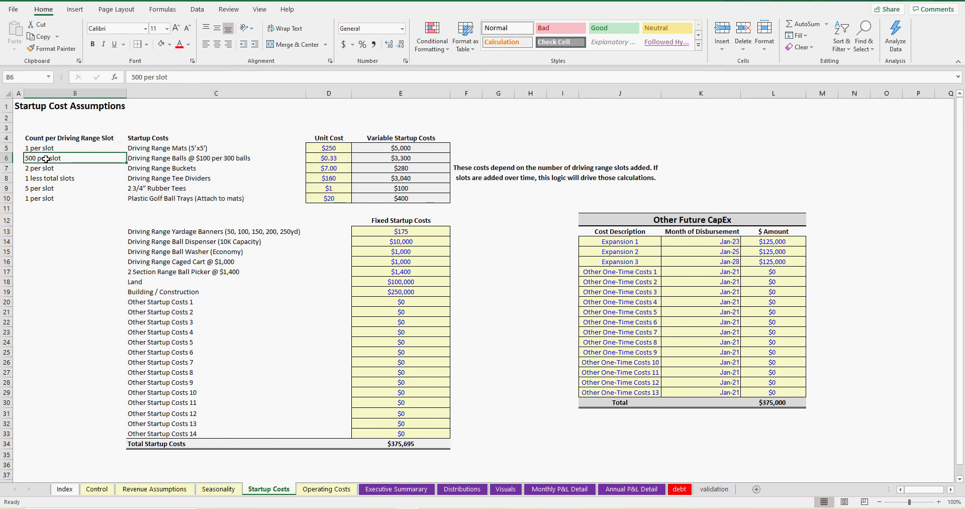
pyautogui.click(56, 167)
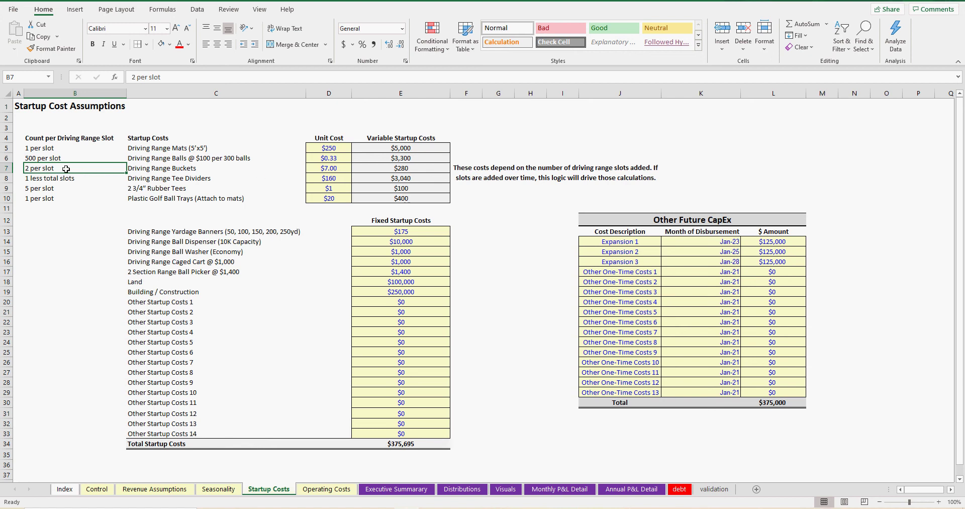
# - Inspect the Variable Startup Costs formulas in E5:E10
pyautogui.click(406, 167)
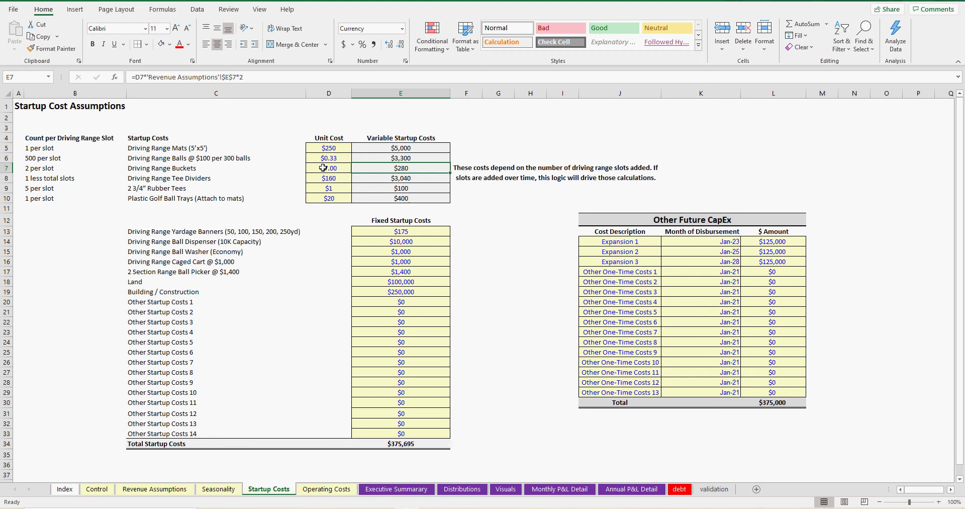
pyautogui.click(405, 177)
pyautogui.click(406, 188)
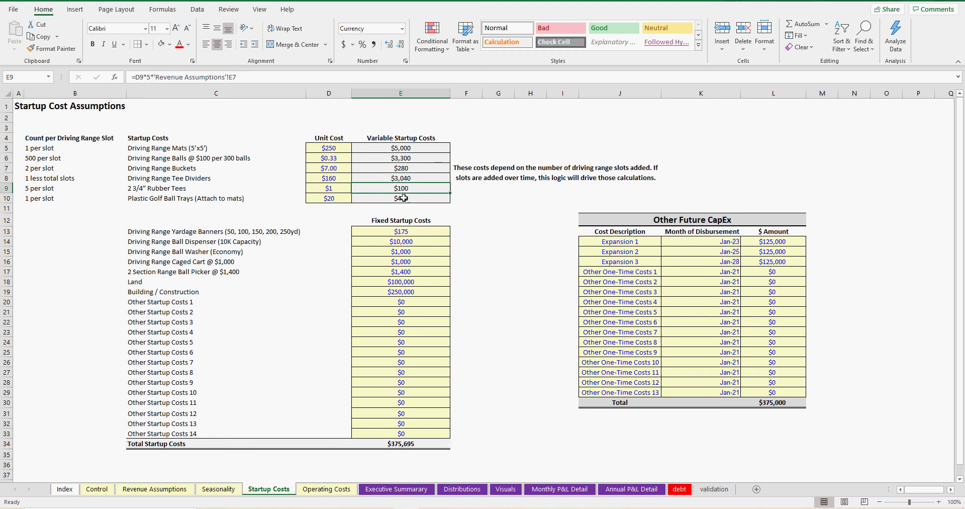
pyautogui.click(403, 198)
pyautogui.click(403, 148)
pyautogui.click(406, 159)
pyautogui.click(406, 177)
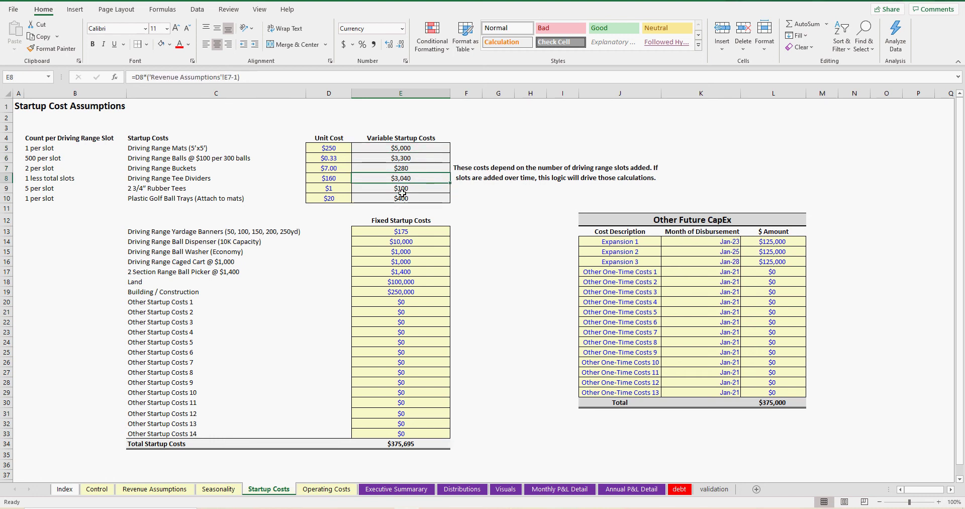
# - Relate the per-slot counts and unit costs to the Year 1 to 4 driving slots on the Revenue Assumptions sheet
pyautogui.moveTo(59, 149); pyautogui.dragTo(67, 198)
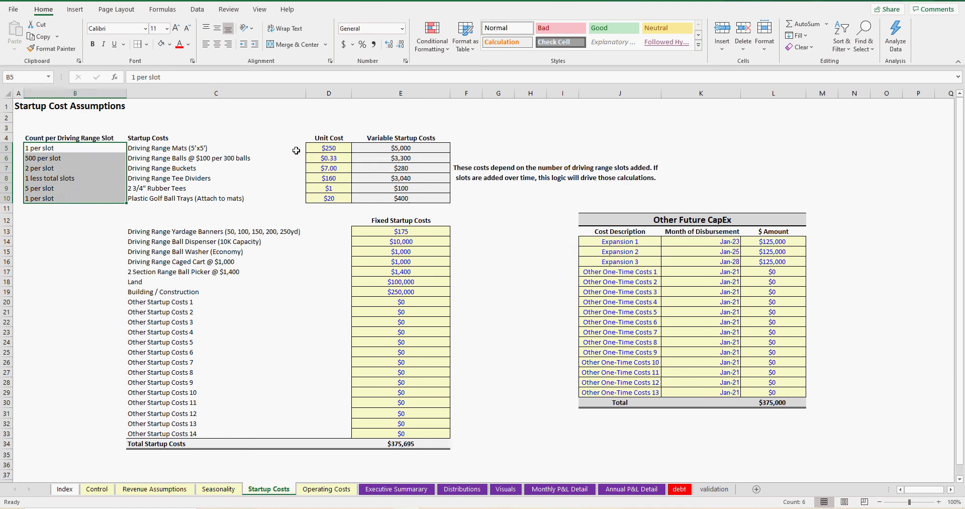
pyautogui.moveTo(327, 148); pyautogui.dragTo(328, 198)
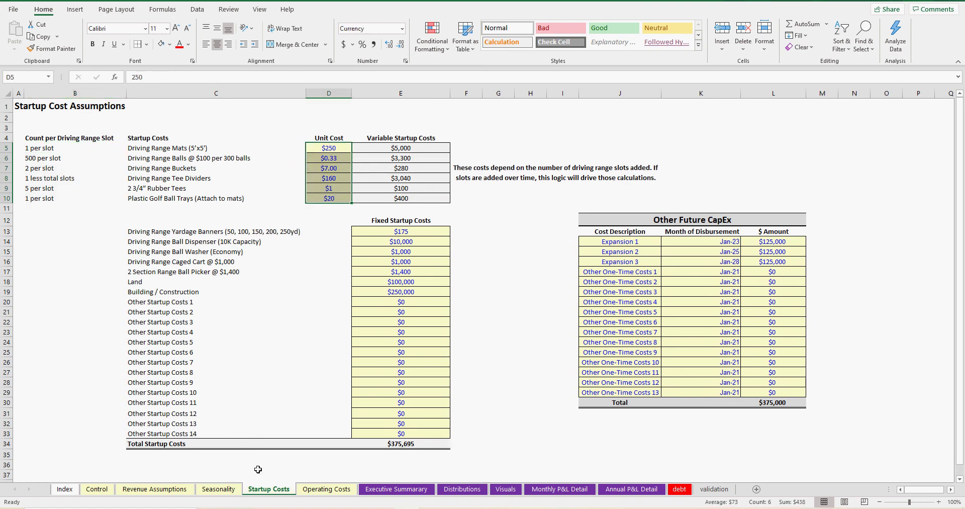
pyautogui.click(172, 491)
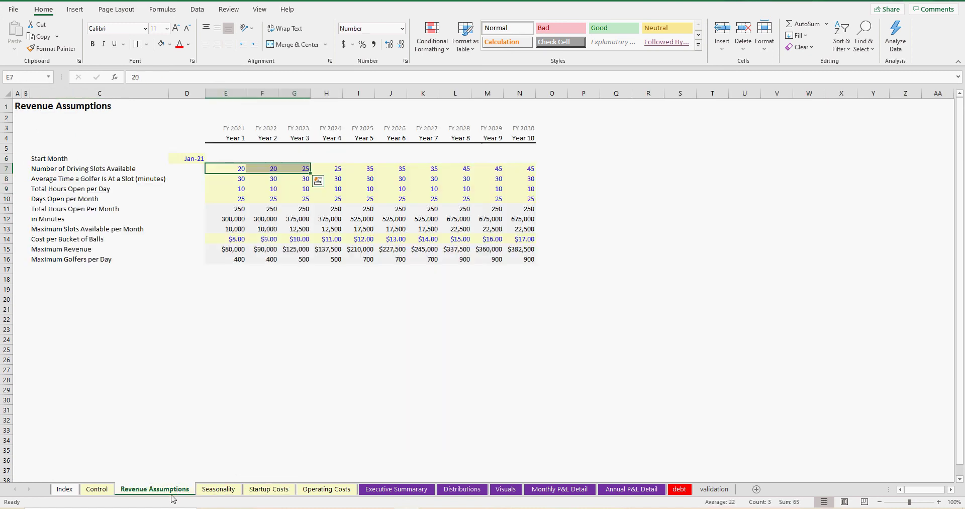
pyautogui.click(232, 168)
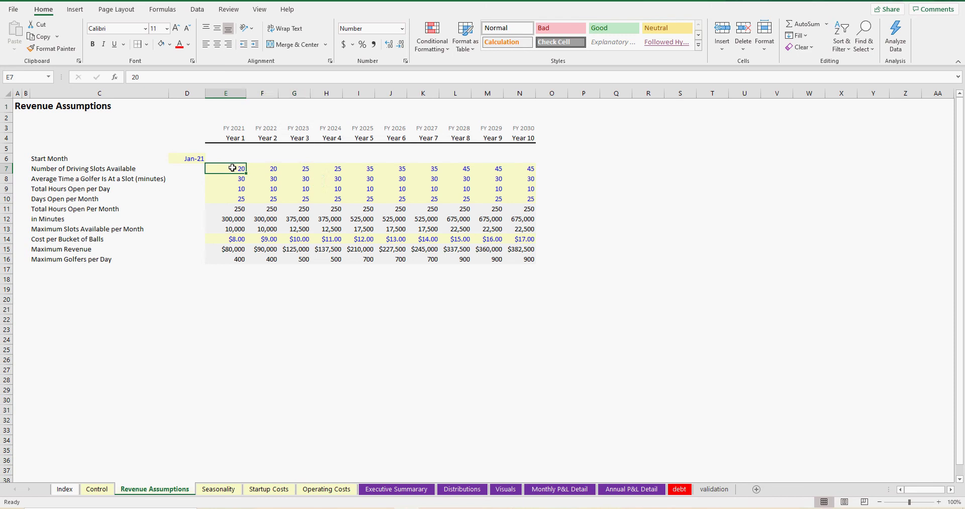
pyautogui.click(265, 168)
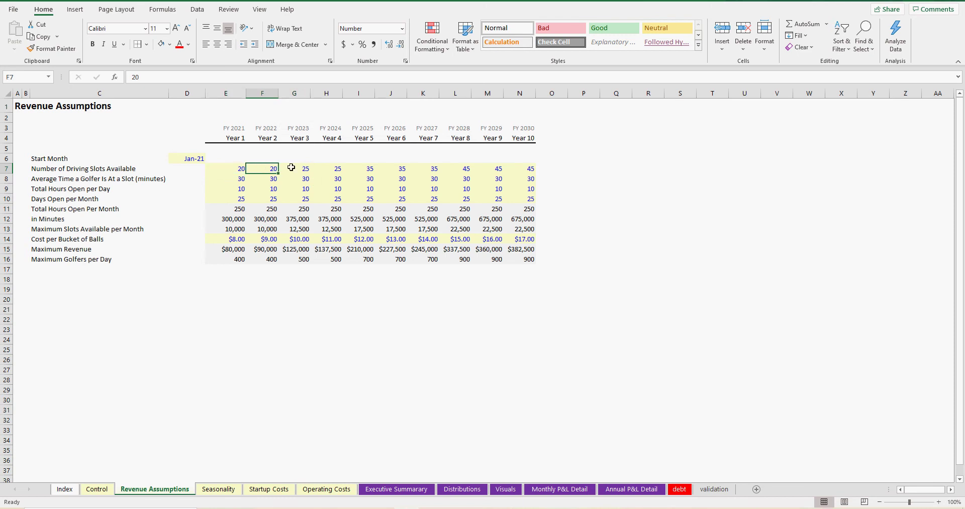
pyautogui.click(293, 168)
pyautogui.click(328, 168)
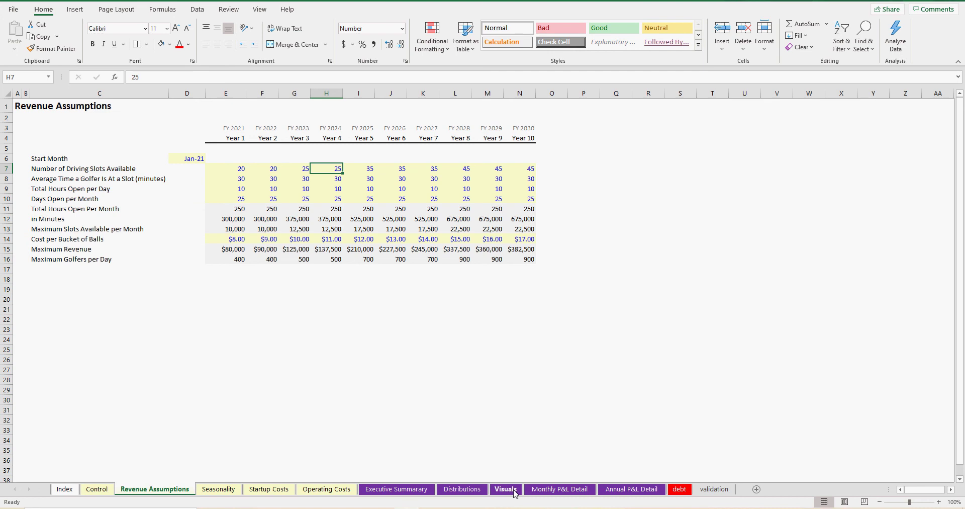
# - Open the Monthly P&L Detail sheet and inspect the Added Slots per Month row, including its opening cell D14
pyautogui.click(559, 488)
pyautogui.scroll(20, 320, 352)
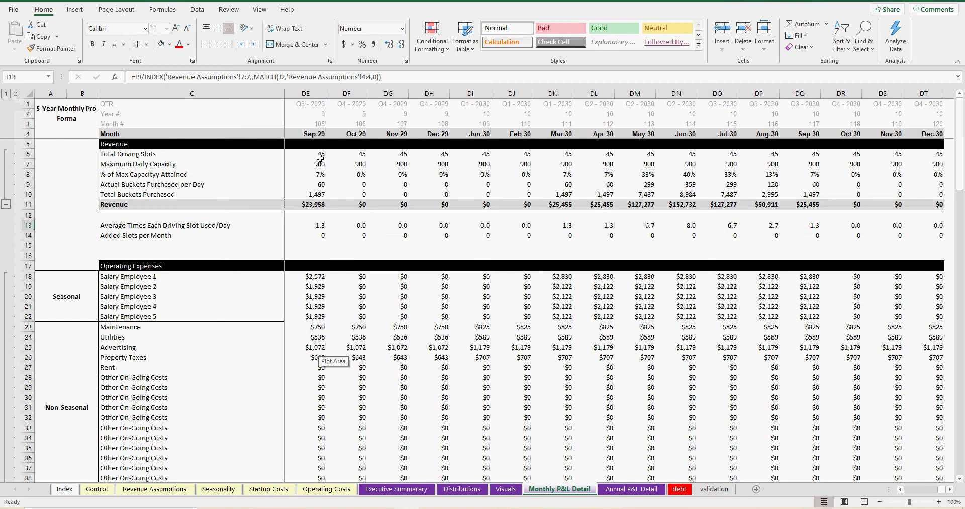
pyautogui.moveTo(321, 235); pyautogui.dragTo(735, 258)
pyautogui.moveTo(942, 489); pyautogui.dragTo(908, 493)
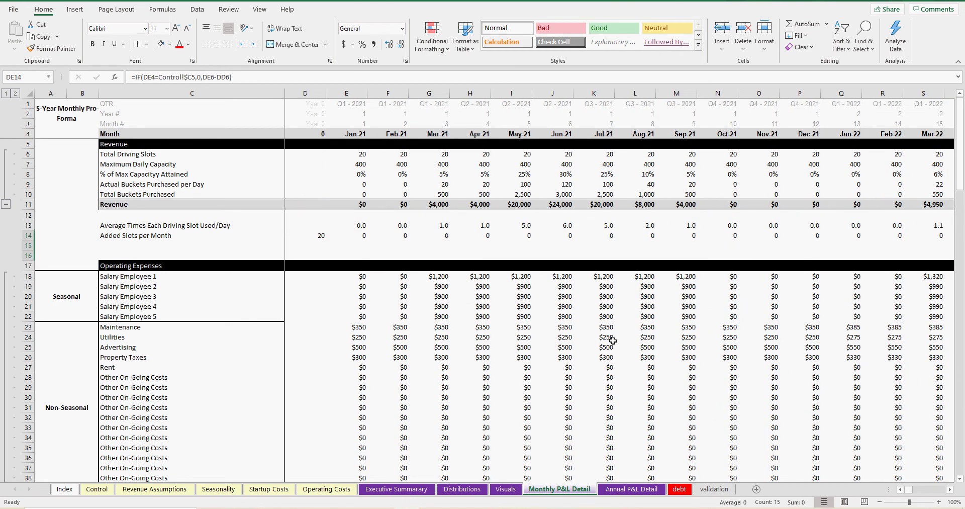
pyautogui.click(323, 236)
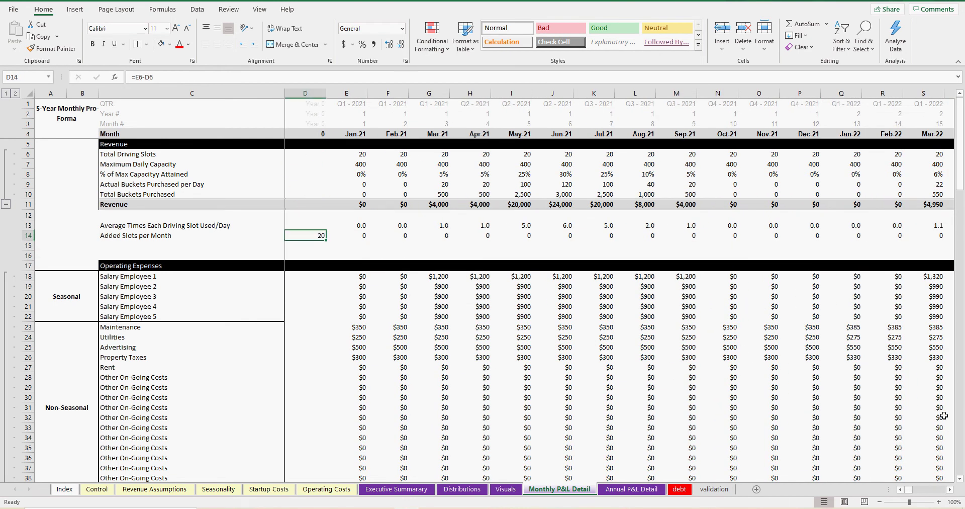
# - Trace the Added Slots per Month row from Jan-21 forward to the slot addition in Jan-23
pyautogui.press('Right')
pyautogui.press('Right')
pyautogui.press('Right')
pyautogui.press('Right')
pyautogui.press('Right')
pyautogui.press('Right')
pyautogui.press('Right')
pyautogui.press('Right')
pyautogui.press('Right')
pyautogui.press('Right')
pyautogui.press('Right')
pyautogui.press('Right')
pyautogui.press('Right')
pyautogui.press('Right')
pyautogui.press('Right')
pyautogui.press('Right')
pyautogui.press('Right')
pyautogui.press('Right')
pyautogui.press('Right')
pyautogui.press('Right')
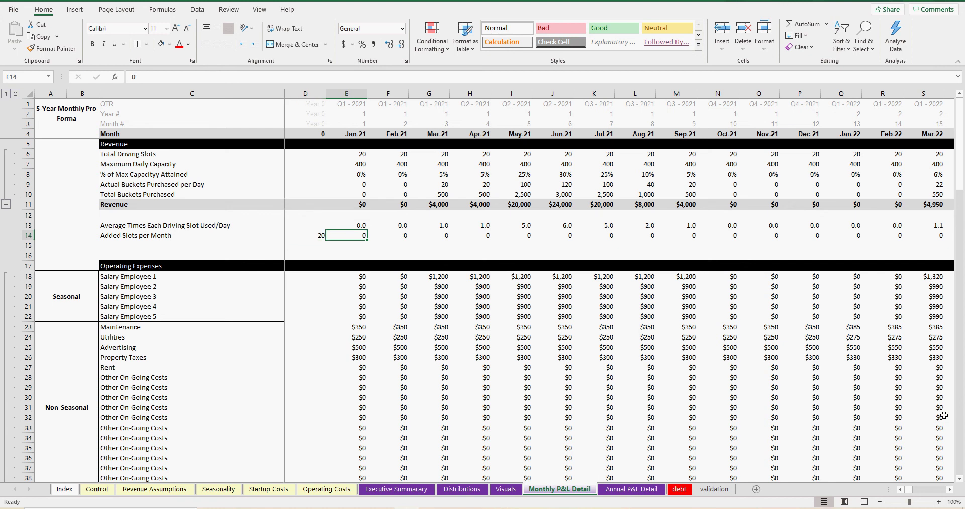
pyautogui.press('Right')
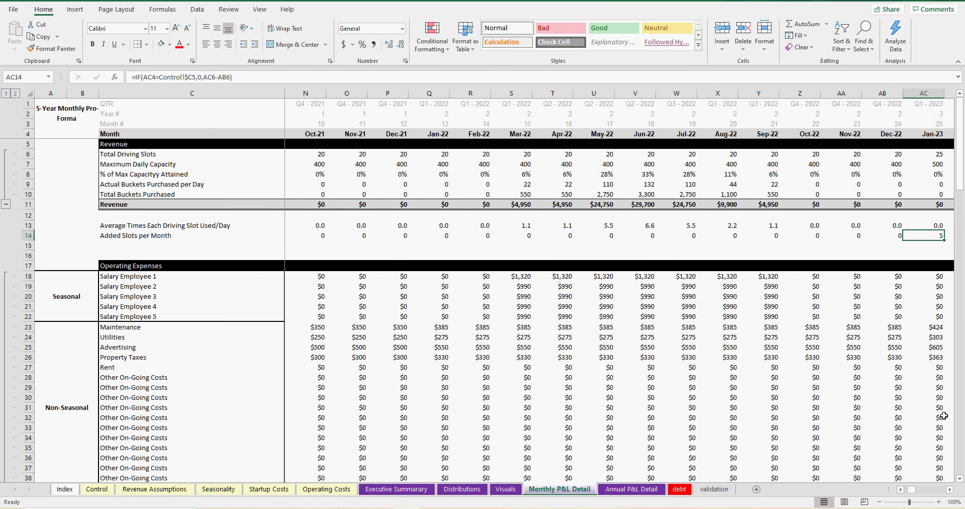
pyautogui.press('Left')
pyautogui.press('Left')
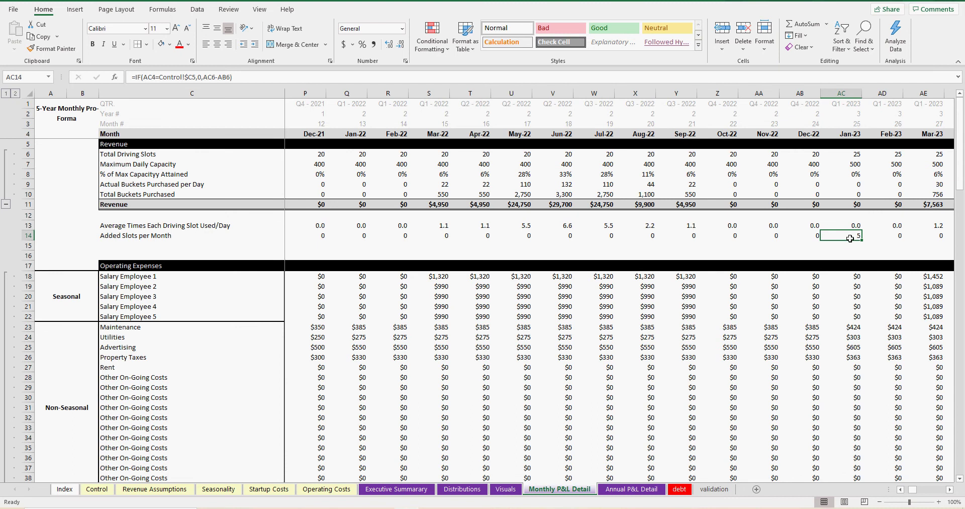
# - Inspect the Jan-23 variable startup cost formulas for mats, balls, buckets and tees, plus the Total Variable Startup Costs formula
pyautogui.scroll(-18, 850, 236)
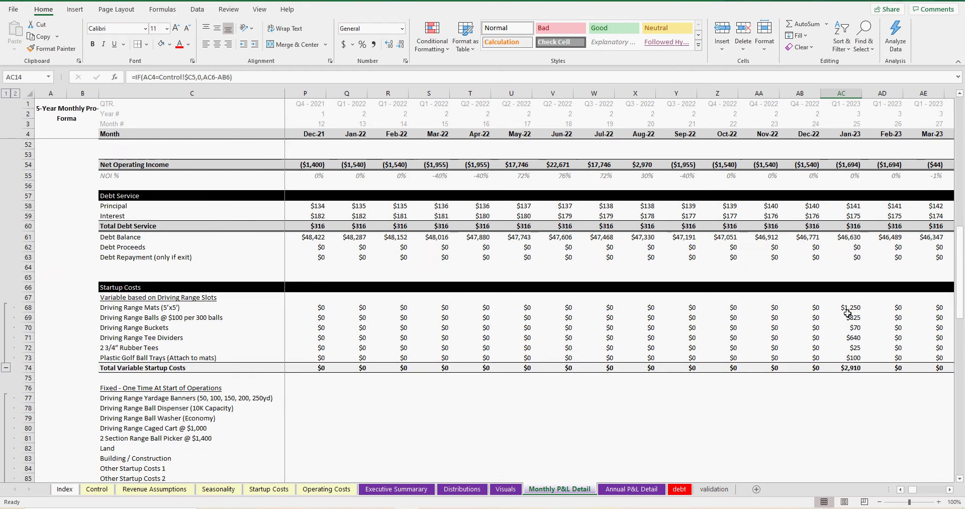
pyautogui.click(849, 222)
pyautogui.click(850, 236)
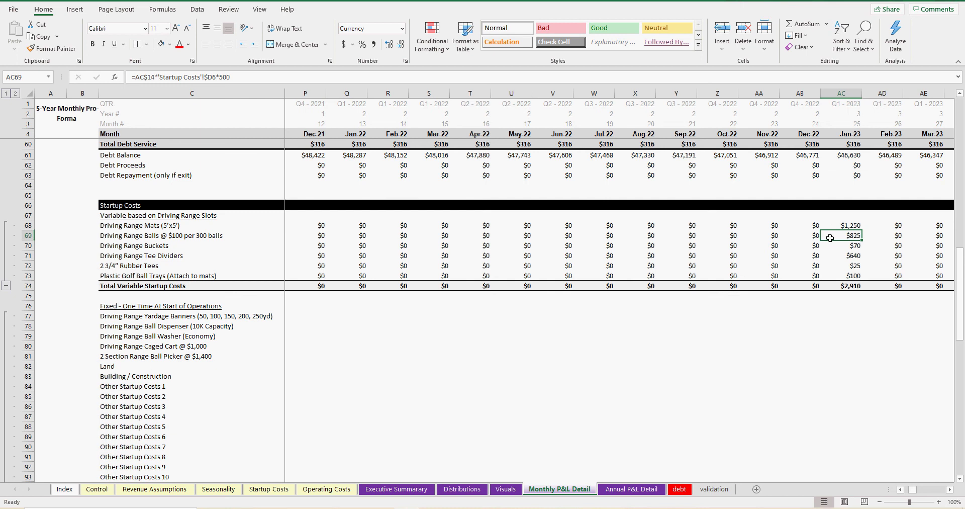
pyautogui.click(846, 226)
pyautogui.click(850, 235)
pyautogui.click(851, 246)
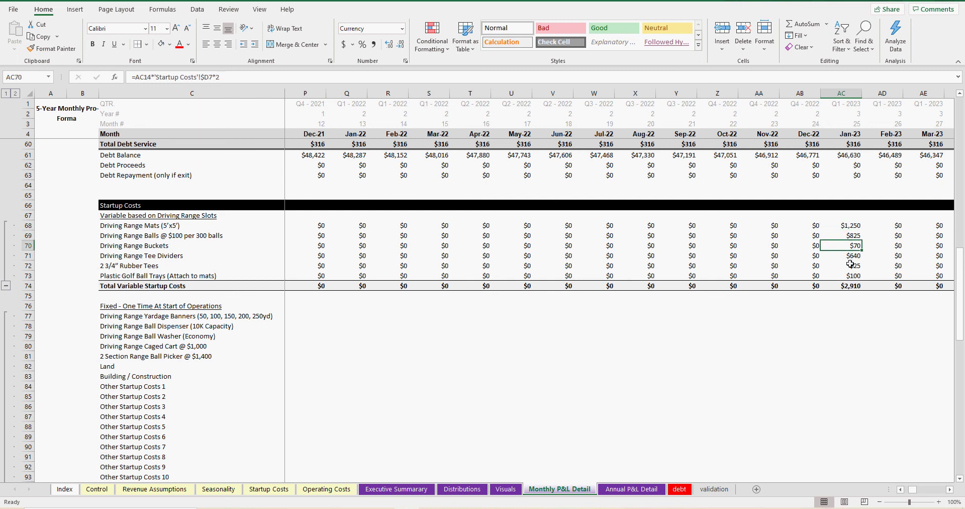
pyautogui.click(850, 264)
pyautogui.click(850, 285)
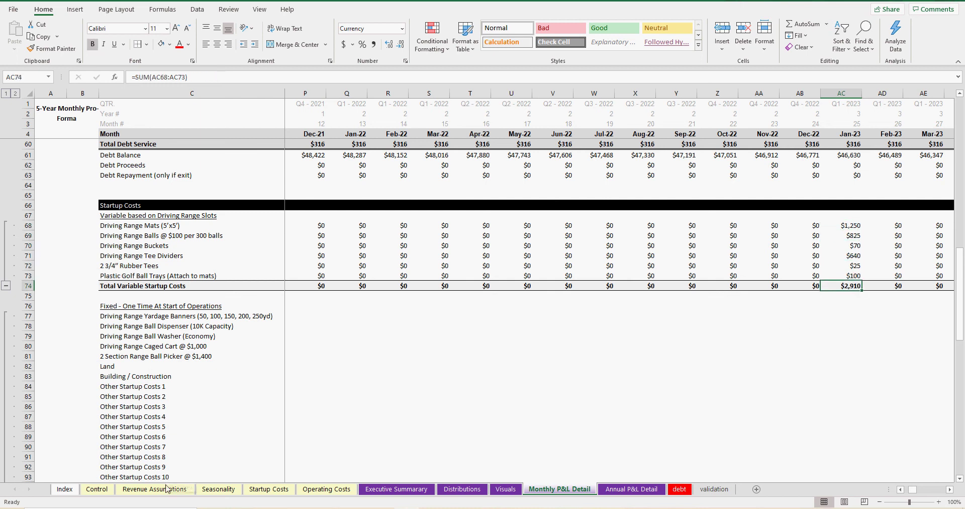
# - Return to the Startup Costs sheet and review the fixed items from Driving Range Yardage Banners to 2 Section Range Ball Picker
pyautogui.click(219, 488)
pyautogui.click(269, 489)
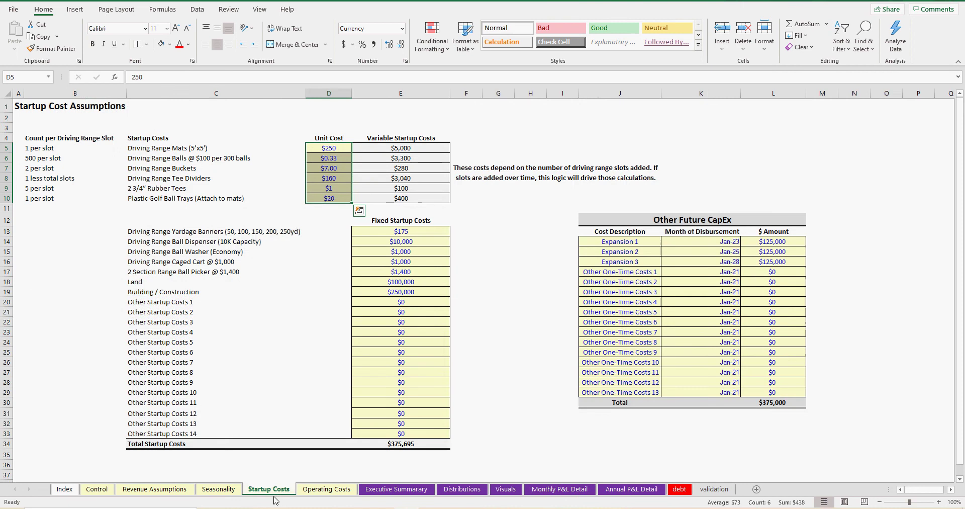
pyautogui.moveTo(412, 230); pyautogui.dragTo(408, 298)
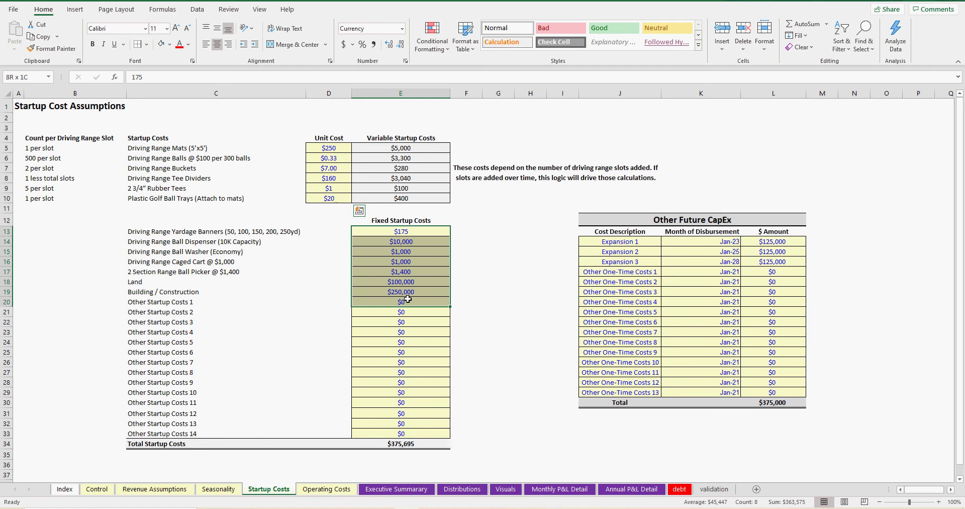
pyautogui.click(194, 231)
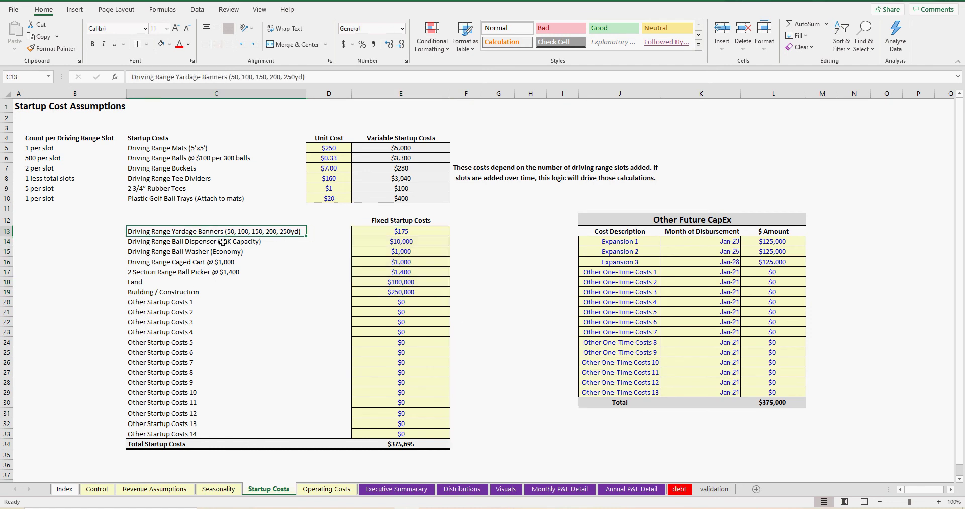
pyautogui.click(208, 242)
pyautogui.click(235, 251)
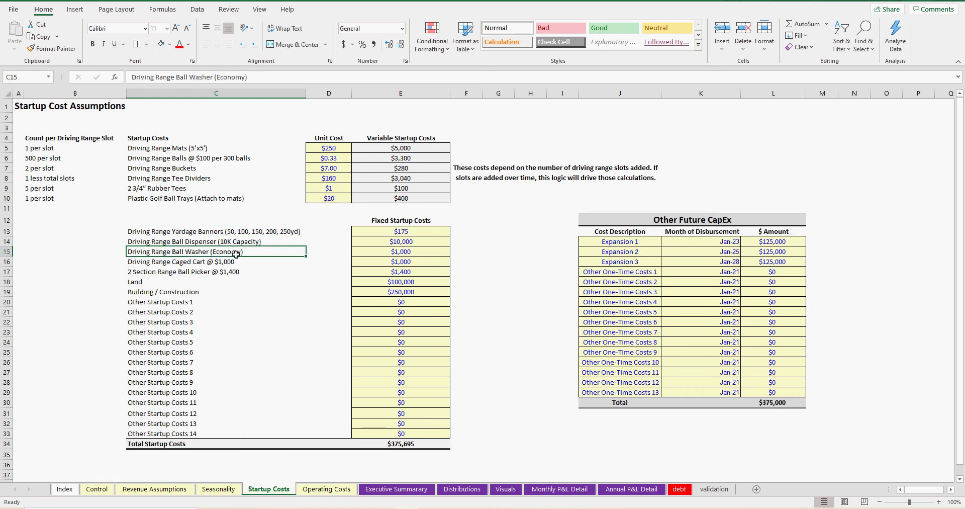
pyautogui.click(235, 262)
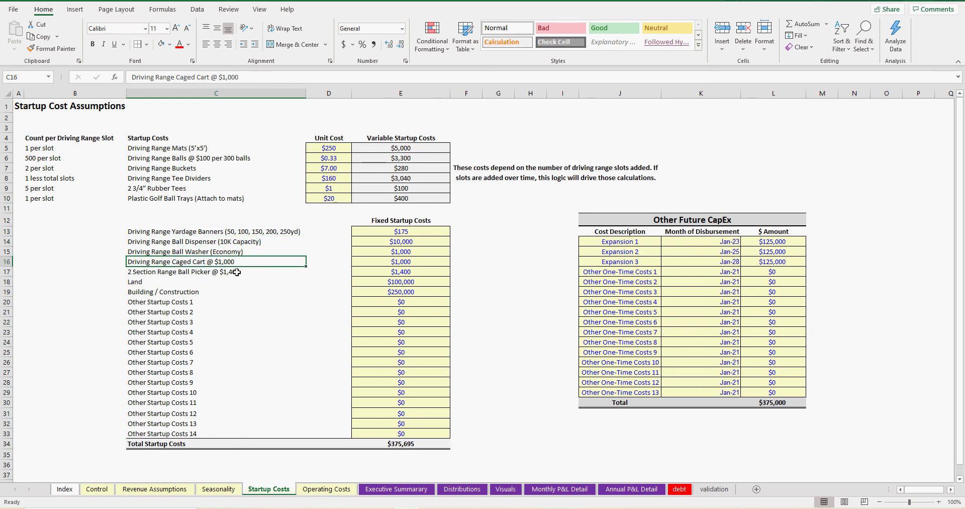
pyautogui.click(237, 272)
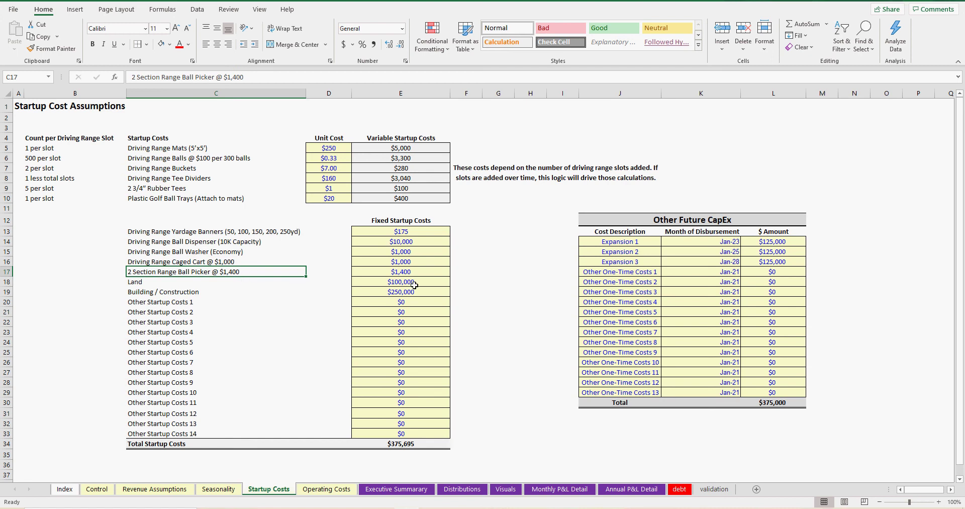
# - Review the Land and Building / Construction costs, and compare the fixed startup cost range with the variable costs in E5:E10
pyautogui.moveTo(228, 282); pyautogui.dragTo(228, 290)
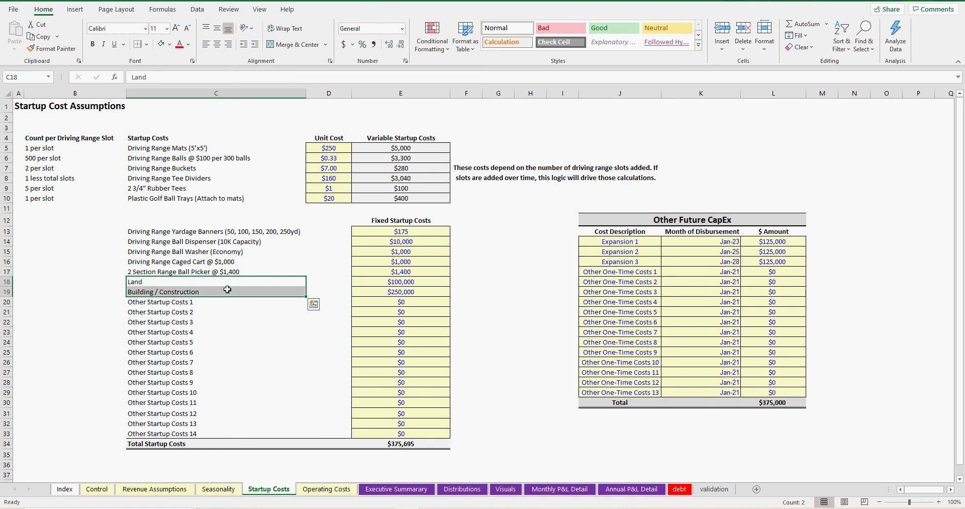
pyautogui.click(406, 283)
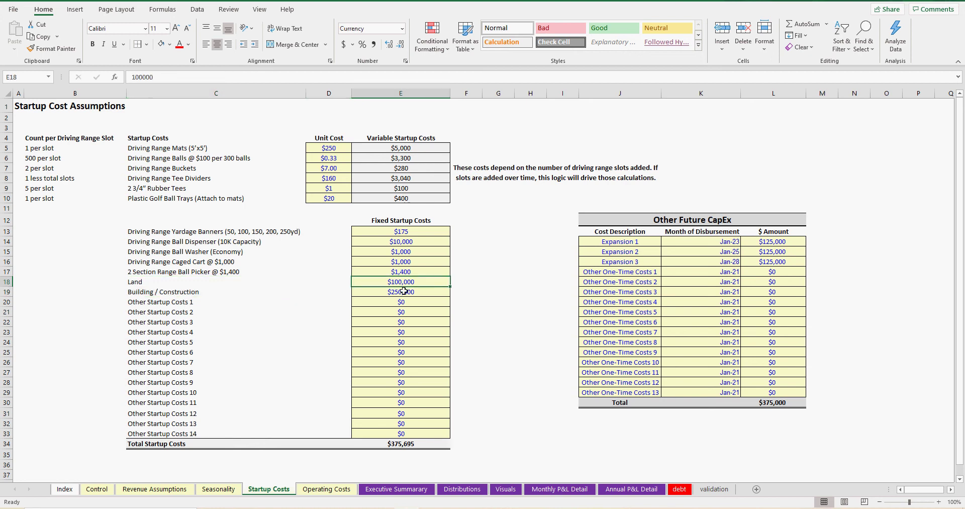
pyautogui.moveTo(402, 232); pyautogui.dragTo(401, 437)
pyautogui.moveTo(408, 231); pyautogui.dragTo(402, 436)
pyautogui.moveTo(407, 148); pyautogui.dragTo(406, 201)
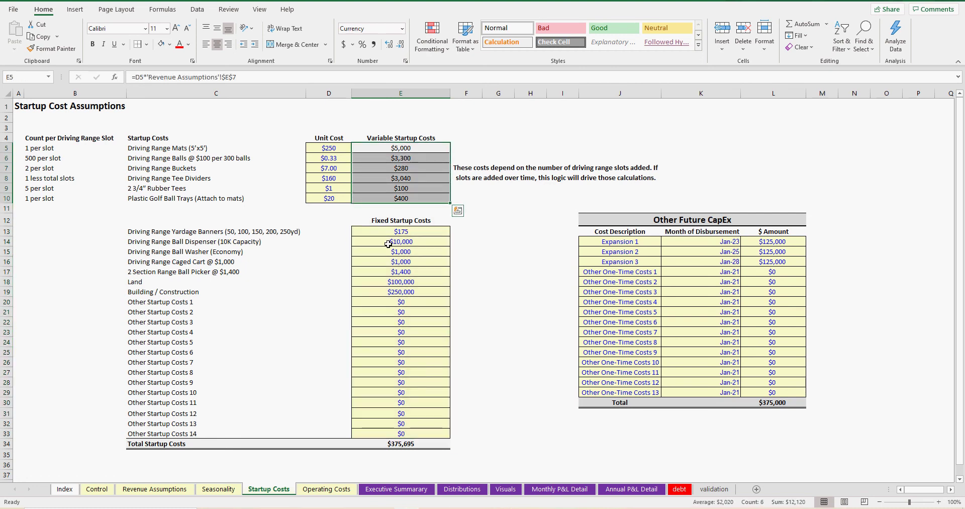
# - Review the months of disbursement for Expansion 1 to 3 in the Other Future CapEx table
pyautogui.click(725, 244)
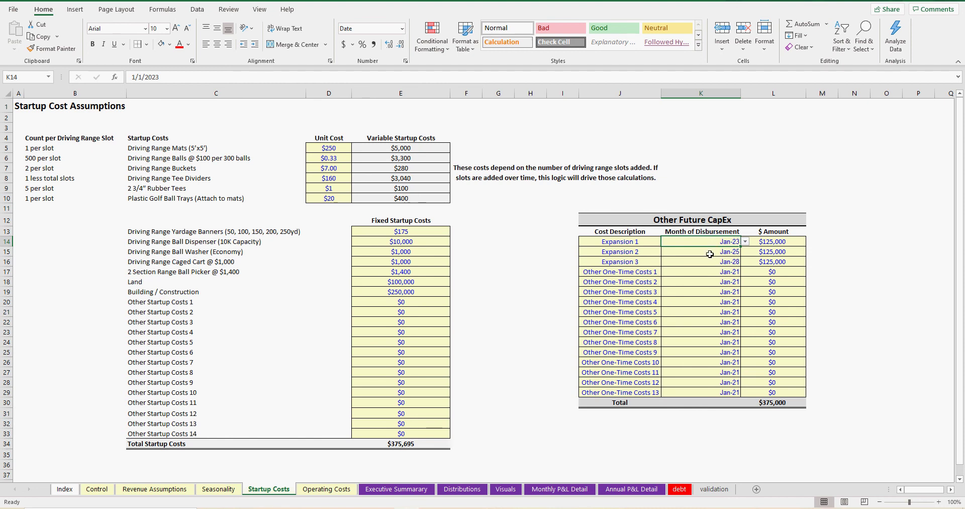
pyautogui.click(708, 252)
pyautogui.click(707, 241)
pyautogui.click(707, 250)
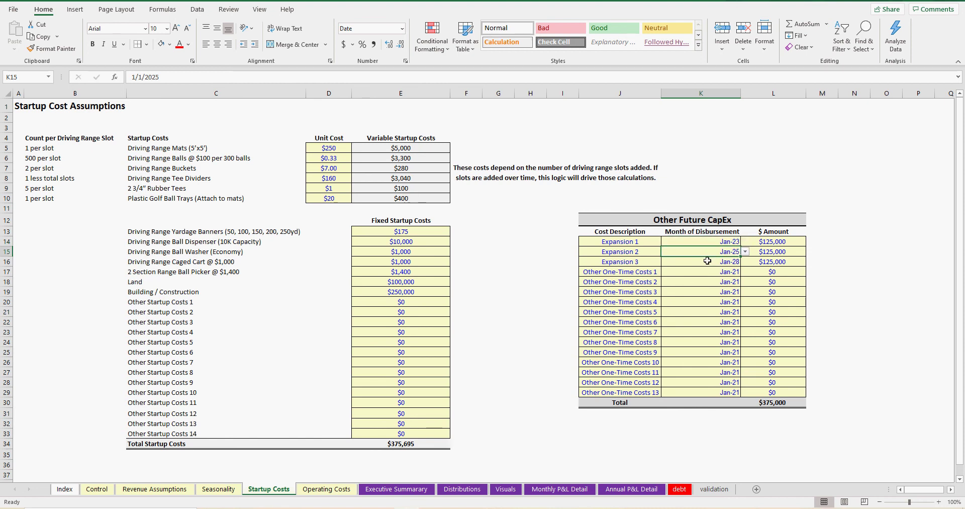
pyautogui.click(707, 261)
pyautogui.click(709, 272)
pyautogui.click(723, 244)
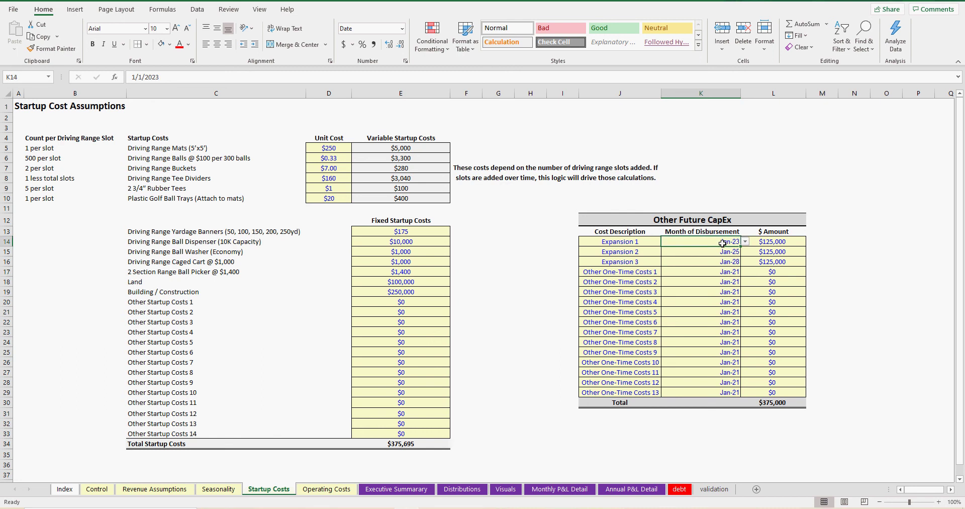
# - Review the dollar amounts of the three expansions in the Other Future CapEx table and recheck Expansion 2's disbursement month
pyautogui.click(775, 243)
pyautogui.click(776, 252)
pyautogui.click(781, 262)
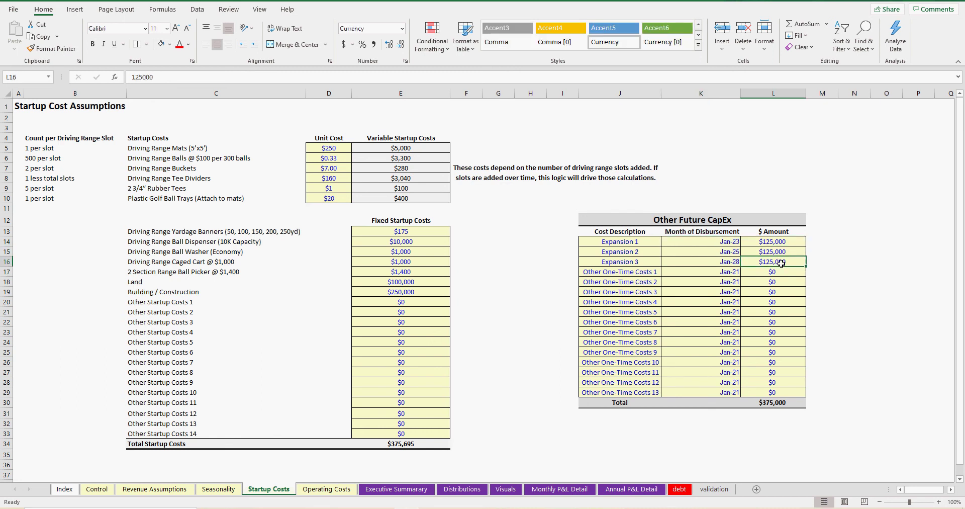
pyautogui.click(704, 252)
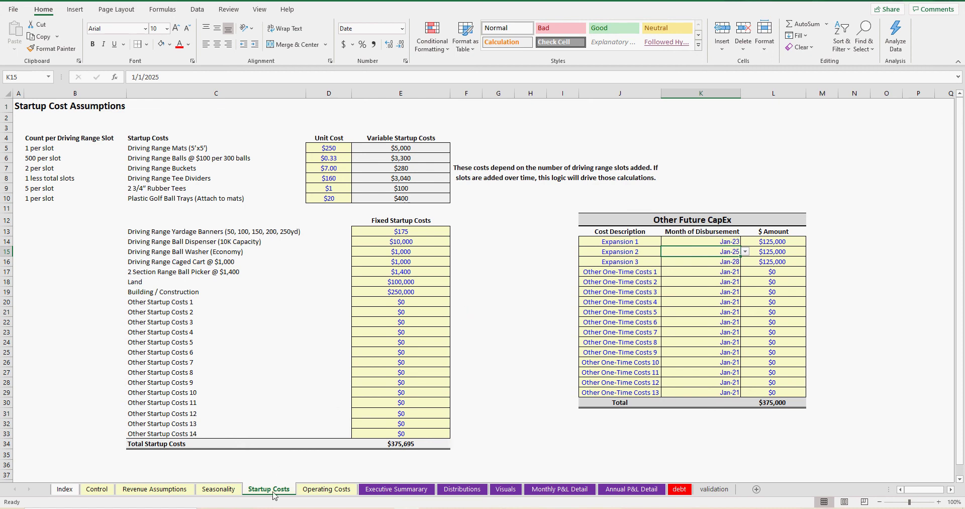
# - Open the Operating Costs sheet and review the salary, every-month and off-season-excluded cost groups across Years 1 to 10
pyautogui.click(323, 495)
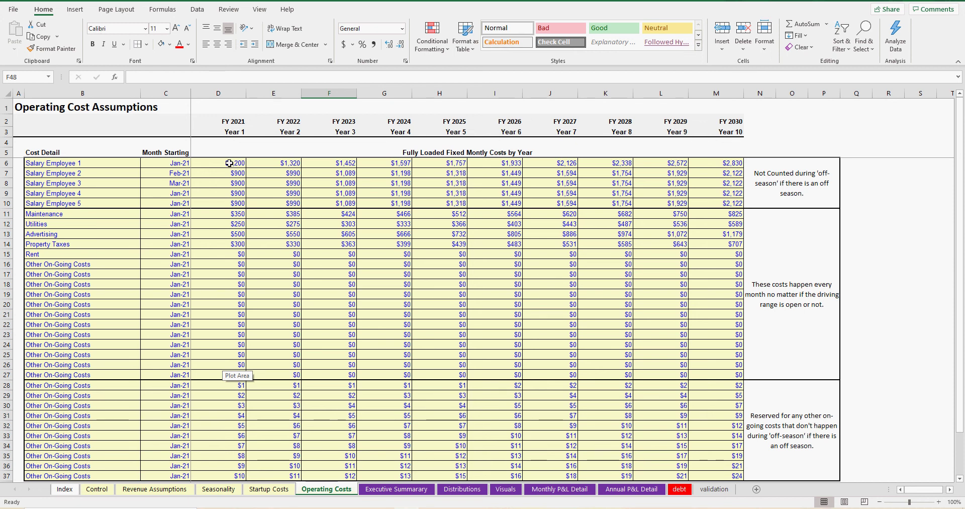
pyautogui.moveTo(230, 163); pyautogui.dragTo(232, 375)
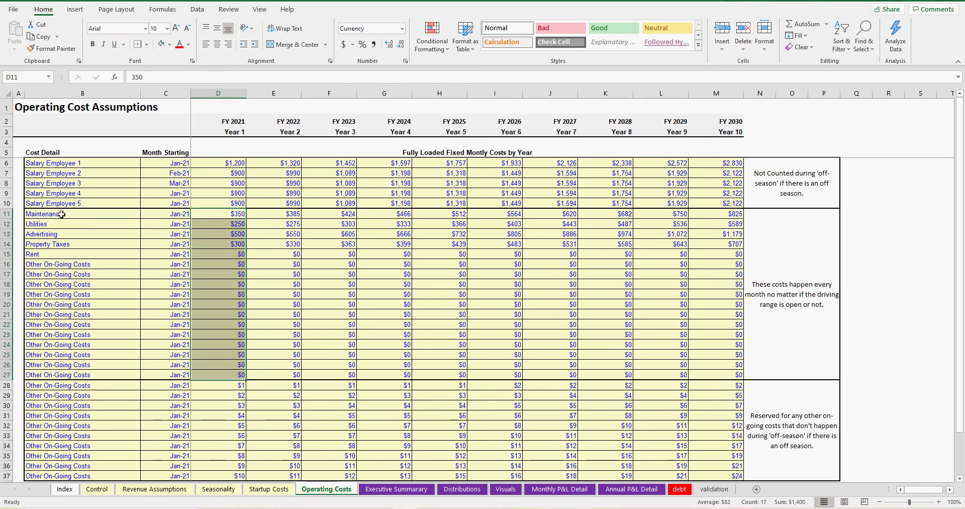
pyautogui.moveTo(62, 215); pyautogui.dragTo(698, 372)
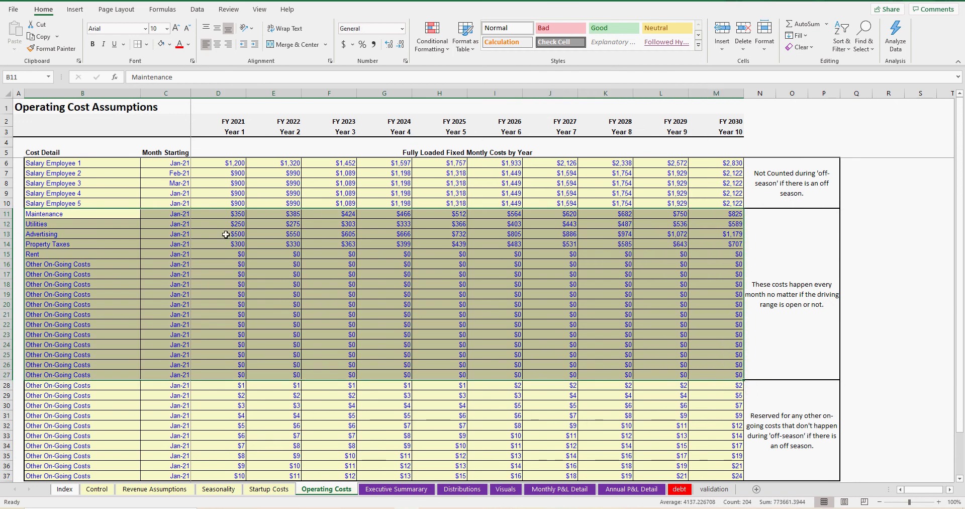
pyautogui.moveTo(217, 164); pyautogui.dragTo(699, 204)
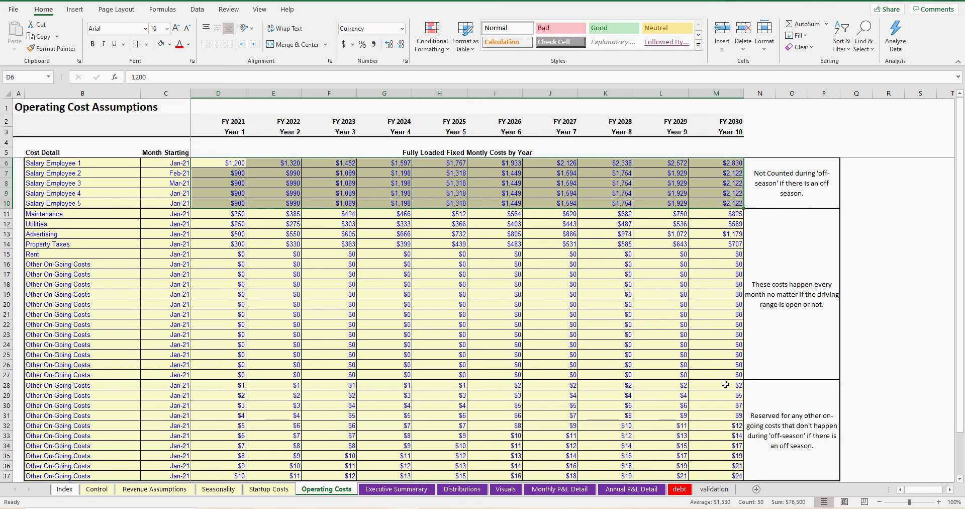
pyautogui.moveTo(724, 385); pyautogui.dragTo(164, 476)
pyautogui.scroll(-2, 227, 405)
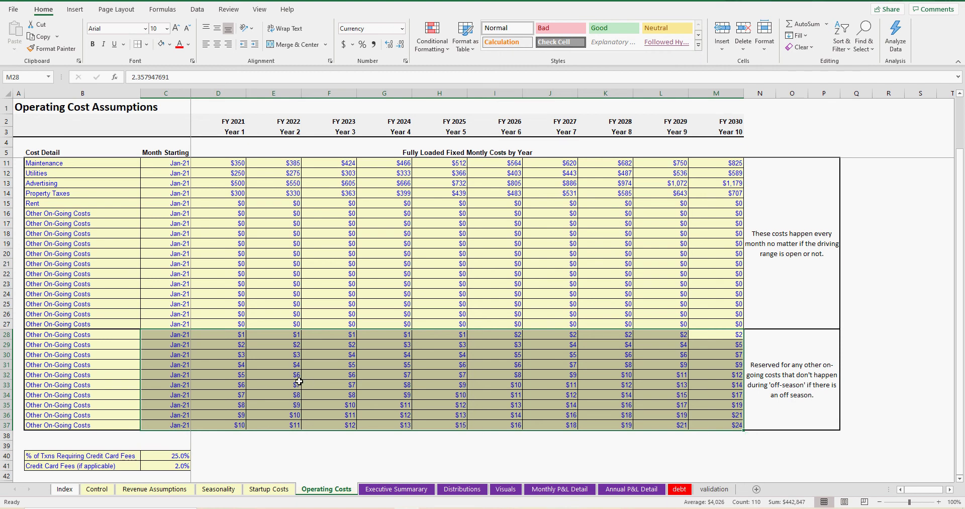
pyautogui.click(275, 383)
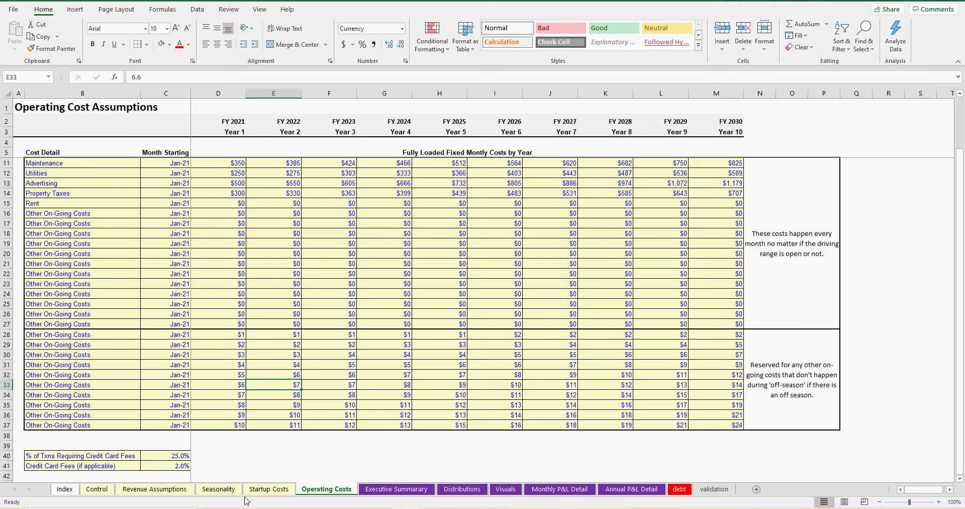
# - Check the Seasonality sheet's monthly capacity percentages for off-season months, focusing on January to March
pyautogui.click(218, 488)
pyautogui.click(161, 171)
pyautogui.click(238, 179)
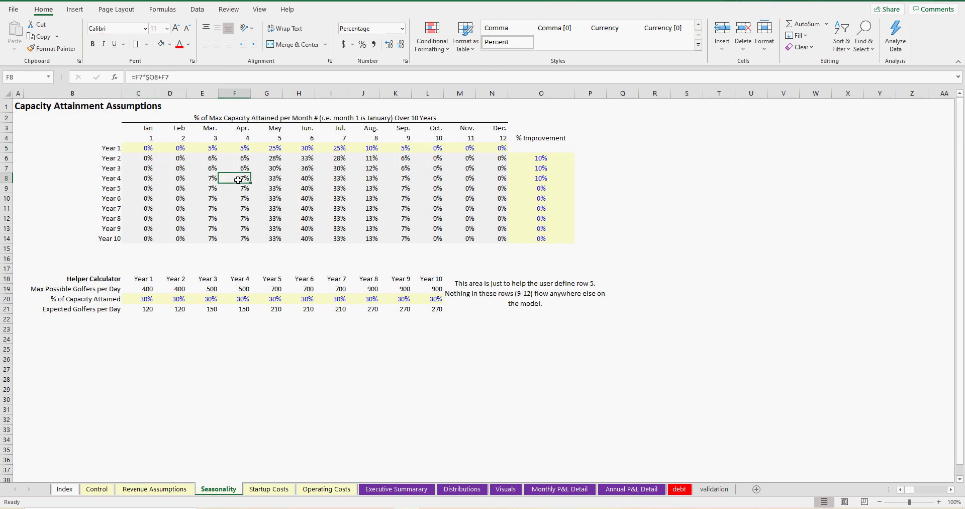
pyautogui.click(144, 169)
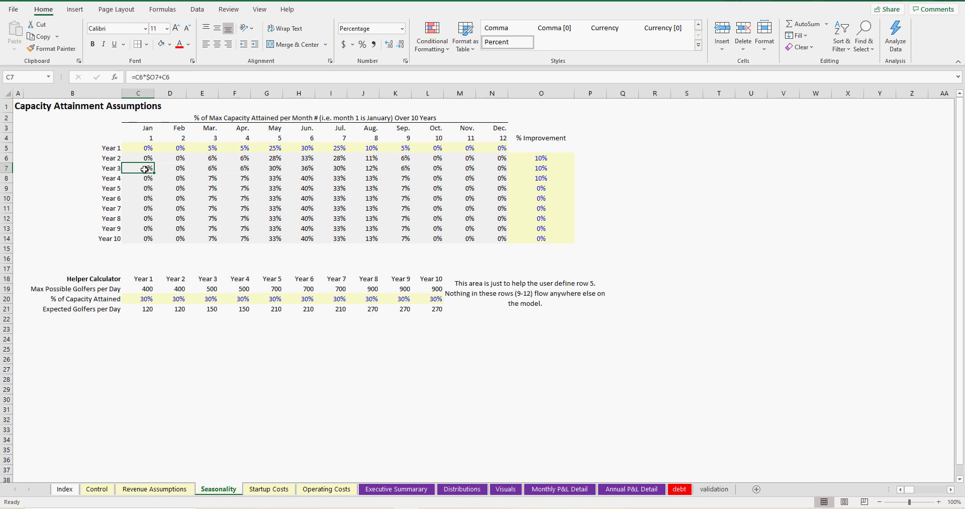
pyautogui.moveTo(143, 131); pyautogui.dragTo(209, 127)
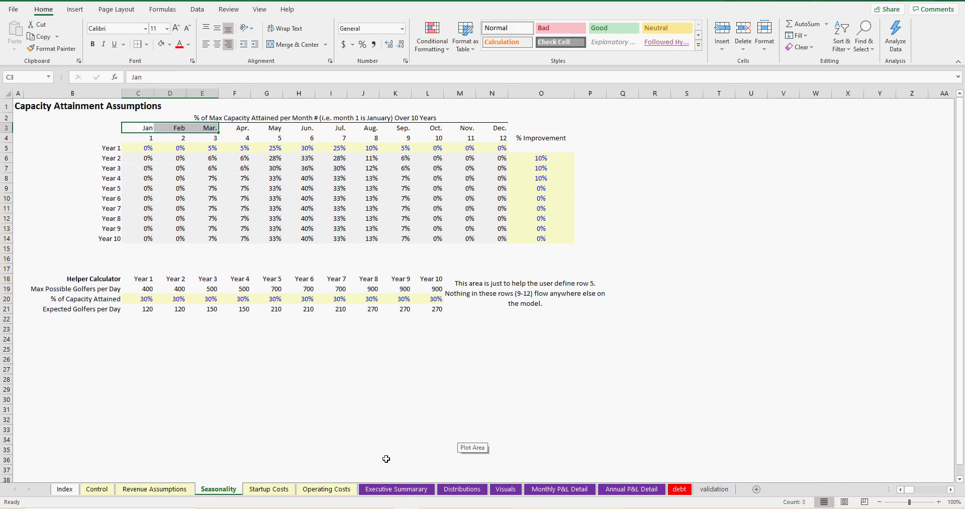
# - Return to the Operating Costs sheet and view the credit card fee assumptions below the cost table
pyautogui.click(268, 489)
pyautogui.click(311, 495)
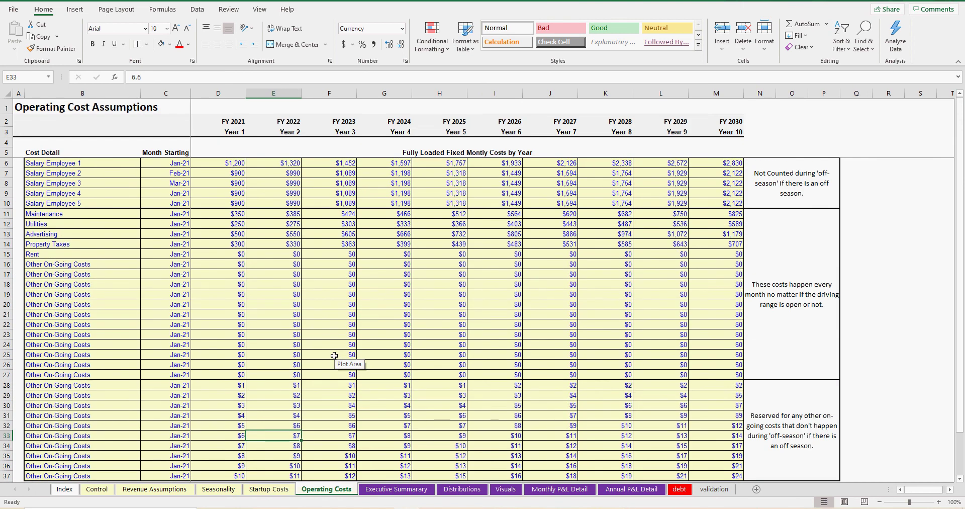
pyautogui.scroll(-2, 334, 356)
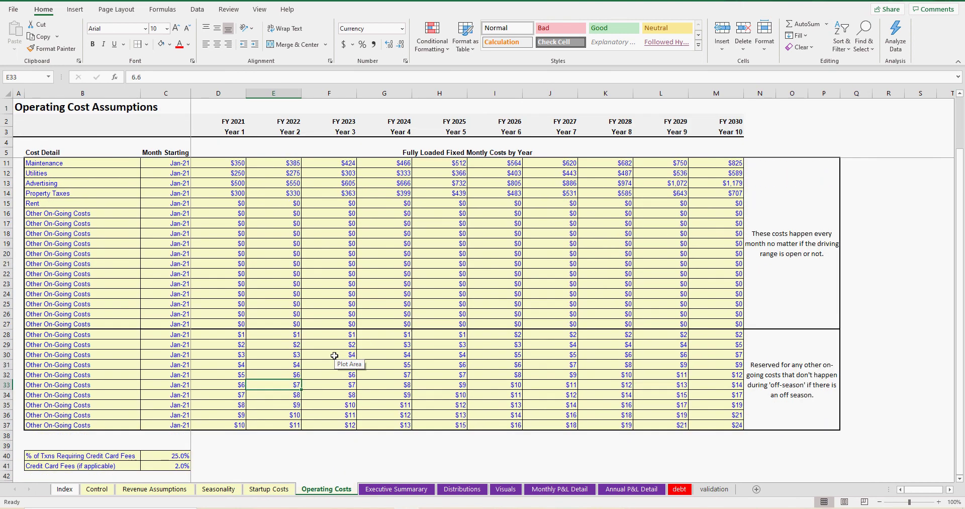
# - Examine the percentage of transactions requiring credit card fees and the credit card fee rate below the operating cost table
pyautogui.scroll(2, 334, 356)
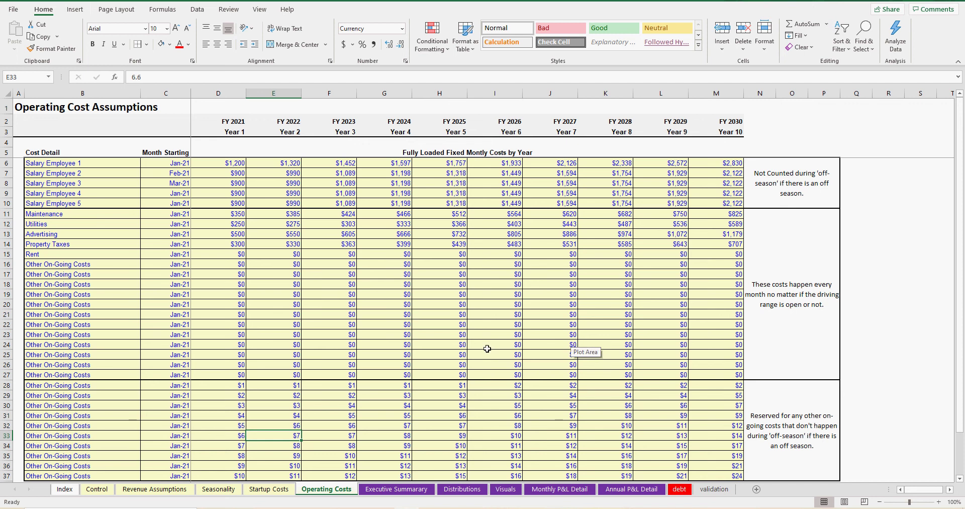
pyautogui.scroll(-5, 411, 360)
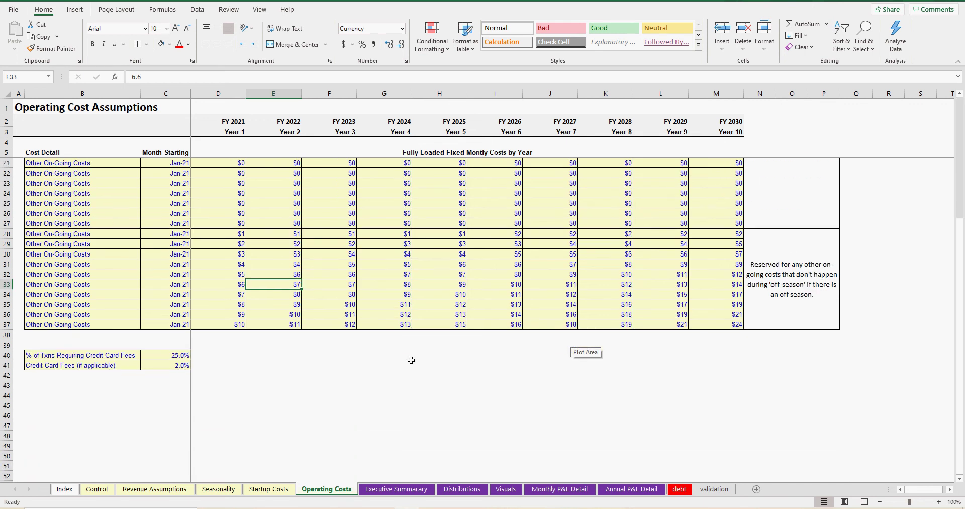
pyautogui.click(176, 356)
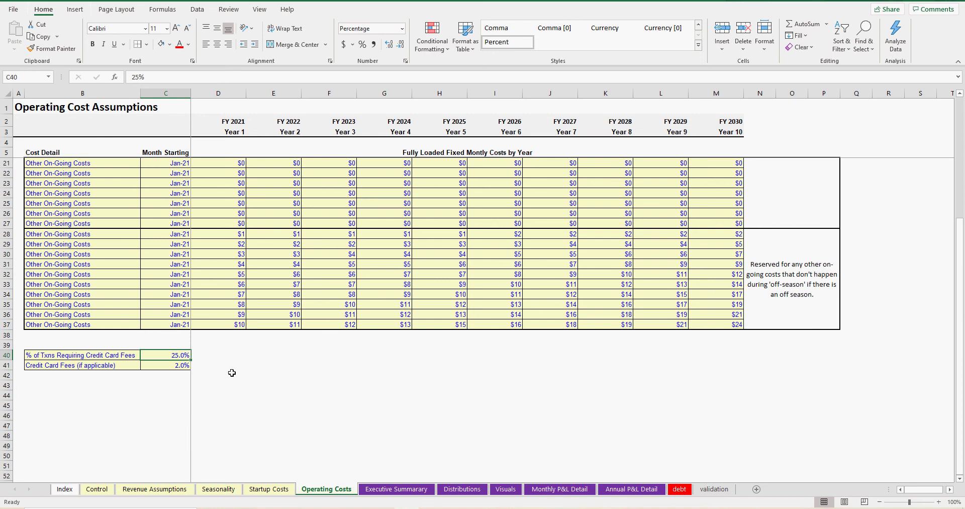
pyautogui.click(169, 365)
pyautogui.click(169, 356)
pyautogui.click(167, 365)
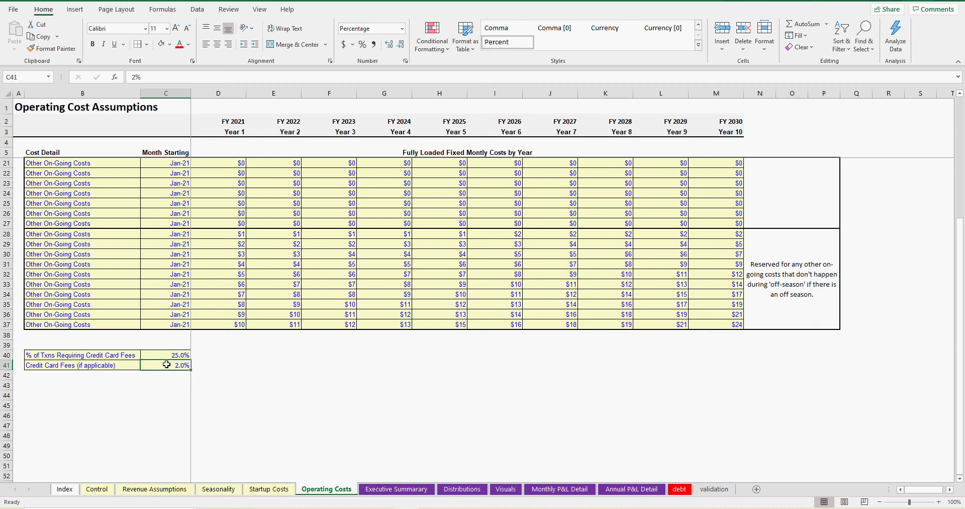
# - Review the monthly salary amounts for Salary Employee 1 and 2 across the first forecast years
pyautogui.scroll(5, 261, 372)
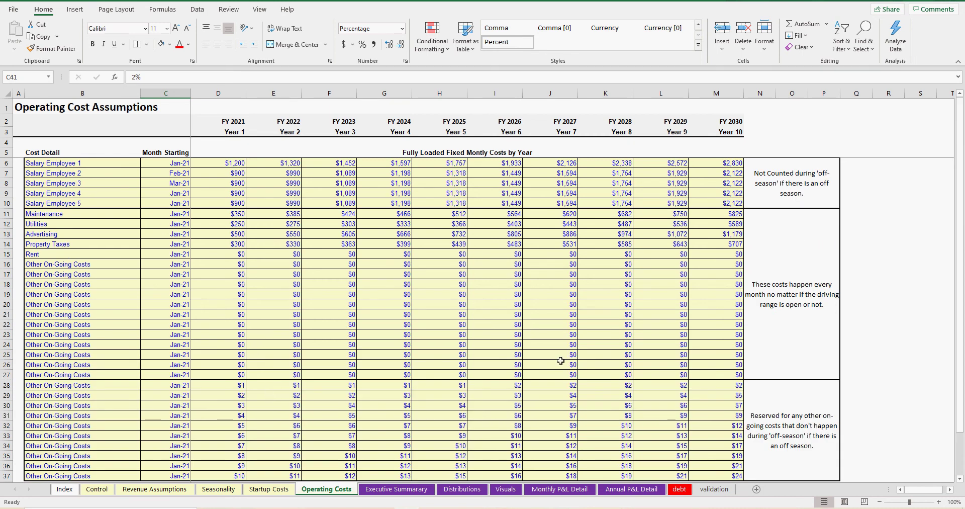
pyautogui.scroll(-5, 223, 309)
pyautogui.scroll(5, 224, 309)
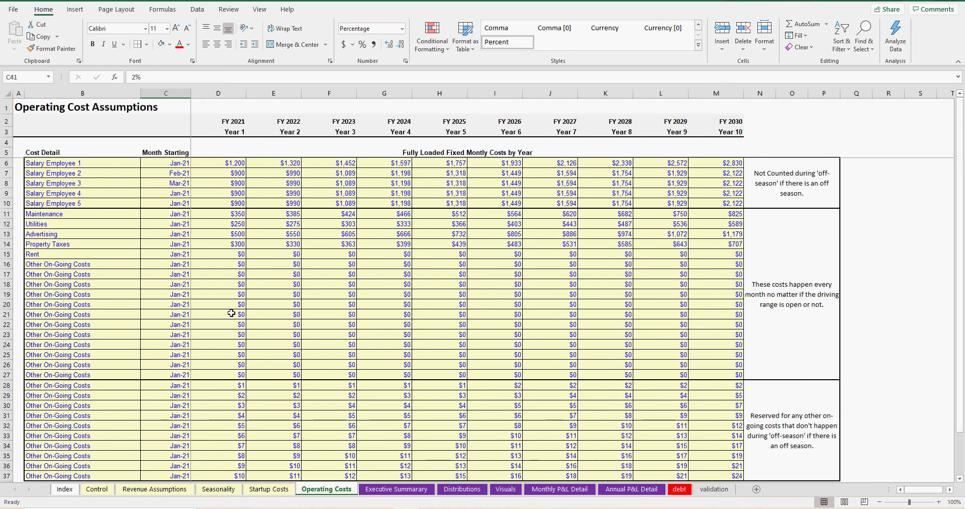
pyautogui.click(288, 173)
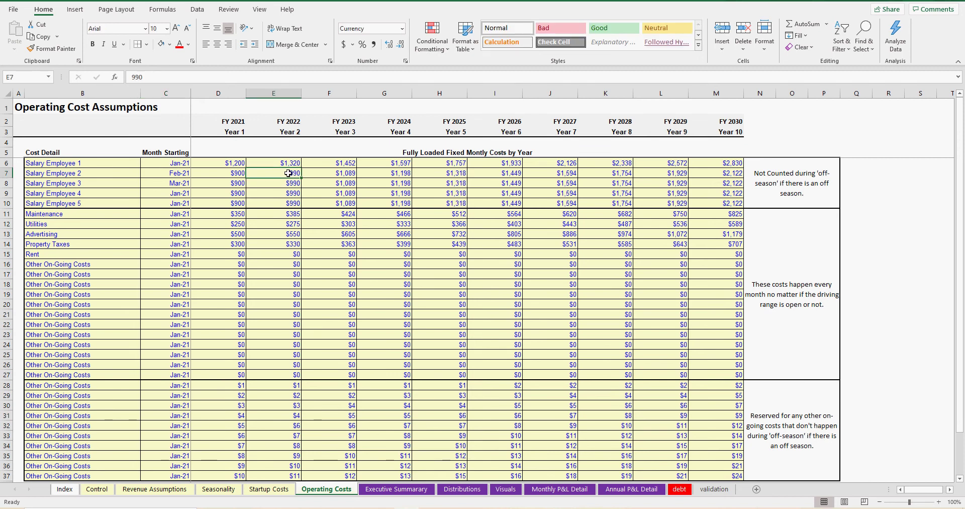
pyautogui.moveTo(236, 177); pyautogui.dragTo(230, 160)
pyautogui.click(230, 161)
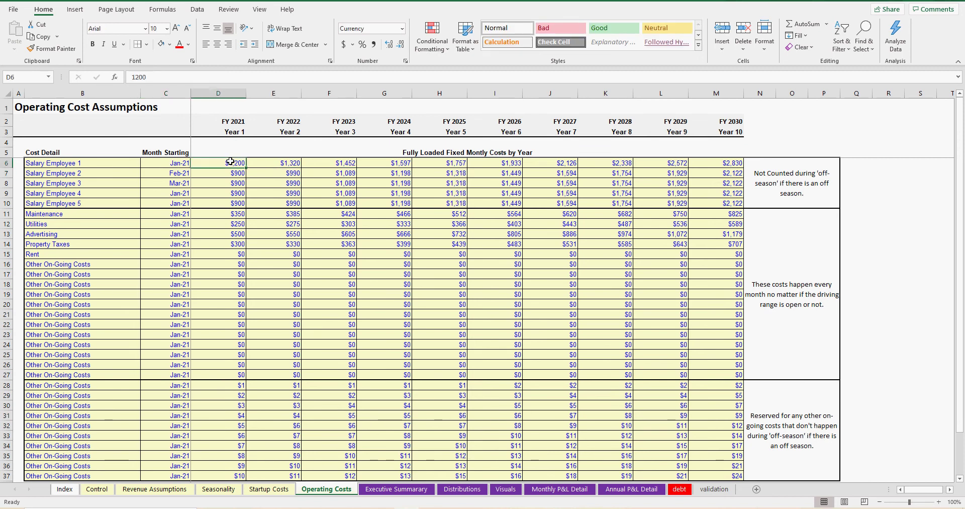
pyautogui.click(285, 163)
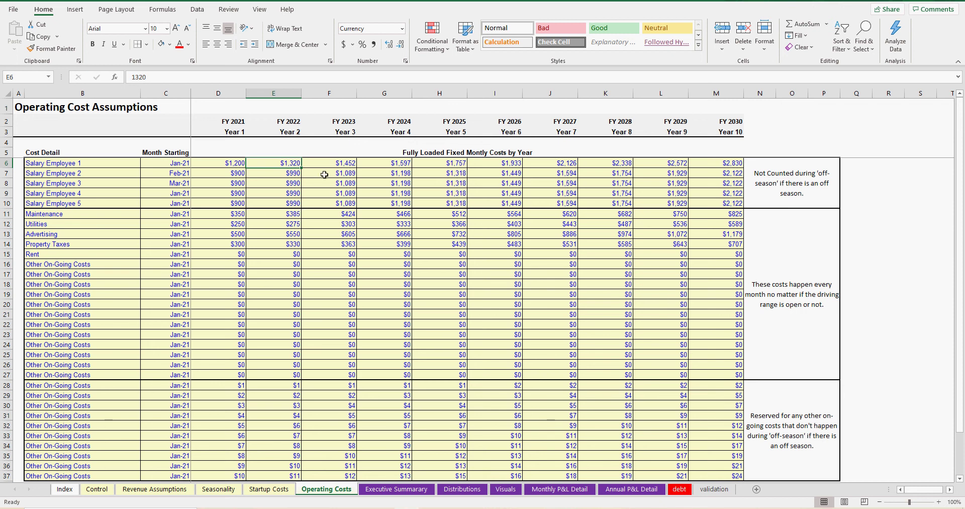
pyautogui.click(335, 162)
pyautogui.click(394, 161)
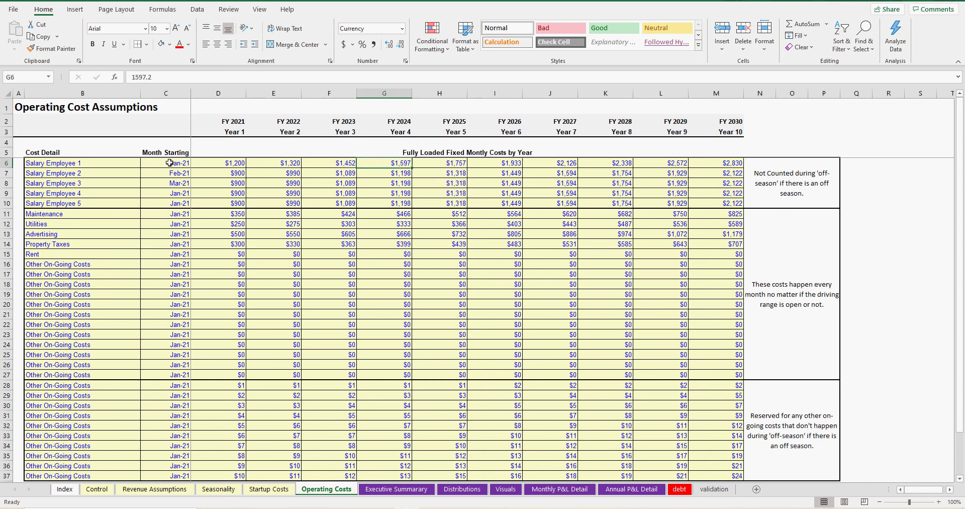
# - Check the Month Starting entries for the salary, maintenance, utilities, advertising, property tax and other on-going cost rows
pyautogui.click(169, 162)
pyautogui.click(168, 174)
pyautogui.click(167, 213)
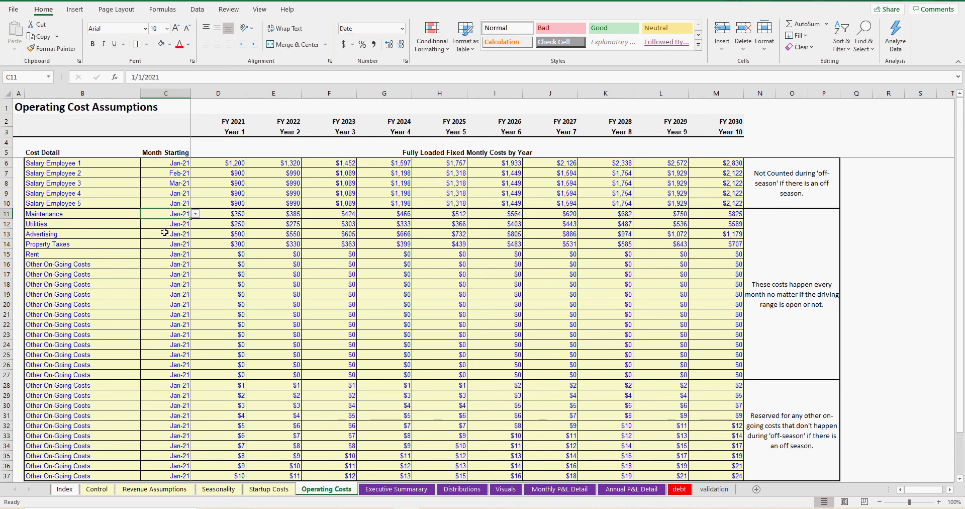
pyautogui.click(165, 233)
pyautogui.click(165, 263)
pyautogui.click(163, 314)
pyautogui.click(169, 294)
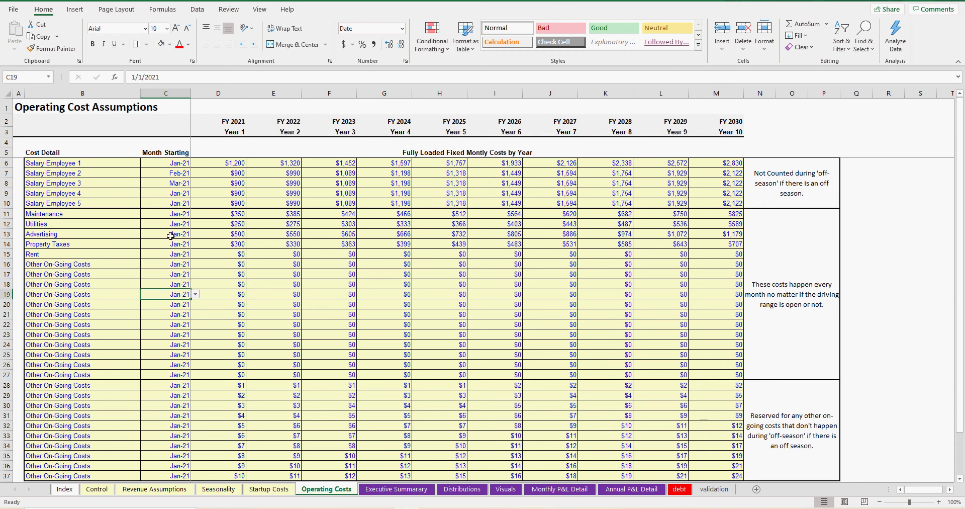
pyautogui.click(171, 222)
pyautogui.click(173, 242)
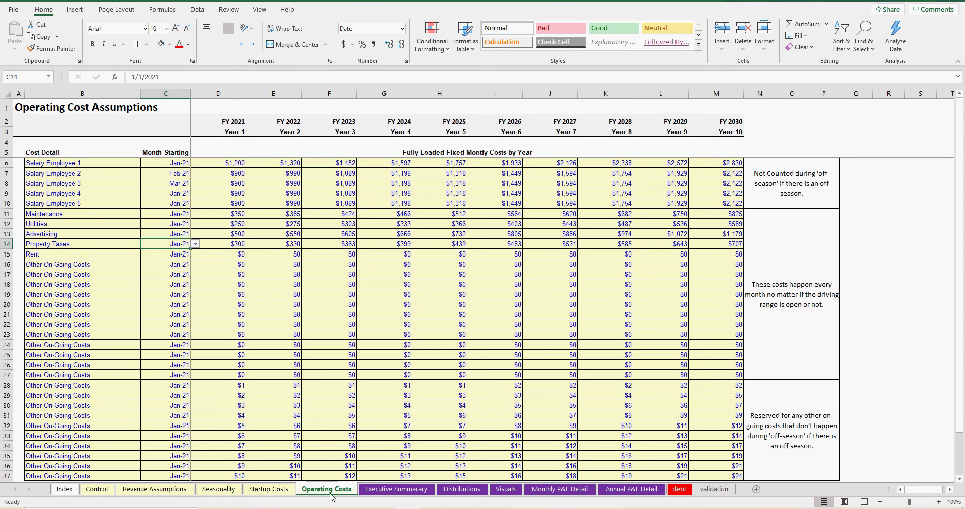
# - Revisit the input sheets in turn, from Startup Costs through Seasonality and Revenue Assumptions back to Control
pyautogui.click(275, 490)
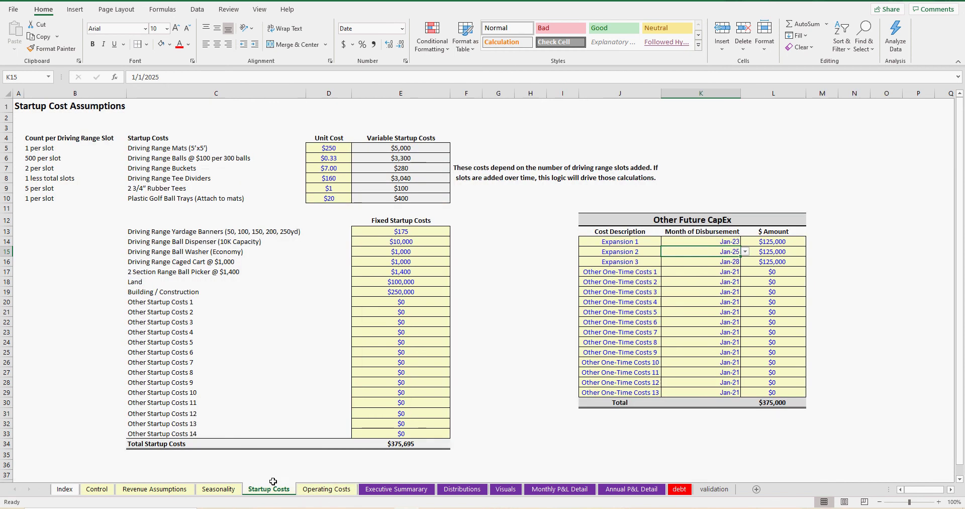
pyautogui.click(220, 490)
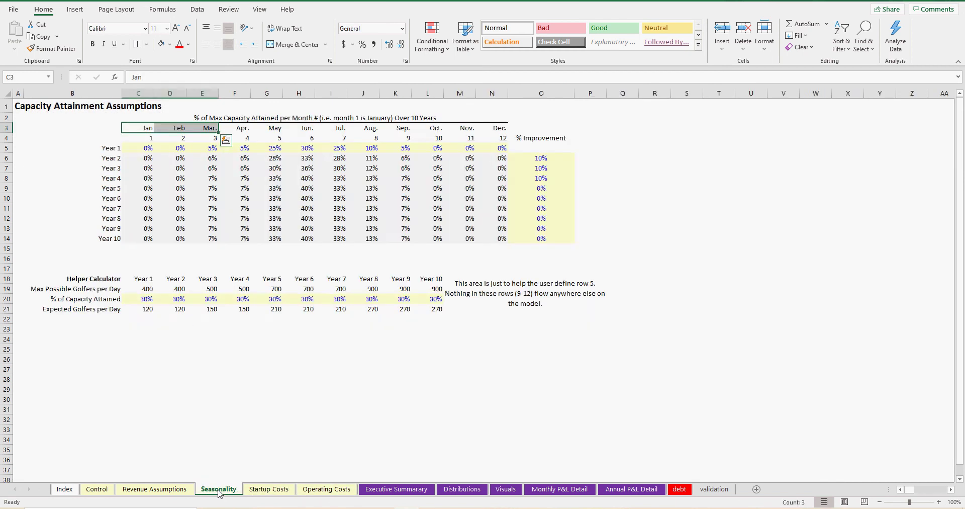
pyautogui.click(154, 490)
pyautogui.click(98, 490)
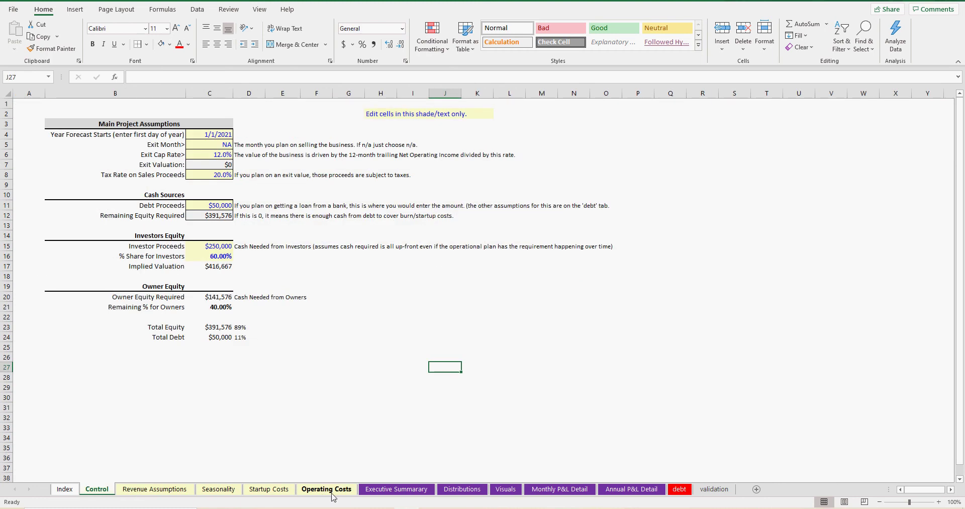
# - Open the Monthly P&L Detail sheet at Jan-21 and inspect the driving slots, daily capacity, buckets purchased and revenue rows through March
pyautogui.click(560, 490)
pyautogui.scroll(15, 397, 397)
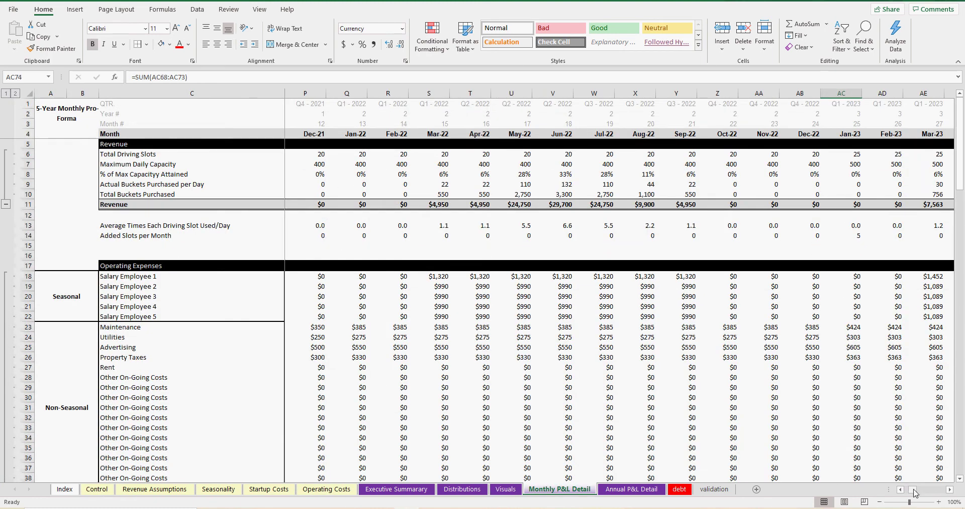
pyautogui.moveTo(914, 493)
pyautogui.mouseDown()
pyautogui.moveTo(953, 491)
pyautogui.moveTo(907, 494)
pyautogui.mouseUp()
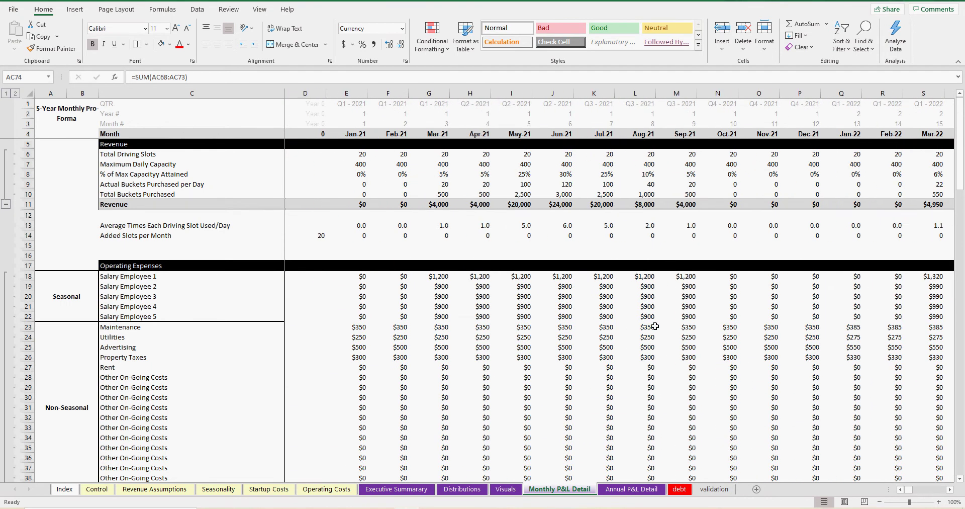
pyautogui.moveTo(360, 164); pyautogui.dragTo(440, 157)
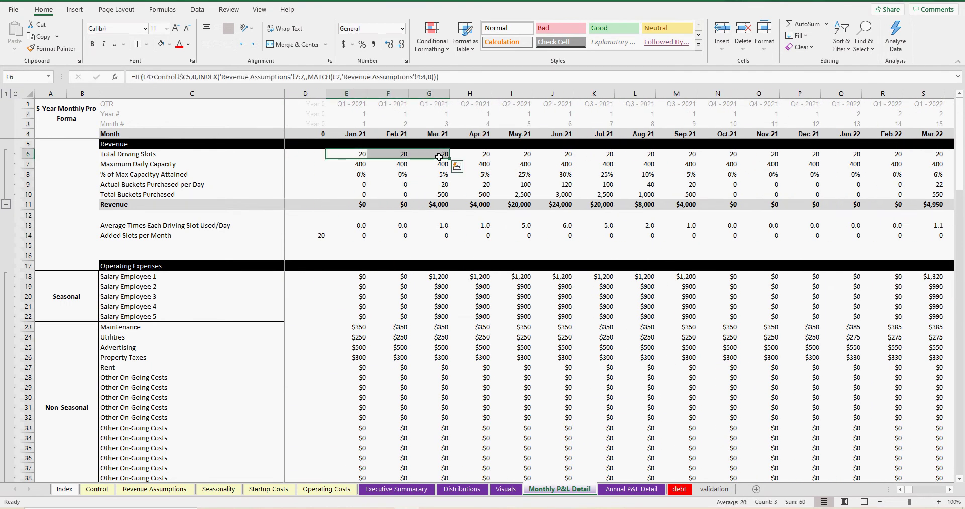
pyautogui.click(359, 165)
pyautogui.moveTo(359, 166); pyautogui.dragTo(433, 165)
pyautogui.click(440, 204)
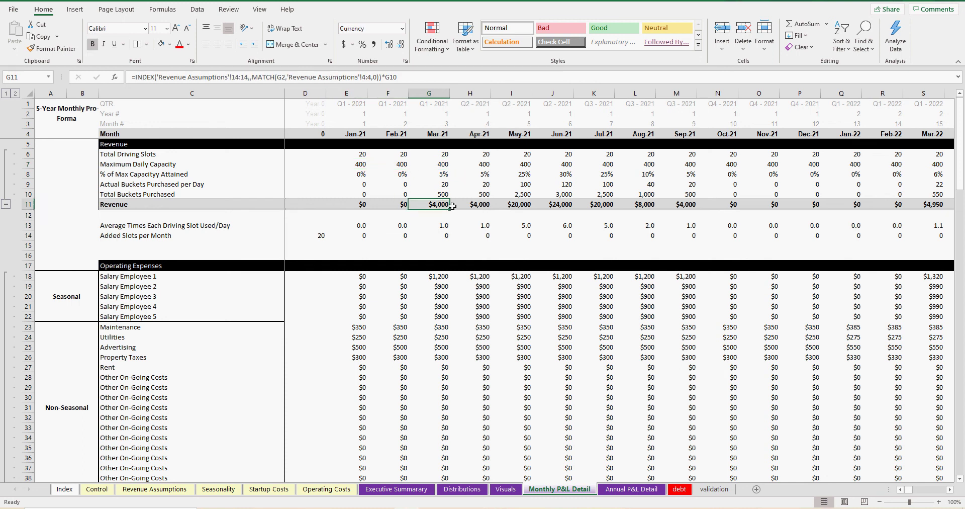
pyautogui.click(444, 195)
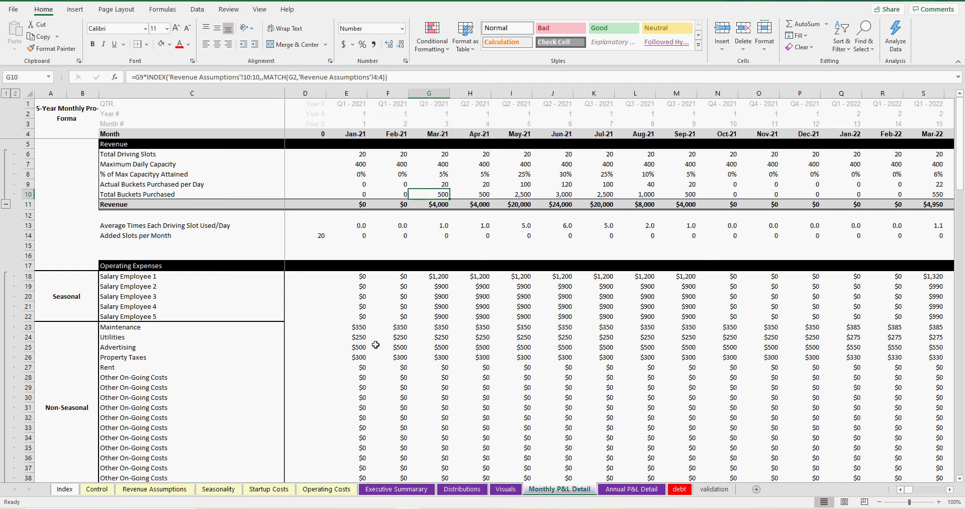
# - Trace the revenue drivers to the Year 1 inputs and maximum golfers per day on Revenue Assumptions and Year 1 capacity percentages on Seasonality
pyautogui.click(148, 489)
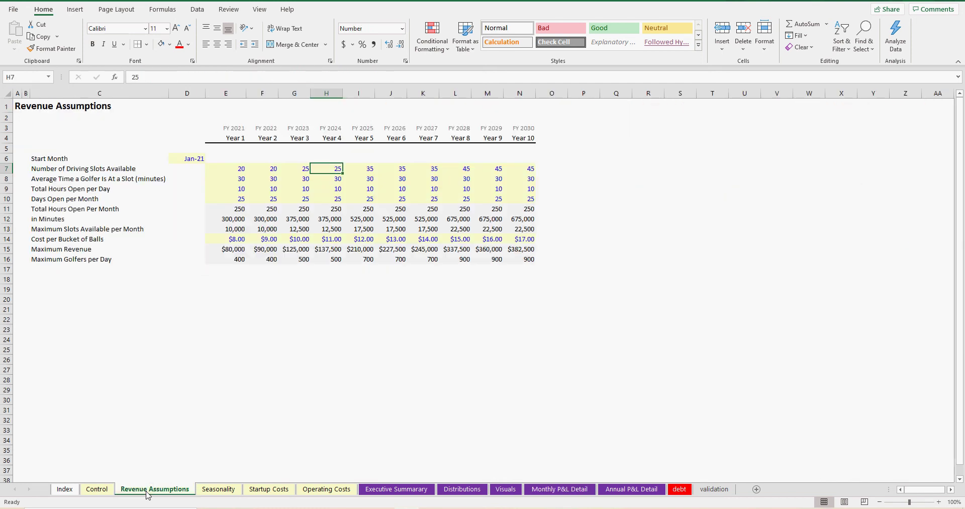
pyautogui.moveTo(238, 169); pyautogui.dragTo(234, 199)
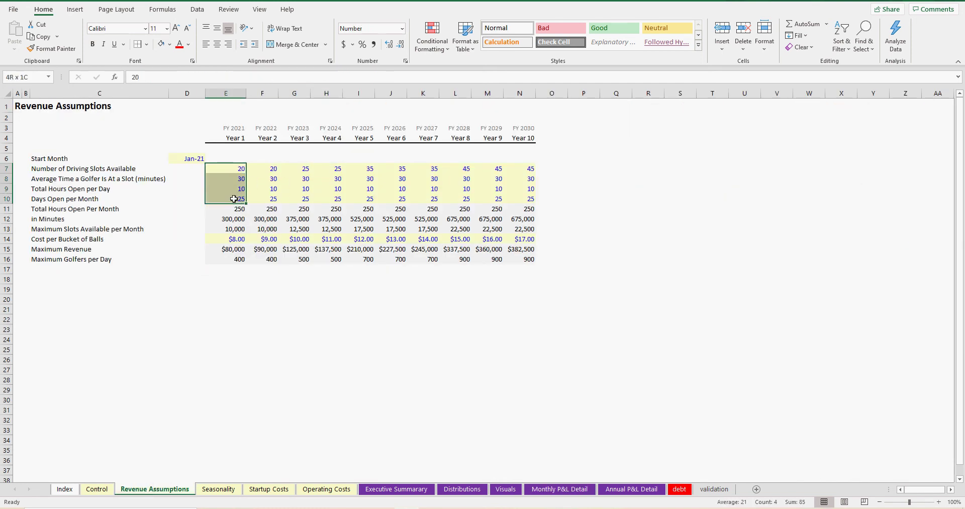
pyautogui.click(240, 259)
pyautogui.click(219, 489)
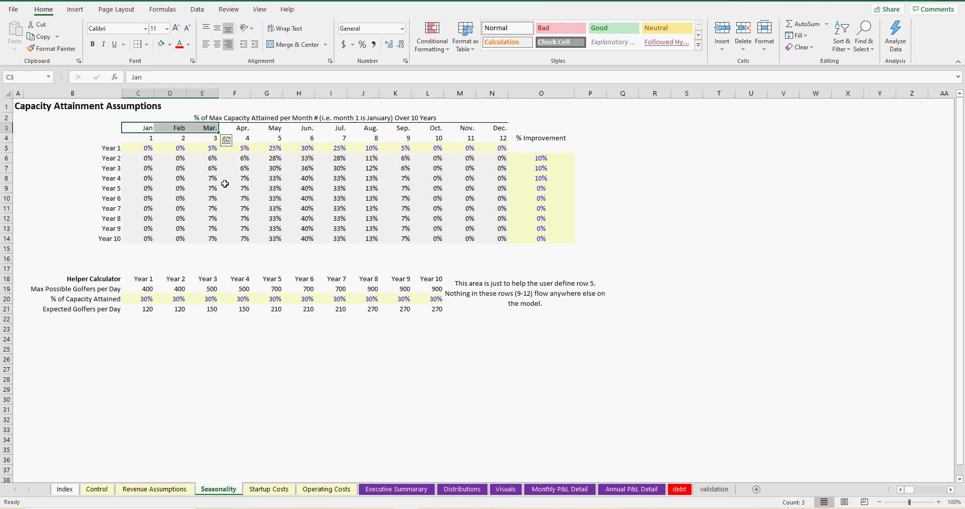
pyautogui.click(180, 149)
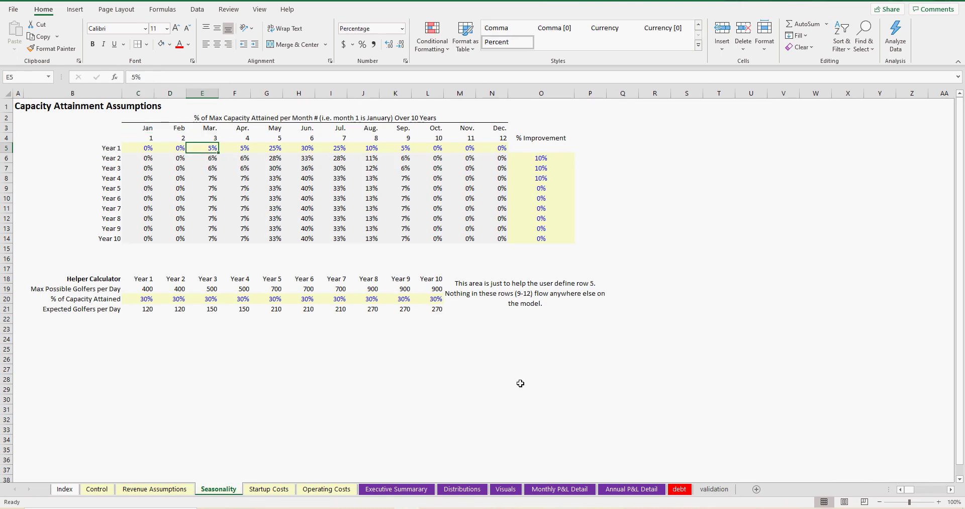
# - Return to Monthly P&L Detail and inspect the Mar-21 formulas for total driving slots, maximum daily capacity and percentage of capacity attained
pyautogui.click(553, 491)
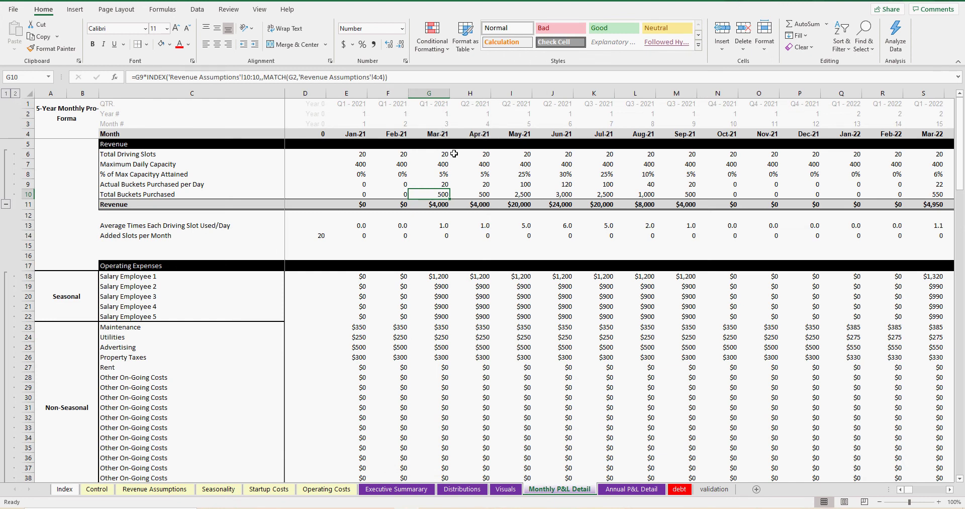
pyautogui.click(433, 154)
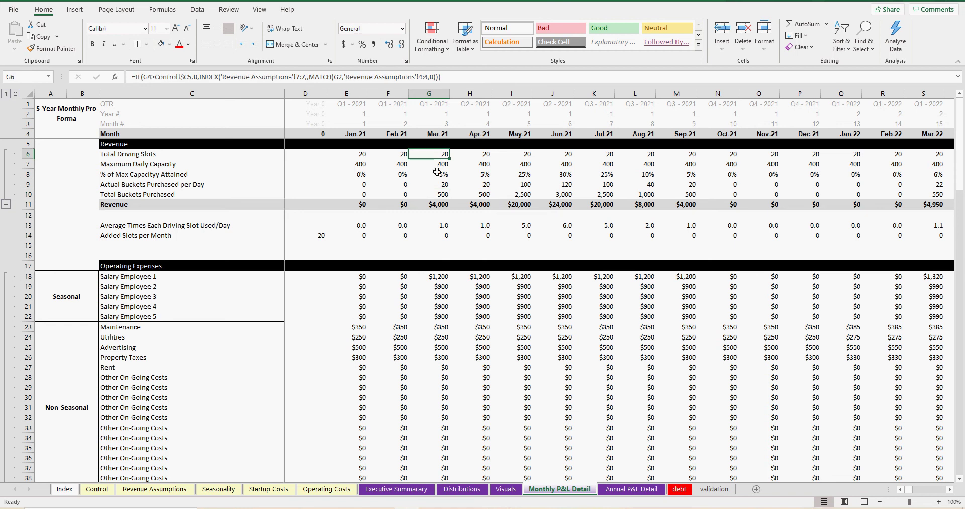
pyautogui.click(436, 174)
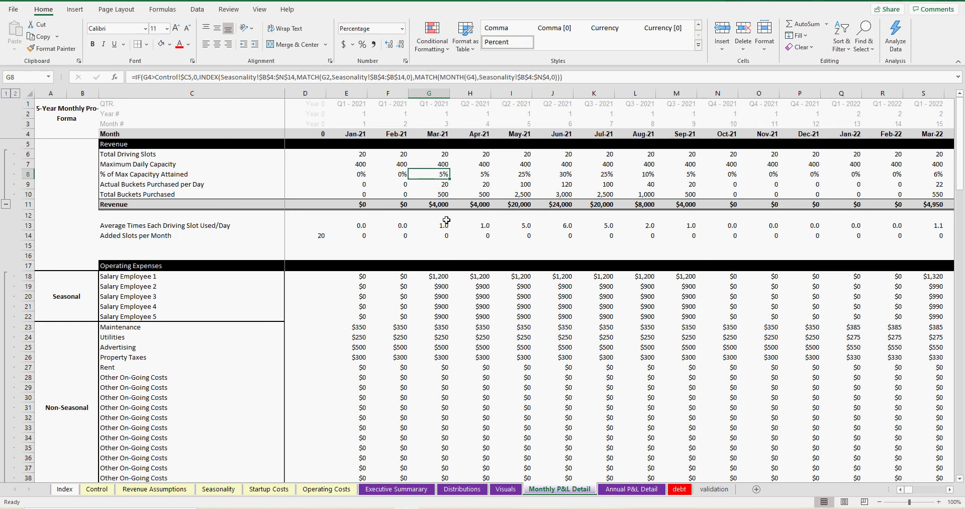
pyautogui.click(438, 163)
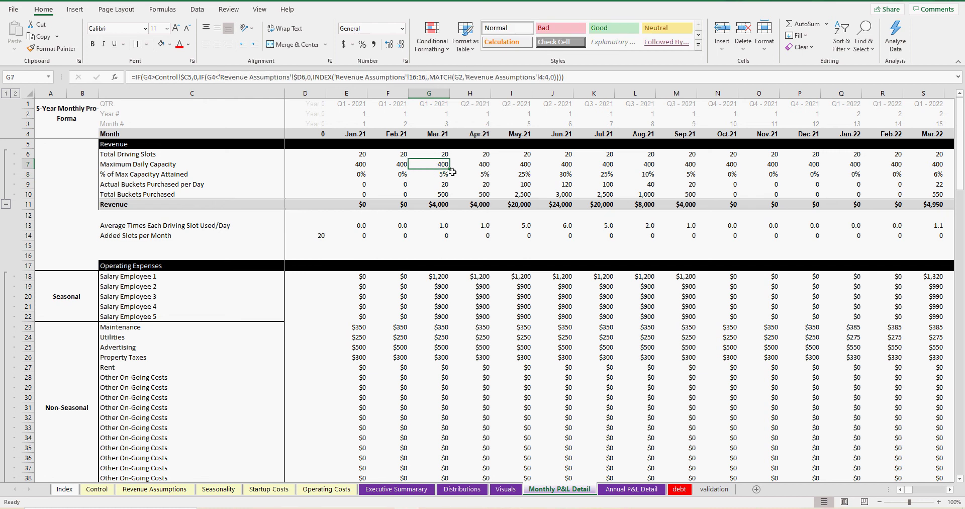
pyautogui.click(439, 154)
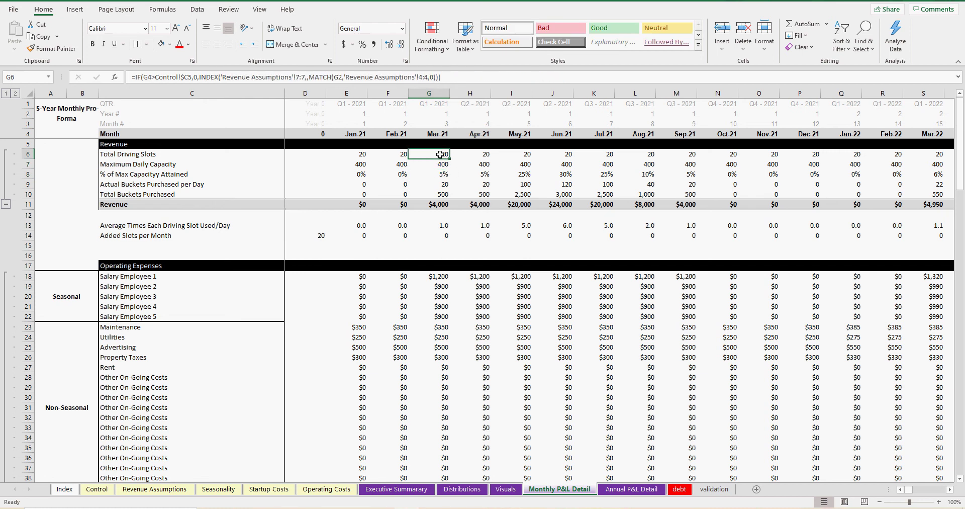
# - Check the Mar-21 Maximum Daily Capacity formula and trace it to Maximum Golfers per Day on the Revenue Assumptions sheet
pyautogui.click(440, 164)
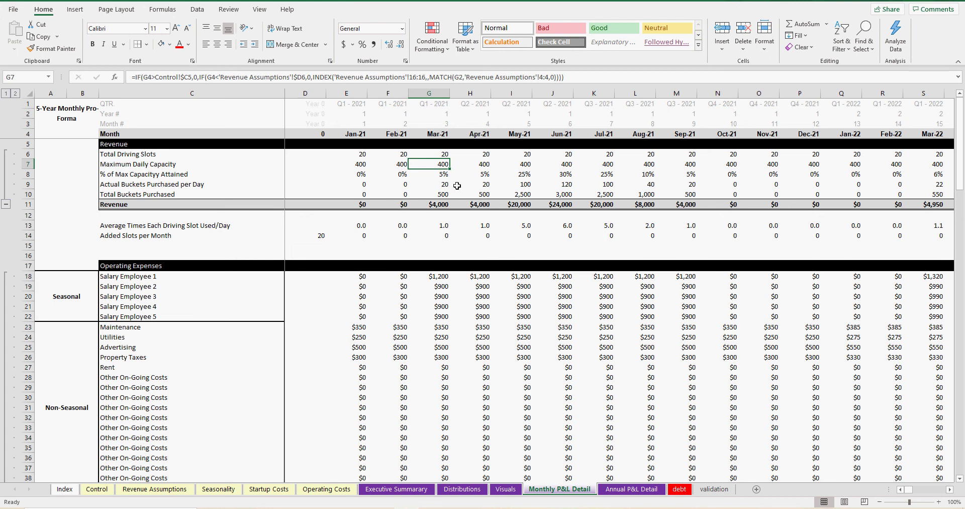
pyautogui.hotkey('ctrl', 'pageup')
pyautogui.hotkey('ctrl', 'pageup')
pyautogui.hotkey('ctrl', 'pageup')
pyautogui.hotkey('ctrl', 'pageup')
pyautogui.hotkey('ctrl', 'pageup')
pyautogui.hotkey('ctrl', 'pageup')
pyautogui.hotkey('ctrl', 'pageup')
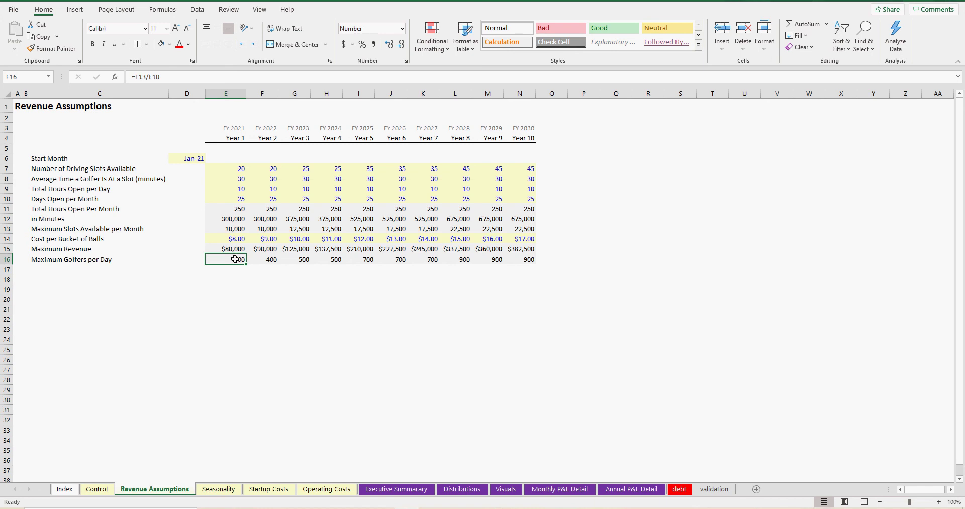
# - Return to the Monthly P&L Detail sheet and inspect the Mar-21 formulas for daily capacity, buckets purchased per day and total buckets purchased
pyautogui.click(559, 489)
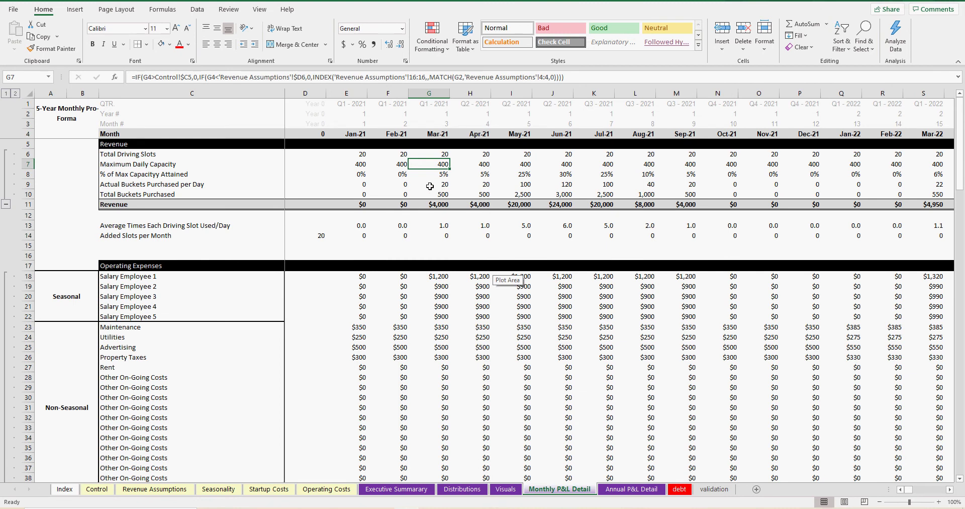
pyautogui.click(429, 186)
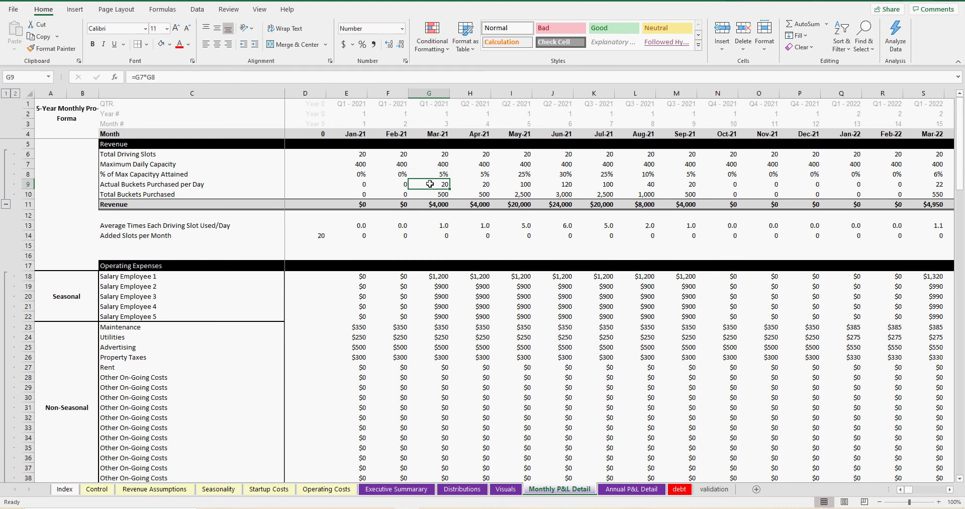
pyautogui.click(435, 173)
pyautogui.click(438, 164)
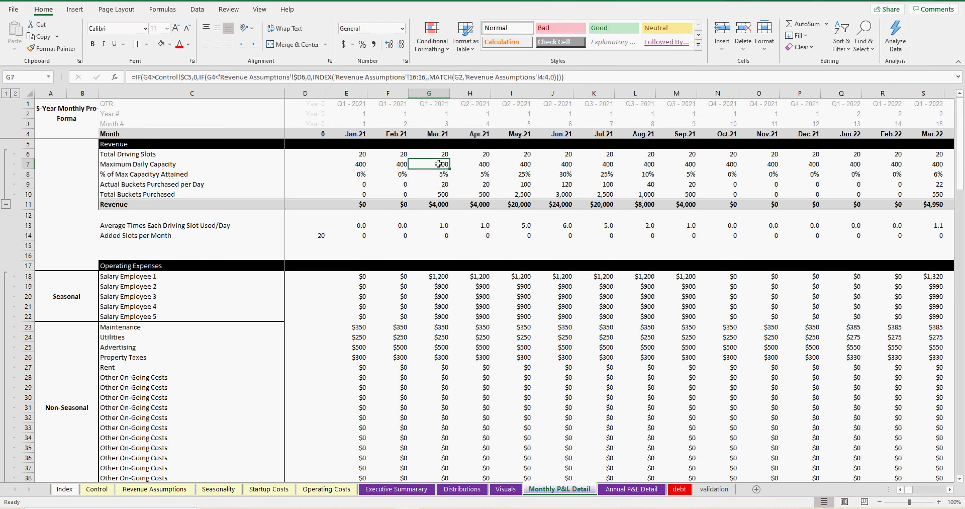
pyautogui.doubleClick(443, 196)
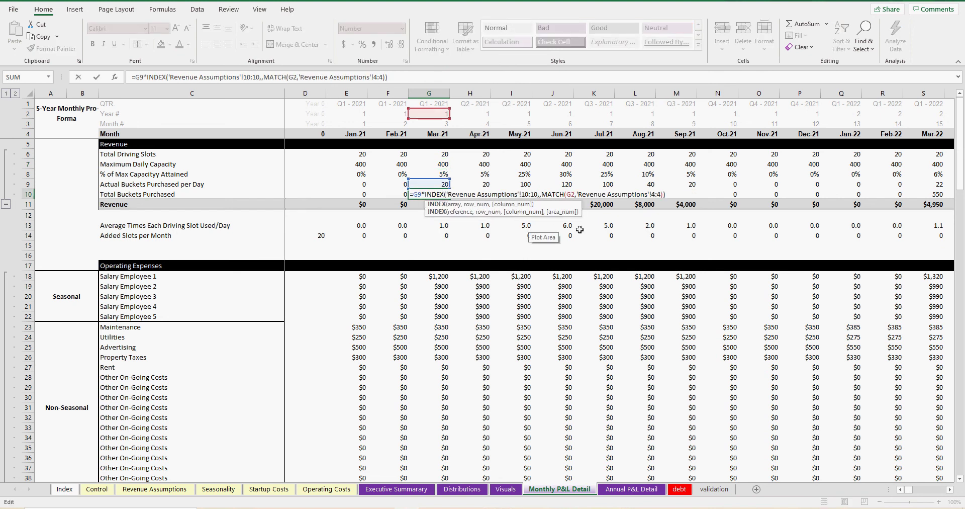
pyautogui.press('Return')
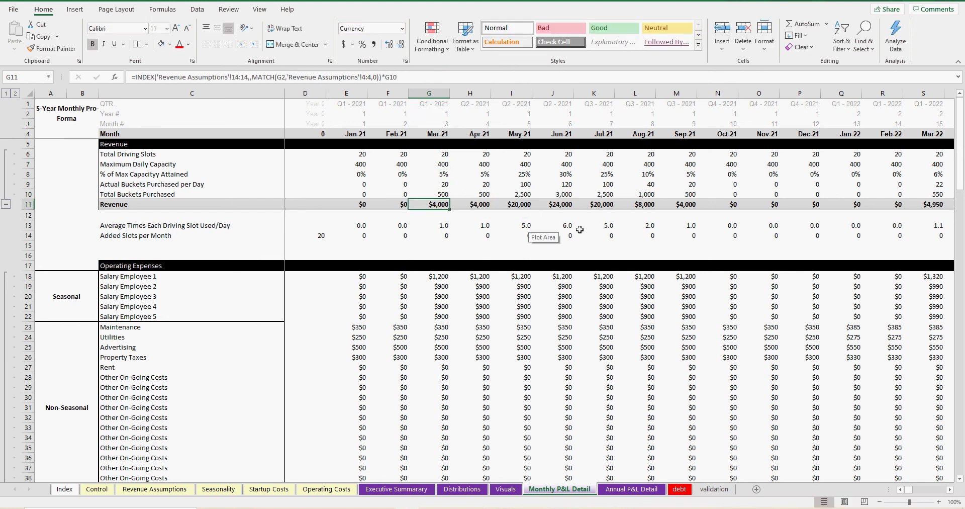
# - Look up the Days Open per Month inputs on the Revenue Assumptions sheet, including the Year 1 value
pyautogui.click(155, 488)
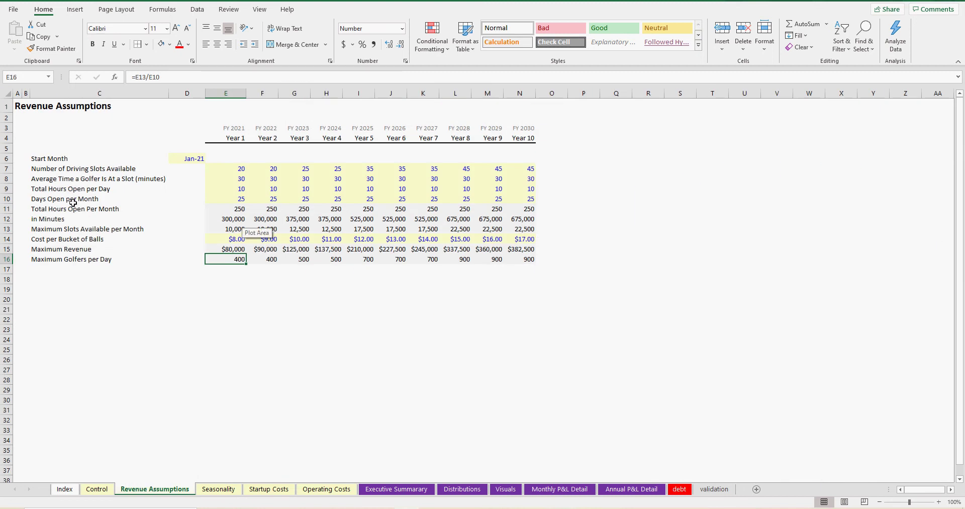
pyautogui.moveTo(82, 201); pyautogui.dragTo(301, 200)
pyautogui.click(234, 199)
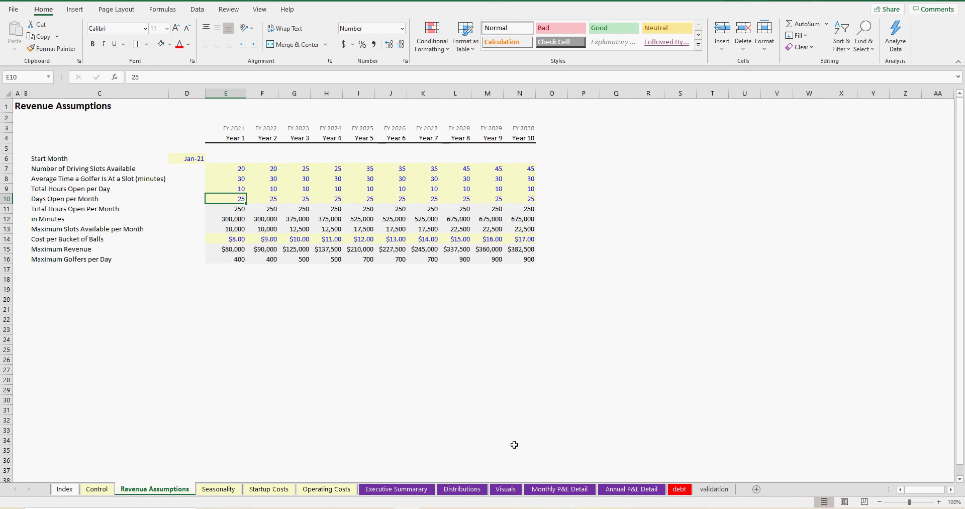
# - Go back to Monthly P&L Detail and inspect how Mar-21 Revenue is calculated from the buckets purchased
pyautogui.click(556, 487)
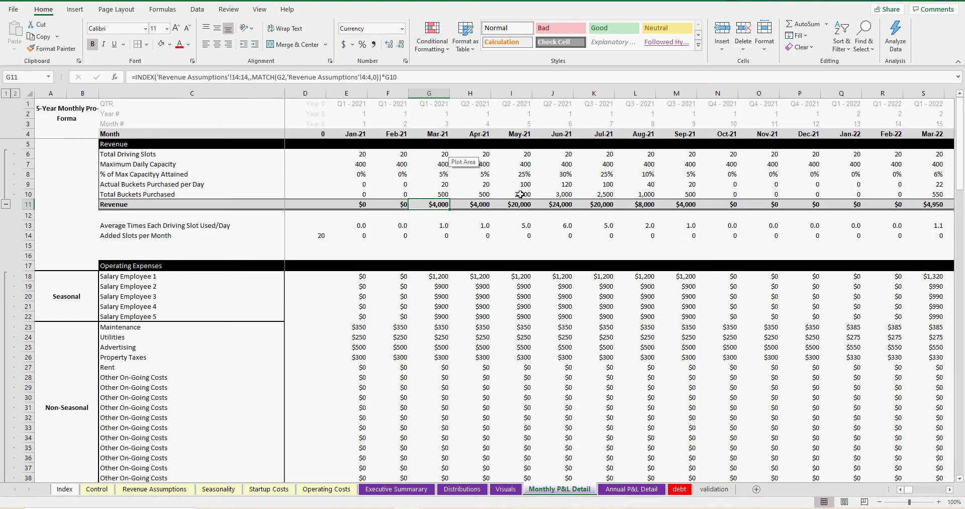
pyautogui.click(438, 185)
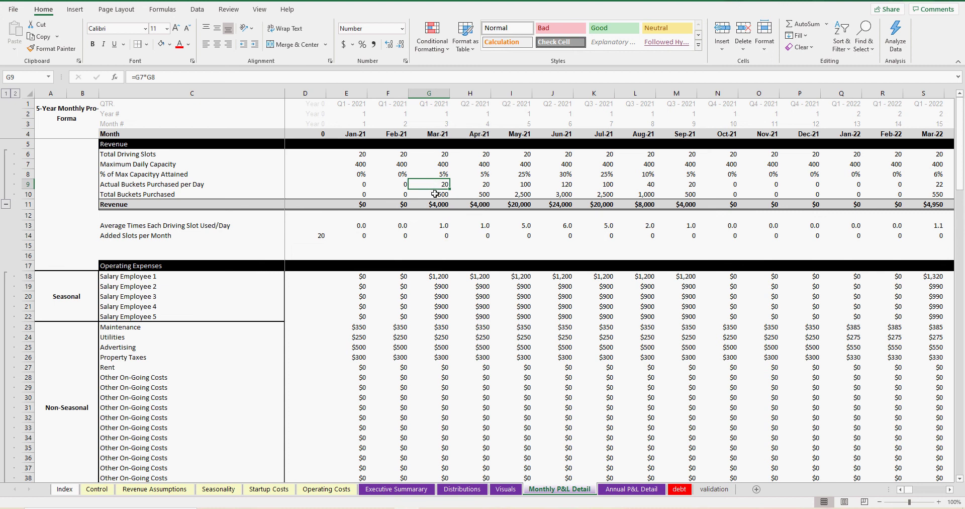
pyautogui.click(435, 194)
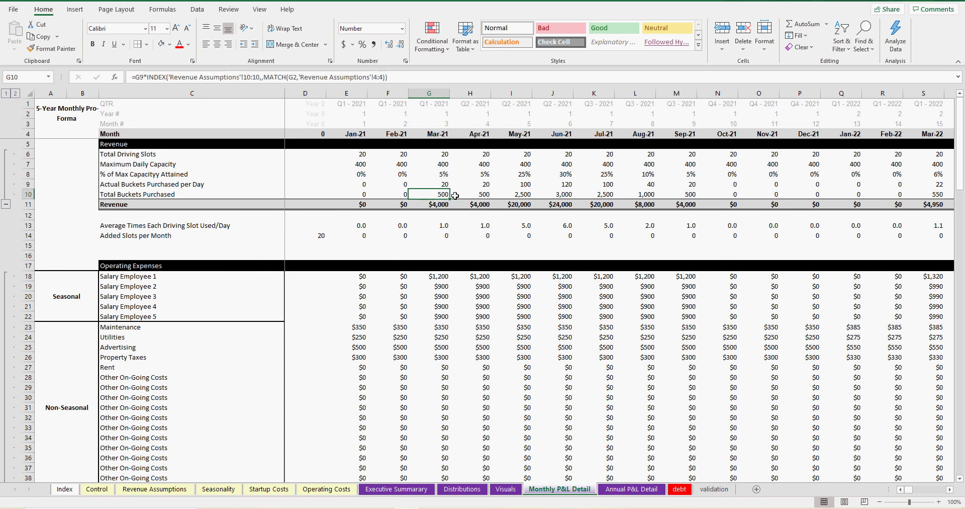
pyautogui.click(440, 202)
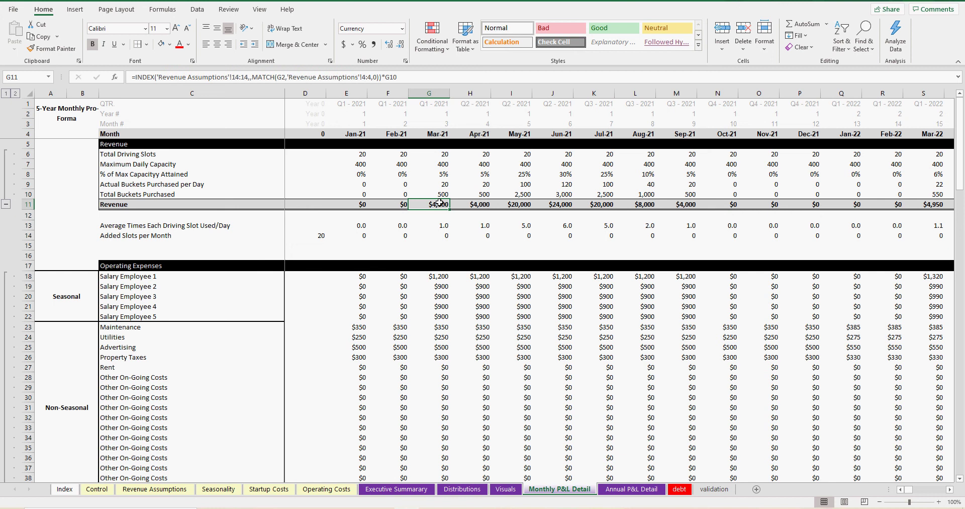
pyautogui.doubleClick(440, 203)
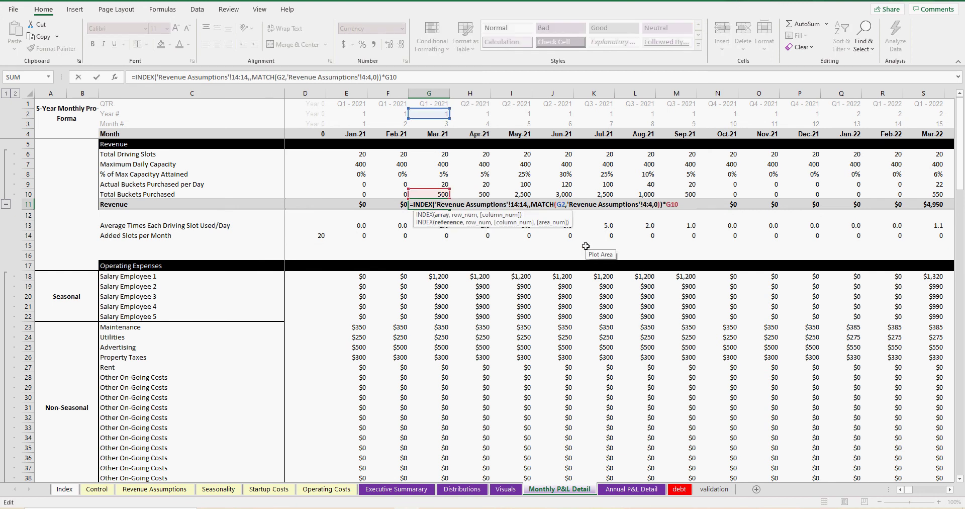
pyautogui.press('Return')
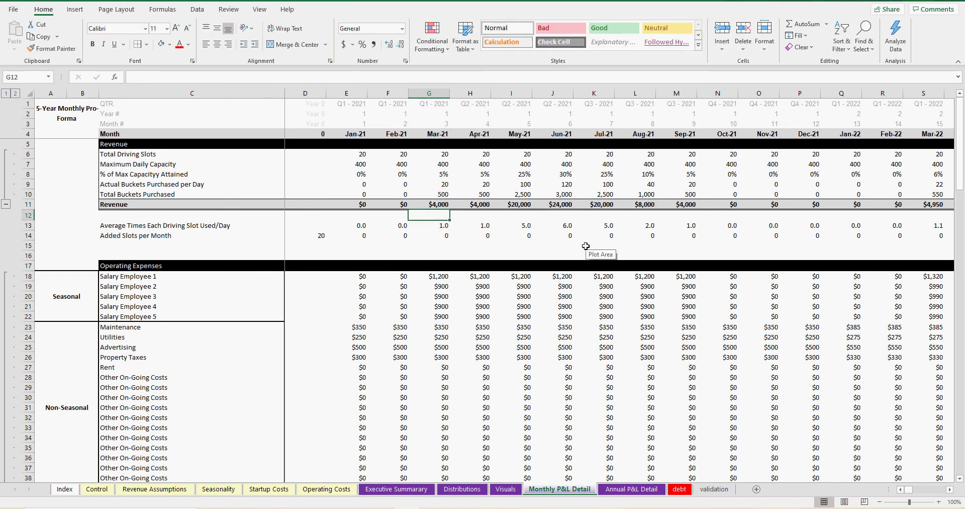
# - Examine the May-21 to Jul-21 revenue and follow Jun-21 from maximum daily capacity through percent attained and buckets to revenue
pyautogui.click(521, 204)
pyautogui.click(552, 204)
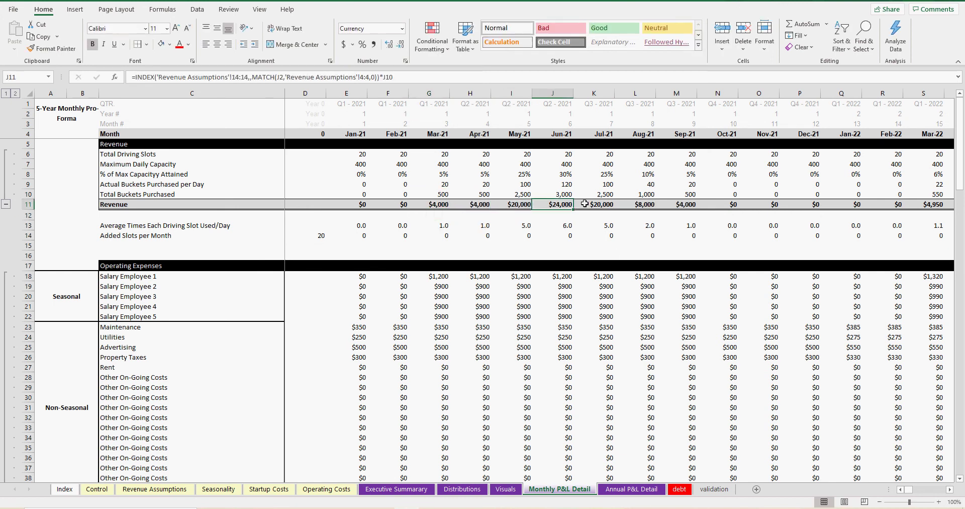
pyautogui.click(598, 203)
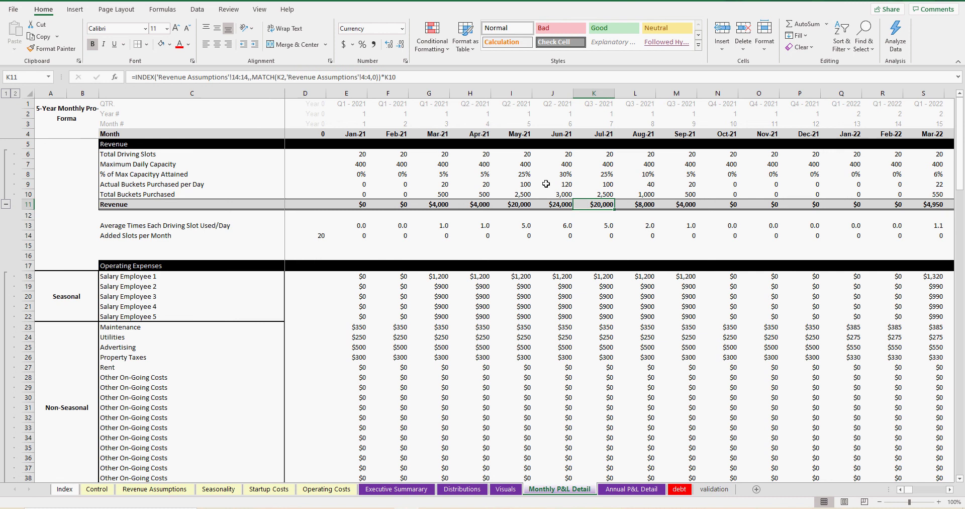
pyautogui.click(527, 184)
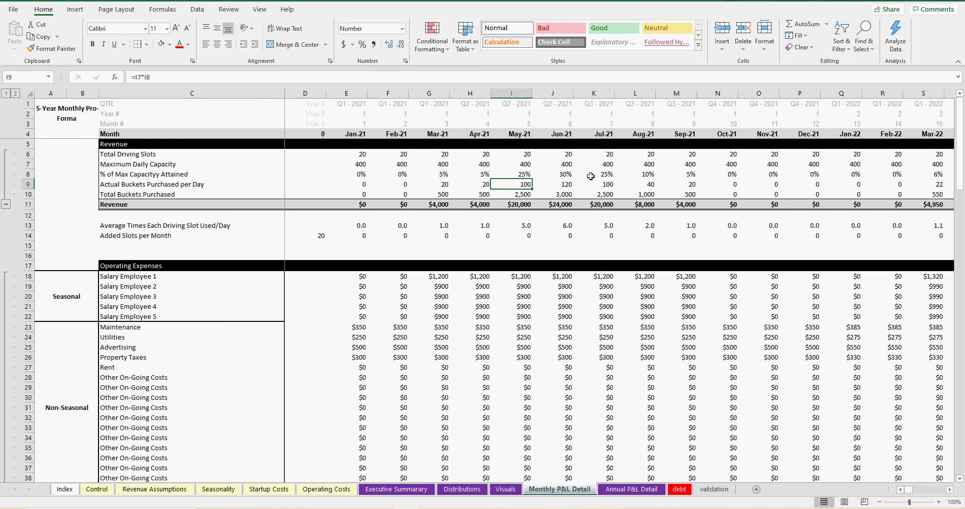
pyautogui.click(566, 164)
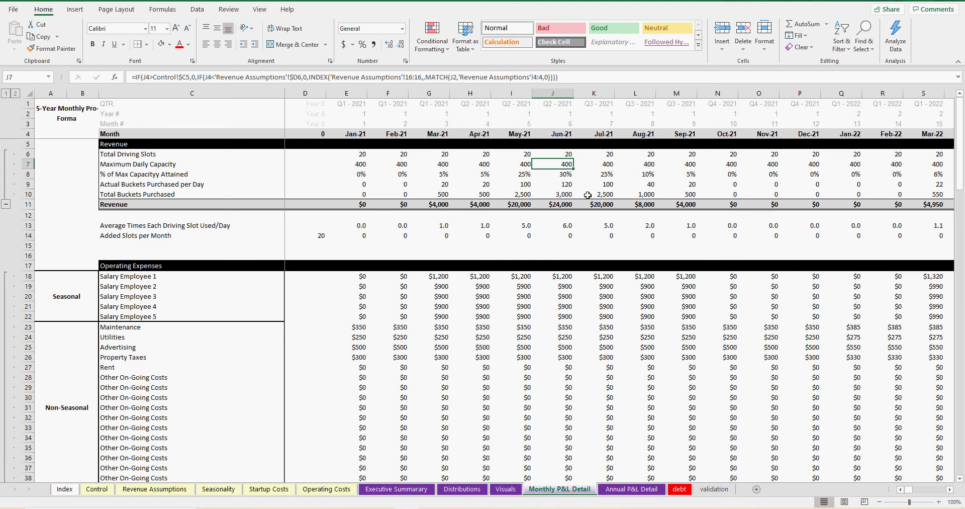
pyautogui.click(559, 176)
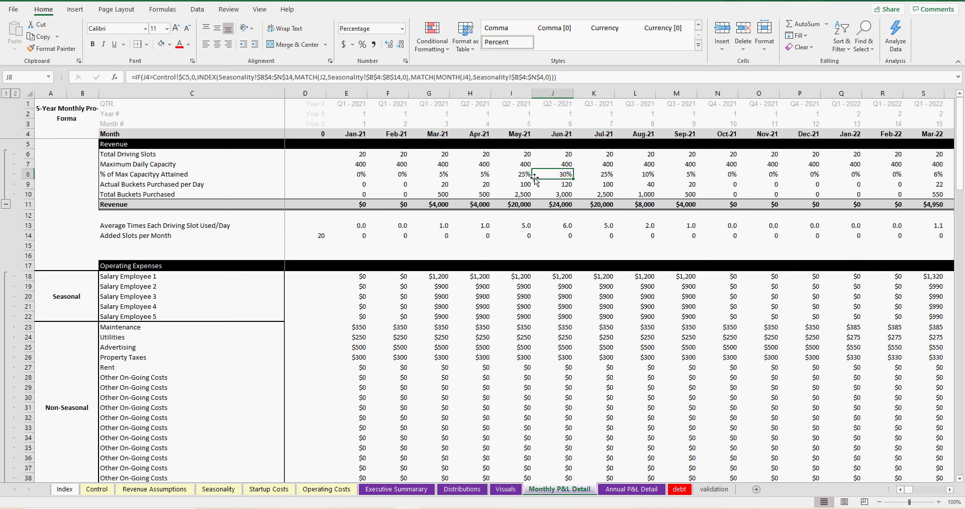
pyautogui.click(566, 185)
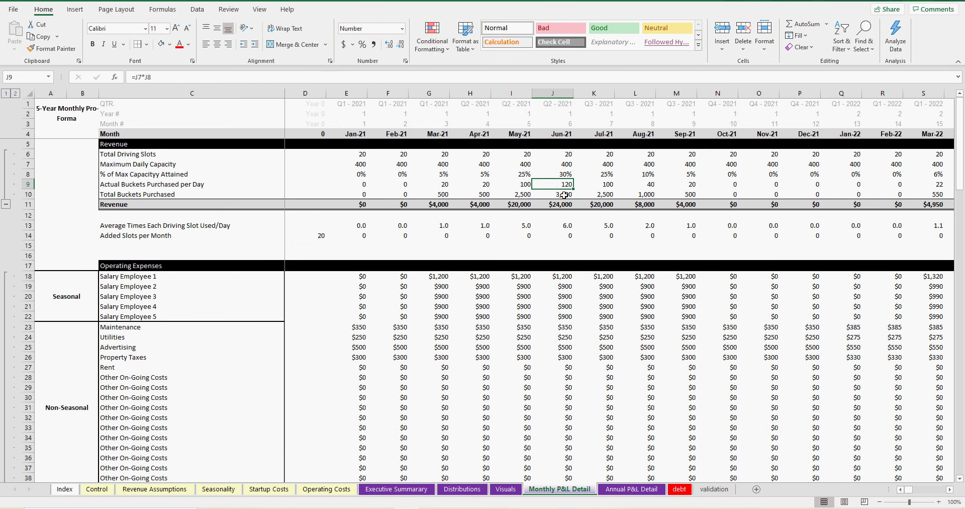
pyautogui.click(563, 194)
pyautogui.click(562, 206)
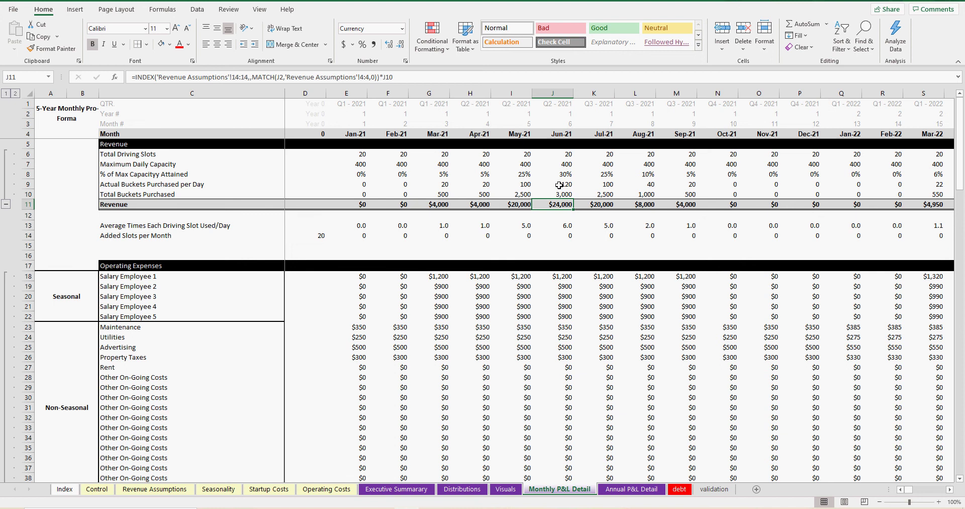
# - Examine Average Times Each Driving Slot Used/Day for Jun-21 against daily buckets and total slots, and across Jan-21 to Oct-21
pyautogui.click(559, 185)
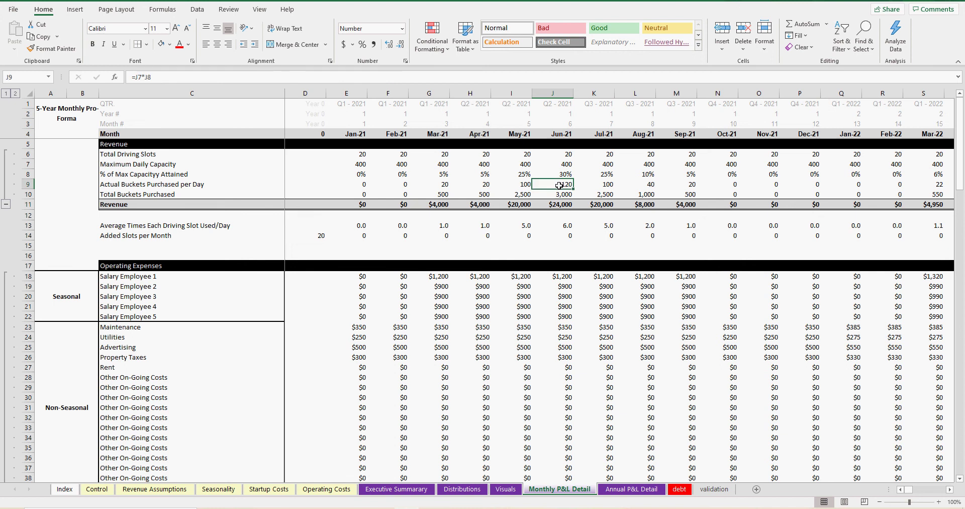
pyautogui.moveTo(562, 225)
pyautogui.mouseDown()
pyautogui.moveTo(357, 227)
pyautogui.moveTo(561, 224)
pyautogui.mouseUp()
pyautogui.click(561, 224)
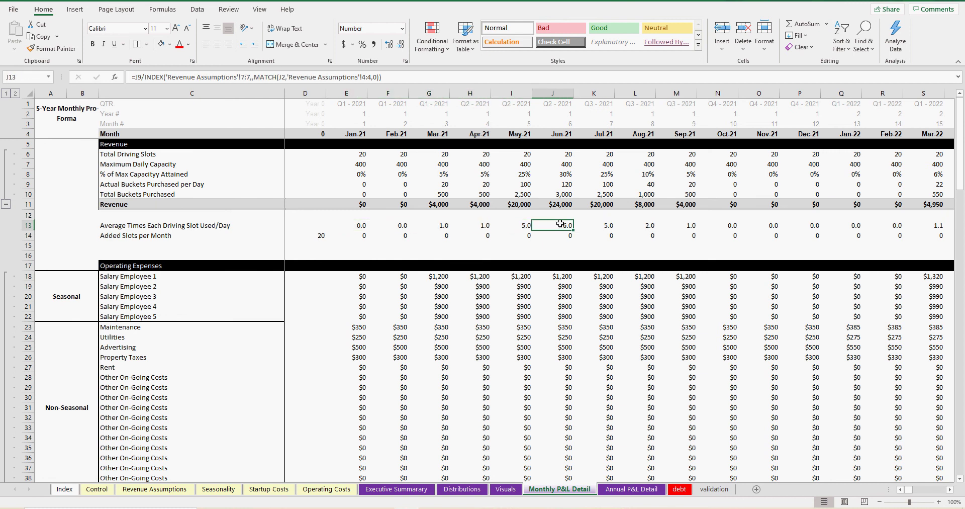
pyautogui.click(565, 155)
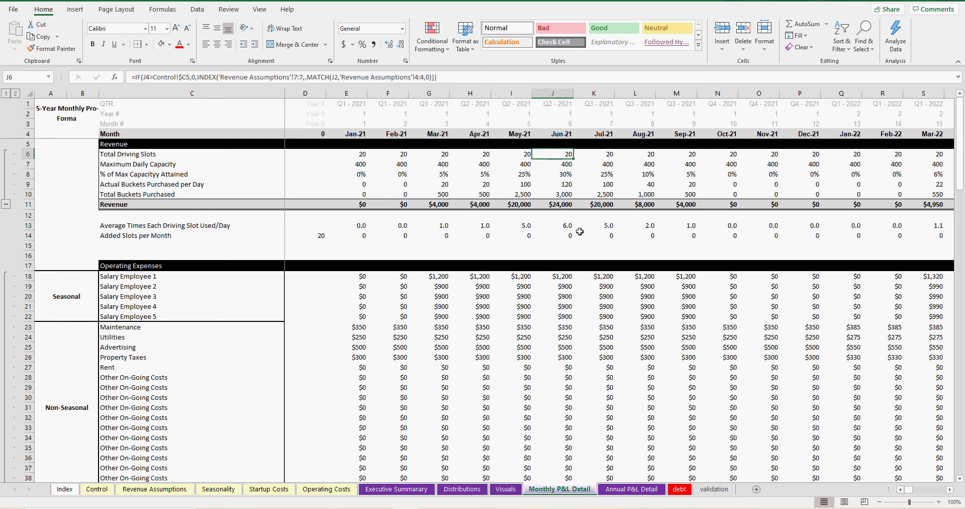
pyautogui.click(556, 226)
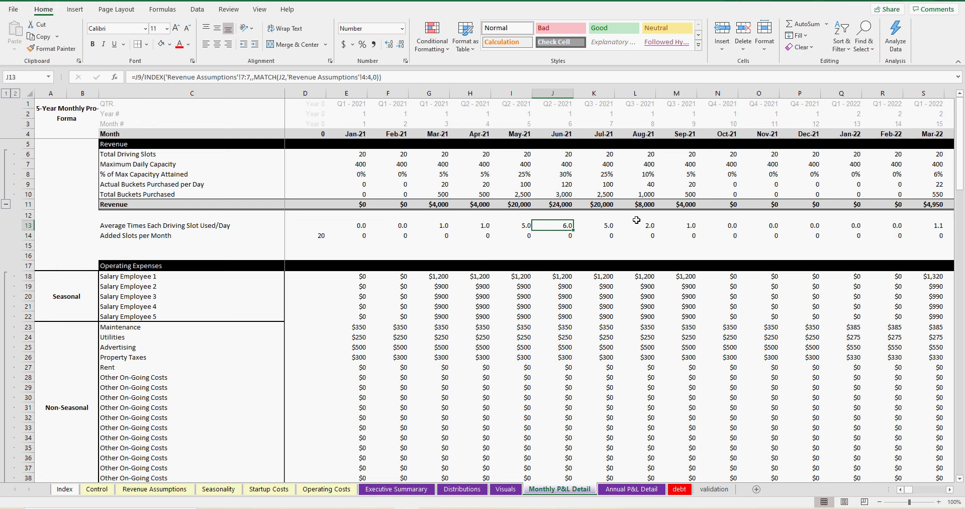
pyautogui.click(365, 226)
pyautogui.moveTo(364, 226); pyautogui.dragTo(732, 227)
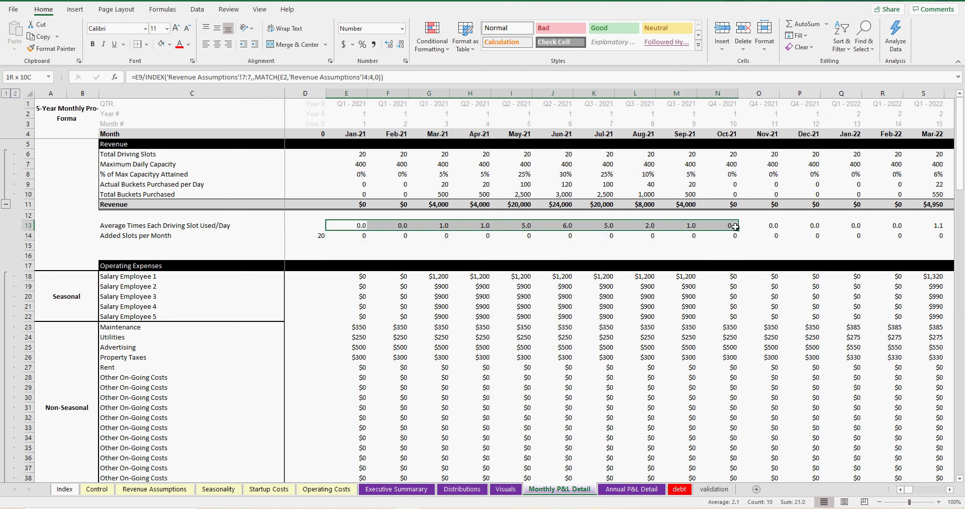
pyautogui.click(563, 224)
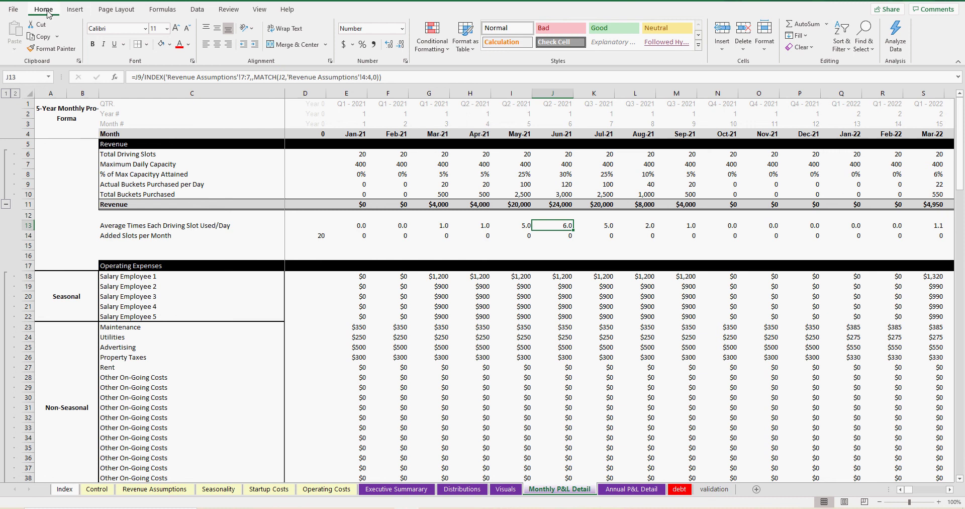
# - Save the workbook and review the operating expenses and the Net Operating Income for Jan-21 to Jul-21
pyautogui.hotkey('ctrl', 's')
pyautogui.scroll(-3, 582, 265)
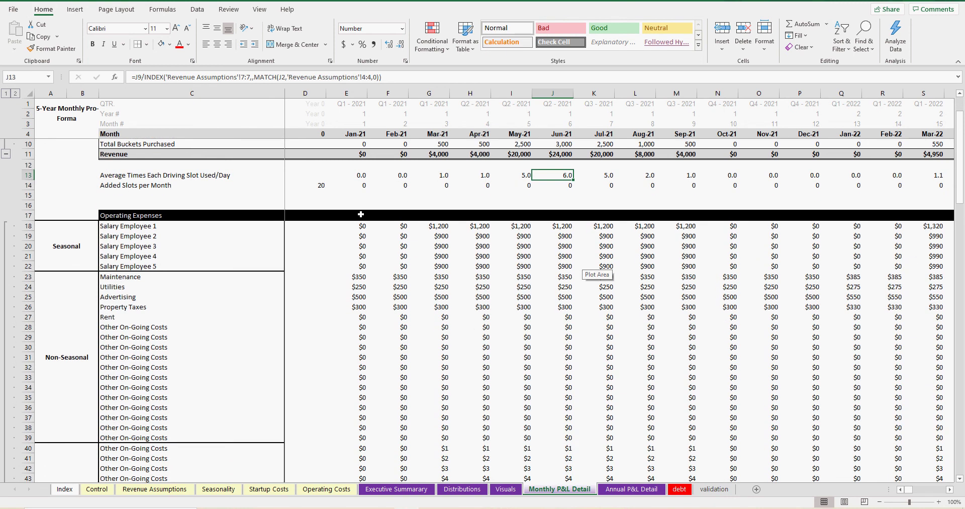
pyautogui.scroll(-5, 608, 322)
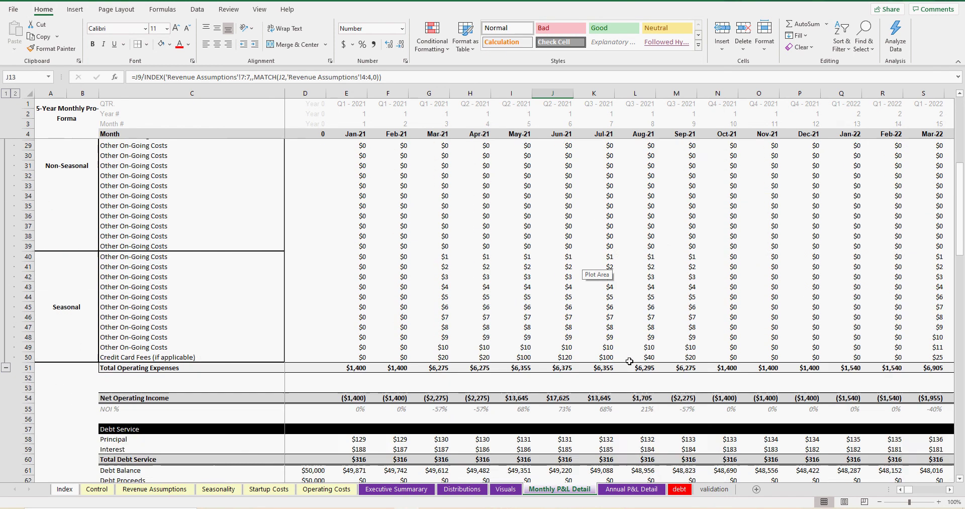
pyautogui.scroll(6, 612, 343)
pyautogui.scroll(-12, 613, 343)
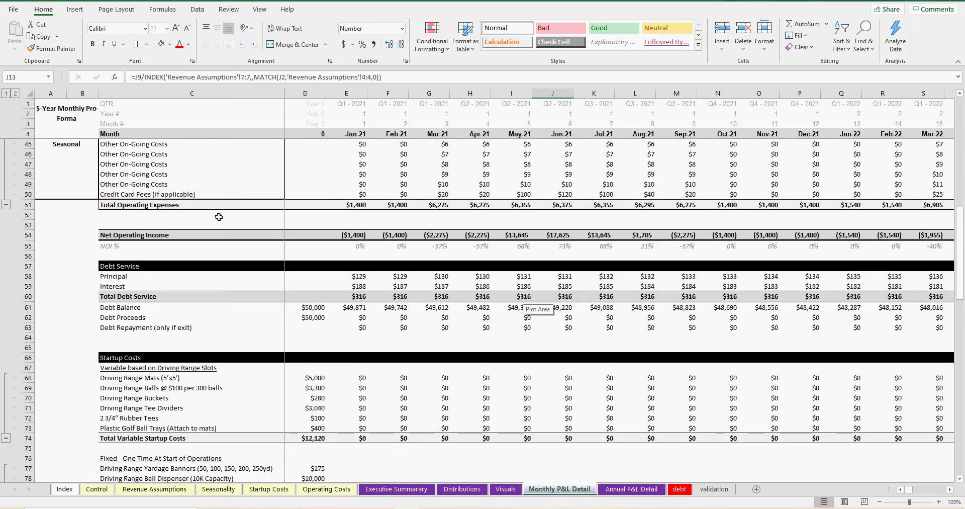
pyautogui.moveTo(353, 234); pyautogui.dragTo(602, 237)
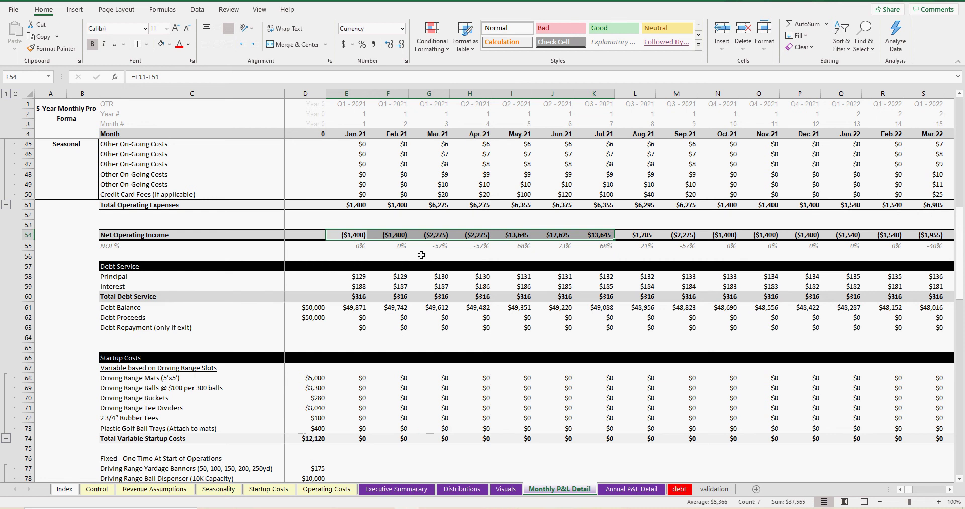
# - Examine the Debt Service principal, interest and totals for Jan-21 to Apr-21 and the Debt Repayment (only if exit) formulas
pyautogui.scroll(-2, 421, 255)
pyautogui.moveTo(357, 226); pyautogui.dragTo(480, 245)
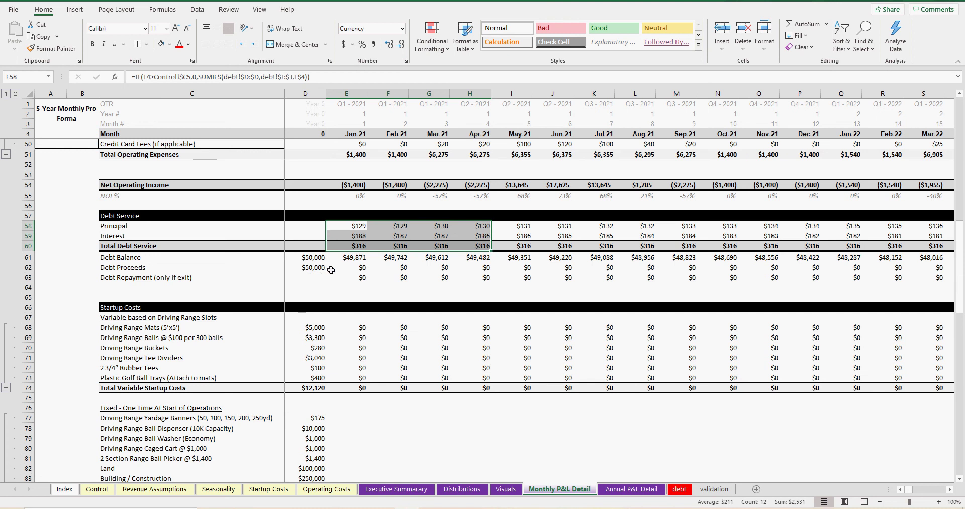
pyautogui.moveTo(360, 277); pyautogui.dragTo(509, 278)
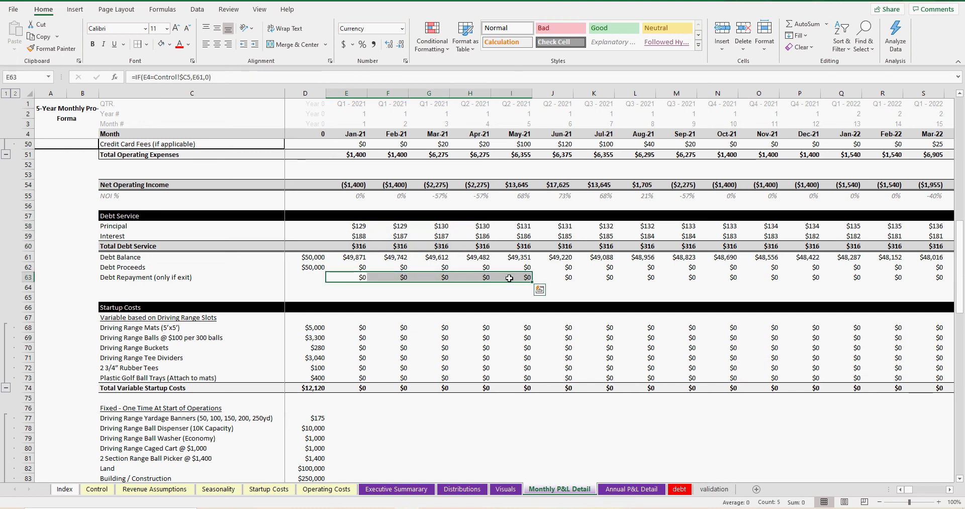
pyautogui.click(444, 276)
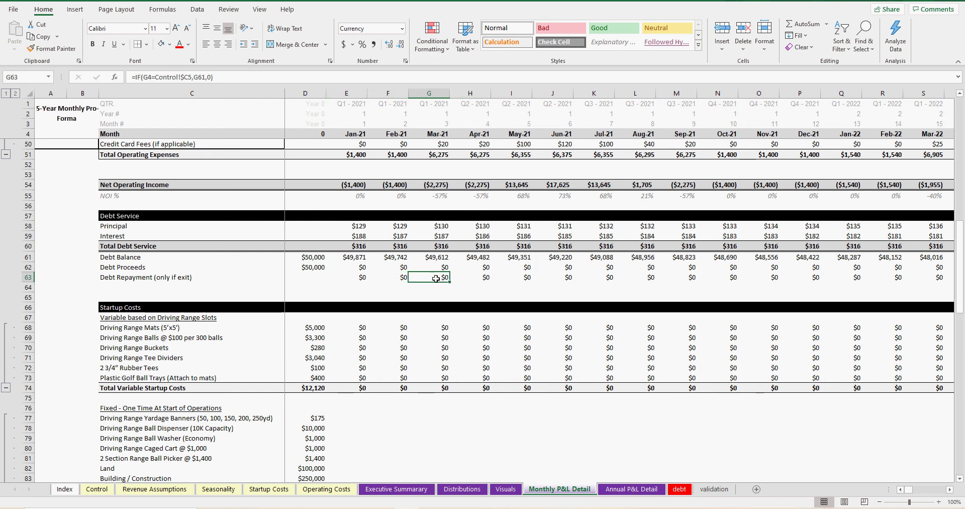
# - Review the variable startup costs based on driving range slots, from the initial outlay to the Jan-23 mats, balls and buckets amounts
pyautogui.scroll(-3, 436, 278)
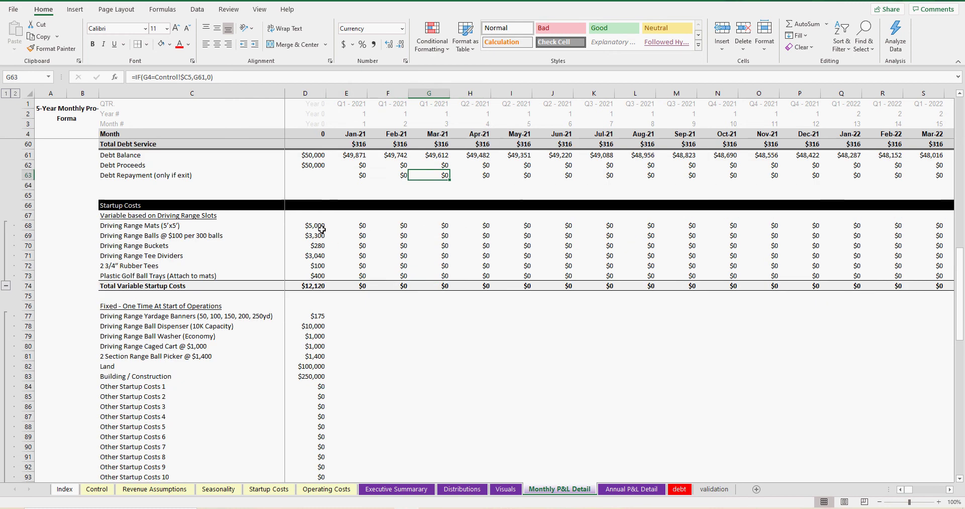
pyautogui.moveTo(911, 495); pyautogui.dragTo(915, 495)
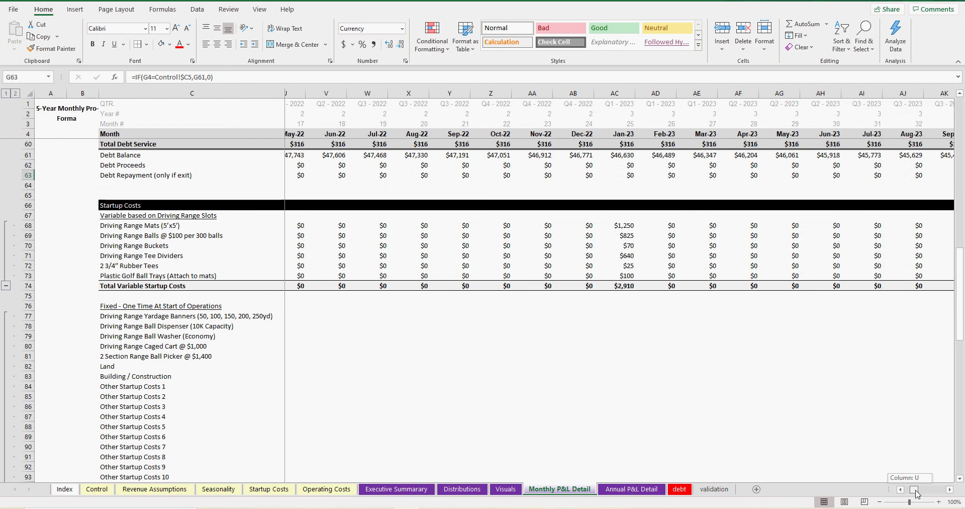
pyautogui.moveTo(598, 226); pyautogui.dragTo(606, 245)
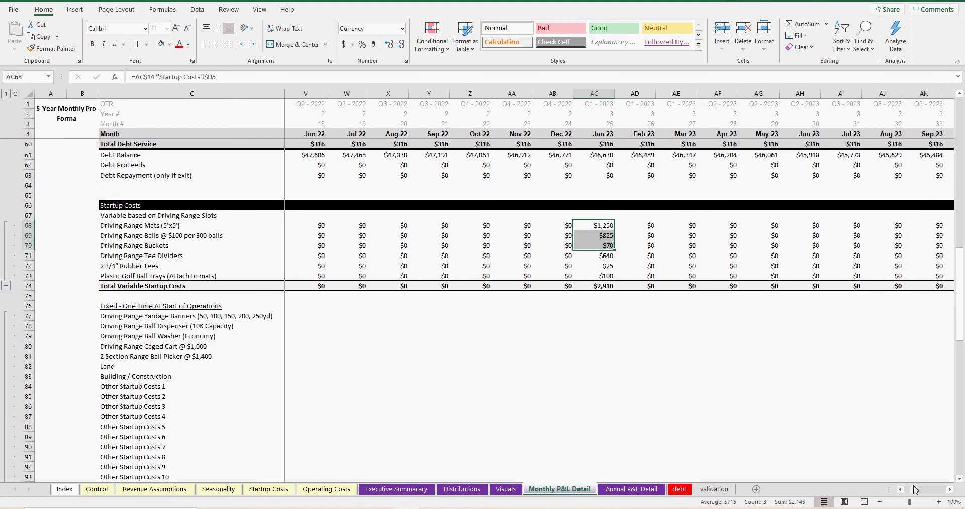
pyautogui.moveTo(916, 494); pyautogui.dragTo(904, 493)
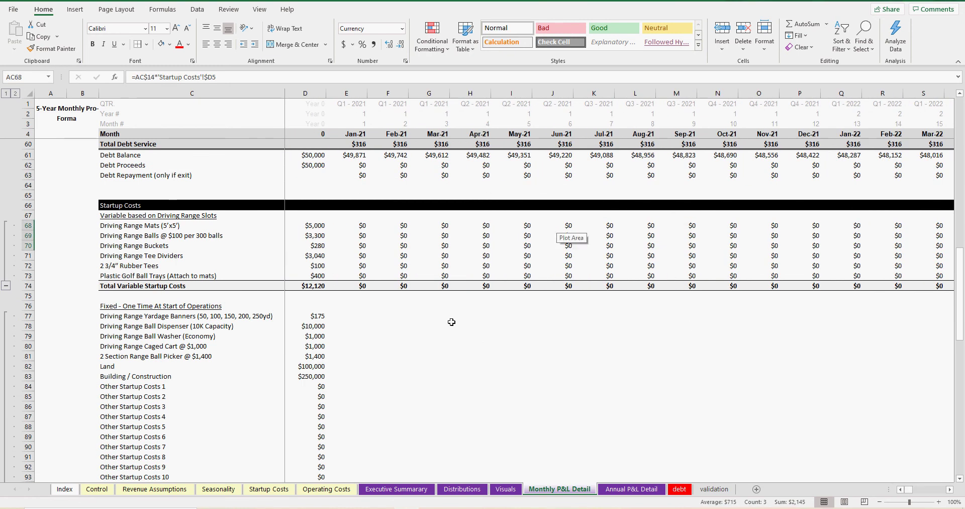
# - Review the fixed one-time startup costs and how Total Startup Costs combines them with the variable startup costs
pyautogui.scroll(-5, 452, 321)
pyautogui.moveTo(310, 164); pyautogui.dragTo(315, 364)
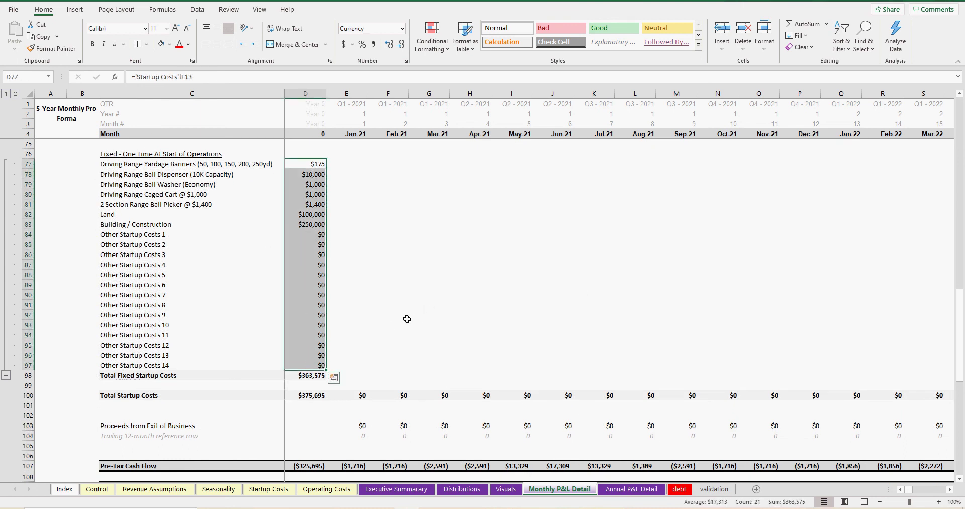
pyautogui.scroll(-3, 407, 319)
pyautogui.scroll(-2, 406, 286)
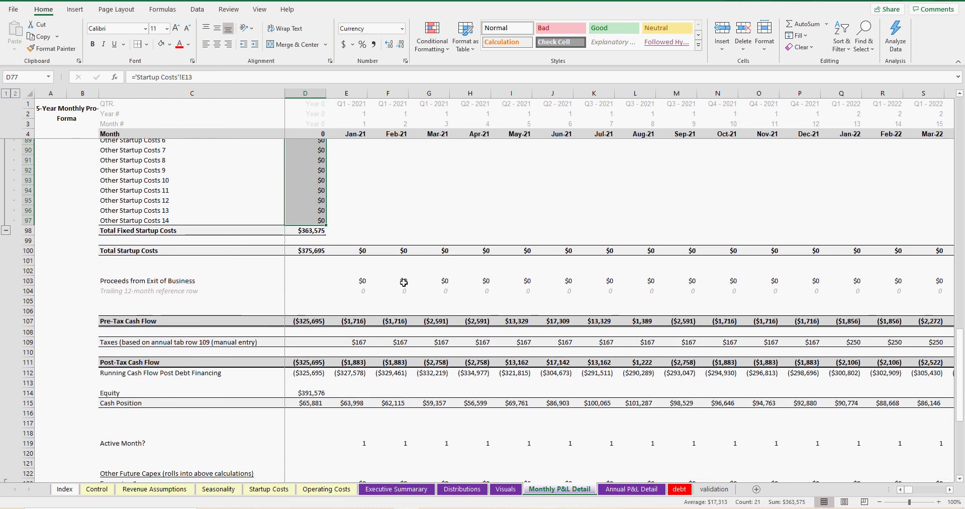
pyautogui.moveTo(310, 245); pyautogui.dragTo(522, 246)
pyautogui.scroll(8, 402, 222)
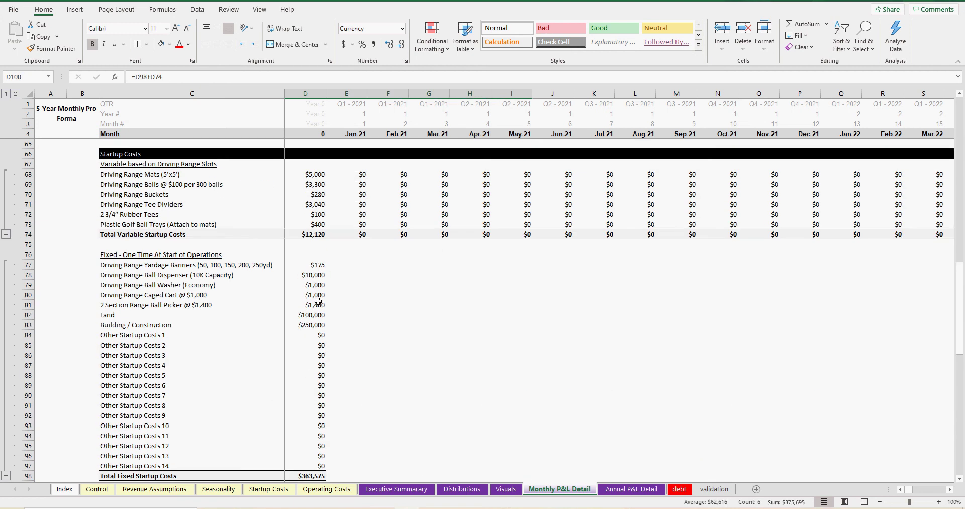
pyautogui.scroll(-10, 318, 301)
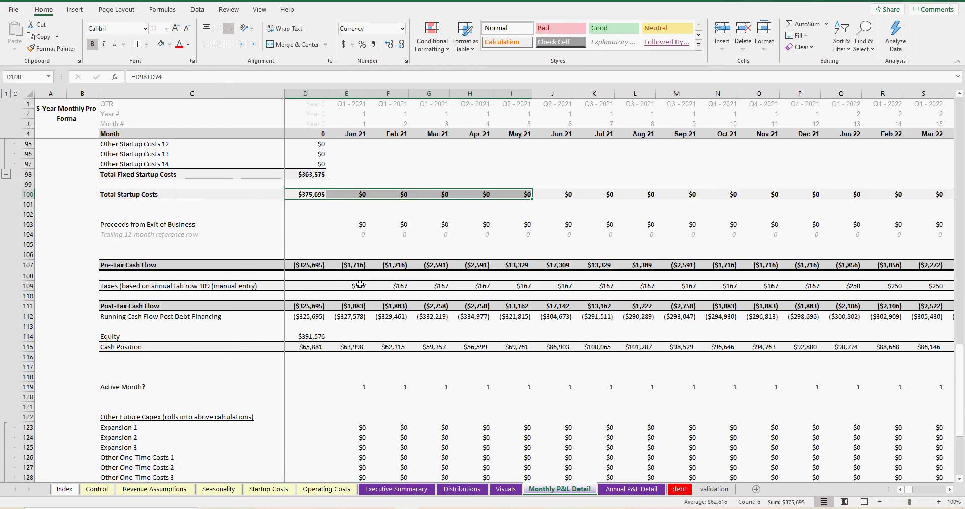
# - Examine the monthly Proceeds from Exit of Business, Pre-Tax Cash Flow and Taxes rows for the first months of 2021
pyautogui.moveTo(362, 224); pyautogui.dragTo(483, 224)
pyautogui.moveTo(307, 266); pyautogui.dragTo(437, 265)
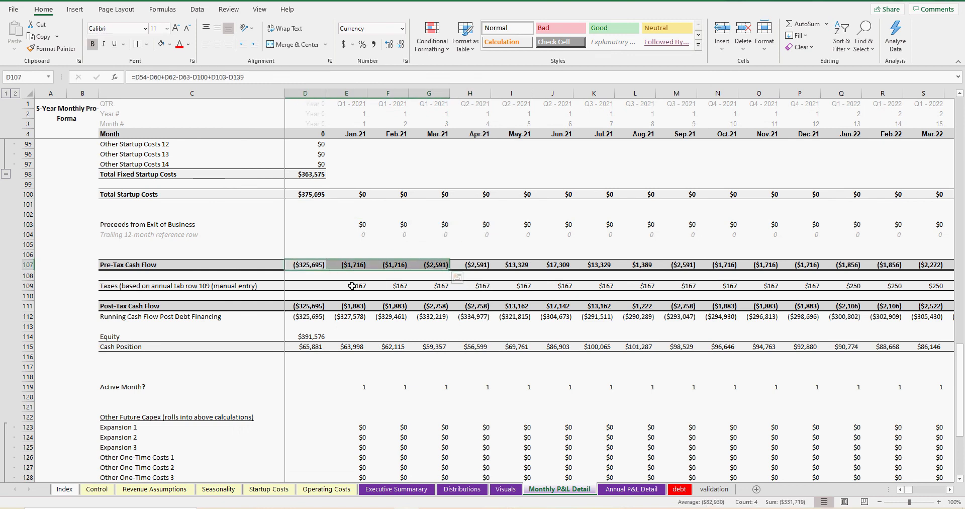
pyautogui.moveTo(351, 287); pyautogui.dragTo(440, 287)
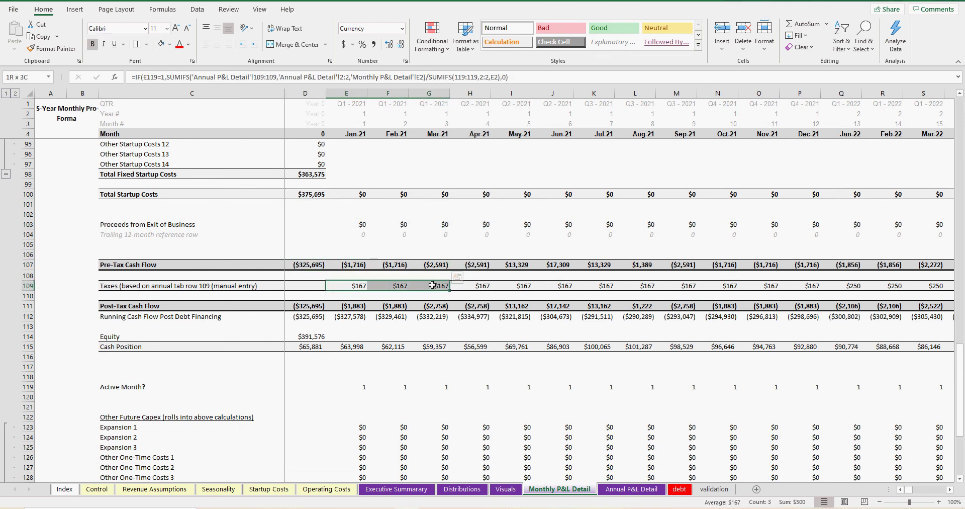
# - Review the Taxes (user input) row for FY 2021 to FY 2030 on the Annual P&L Detail sheet
pyautogui.click(627, 490)
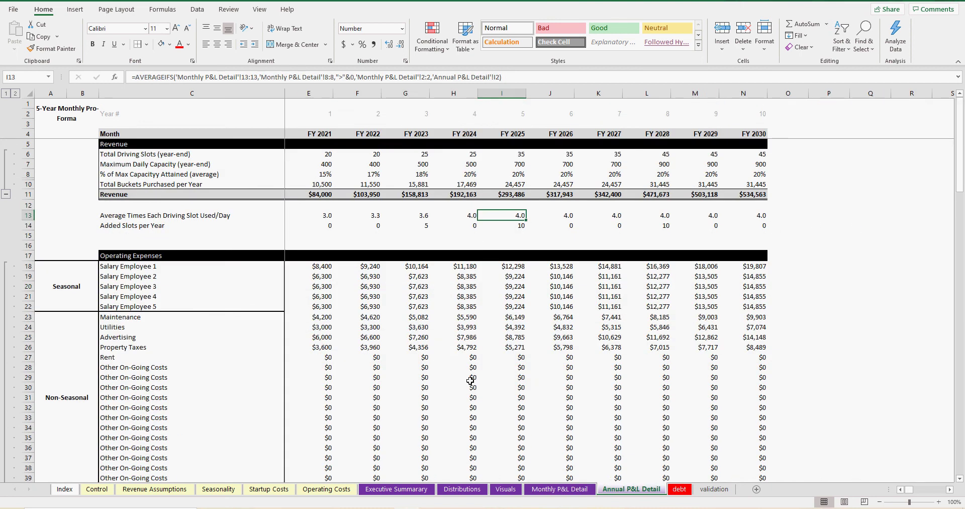
pyautogui.scroll(-20, 470, 379)
pyautogui.scroll(-11, 470, 379)
pyautogui.scroll(2, 470, 372)
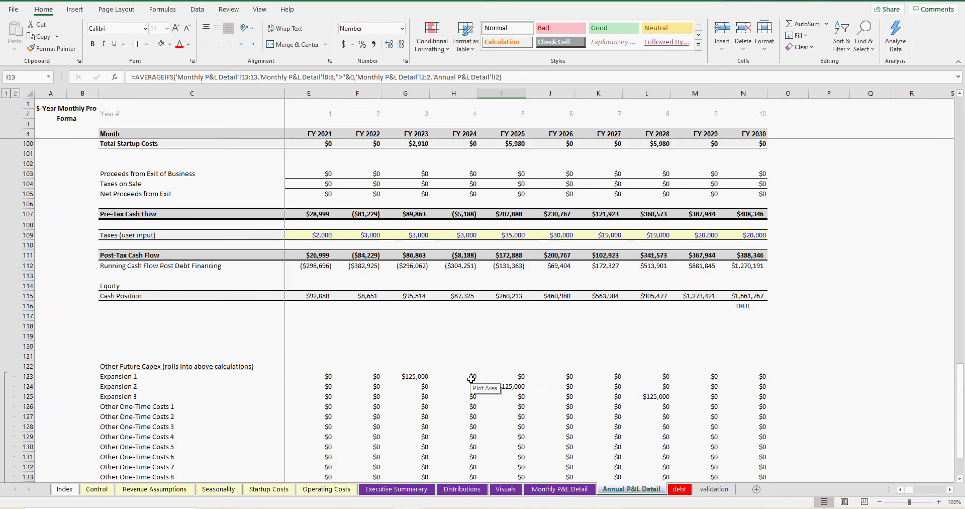
pyautogui.click(323, 234)
pyautogui.click(368, 235)
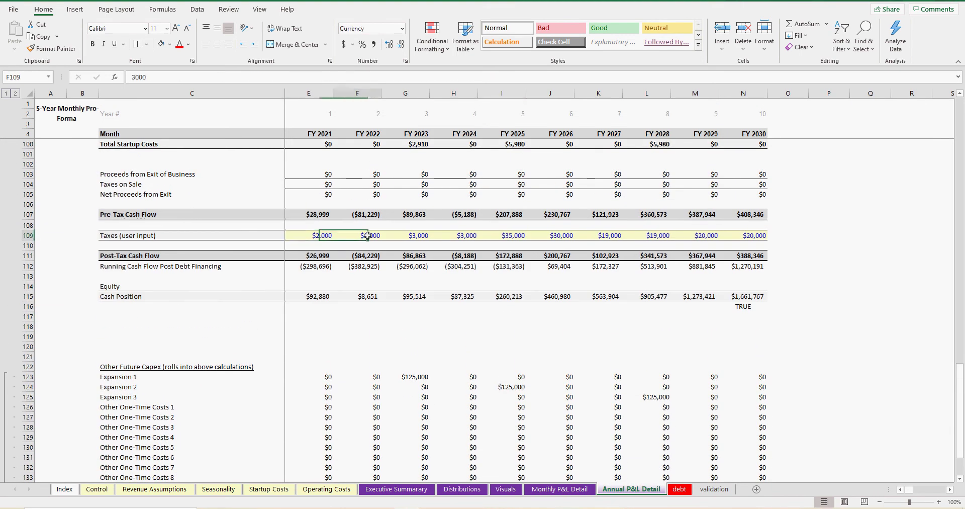
pyautogui.click(406, 237)
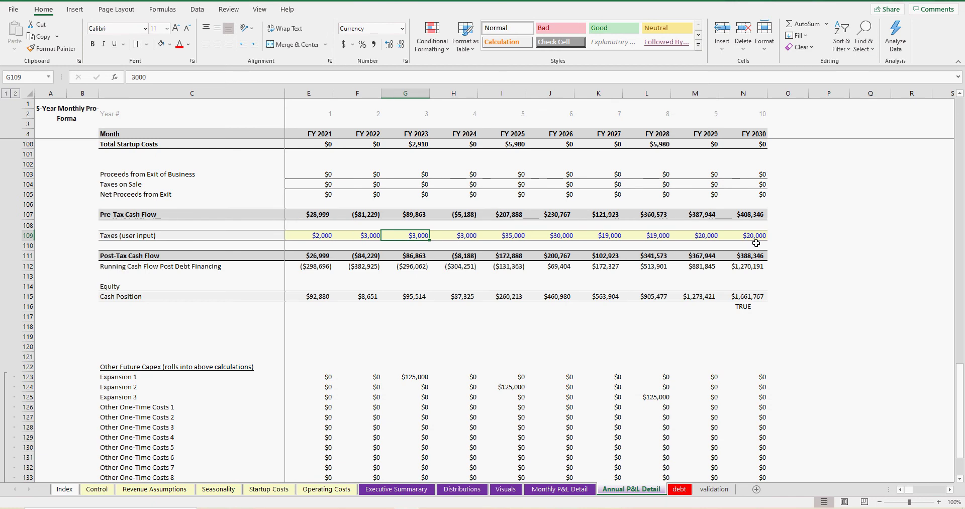
pyautogui.moveTo(751, 236); pyautogui.dragTo(322, 232)
# - Examine the annual Taxes on Sale formulas and the Tax Rate on Sales Proceeds assumption they reference on the Control sheet
pyautogui.click(327, 183)
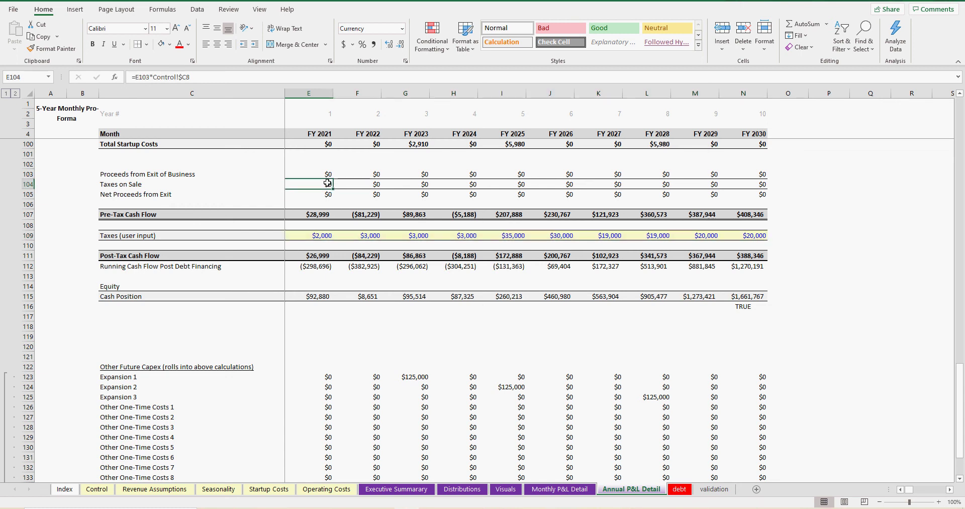
pyautogui.click(372, 185)
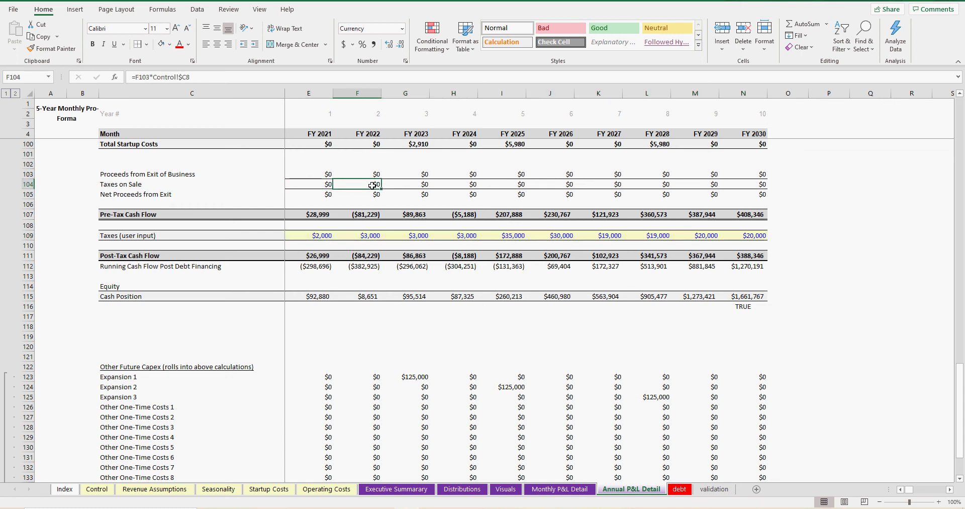
pyautogui.click(420, 185)
pyautogui.click(747, 185)
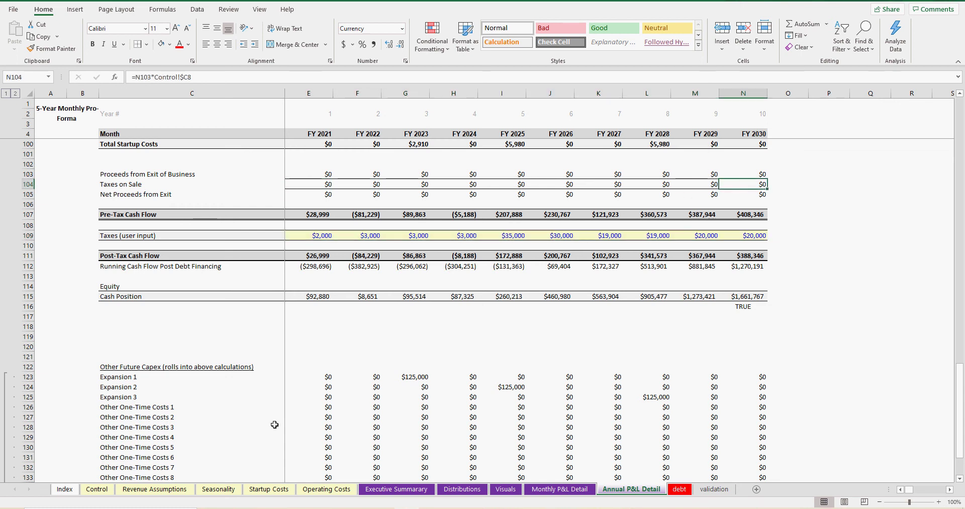
pyautogui.click(99, 489)
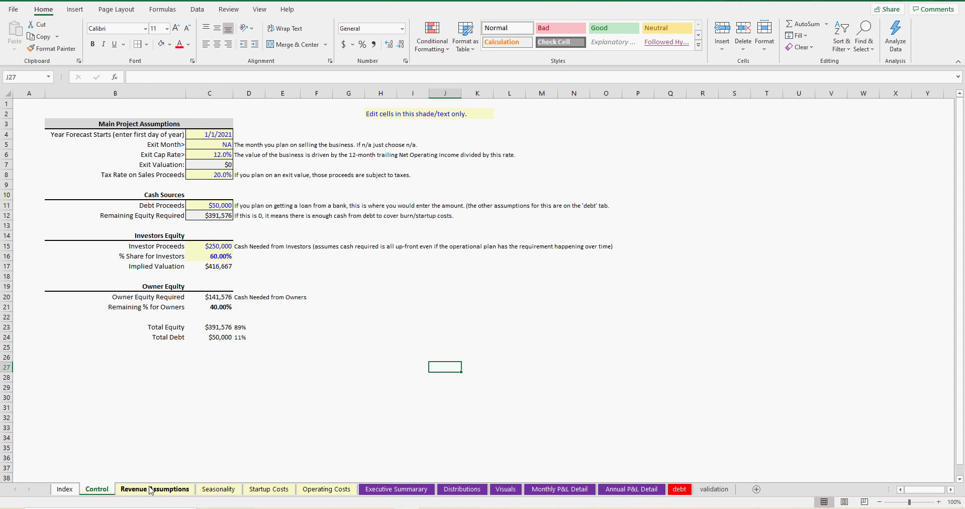
pyautogui.click(172, 176)
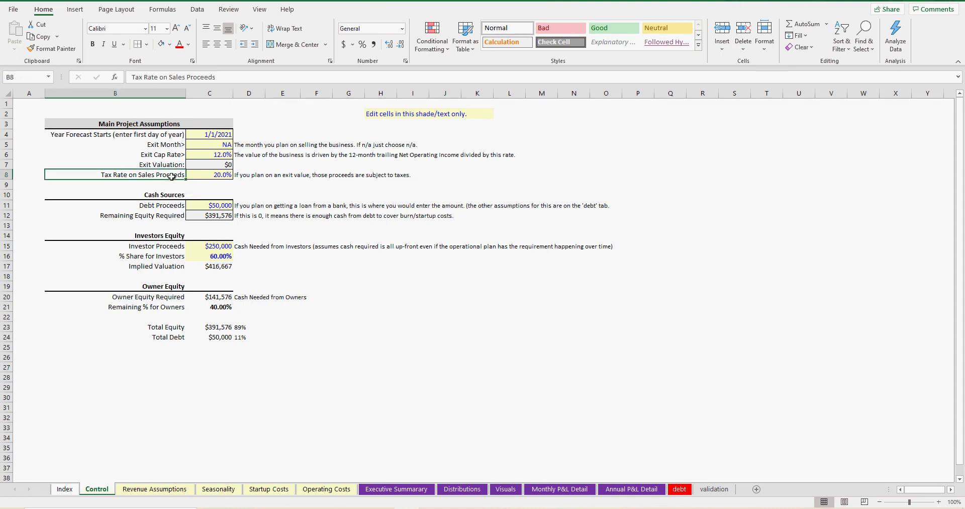
pyautogui.click(204, 175)
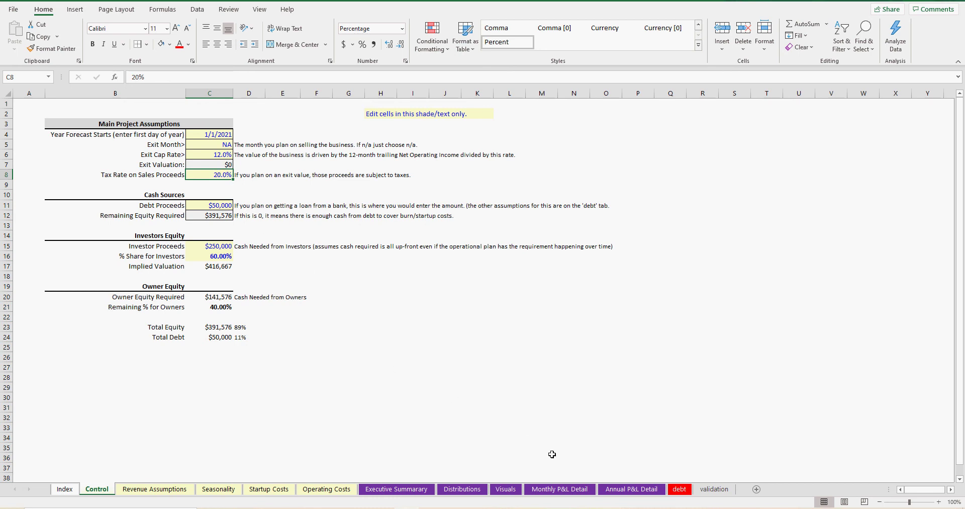
# - Examine the FY 2030 and FY 2029 Proceeds from Exit of Business formulas on the Annual P&L Detail sheet
pyautogui.click(560, 488)
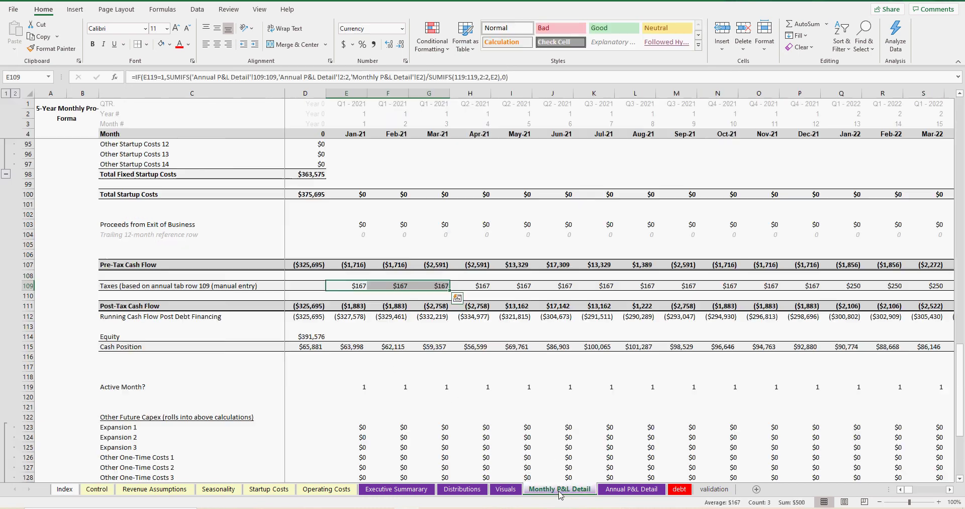
pyautogui.click(631, 489)
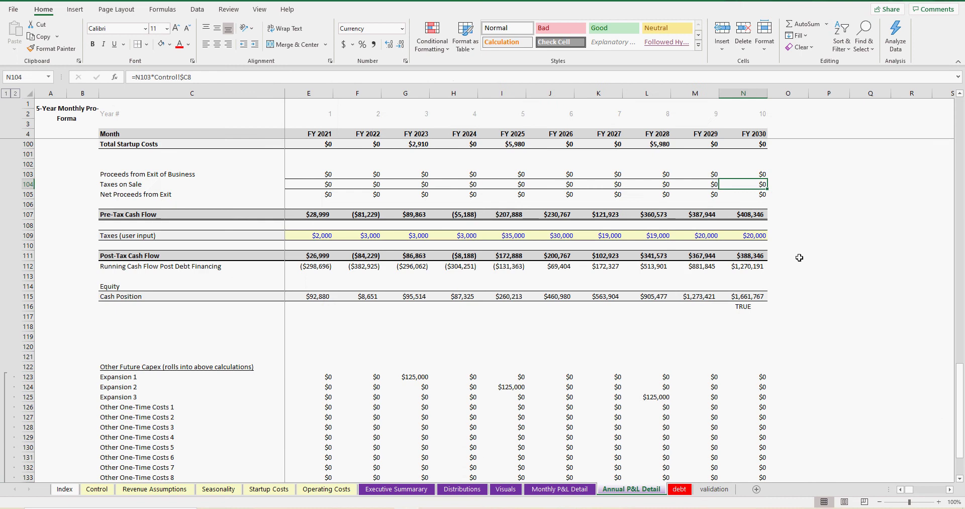
pyautogui.click(746, 172)
pyautogui.click(705, 174)
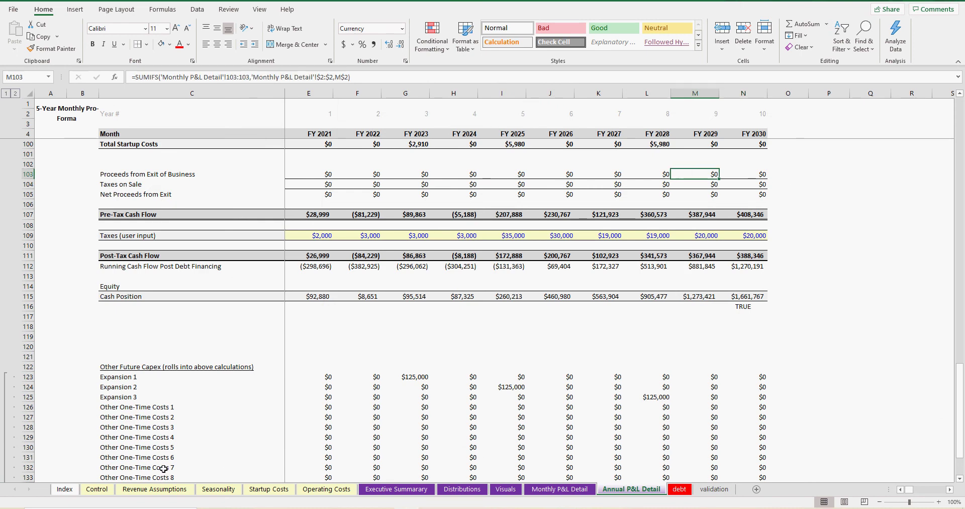
# - Set the Exit Month on the Control sheet to Dec-30
pyautogui.click(97, 489)
pyautogui.click(222, 144)
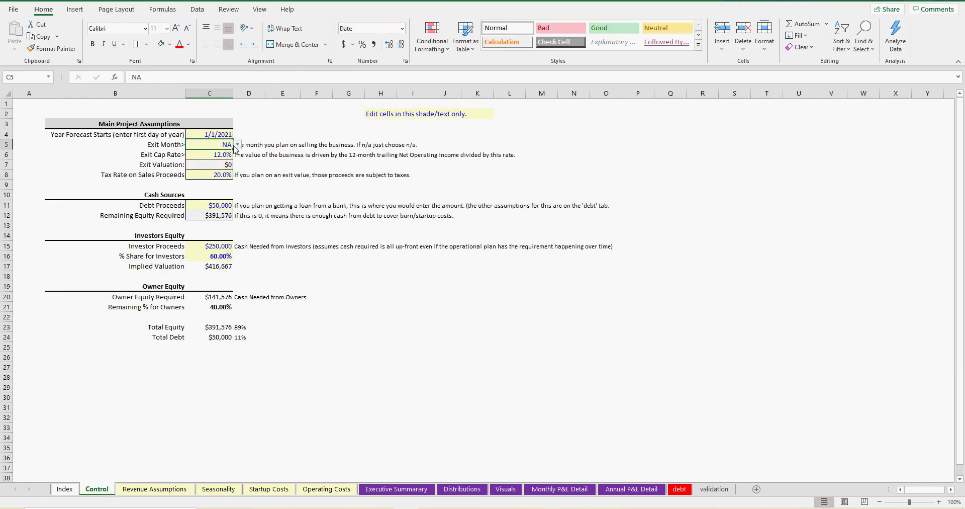
pyautogui.click(237, 144)
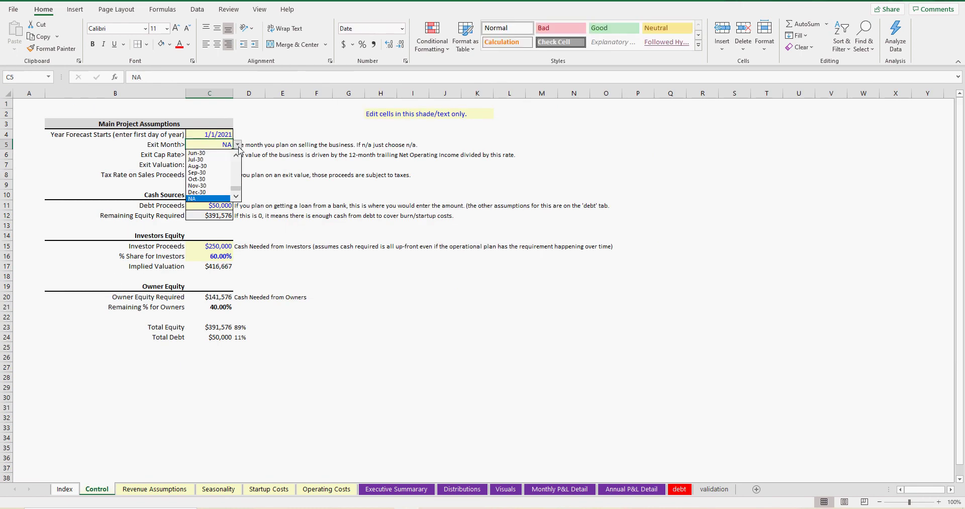
pyautogui.click(219, 192)
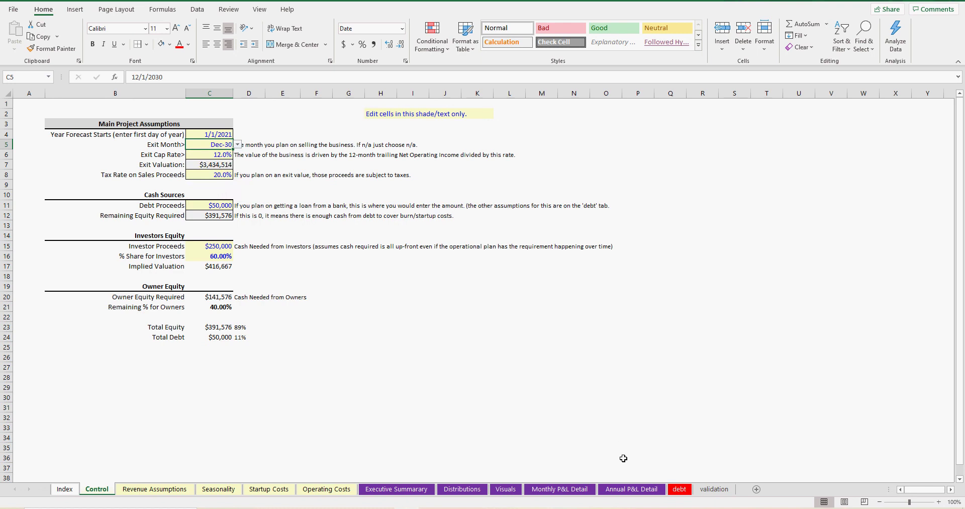
# - Examine the FY 2030 Proceeds from Exit of Business, Taxes on Sale and Net Proceeds from Exit in the annual P&L
pyautogui.click(631, 489)
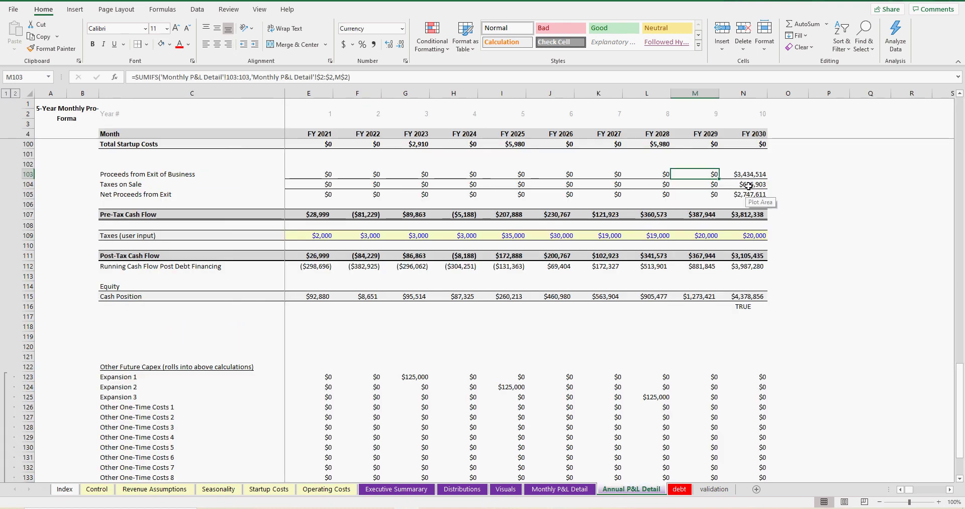
pyautogui.press('Right')
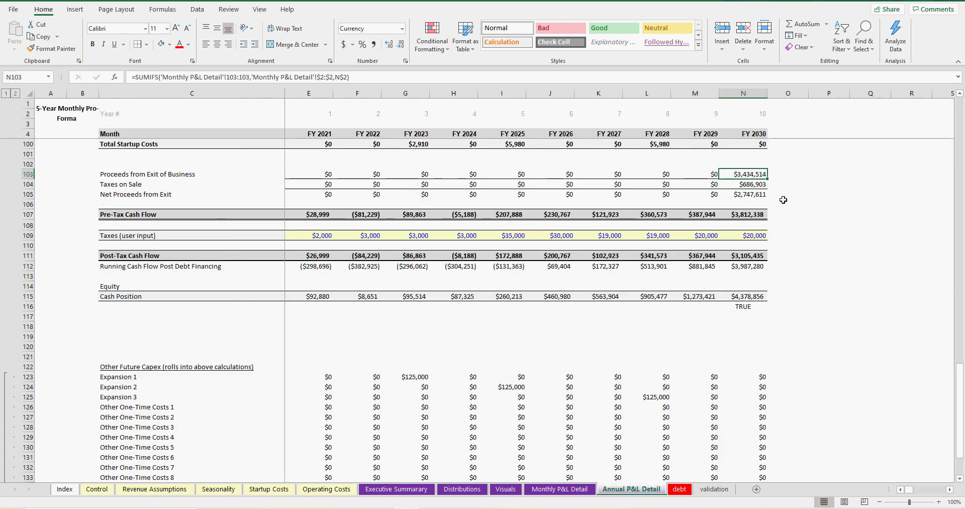
pyautogui.click(753, 186)
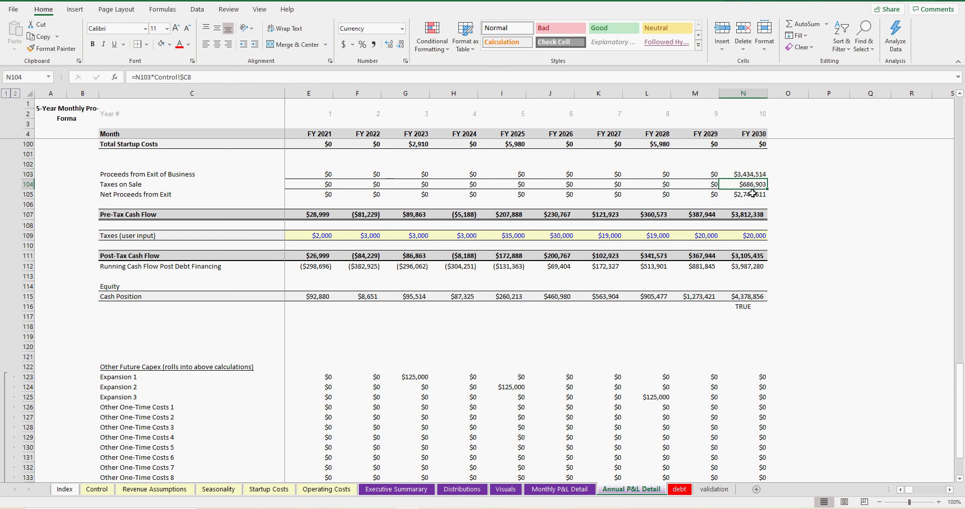
pyautogui.click(752, 194)
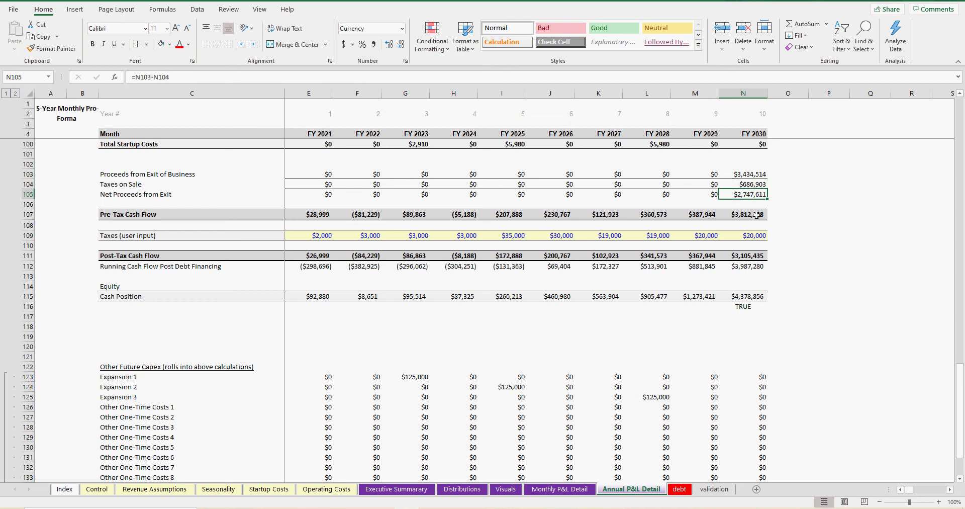
# - Inspect the FY 2030 Pre-Tax and Post-Tax Cash Flow formulas, leaving them unedited, and bring the Year 0 column into view
pyautogui.click(751, 214)
pyautogui.doubleClick(751, 214)
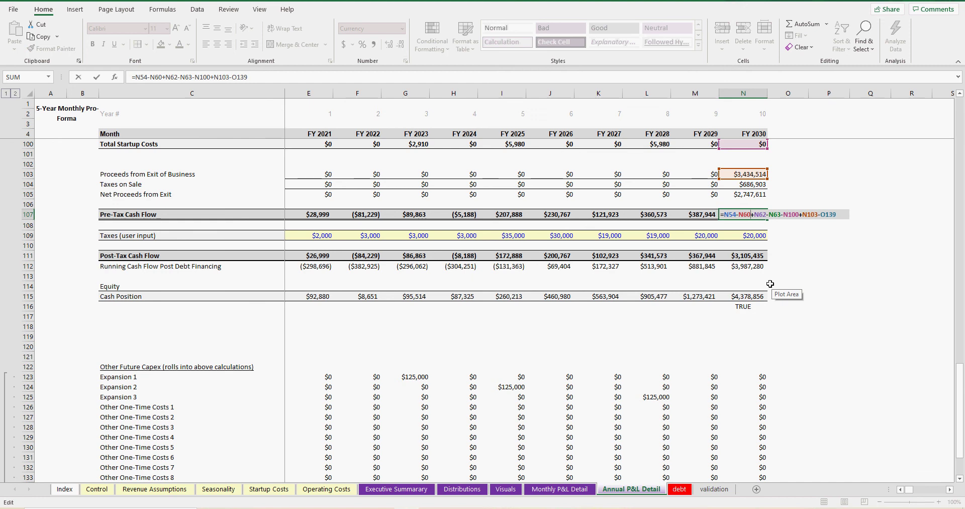
pyautogui.click(751, 236)
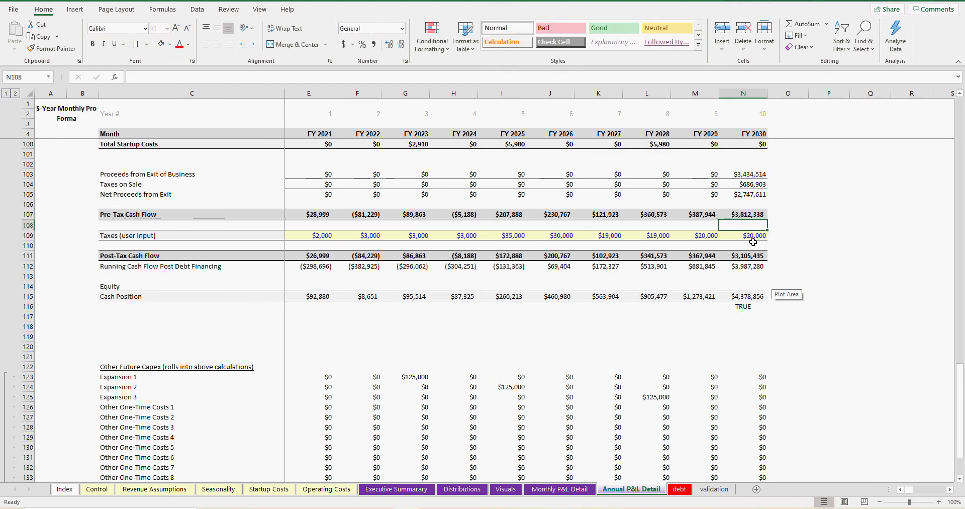
pyautogui.doubleClick(749, 256)
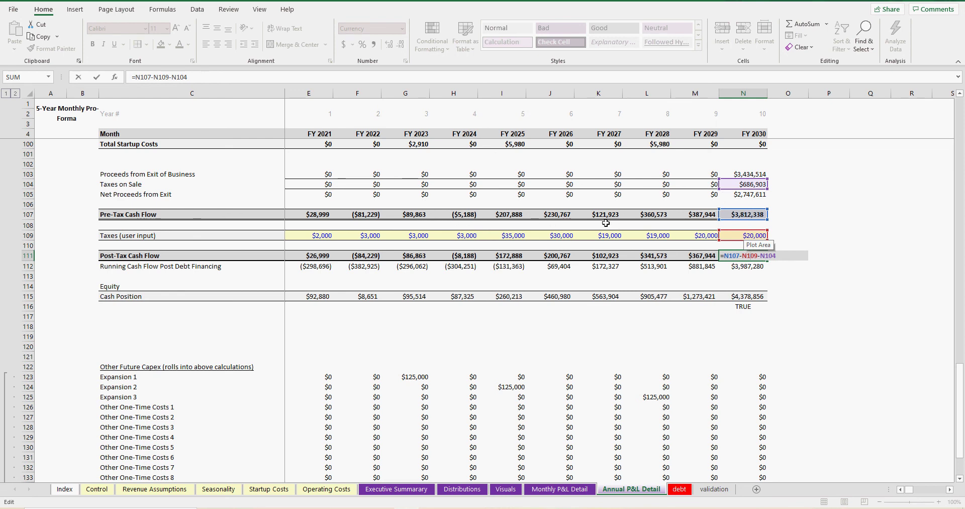
pyautogui.press('Return')
pyautogui.click(752, 256)
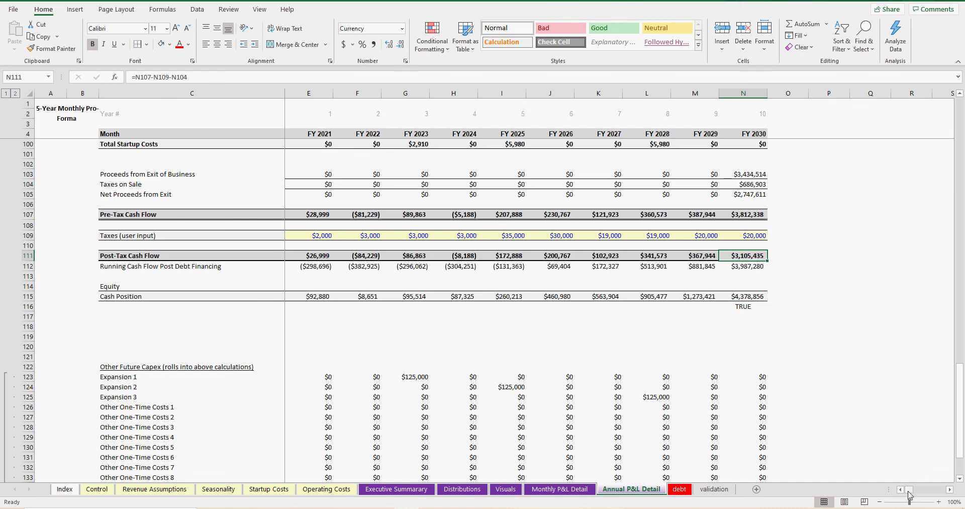
pyautogui.hscroll(-1, 910, 495)
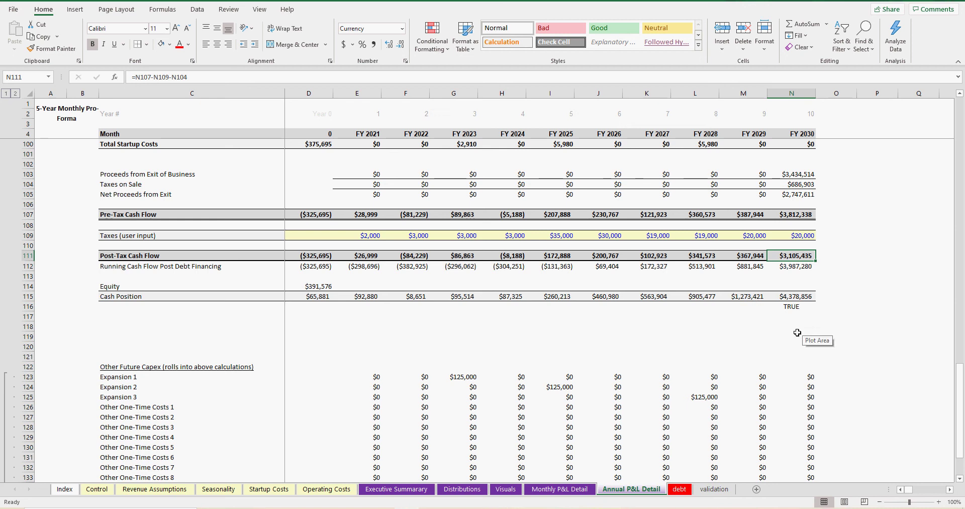
# - Examine the annual Taxes (user input) row from FY 2021 to FY 2030 and the FY 2030 Taxes on Sale formula
pyautogui.click(685, 339)
pyautogui.scroll(3, 686, 339)
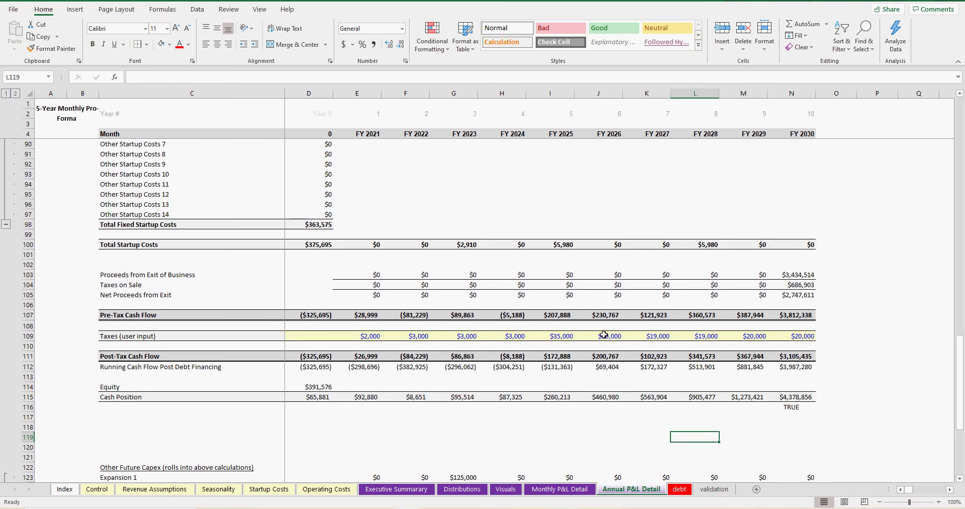
pyautogui.click(603, 334)
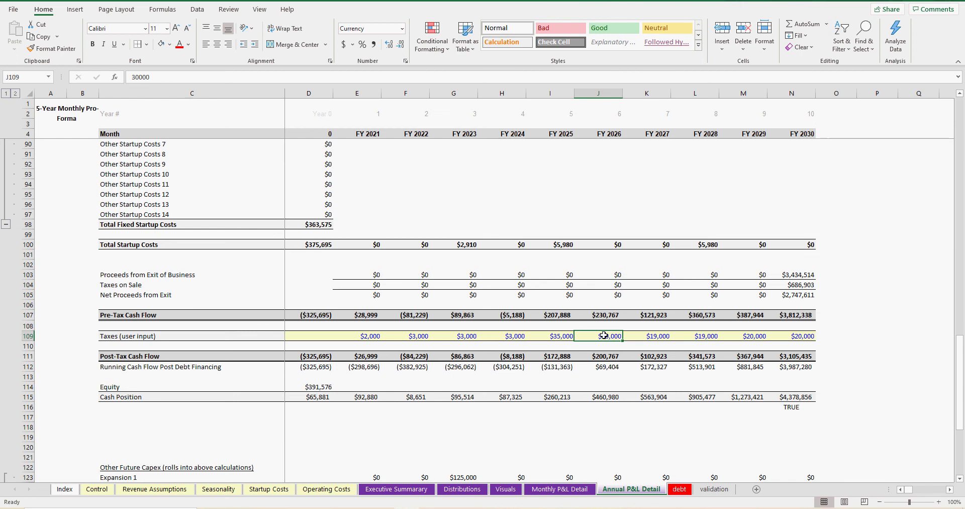
pyautogui.scroll(-2, 604, 335)
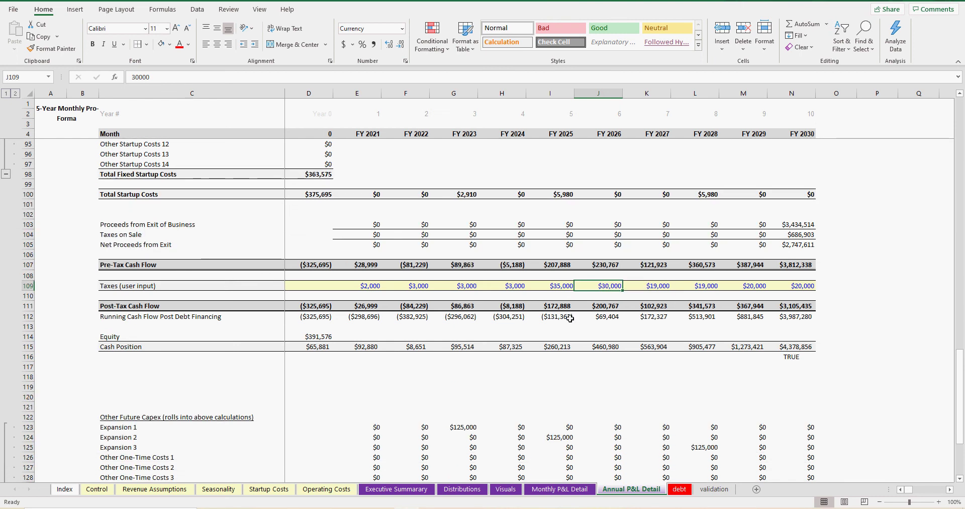
pyautogui.click(382, 286)
pyautogui.moveTo(382, 287); pyautogui.dragTo(804, 285)
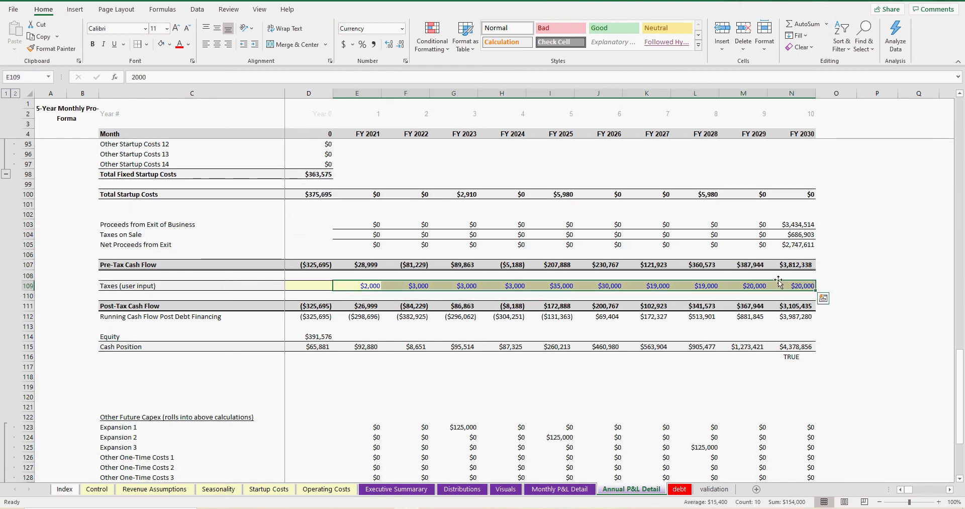
pyautogui.click(793, 239)
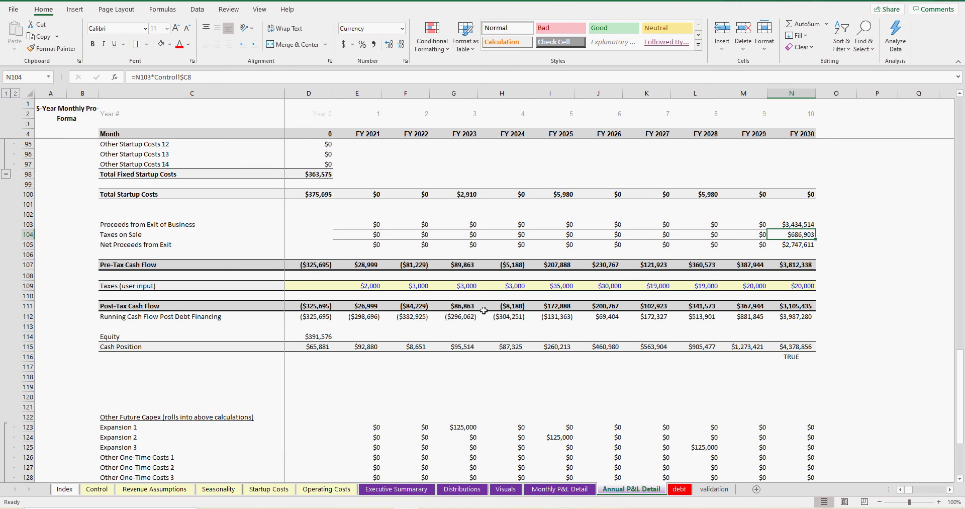
# - Examine the Year 0 Equity formula, the Cash Position row and the Other Future Capex block in the annual P&L
pyautogui.scroll(-3, 484, 310)
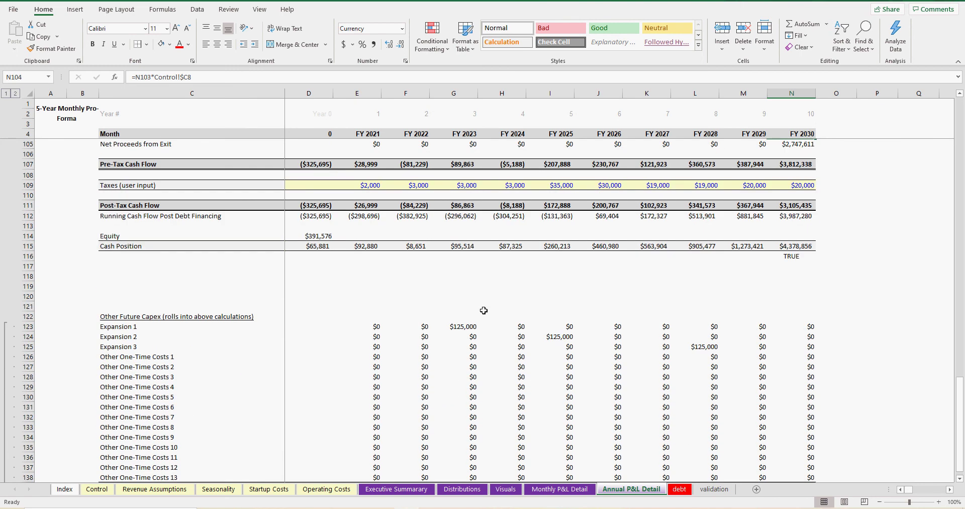
pyautogui.click(316, 235)
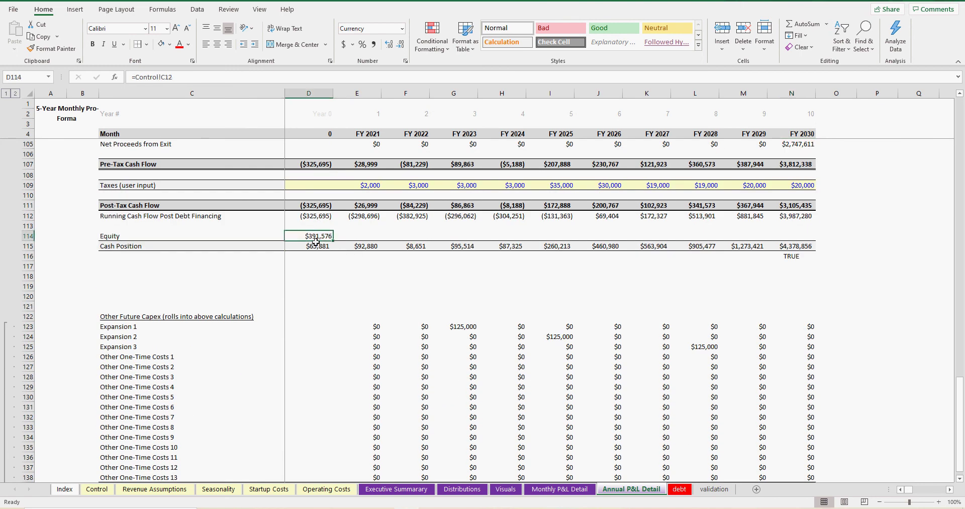
pyautogui.click(315, 246)
pyautogui.moveTo(323, 247); pyautogui.dragTo(790, 250)
pyautogui.scroll(-2, 349, 335)
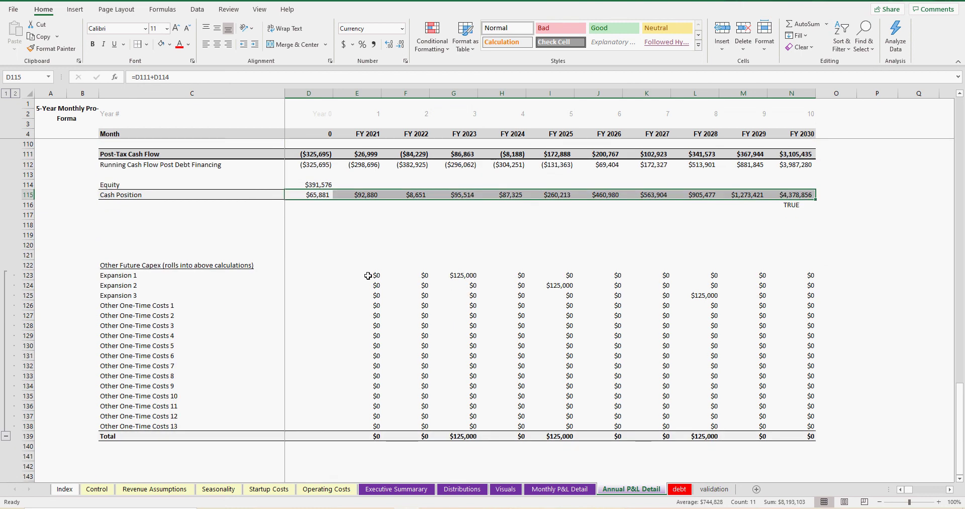
pyautogui.moveTo(368, 276); pyautogui.dragTo(798, 426)
pyautogui.click(495, 313)
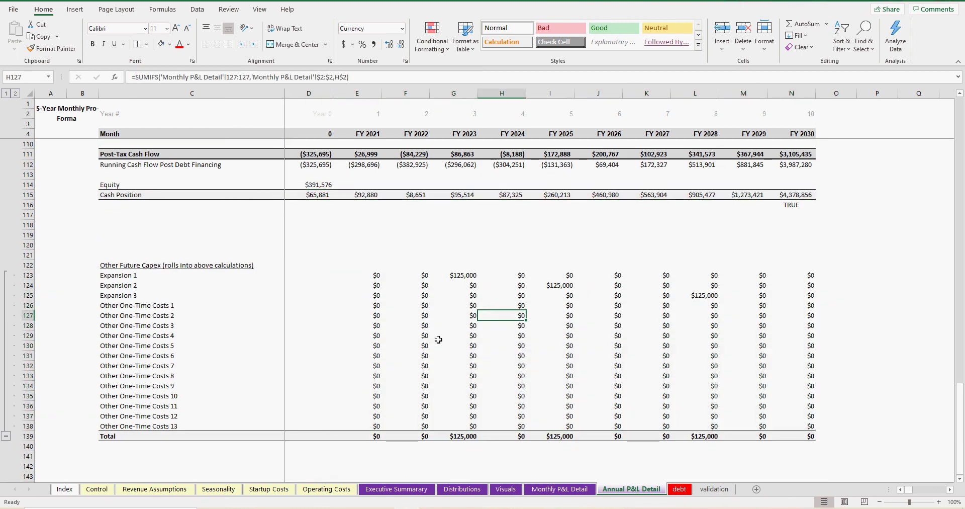
# - Inspect the FY 2023 Pre-Tax Cash Flow formula's reference to the Other Future Capex total, keeping the formula as it is
pyautogui.scroll(4, 439, 341)
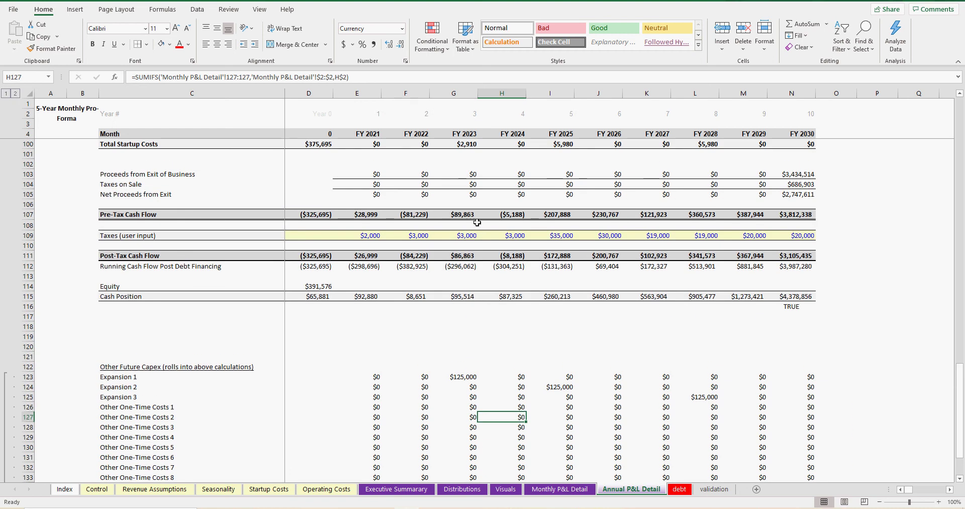
pyautogui.doubleClick(462, 215)
pyautogui.scroll(-4, 438, 306)
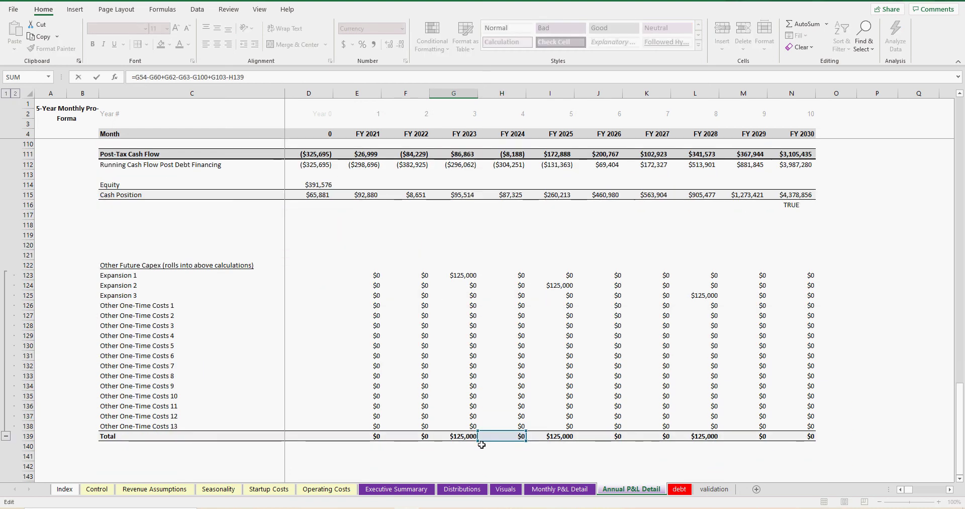
pyautogui.moveTo(478, 437); pyautogui.dragTo(502, 436)
pyautogui.scroll(4, 499, 394)
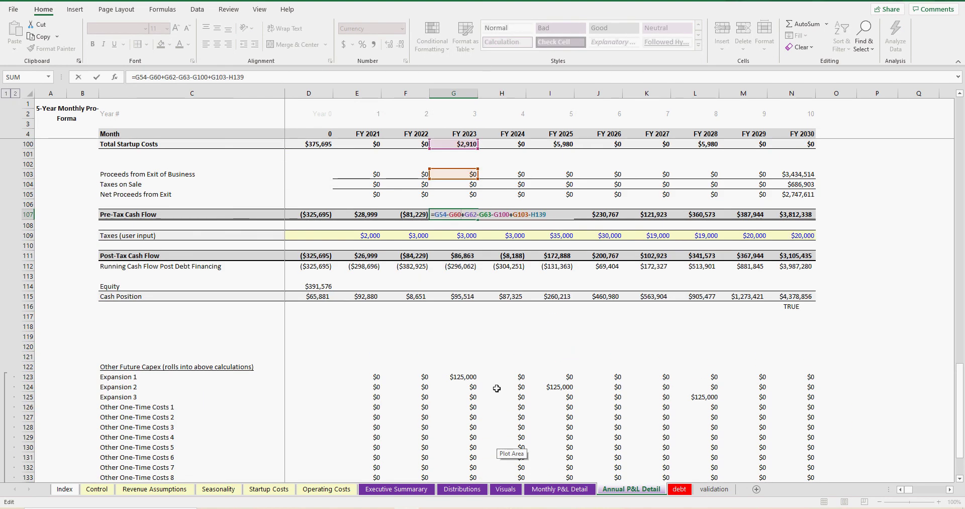
pyautogui.press('Return')
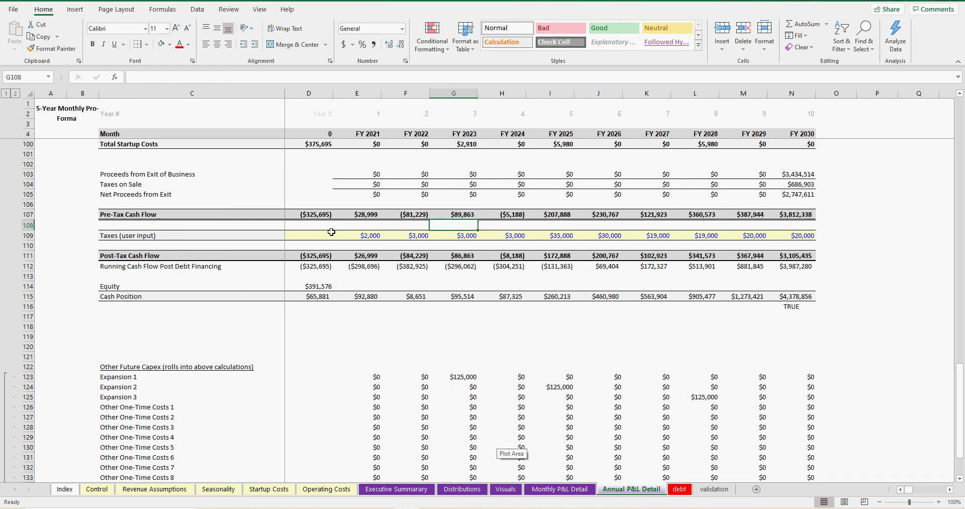
# - Correct the Year 0 Pre-Tax Cash Flow formula so its Other Future Capex reference points to the Year 0 total in D139
pyautogui.doubleClick(322, 217)
pyautogui.scroll(-5, 351, 301)
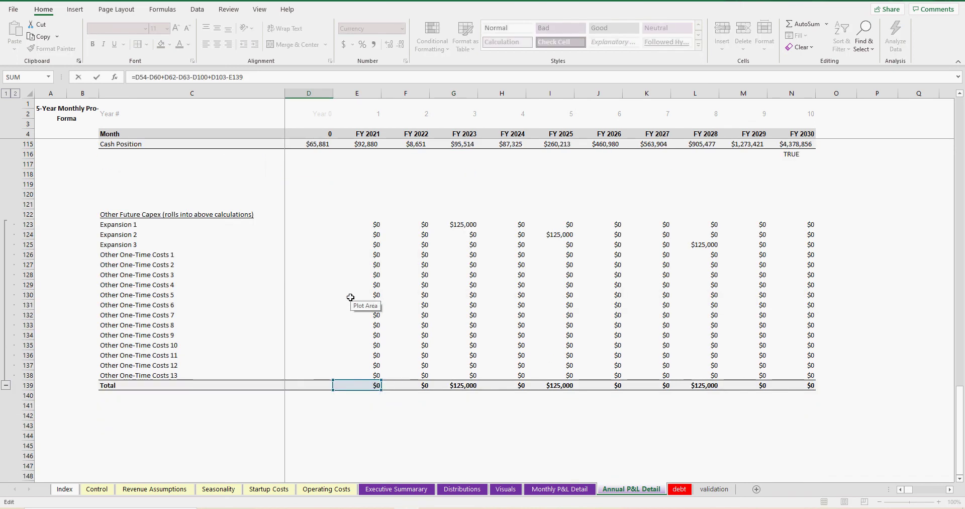
pyautogui.moveTo(320, 380); pyautogui.dragTo(368, 379)
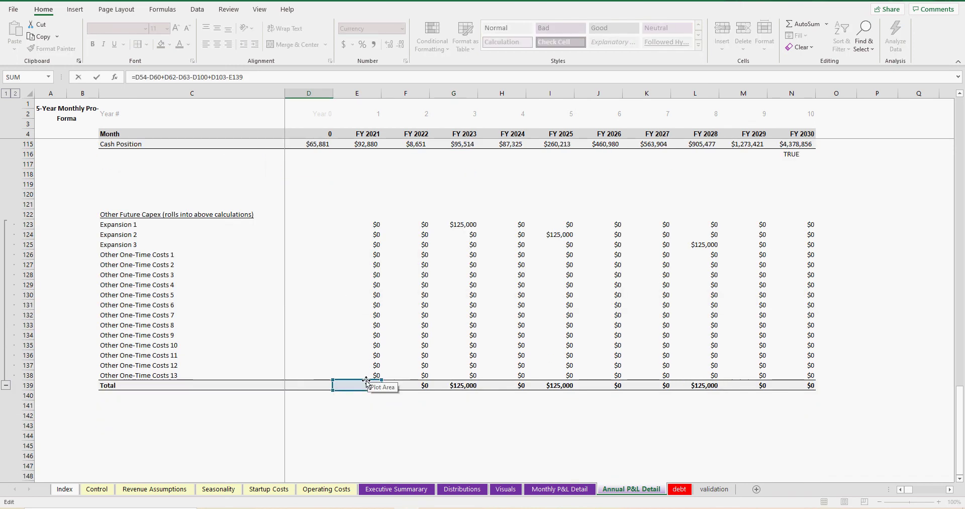
pyautogui.click(322, 385)
pyautogui.press('Return')
# - Fill the Year 0 Pre-Tax Cash Flow formula across the row through FY 2030
pyautogui.scroll(3, 343, 313)
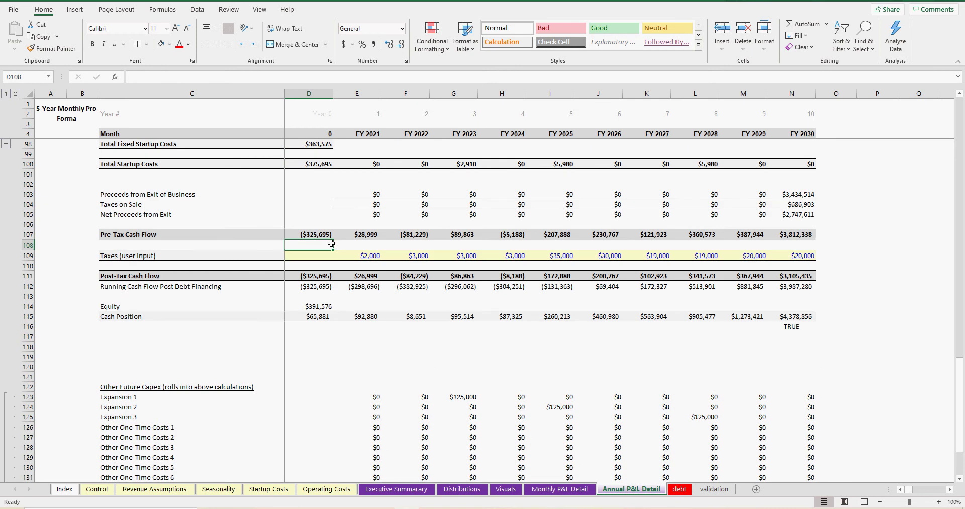
pyautogui.click(324, 235)
pyautogui.moveTo(332, 240); pyautogui.dragTo(807, 242)
pyautogui.click(836, 336)
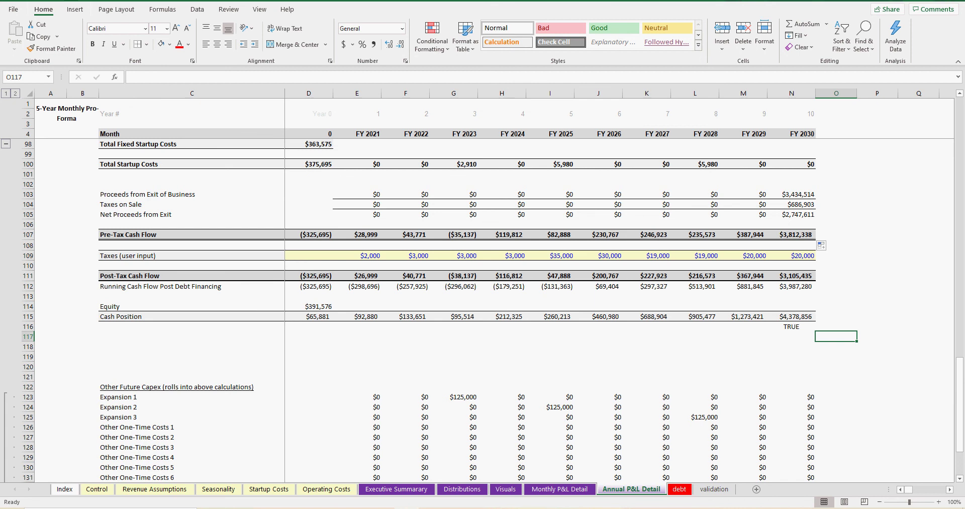
# - Check the Year 0 and Aug-21 Pre-Tax Cash Flow formulas on the Monthly P&L Detail sheet for their capex total reference
pyautogui.click(559, 489)
pyautogui.scroll(-1, 379, 346)
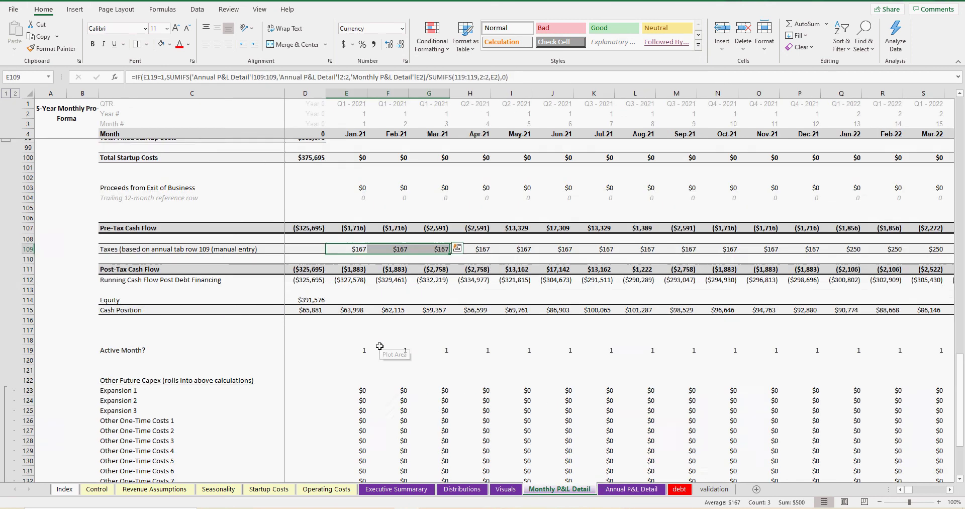
pyautogui.click(315, 225)
pyautogui.scroll(-7, 324, 334)
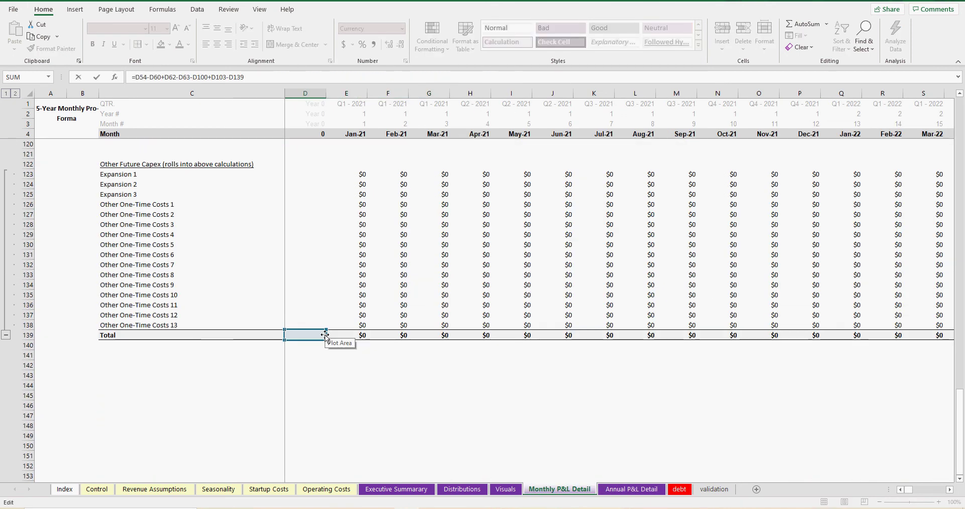
pyautogui.scroll(4, 586, 434)
pyautogui.scroll(3, 585, 434)
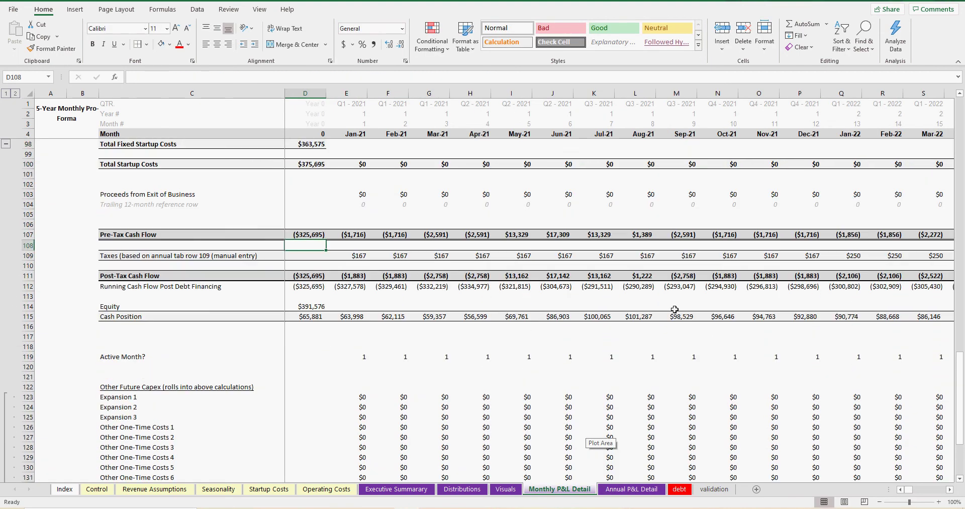
pyautogui.doubleClick(646, 234)
pyautogui.scroll(-5, 661, 358)
pyautogui.scroll(5, 661, 358)
pyautogui.press('Return')
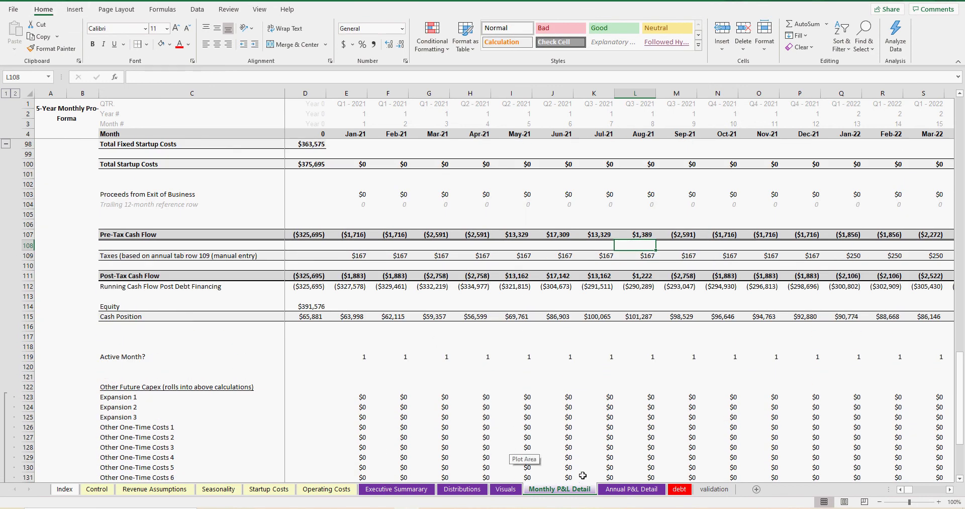
# - Compare the FY 2030 Cash Position on the Annual P&L Detail sheet with the Dec-30 Cash Position on the Monthly P&L Detail sheet
pyautogui.click(622, 490)
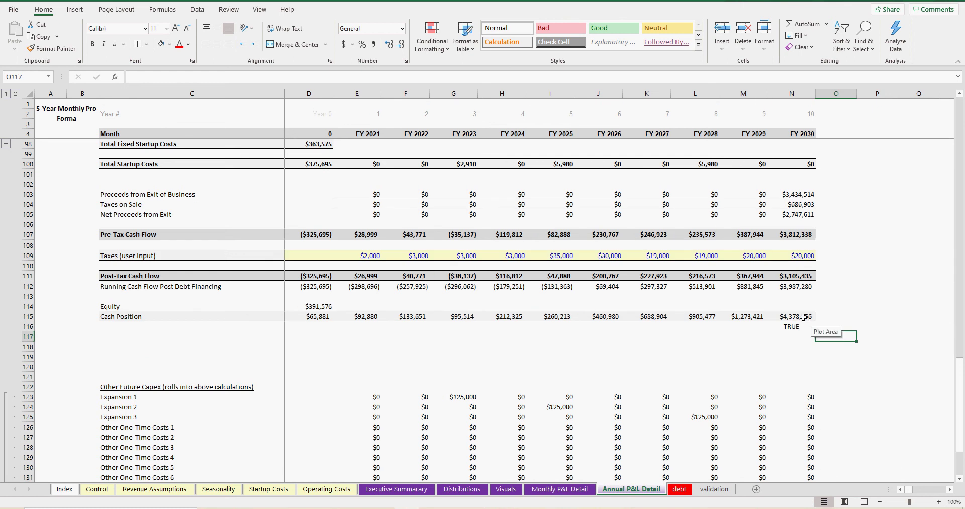
pyautogui.click(804, 316)
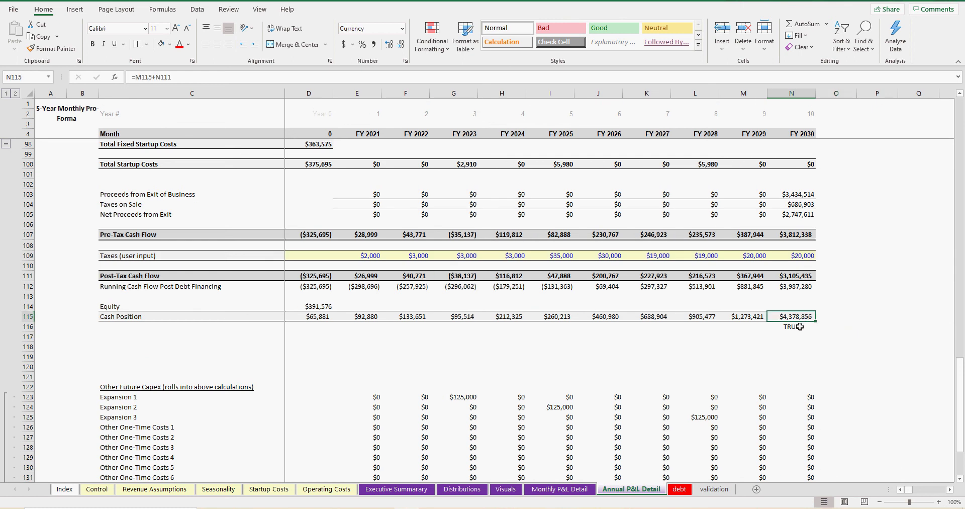
pyautogui.click(574, 488)
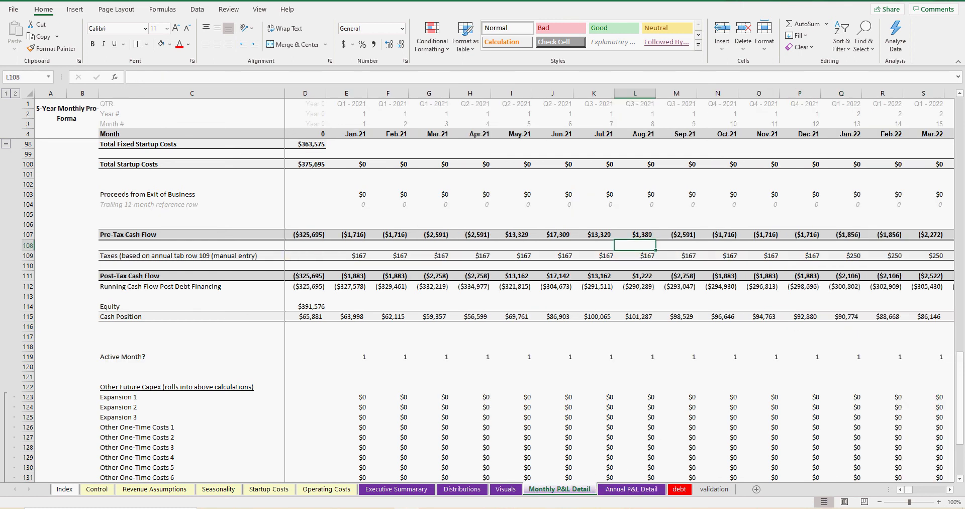
pyautogui.moveTo(907, 489); pyautogui.dragTo(951, 494)
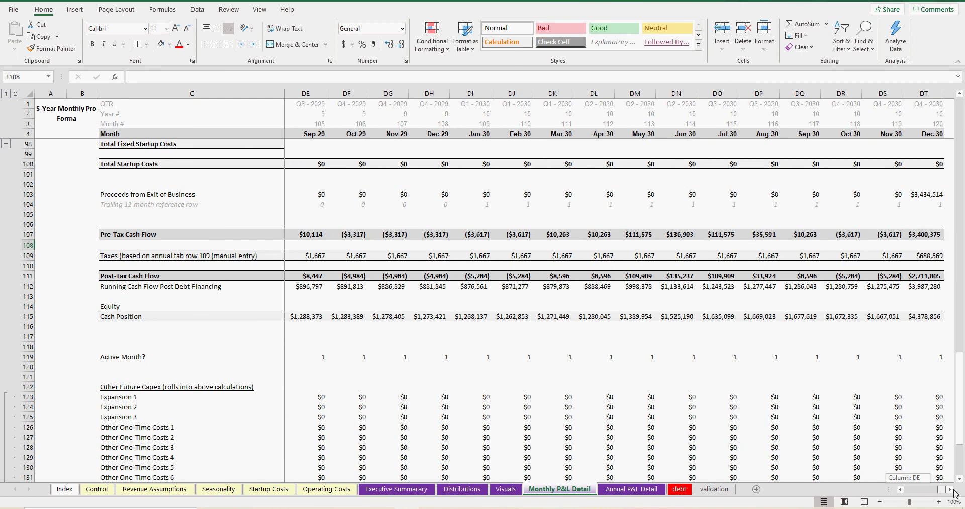
pyautogui.scroll(-5, 914, 395)
pyautogui.scroll(5, 918, 394)
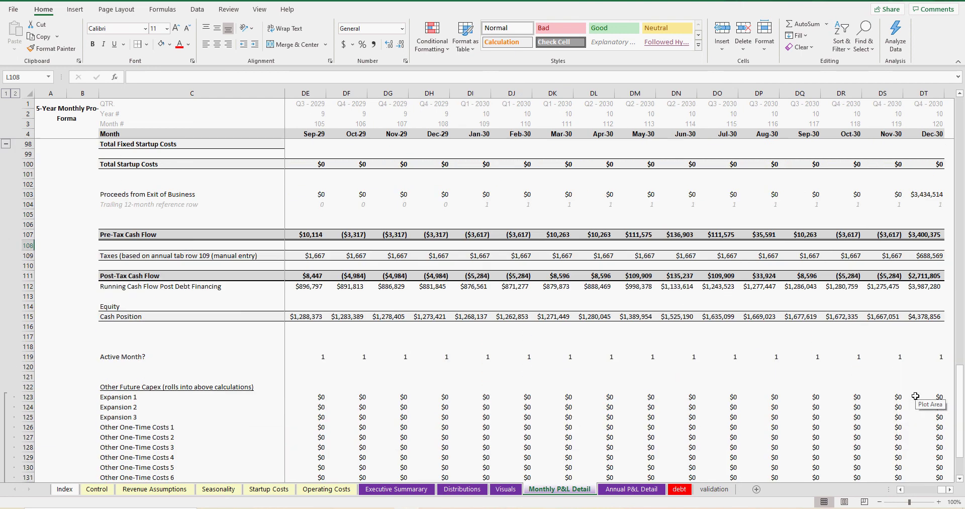
pyautogui.click(919, 316)
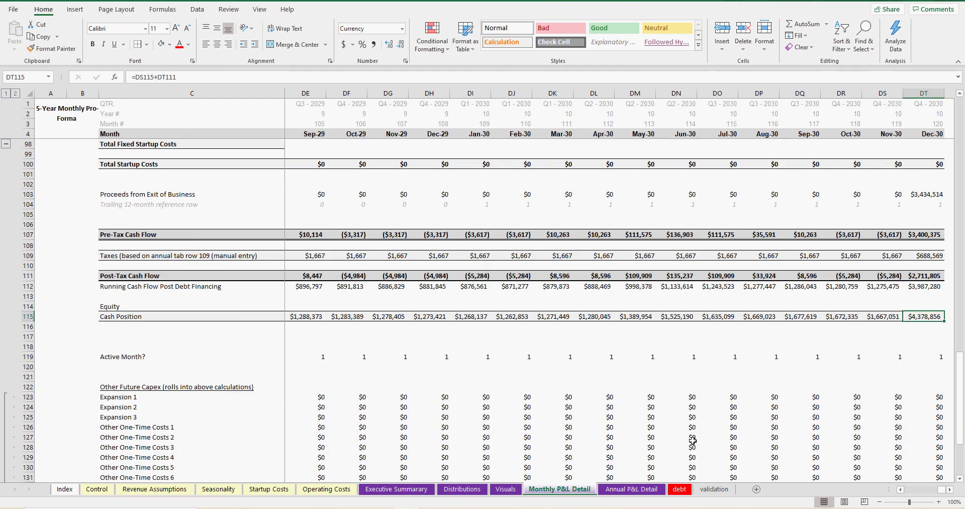
pyautogui.click(631, 489)
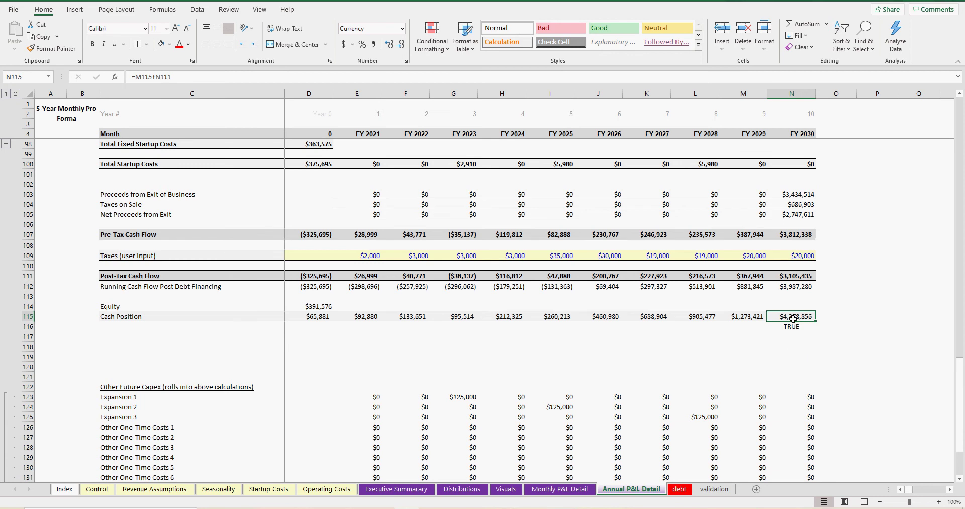
# - Examine the FY 2030 Cash Position on the Executive Summarary sheet
pyautogui.click(397, 488)
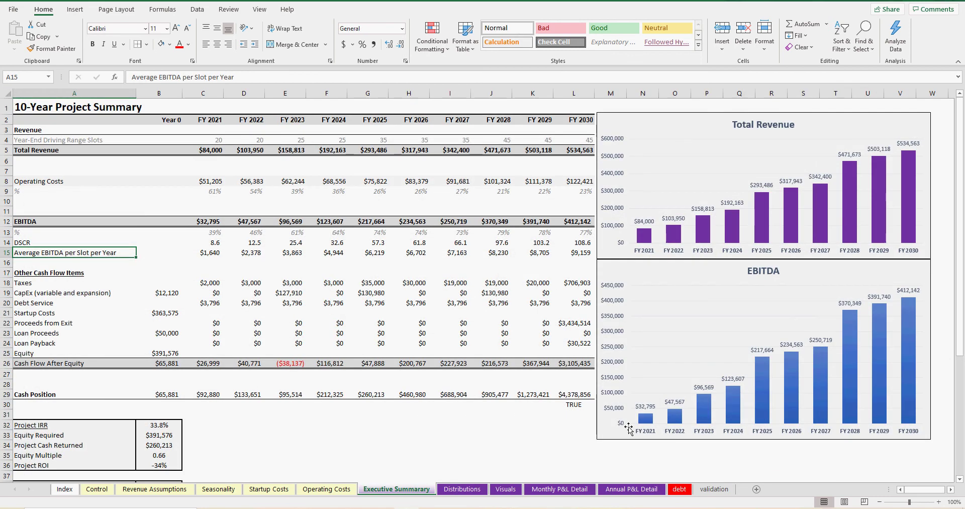
pyautogui.click(576, 395)
pyautogui.click(569, 438)
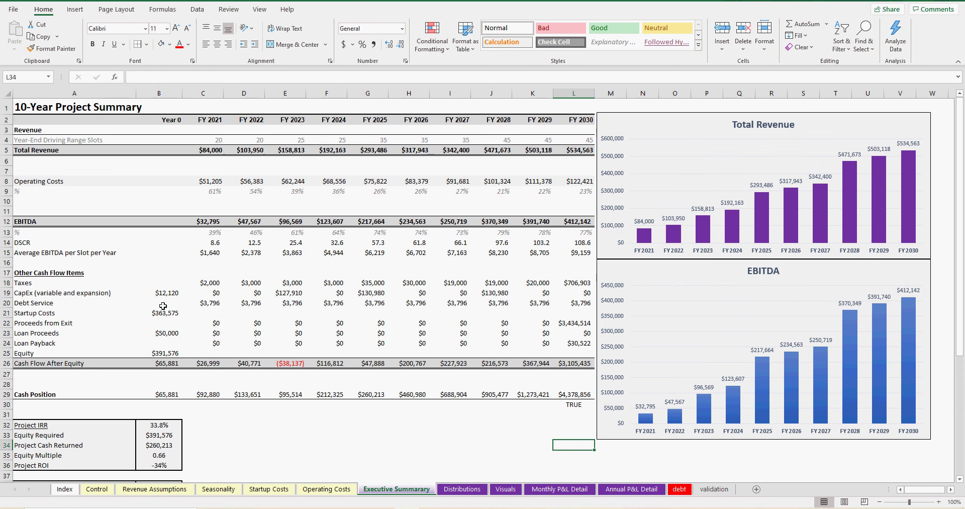
# - Enter a check in B30 testing whether Year 0 Cash Flow After Equity (B26) equals 'Annual P&L Detail'!D111
pyautogui.click(167, 404)
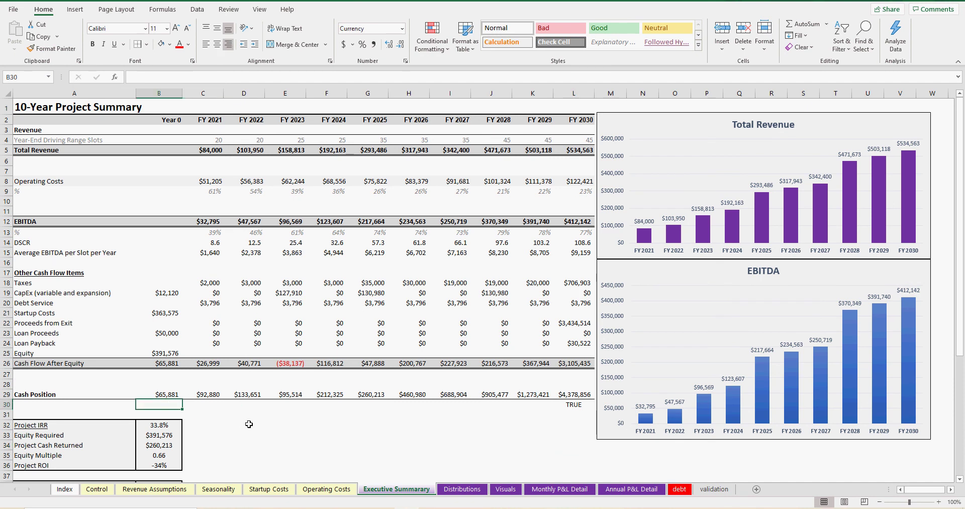
pyautogui.write('=')
pyautogui.click(167, 365)
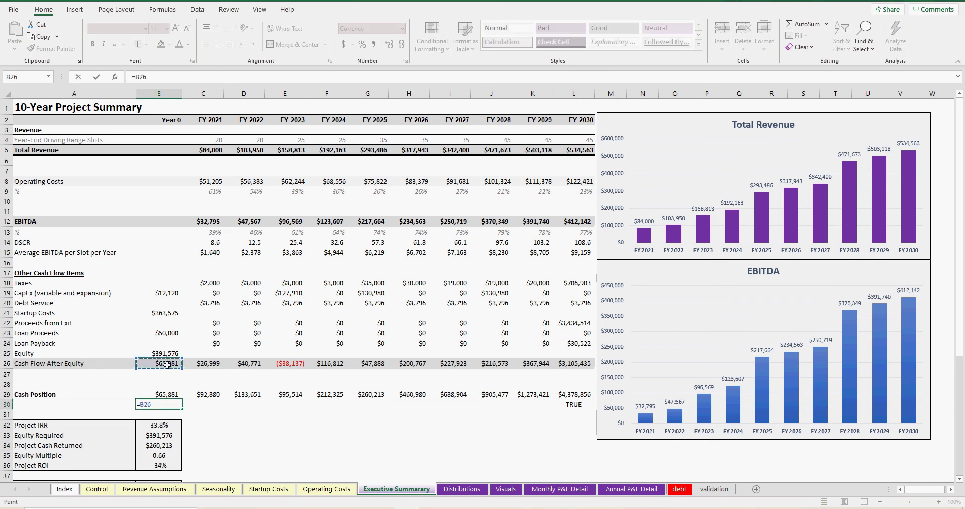
pyautogui.write('=')
pyautogui.click(621, 489)
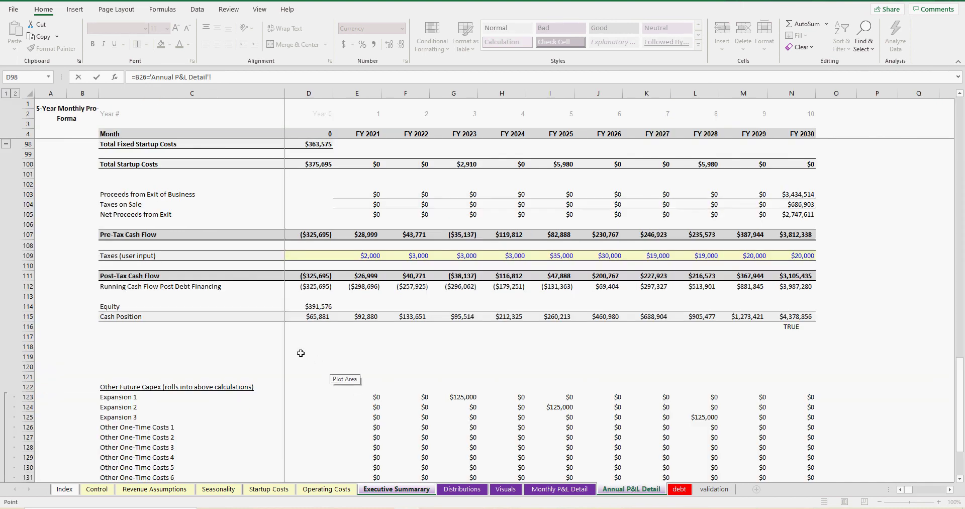
pyautogui.click(316, 275)
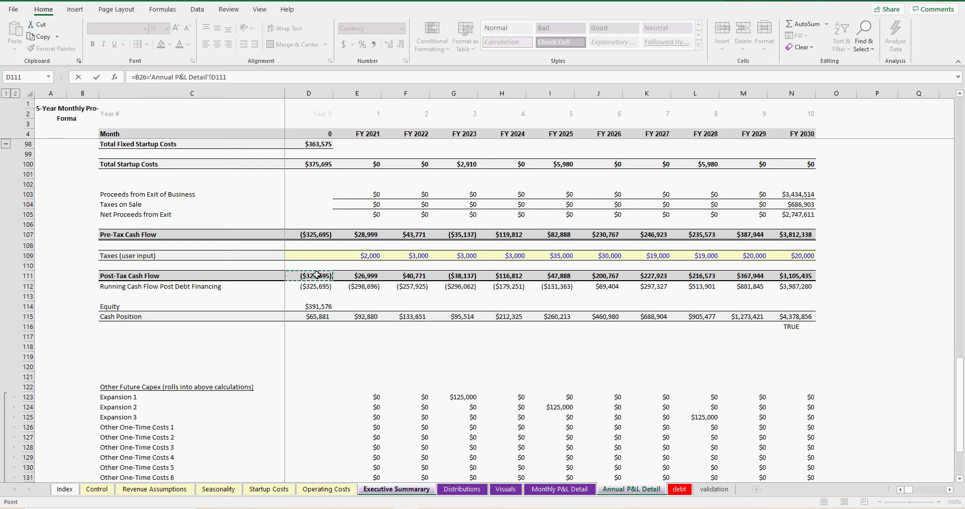
pyautogui.press('Return')
pyautogui.click(172, 404)
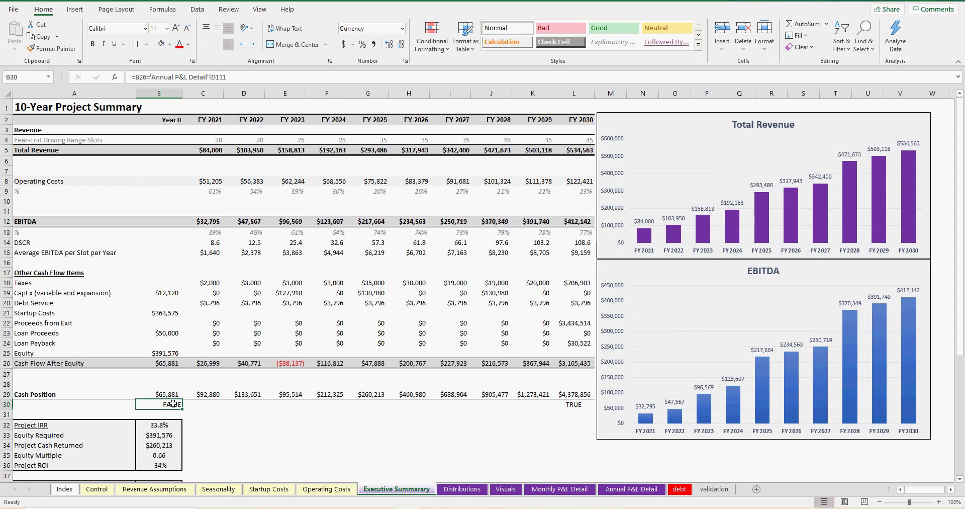
# - Replace the B30 check with a test of whether B26 equals 'Annual P&L Detail'!D111 plus 'Annual P&L Detail'!D114
pyautogui.write('=')
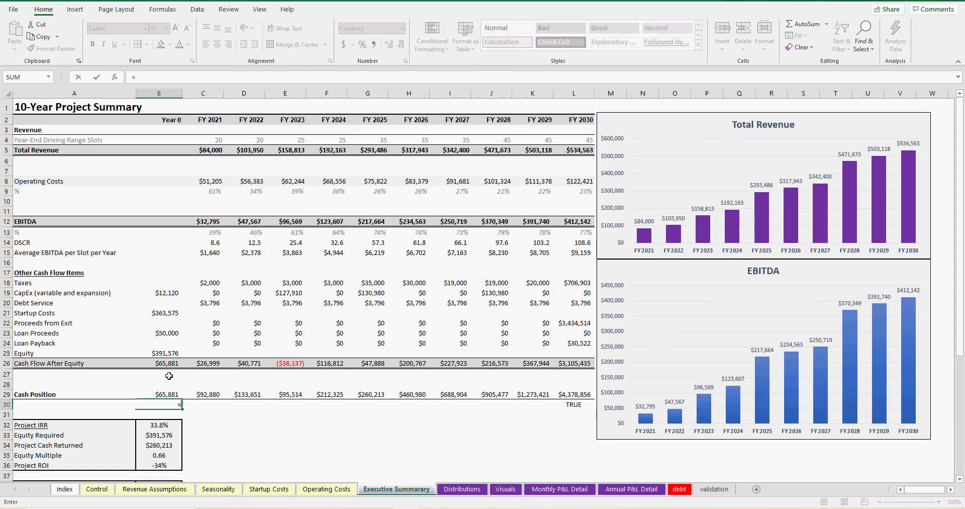
pyautogui.click(166, 363)
pyautogui.write('=')
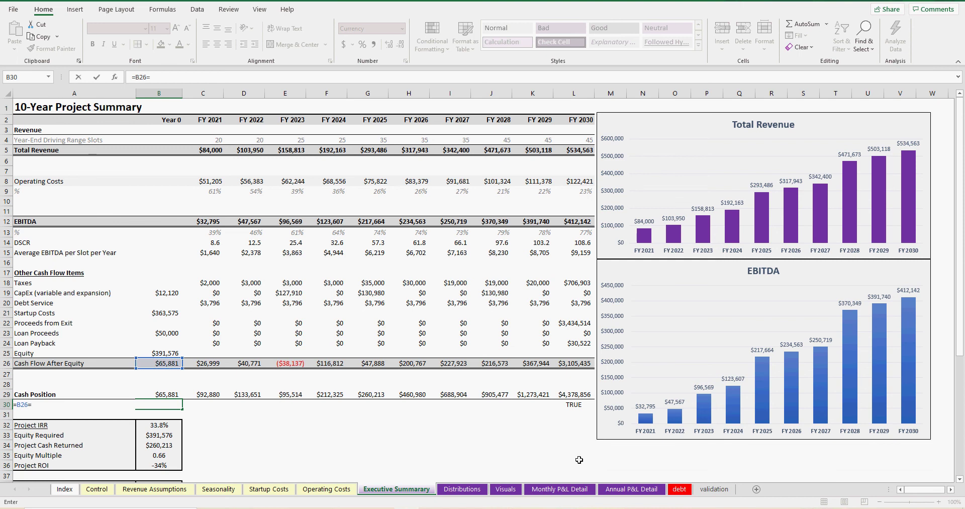
pyautogui.click(631, 488)
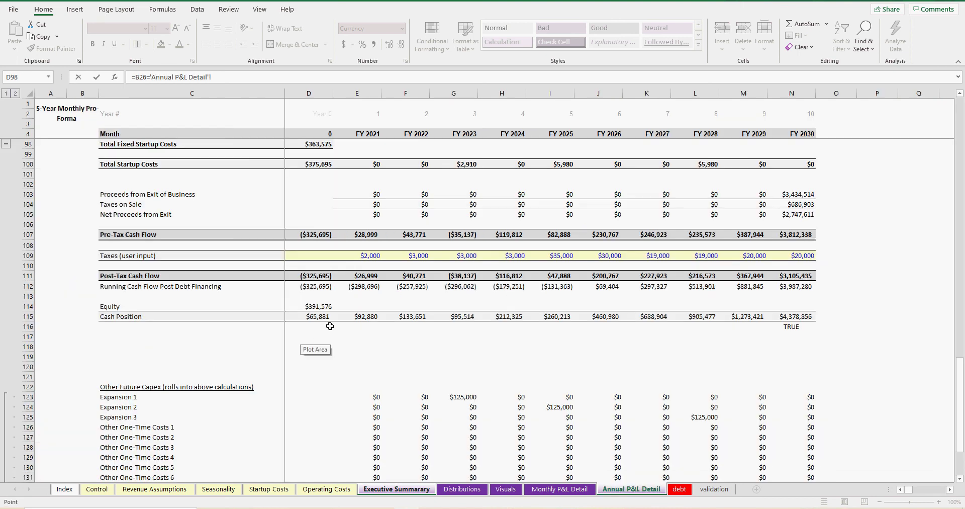
pyautogui.click(320, 277)
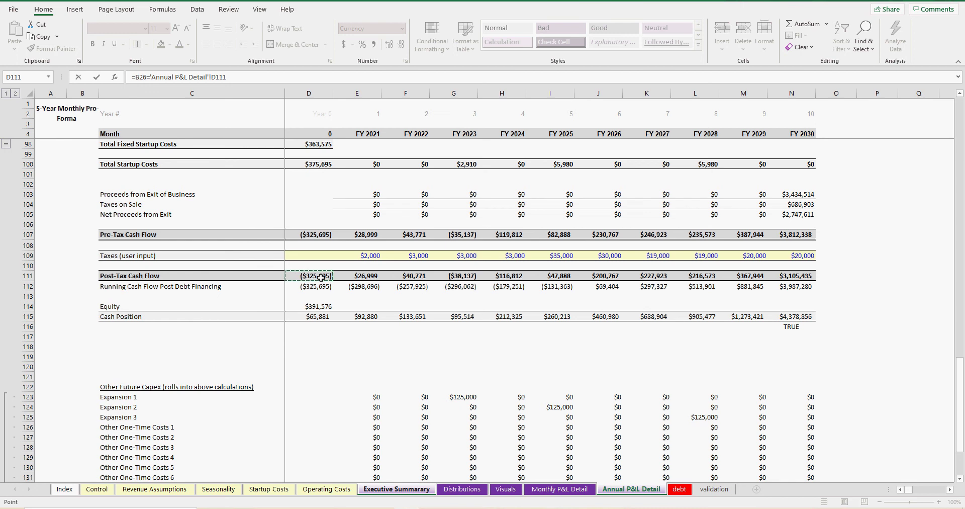
pyautogui.write('+')
pyautogui.click(317, 306)
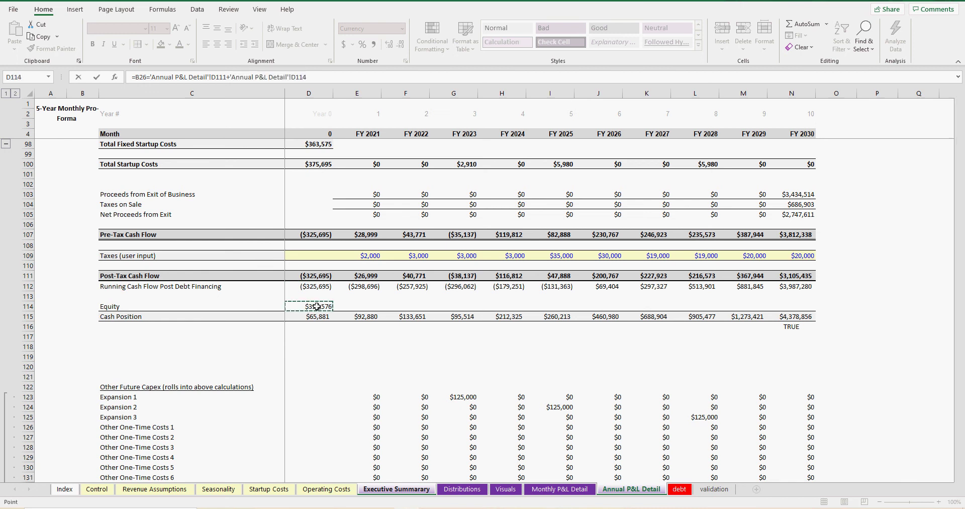
pyautogui.press('Return')
# - Copy the B30 check across row 30 through FY 2029 (K30) and center the results in B30:K30
pyautogui.click(177, 404)
pyautogui.moveTo(182, 408); pyautogui.dragTo(583, 412)
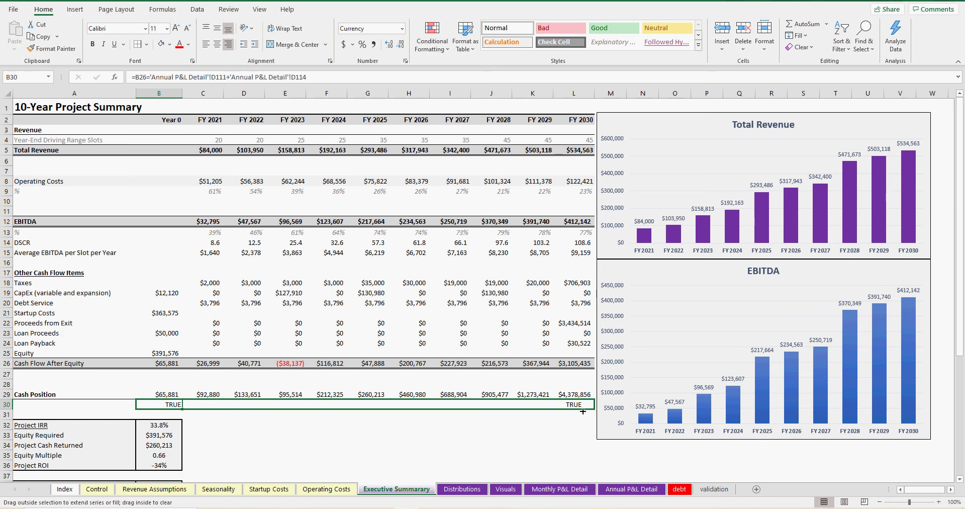
pyautogui.moveTo(583, 412); pyautogui.dragTo(259, 406)
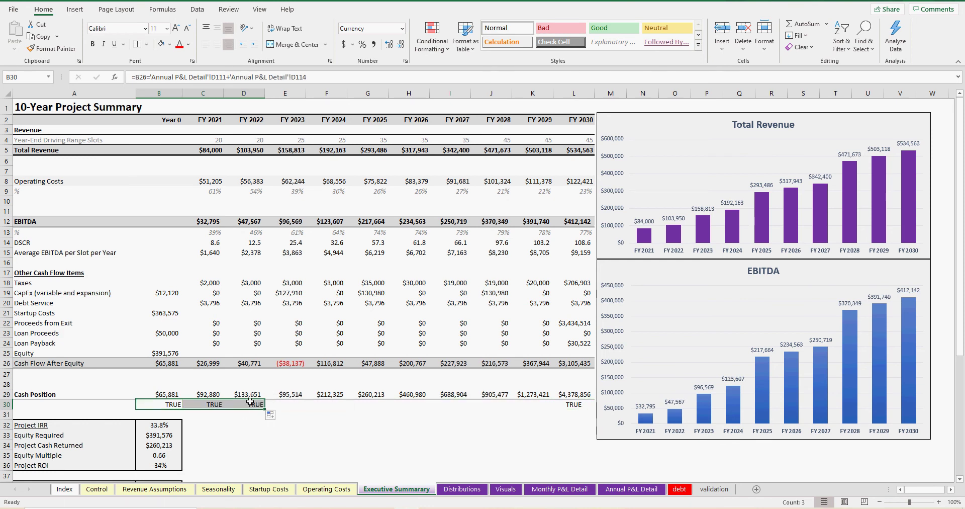
pyautogui.click(250, 403)
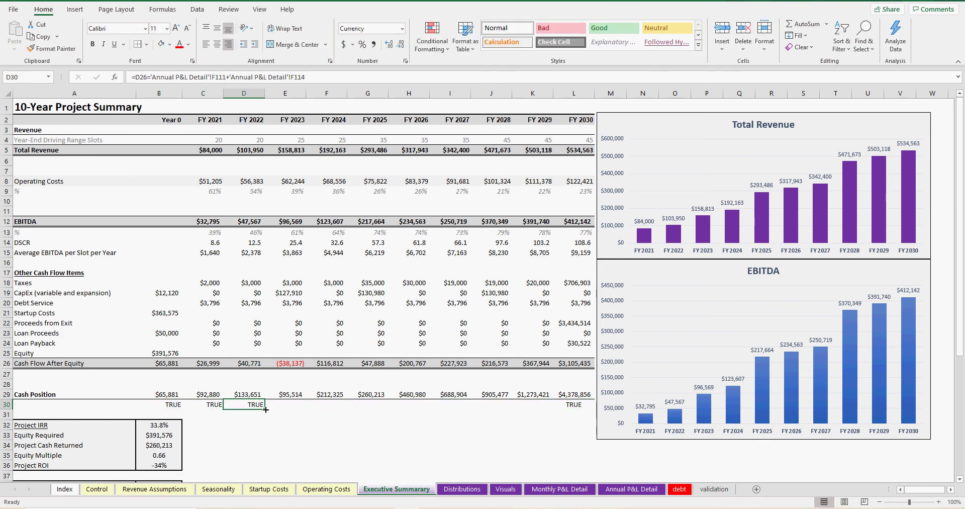
pyautogui.moveTo(266, 410); pyautogui.dragTo(545, 417)
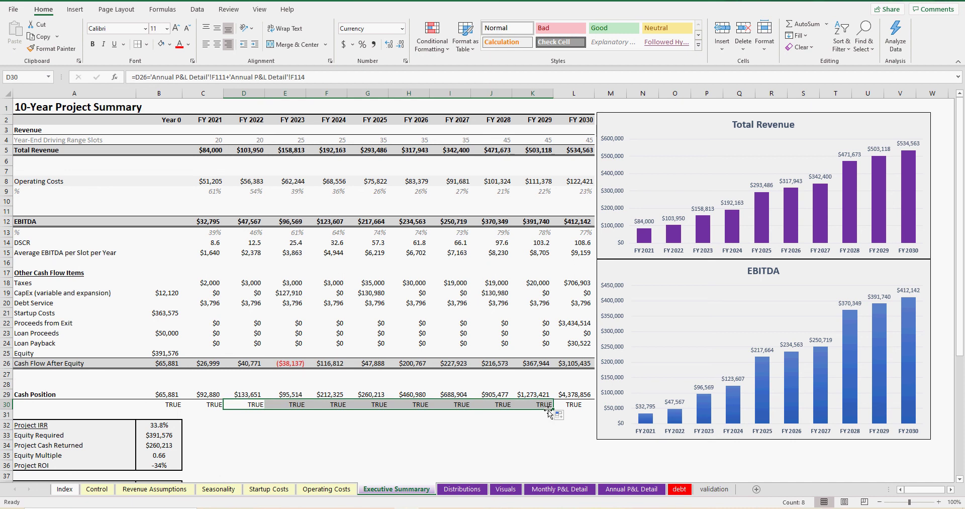
pyautogui.moveTo(168, 405); pyautogui.dragTo(528, 404)
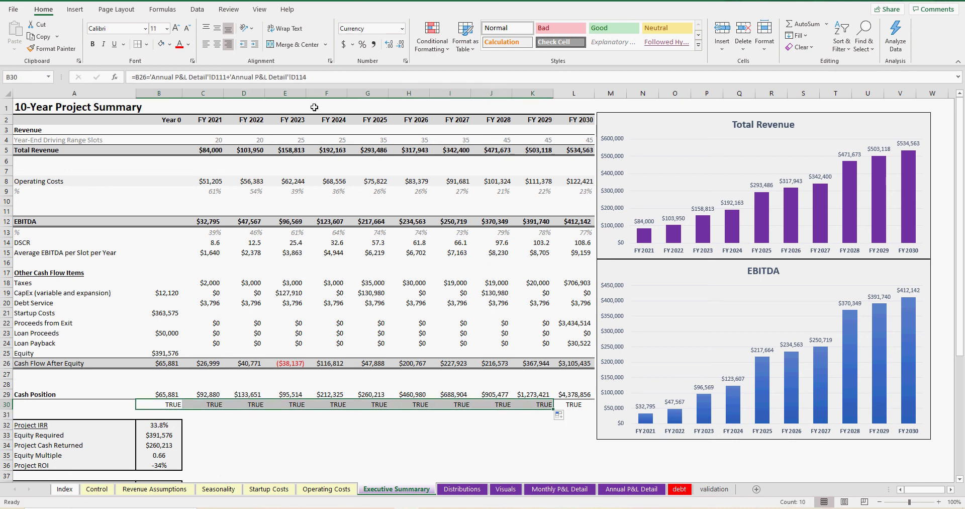
pyautogui.click(217, 44)
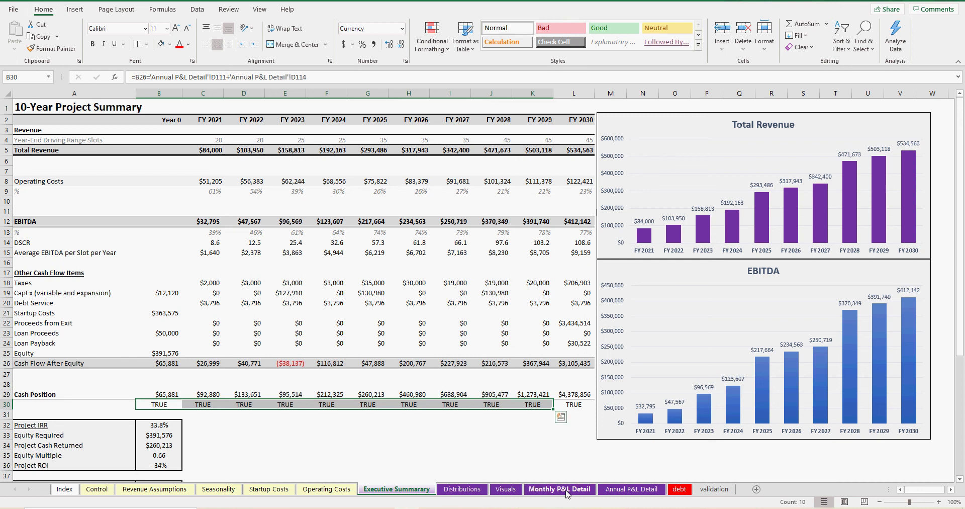
# - Look over the Monthly P&L Detail and Annual P&L Detail sheets behind the Executive Summarary figures
pyautogui.click(611, 492)
pyautogui.click(572, 496)
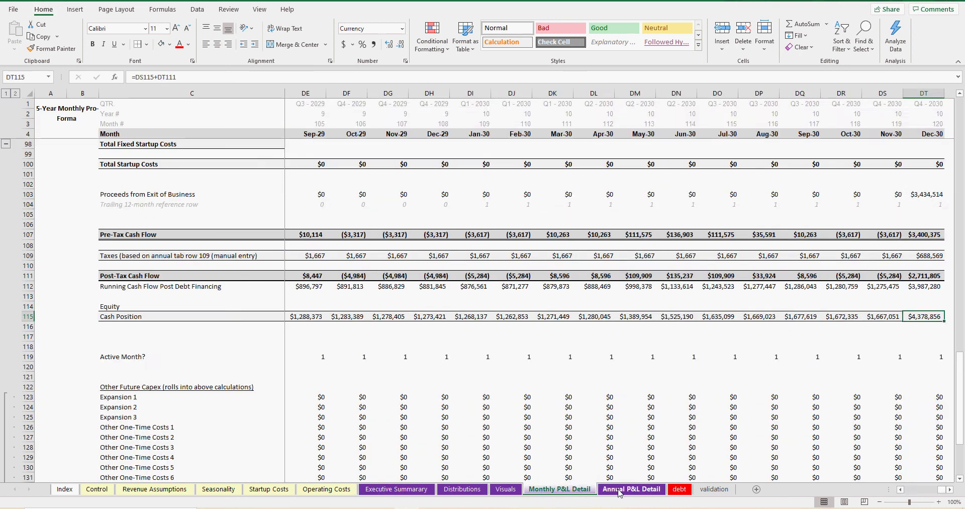
pyautogui.click(631, 488)
pyautogui.scroll(20, 523, 397)
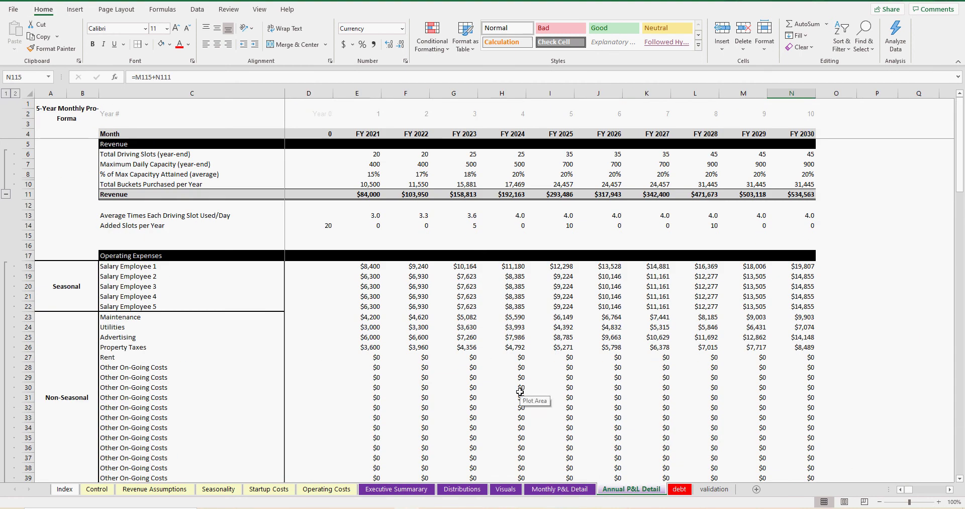
pyautogui.click(402, 490)
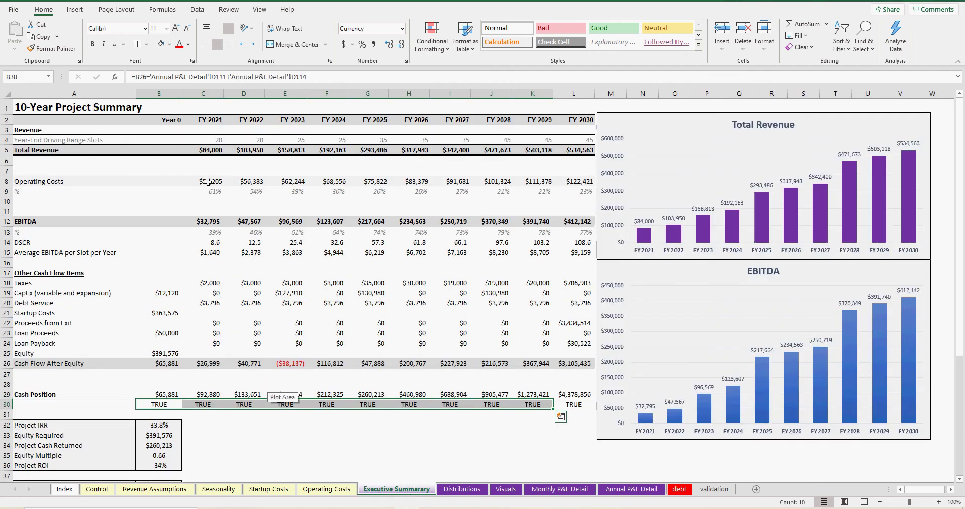
# - Review the Total Revenue, Operating Costs, EBITDA, Other Cash Flow Items and Cash Flow After Equity rows on the Executive Summarary sheet
pyautogui.moveTo(210, 150); pyautogui.dragTo(475, 150)
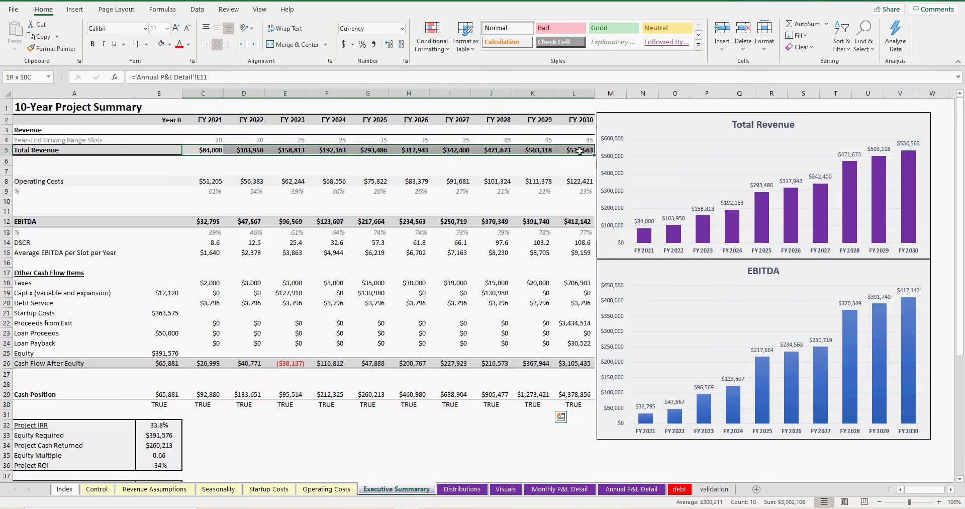
pyautogui.moveTo(207, 182); pyautogui.dragTo(561, 181)
pyautogui.moveTo(216, 224); pyautogui.dragTo(387, 222)
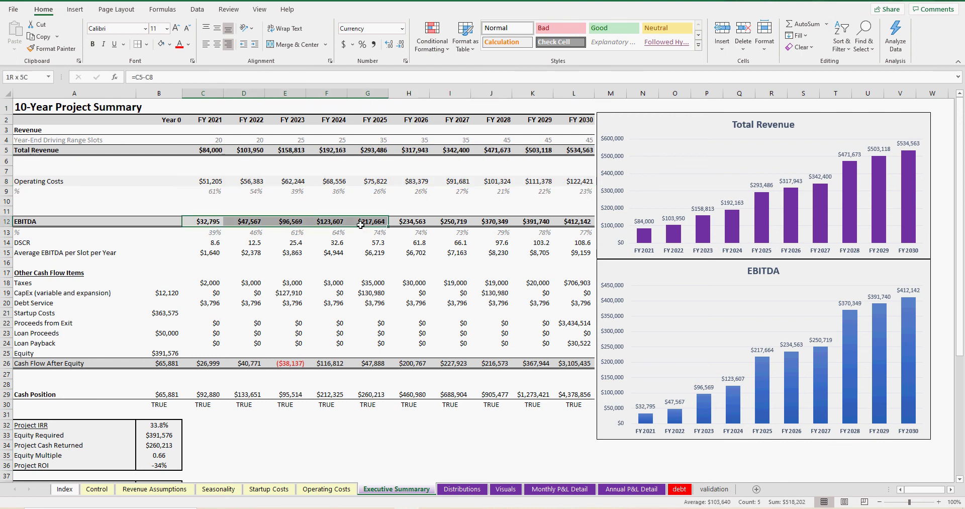
pyautogui.moveTo(191, 283); pyautogui.dragTo(424, 334)
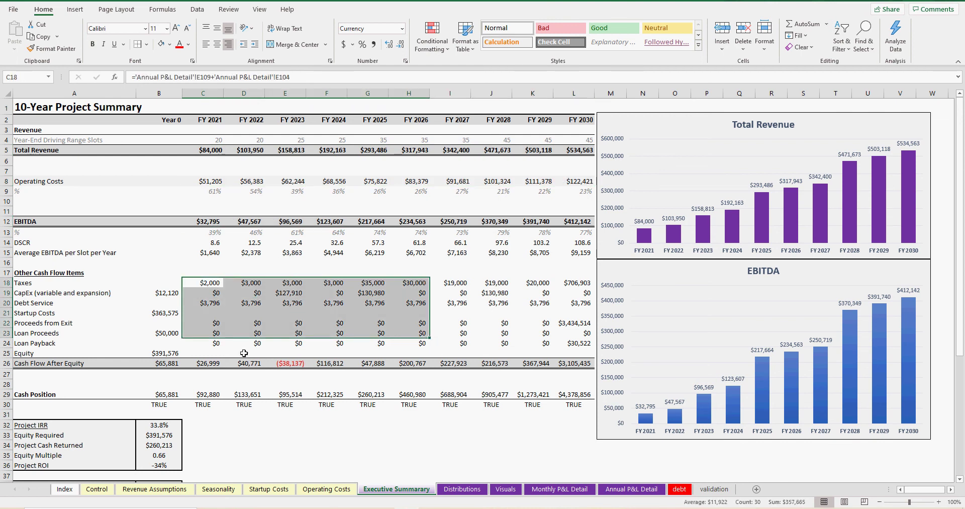
pyautogui.moveTo(161, 363); pyautogui.dragTo(386, 363)
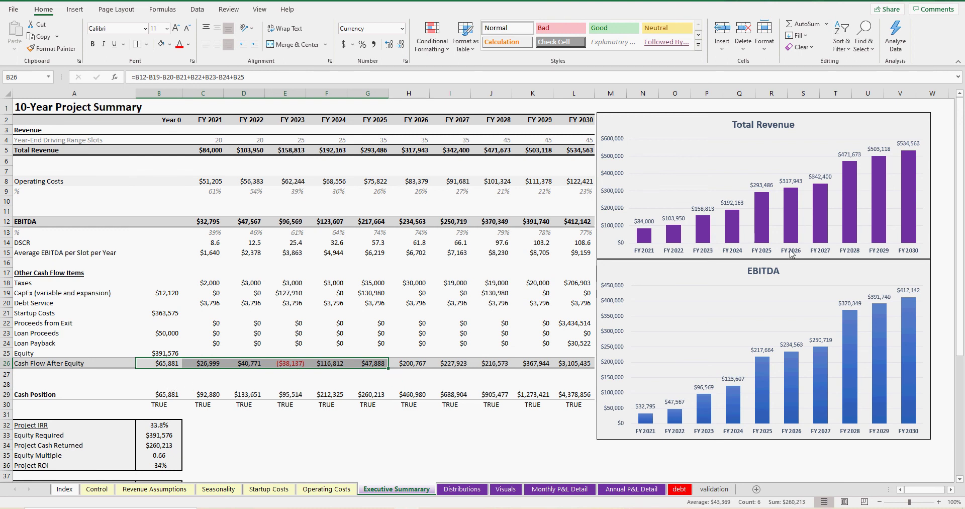
# - Inspect the Project IRR, Equity Required, Project Cash Returned and Equity Multiple formulas in B32:B35
pyautogui.scroll(-5, 337, 315)
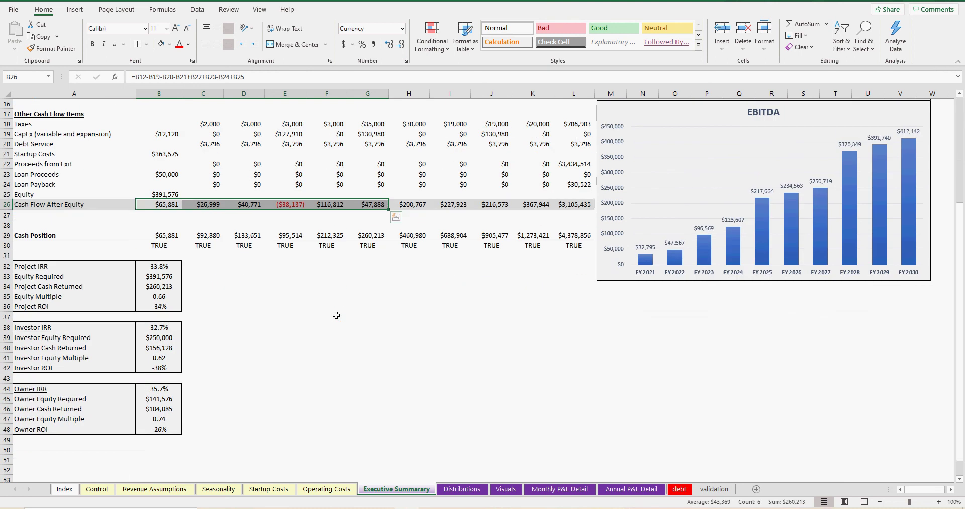
pyautogui.click(157, 268)
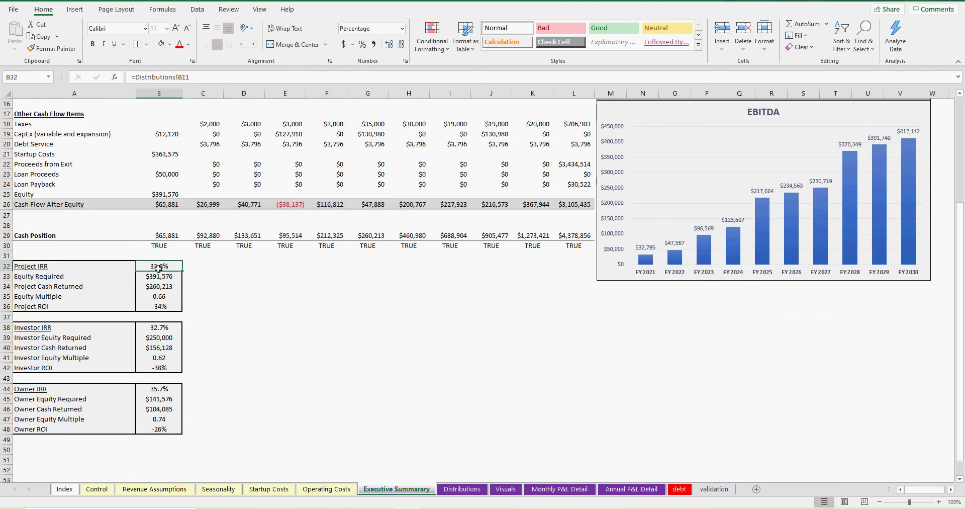
pyautogui.click(148, 278)
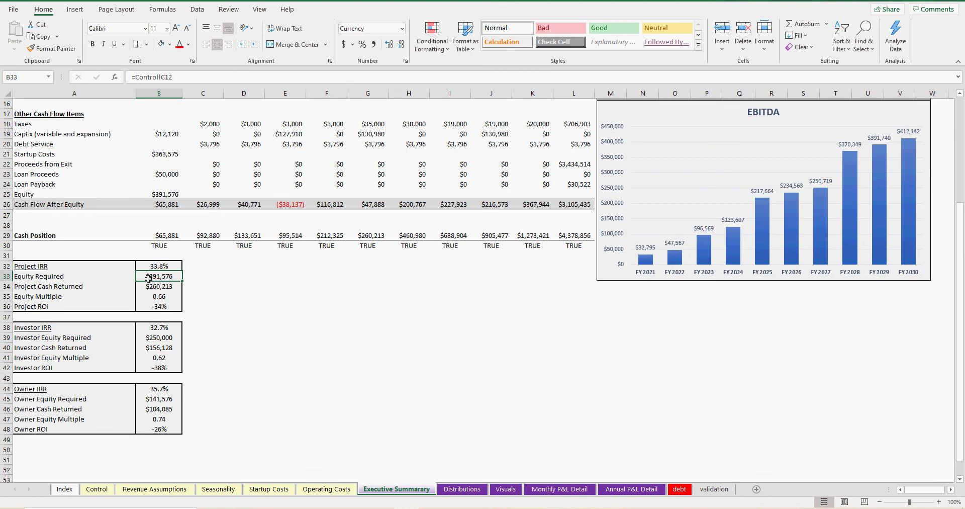
pyautogui.click(169, 288)
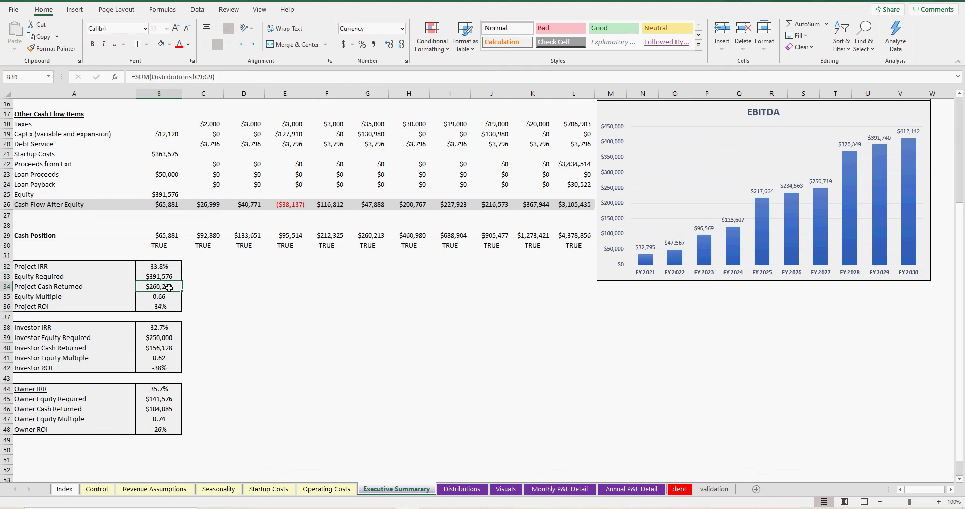
pyautogui.click(169, 296)
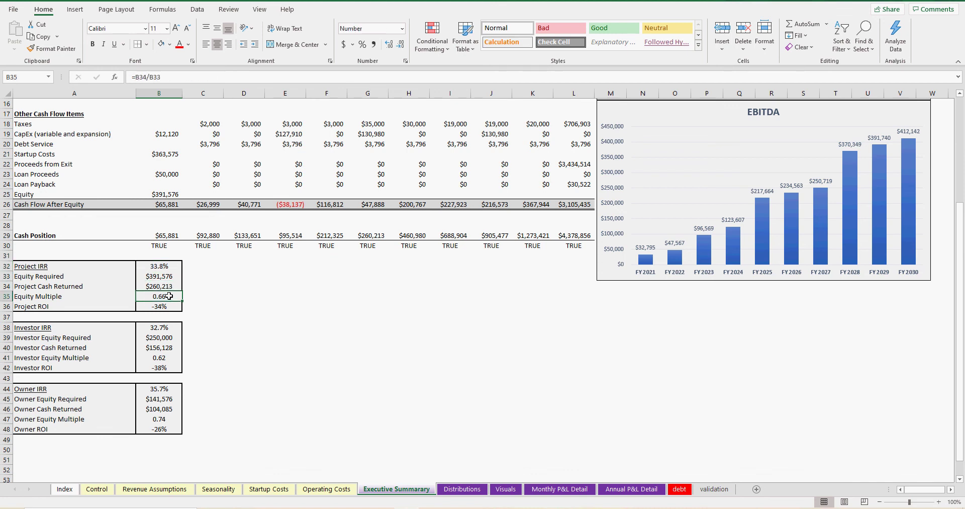
pyautogui.click(169, 277)
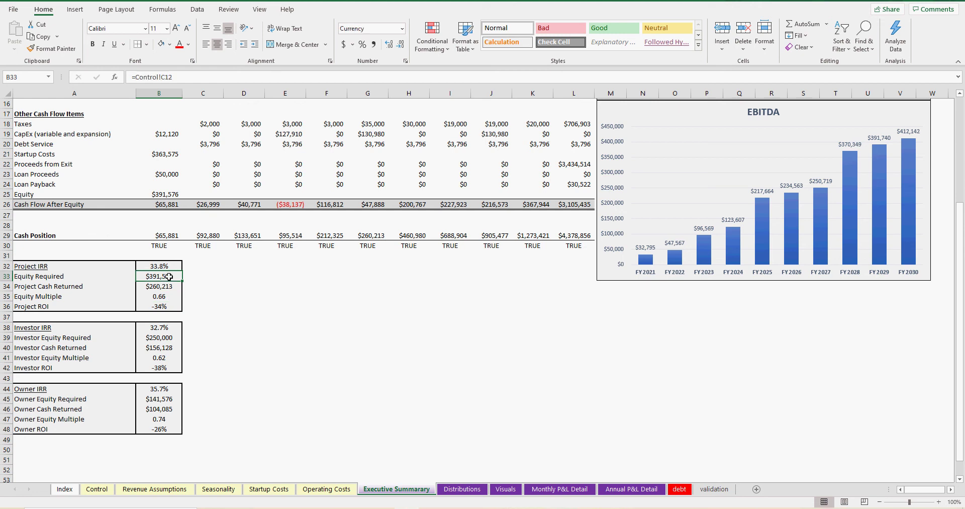
pyautogui.click(162, 297)
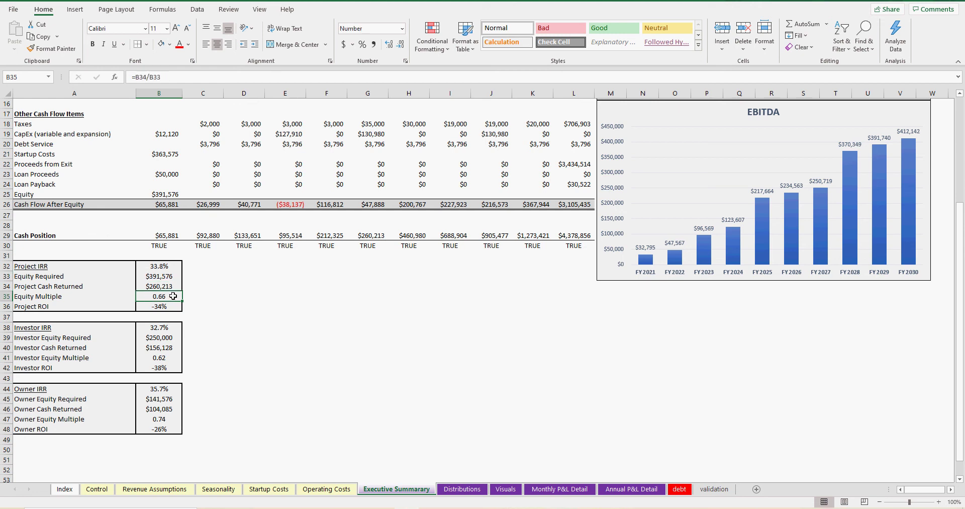
pyautogui.click(278, 312)
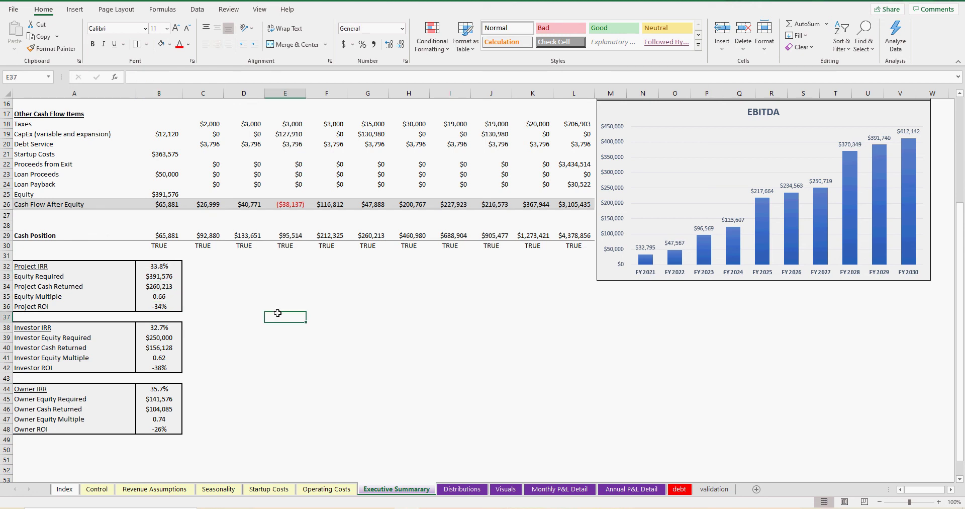
# - Check the Control sheet assumptions, the Investor Equity Multiple formula in B41 and the cash flows on the Distributions sheet
pyautogui.click(99, 491)
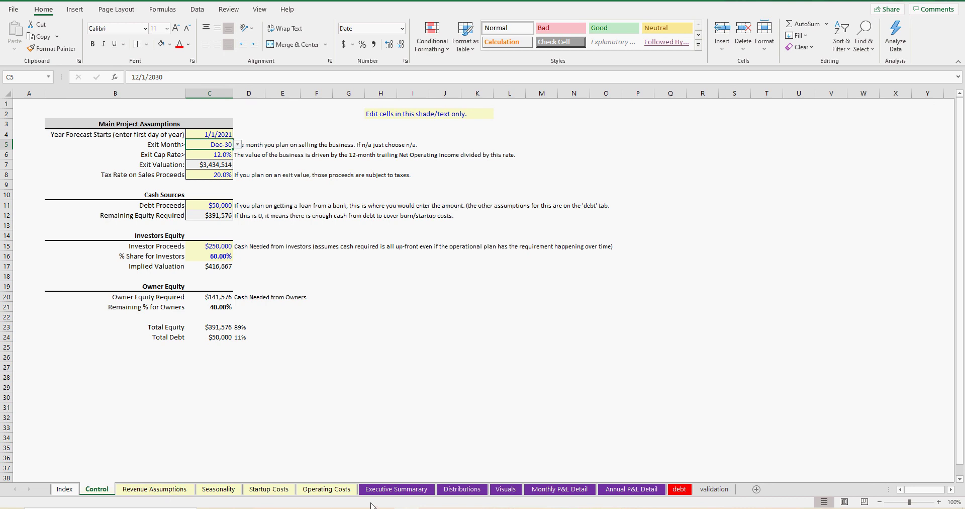
pyautogui.click(405, 491)
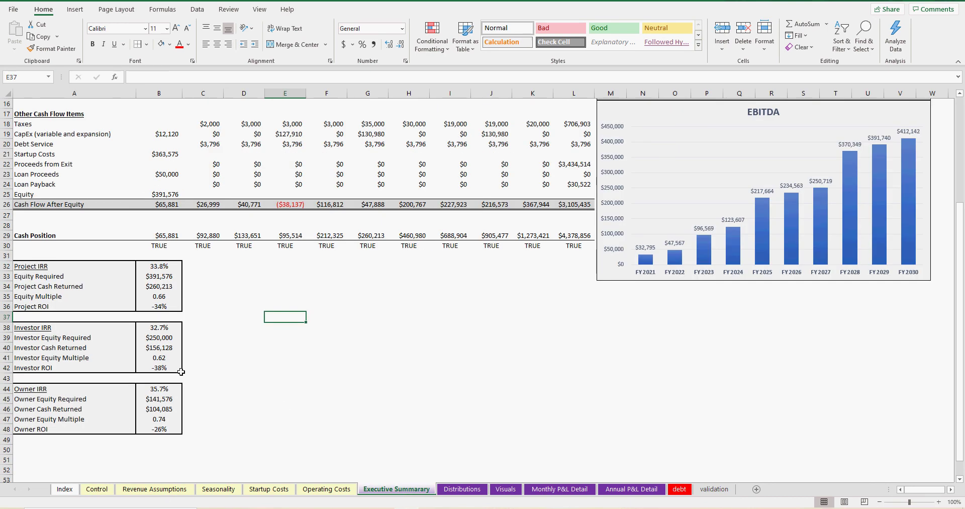
pyautogui.click(164, 357)
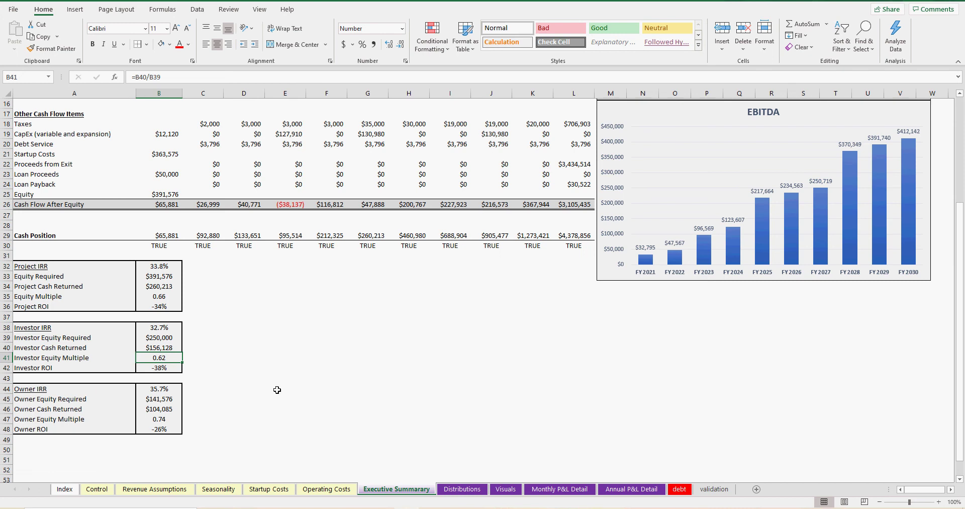
pyautogui.click(463, 491)
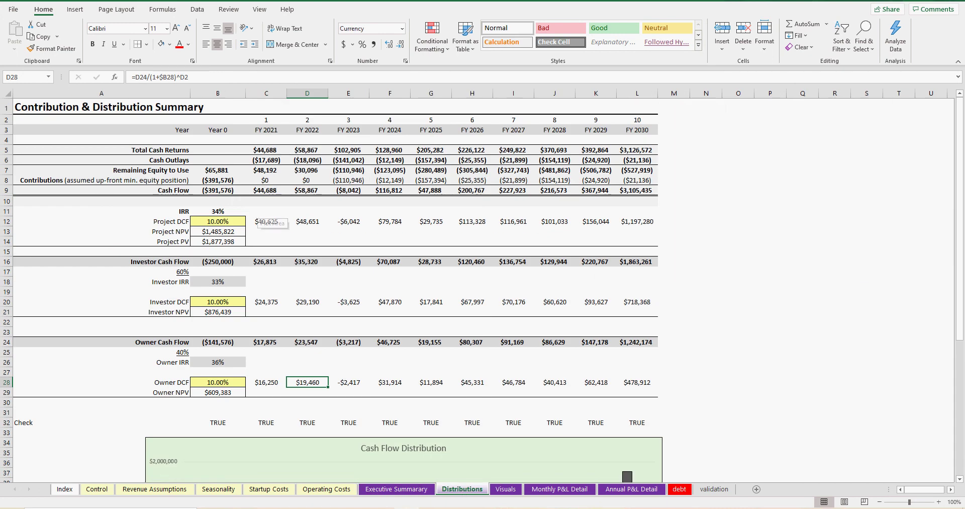
pyautogui.click(404, 495)
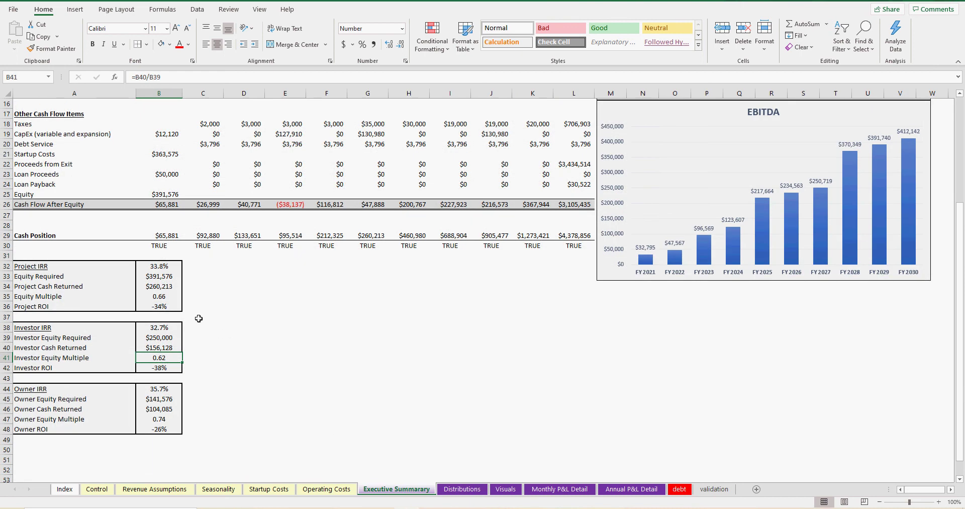
# - Examine the Project ROI, Equity Multiple and Project Cash Returned formulas, including the Distributions range that B34 sums
pyautogui.click(166, 305)
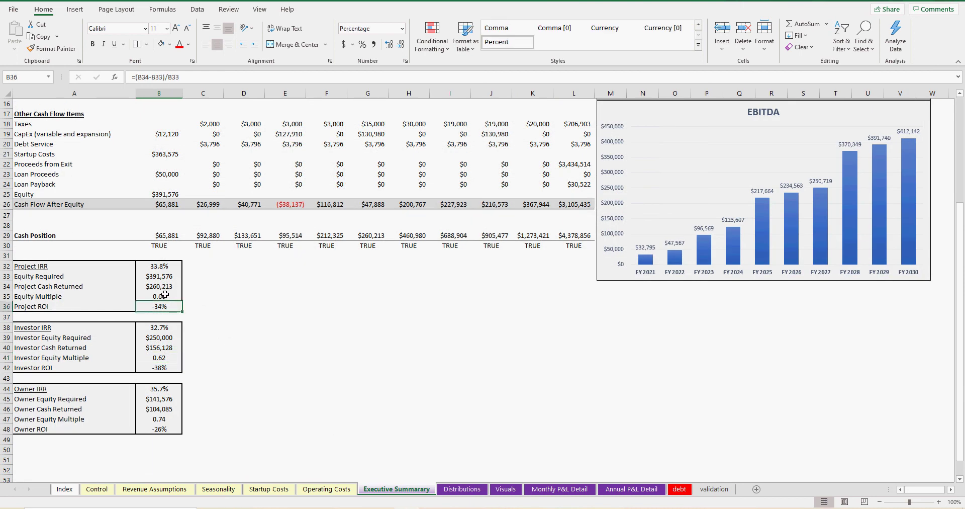
pyautogui.click(165, 294)
pyautogui.doubleClick(164, 294)
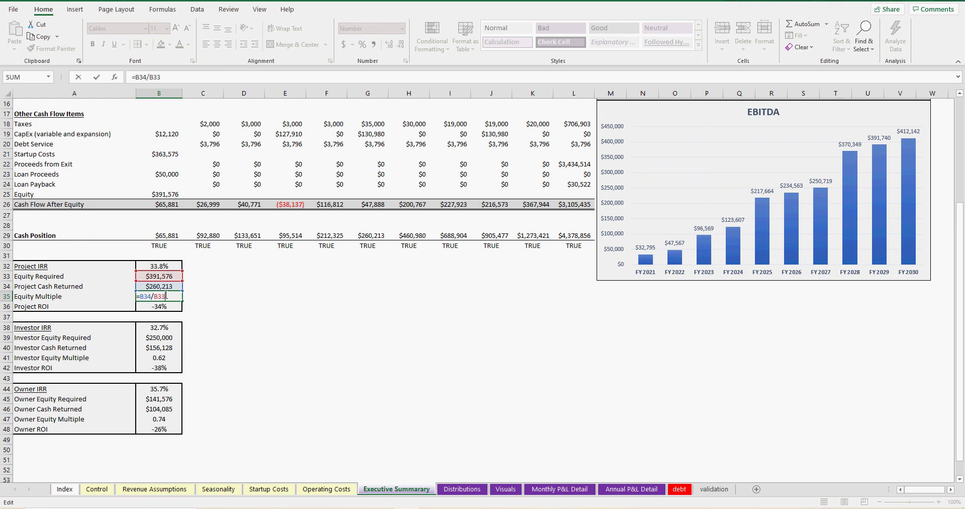
pyautogui.press('Escape')
pyautogui.click(166, 286)
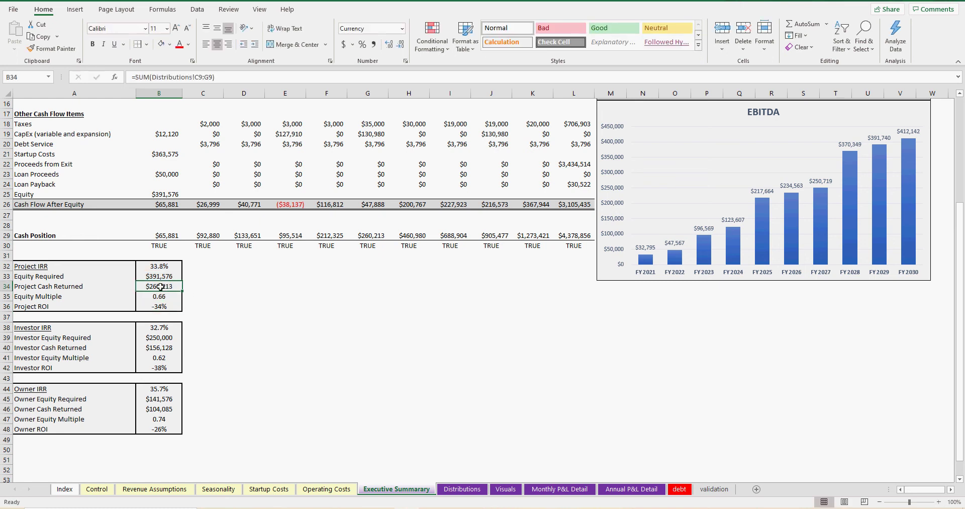
pyautogui.scroll(2, 475, 428)
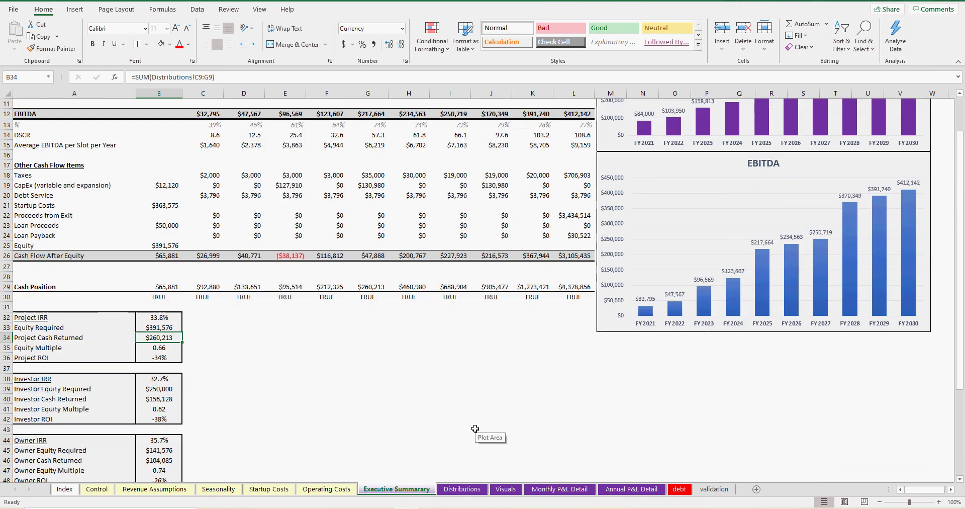
# - Extend the Project Cash Returned formula in B34 of Executive Summarary to sum Distributions C9:L9, checking the Distributions sheet first
pyautogui.scroll(2, 475, 429)
pyautogui.click(462, 491)
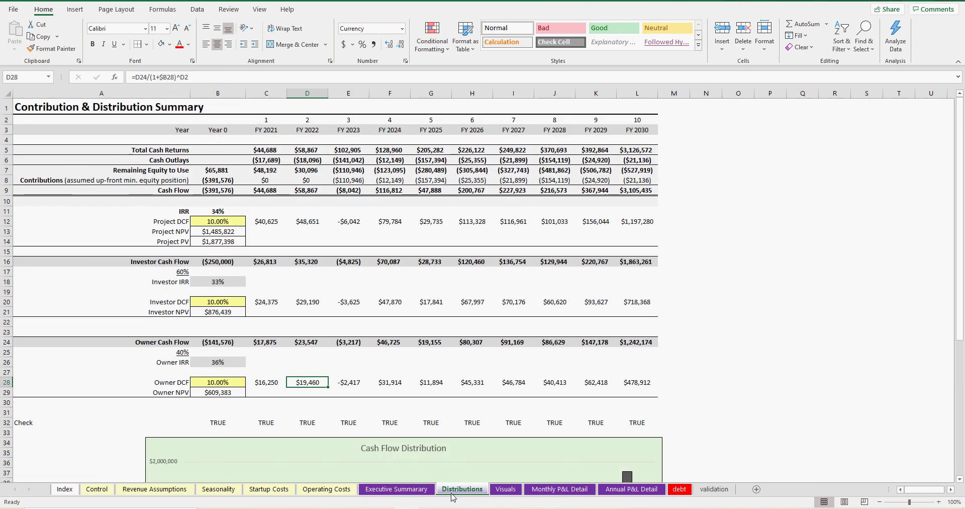
pyautogui.click(397, 489)
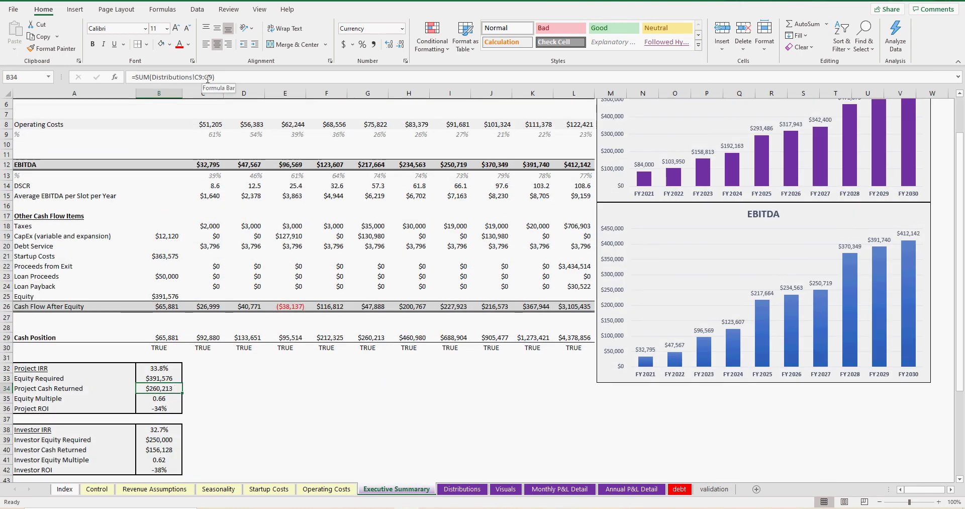
pyautogui.click(208, 79)
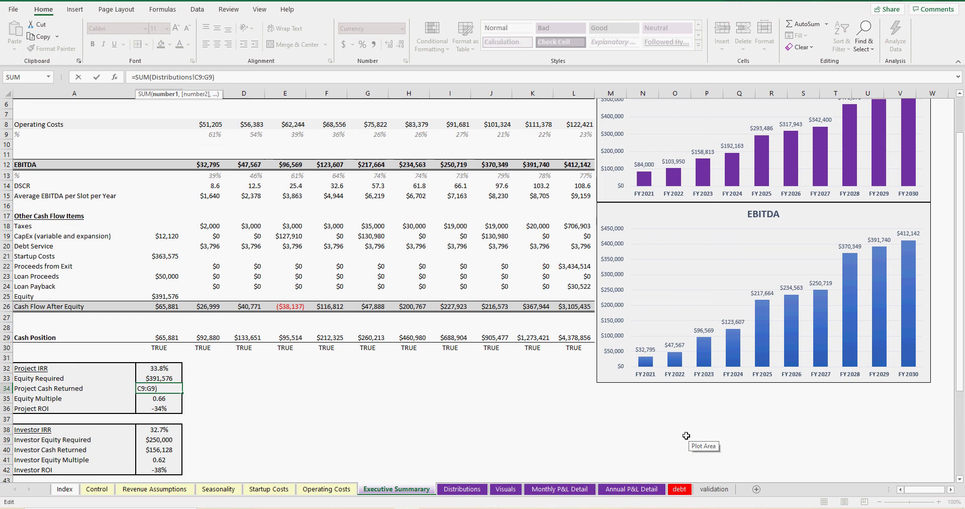
pyautogui.press('BackSpace')
pyautogui.write('L')
pyautogui.hotkey('ctrl', 'Return')
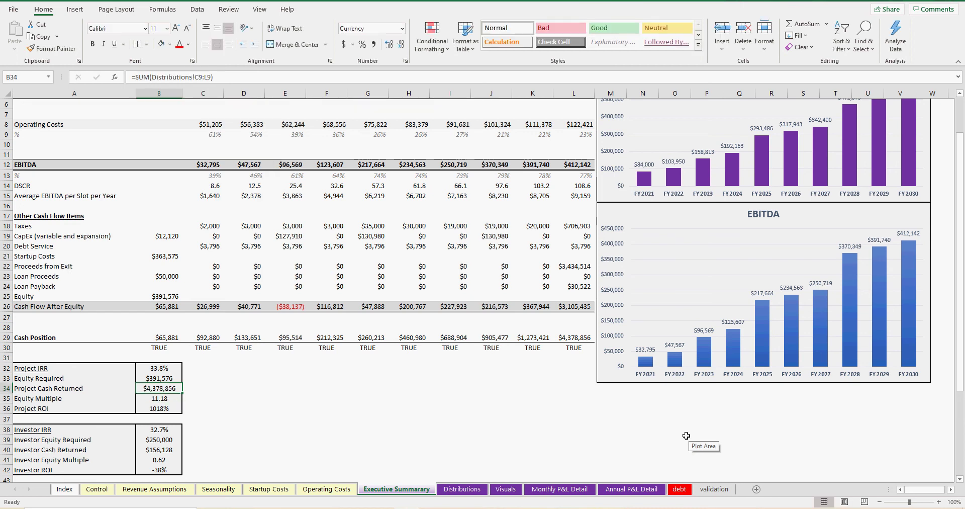
# - Check the Equity Required, Project Cash Returned and Equity Multiple formulas in B33:B35
pyautogui.press('Up')
pyautogui.press('Down')
pyautogui.press('Down')
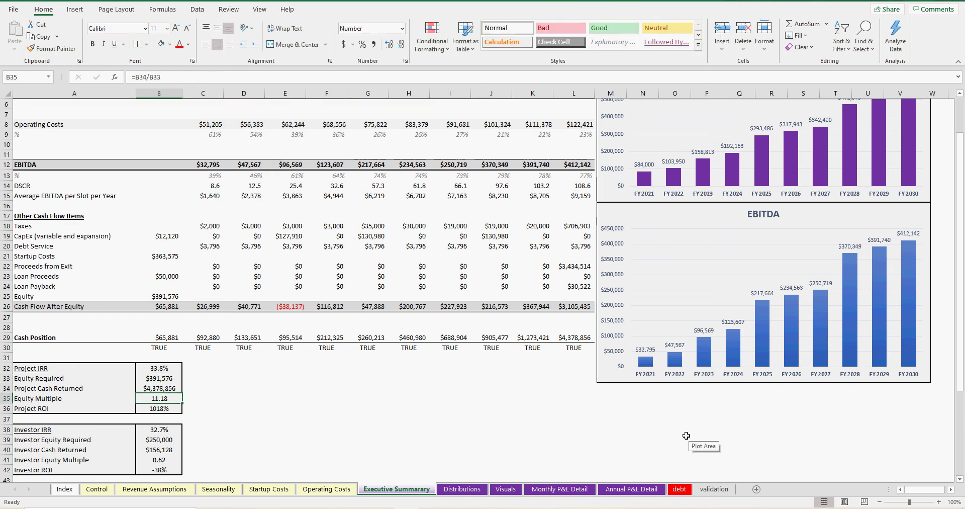
pyautogui.press('Up')
pyautogui.press('Up')
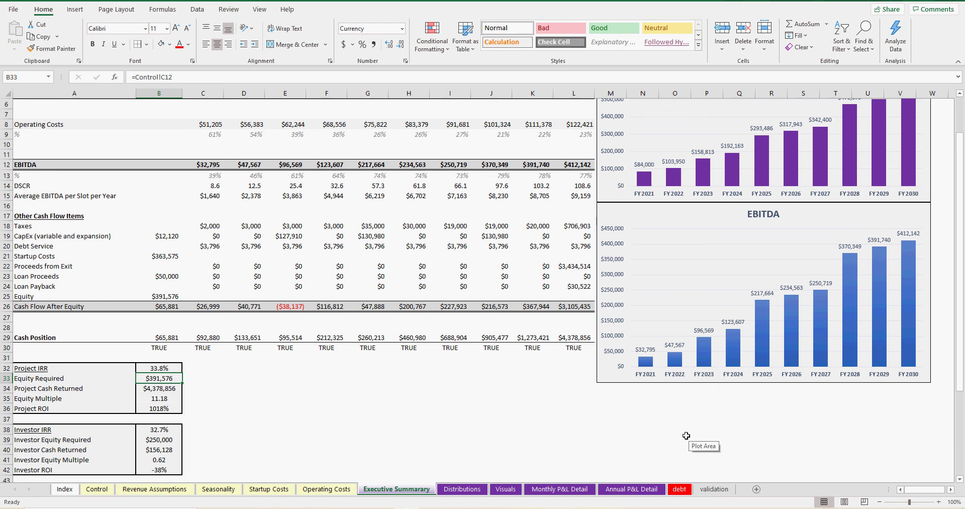
pyautogui.press('Down')
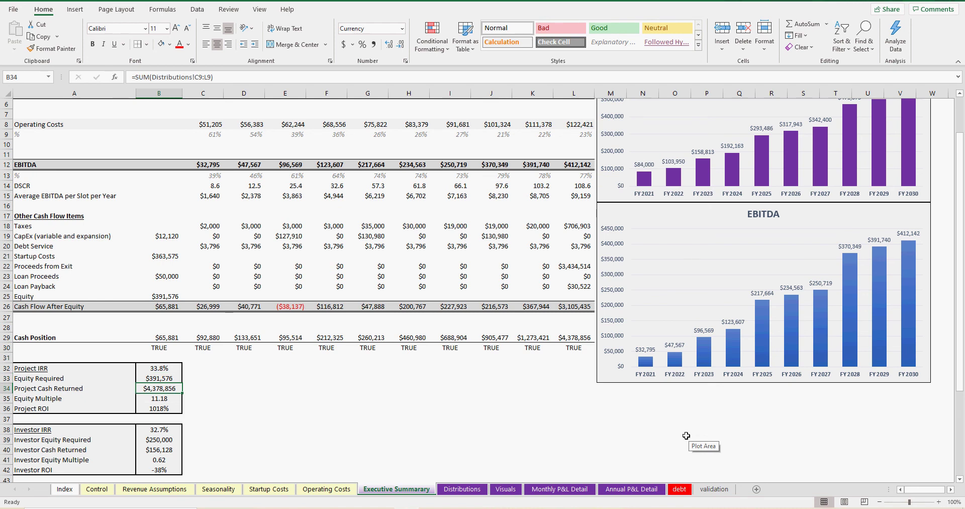
# - Extend the Investor Cash Returned formula in B40 to sum Distributions C16:L16
pyautogui.press('Down')
pyautogui.press('Down')
pyautogui.press('Down')
pyautogui.press('Down')
pyautogui.press('Down')
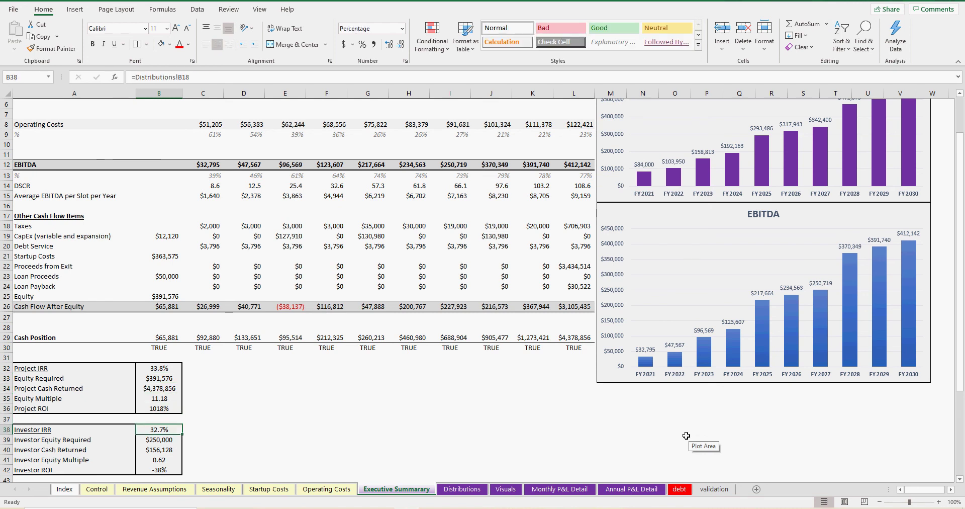
pyautogui.press('Down')
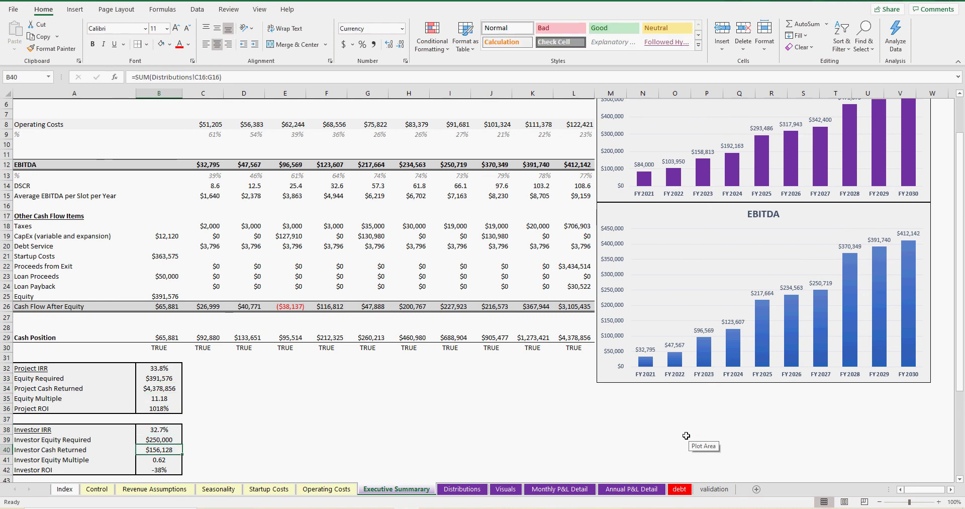
pyautogui.click(213, 78)
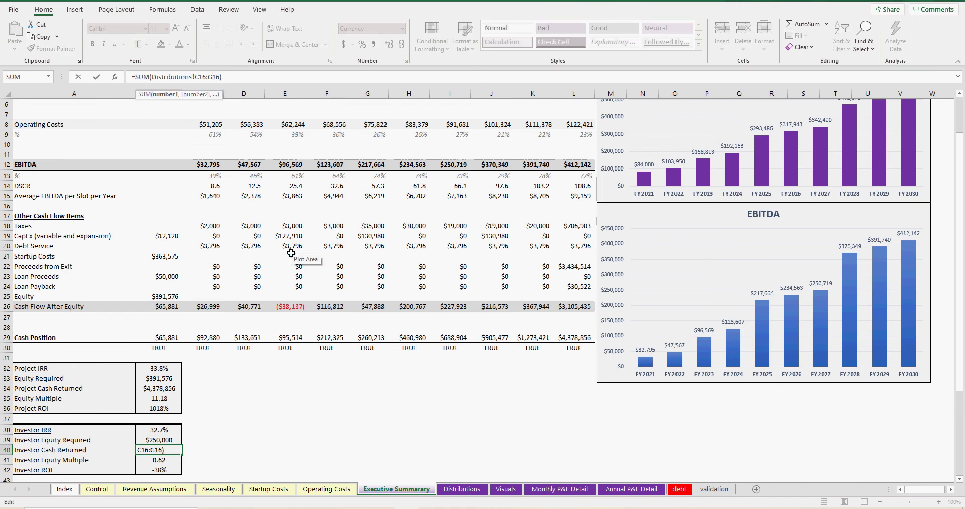
pyautogui.press('Return')
# - Extend the Owner Cash Returned formula in B46 to sum Distributions C24:L24
pyautogui.scroll(-3, 271, 249)
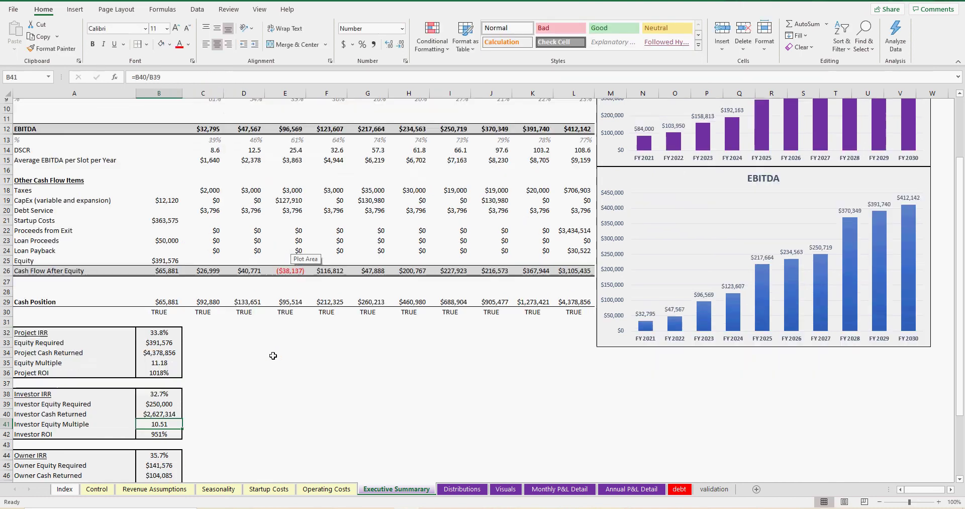
pyautogui.scroll(-2, 228, 374)
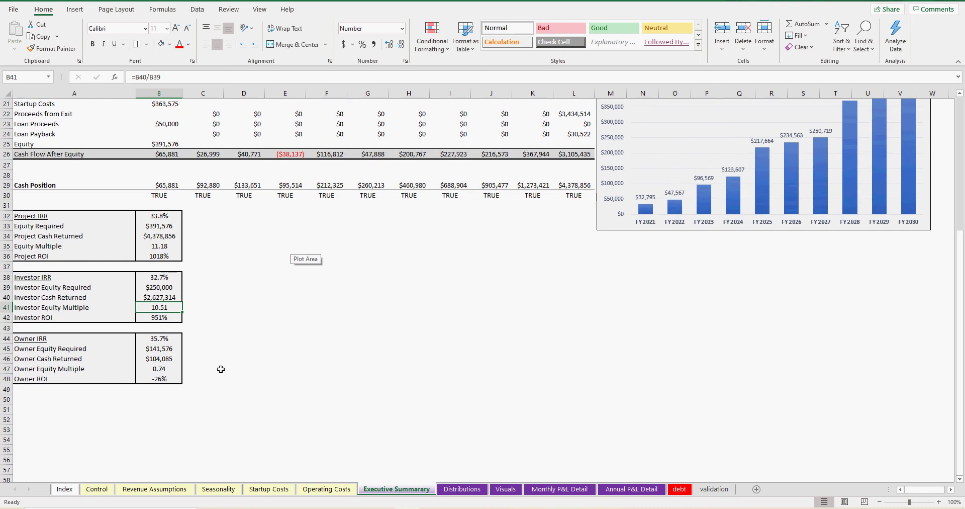
pyautogui.click(159, 358)
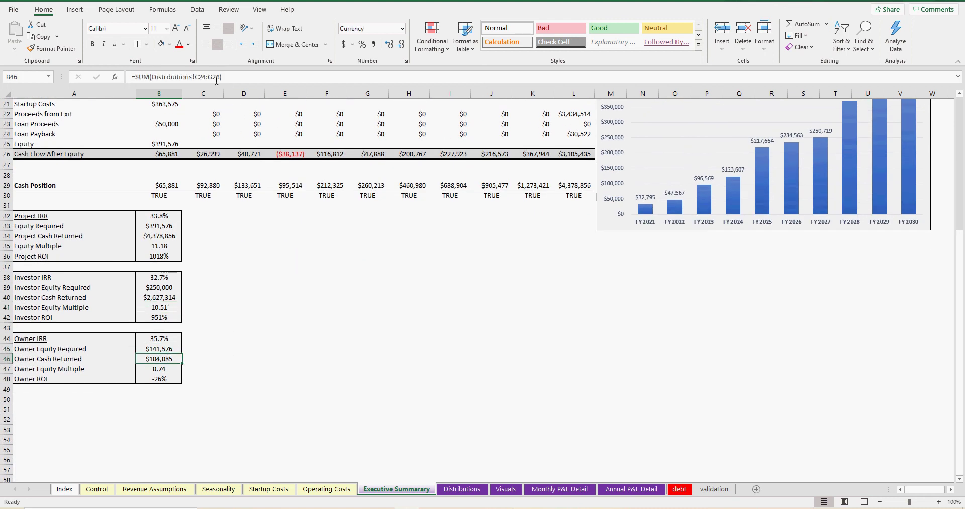
pyautogui.click(213, 77)
pyautogui.press('BackSpace')
pyautogui.write('L')
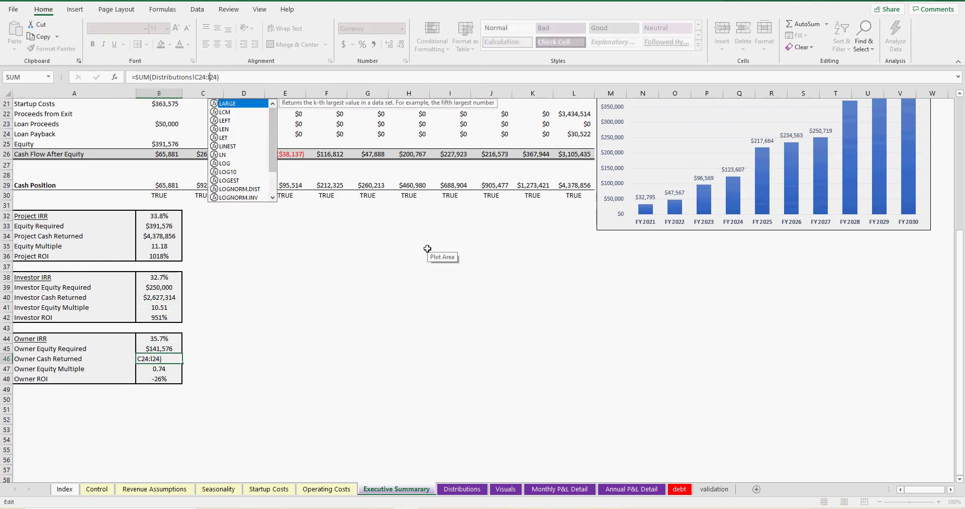
pyautogui.press('Return')
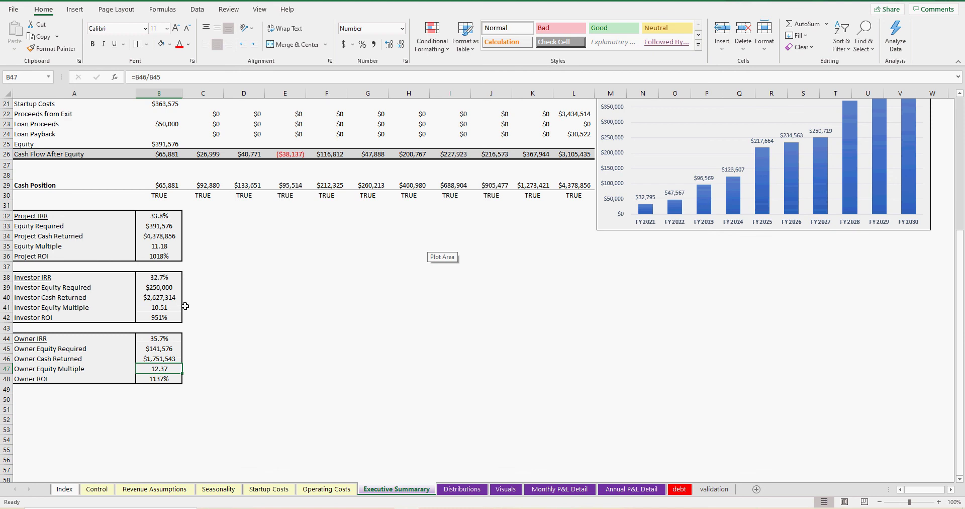
# - Compare the Project, Investor and Owner IRR cells B32, B38 and B44, along with the project and investor cash returned
pyautogui.click(165, 294)
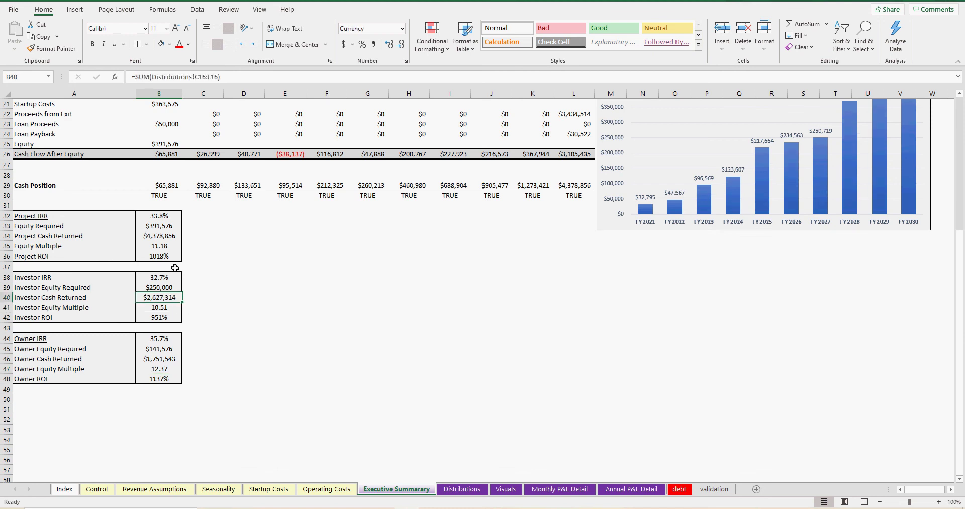
pyautogui.click(165, 236)
pyautogui.click(164, 216)
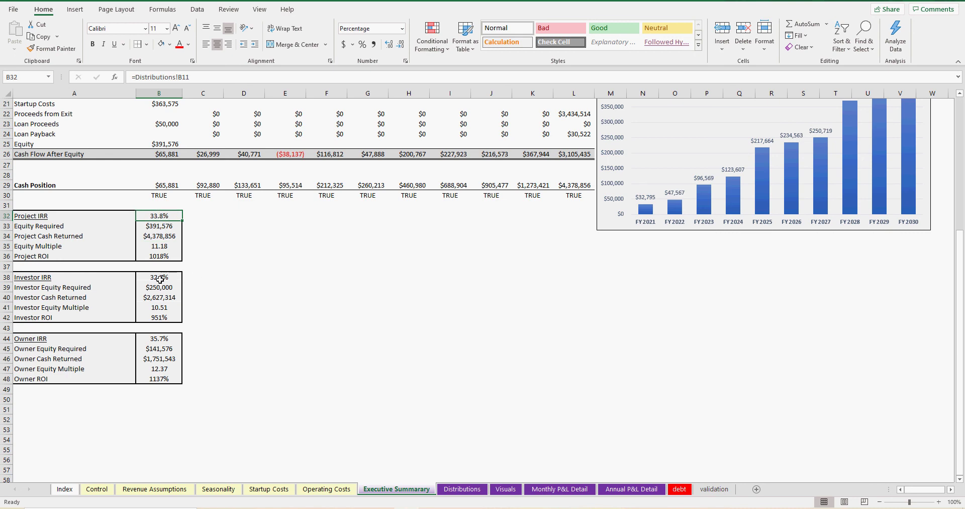
pyautogui.click(160, 280)
pyautogui.click(171, 340)
pyautogui.click(167, 277)
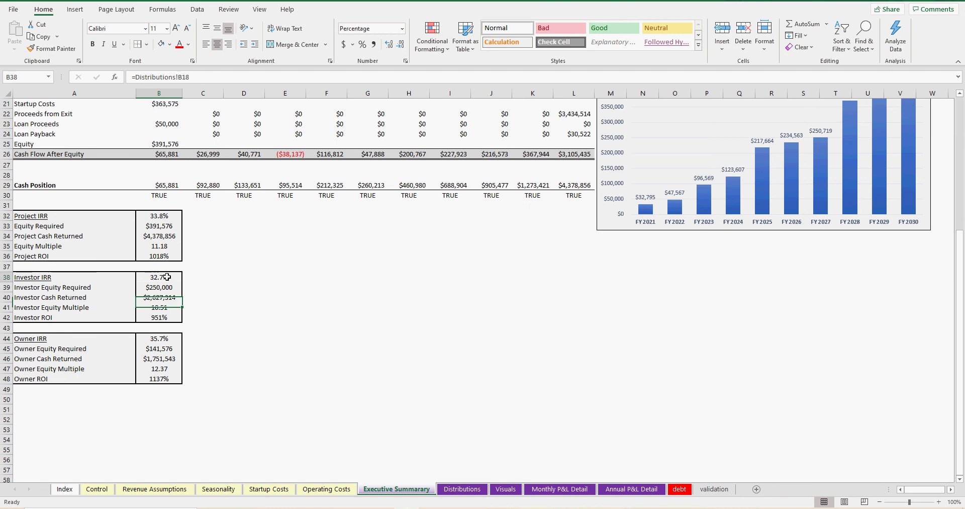
pyautogui.click(165, 336)
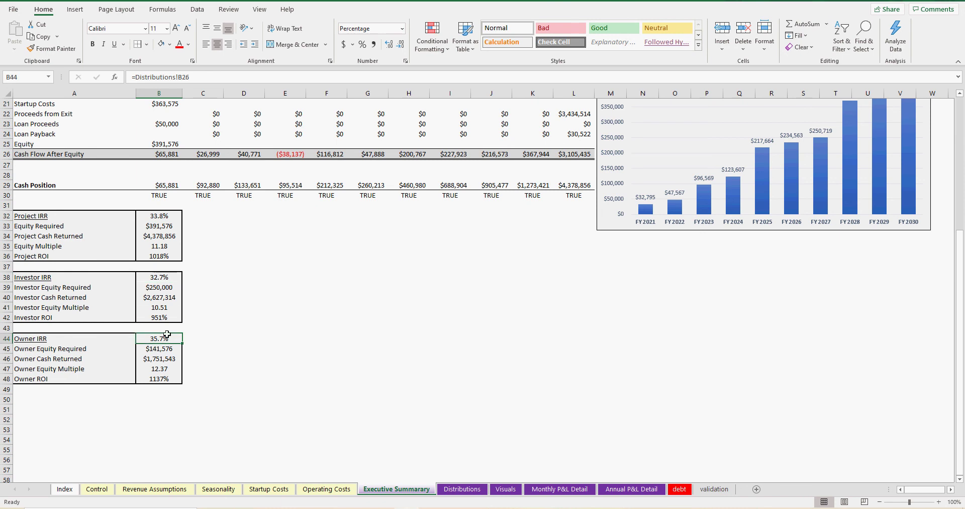
pyautogui.click(163, 280)
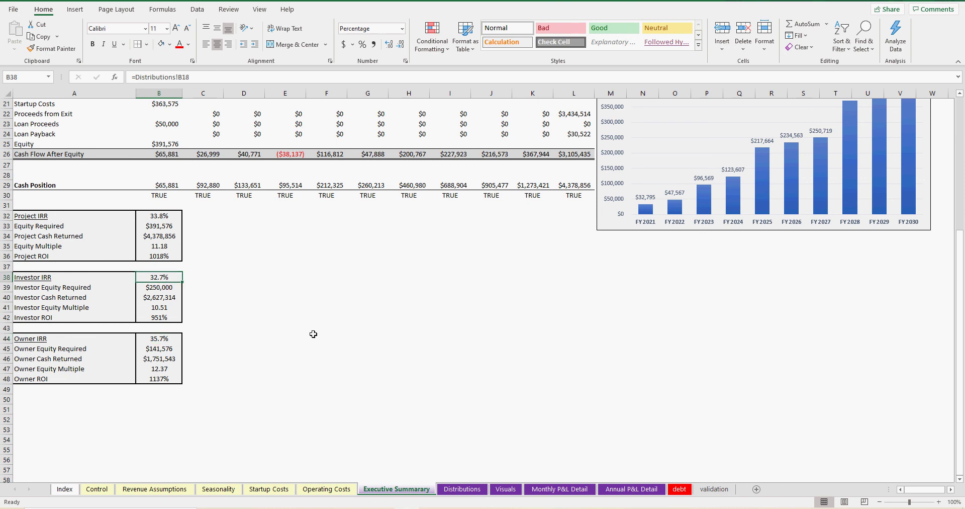
# - Review the Total Cash Returns, Cash Outlays and Remaining Equity to Use rows on the Distributions sheet, and save the workbook
pyautogui.scroll(7, 313, 334)
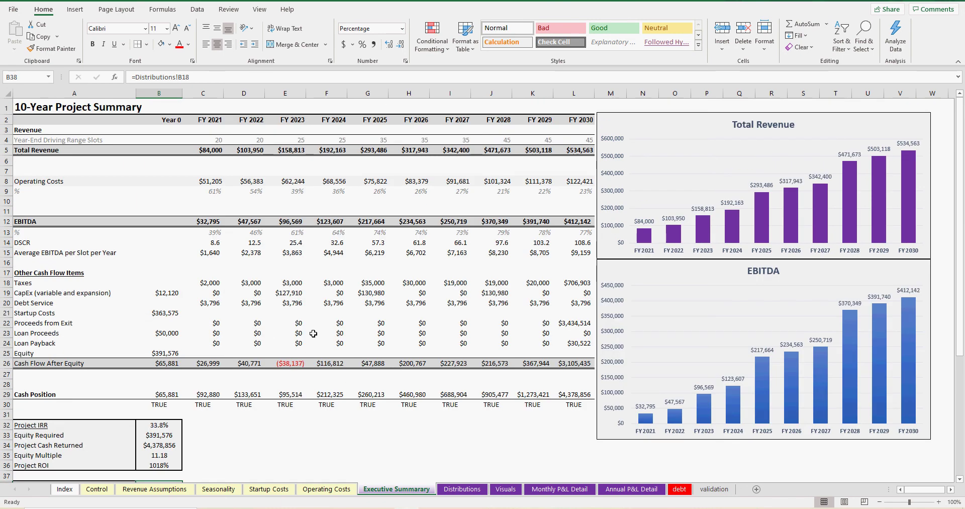
pyautogui.click(462, 489)
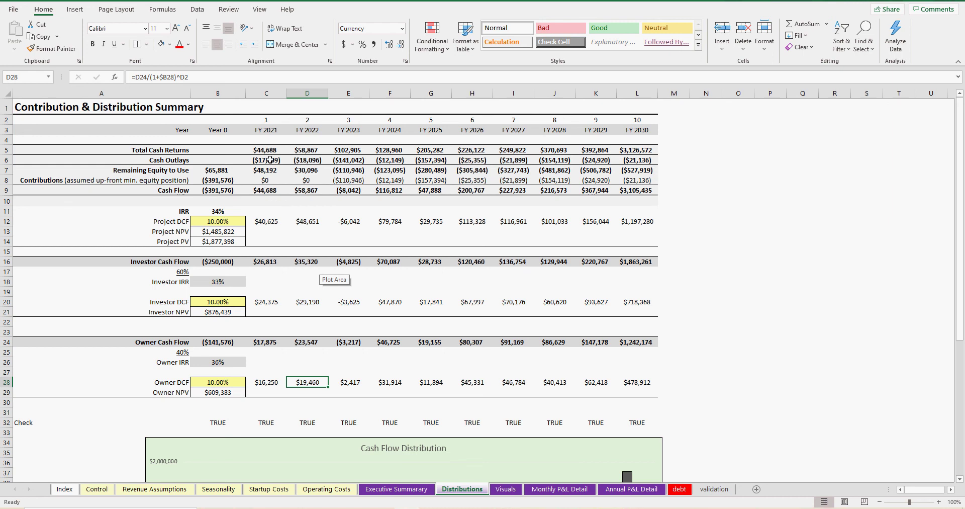
pyautogui.moveTo(269, 150); pyautogui.dragTo(324, 157)
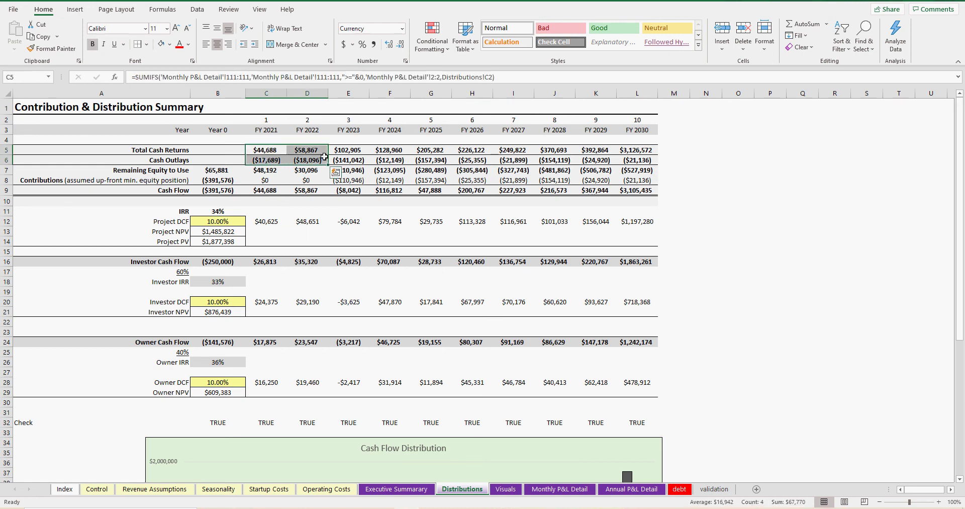
pyautogui.click(215, 171)
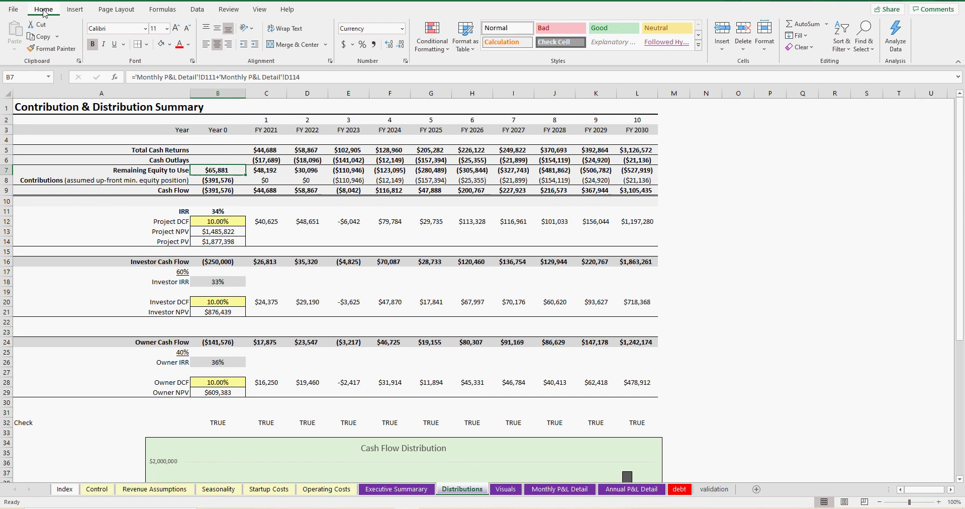
pyautogui.hotkey('ctrl', 's')
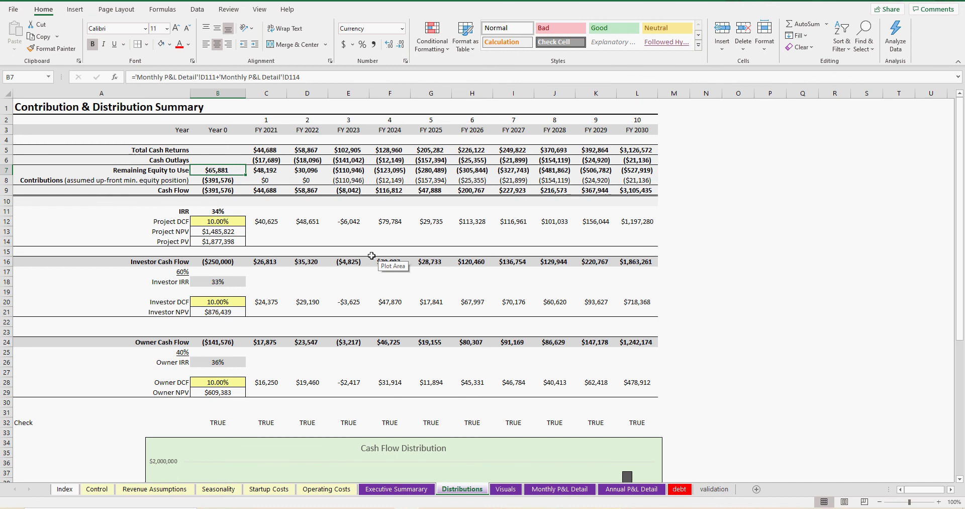
# - Inspect the project's Year 0 Cash Flow, IRR, discount rate, NPV and PV formulas in B9:B14 without changing them
pyautogui.click(217, 190)
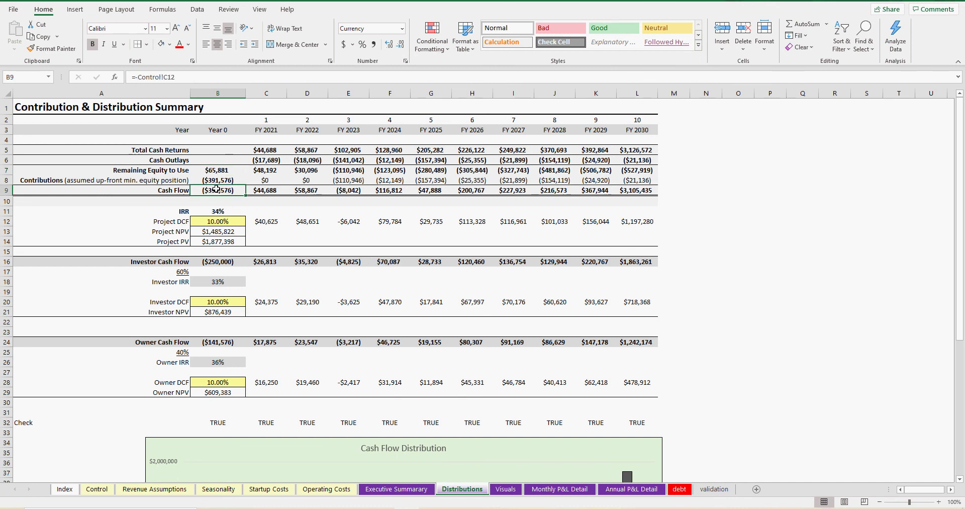
pyautogui.click(221, 210)
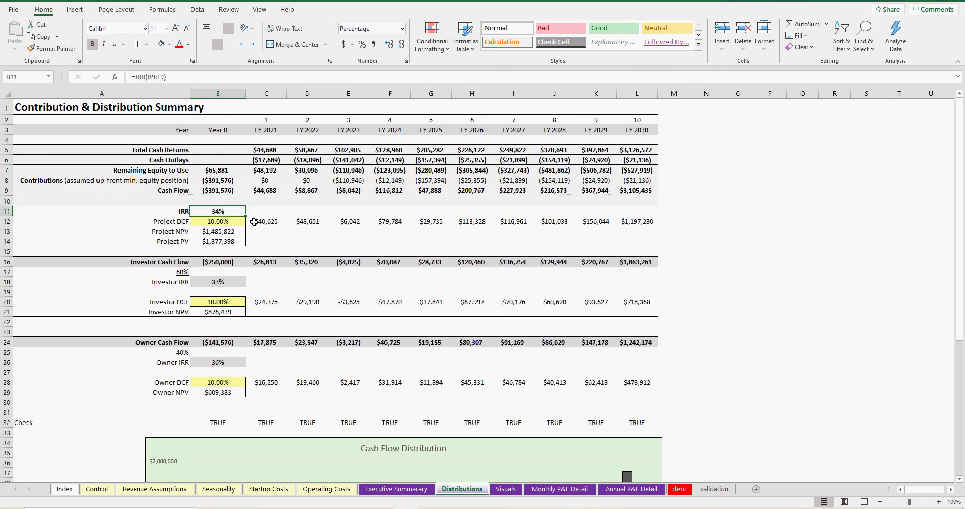
pyautogui.click(220, 221)
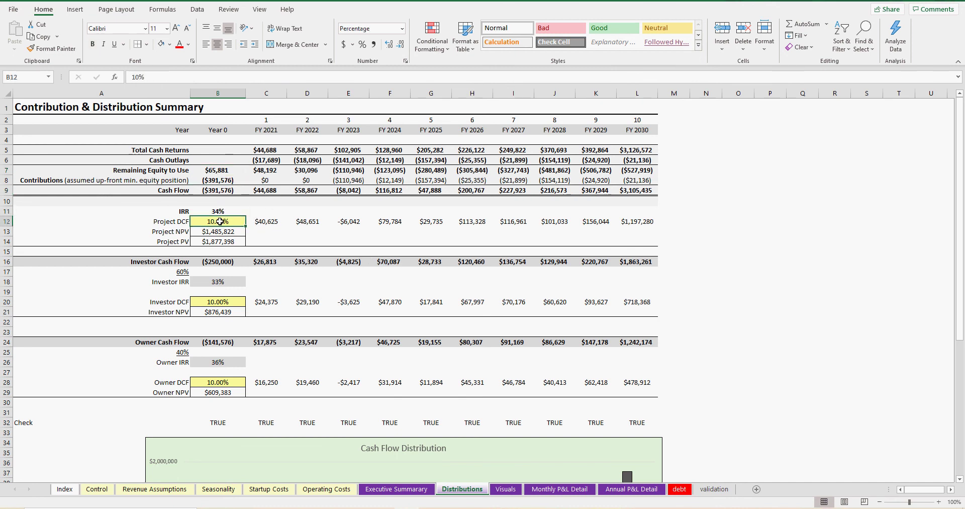
pyautogui.click(223, 232)
pyautogui.doubleClick(222, 232)
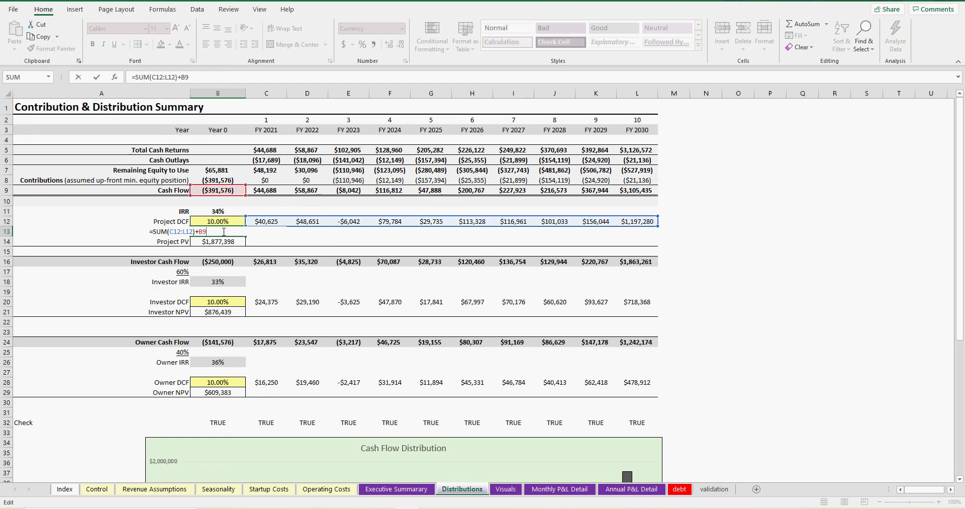
pyautogui.press('Return')
pyautogui.doubleClick(222, 242)
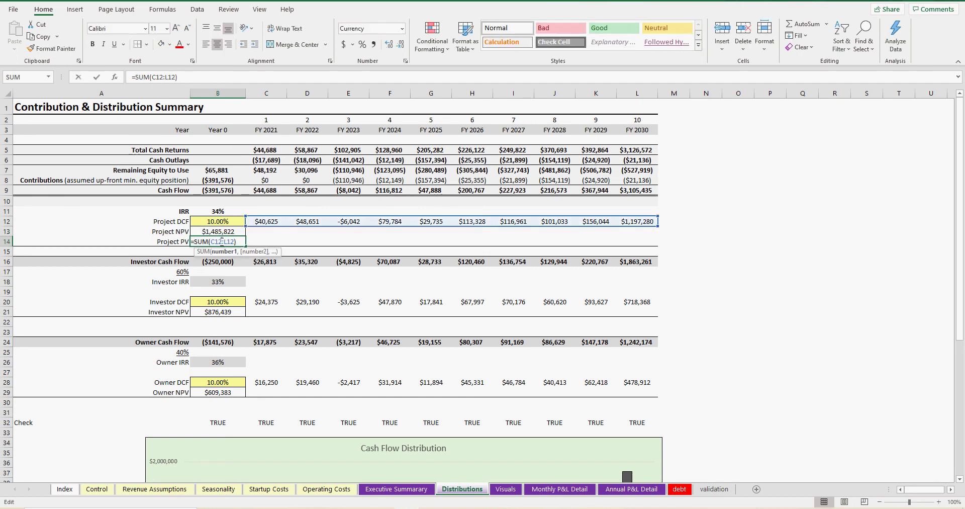
pyautogui.press('Escape')
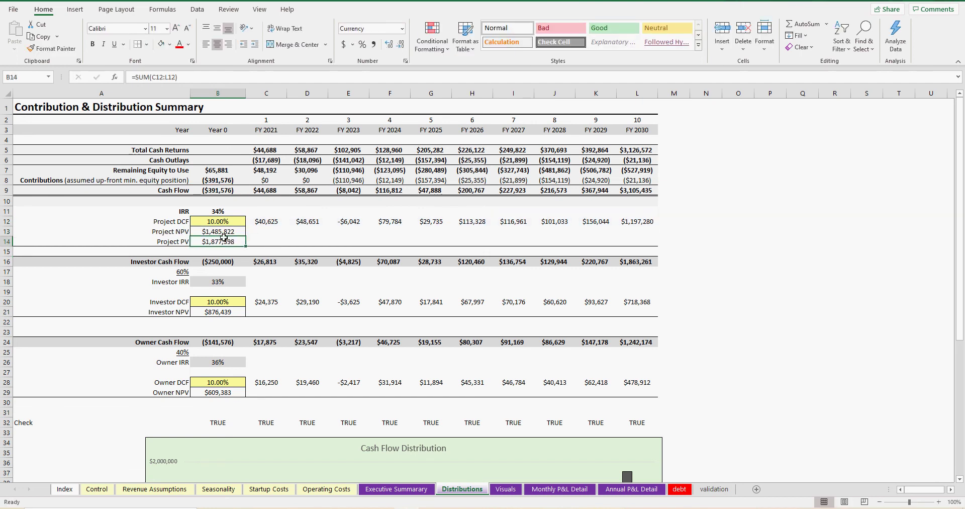
# - Examine the Investor and Owner DCF rates in B20 and B28, plus the Owner NPV and Owner IRR formulas
pyautogui.scroll(-2, 222, 220)
pyautogui.click(220, 207)
pyautogui.click(218, 245)
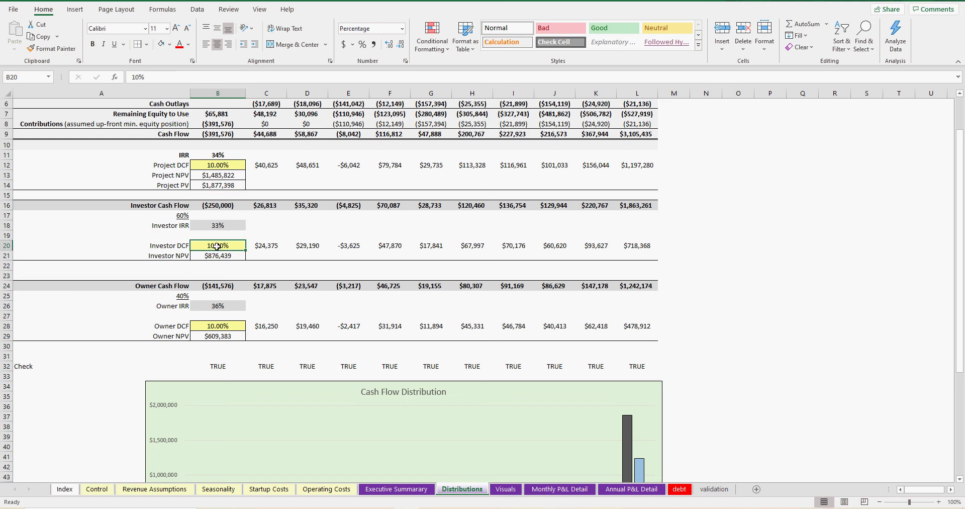
pyautogui.click(226, 328)
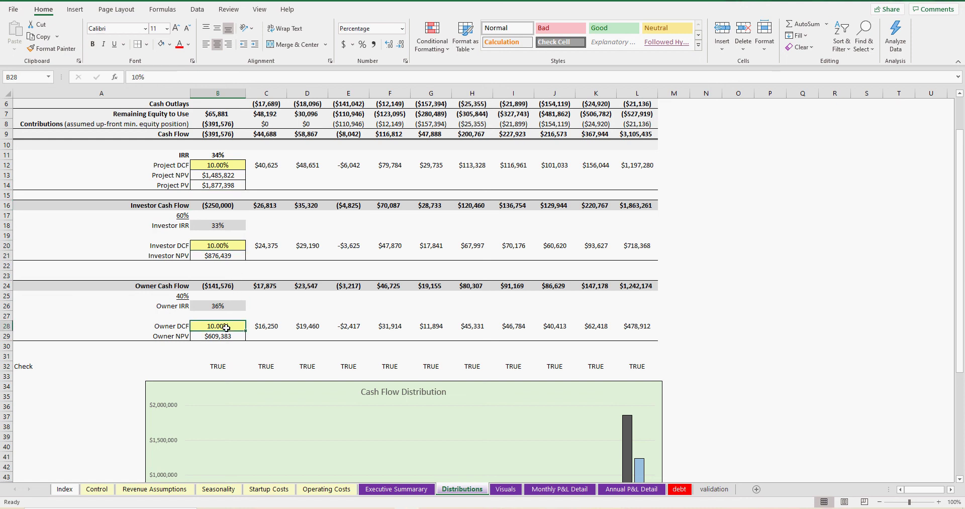
pyautogui.click(225, 246)
pyautogui.click(222, 325)
pyautogui.click(224, 336)
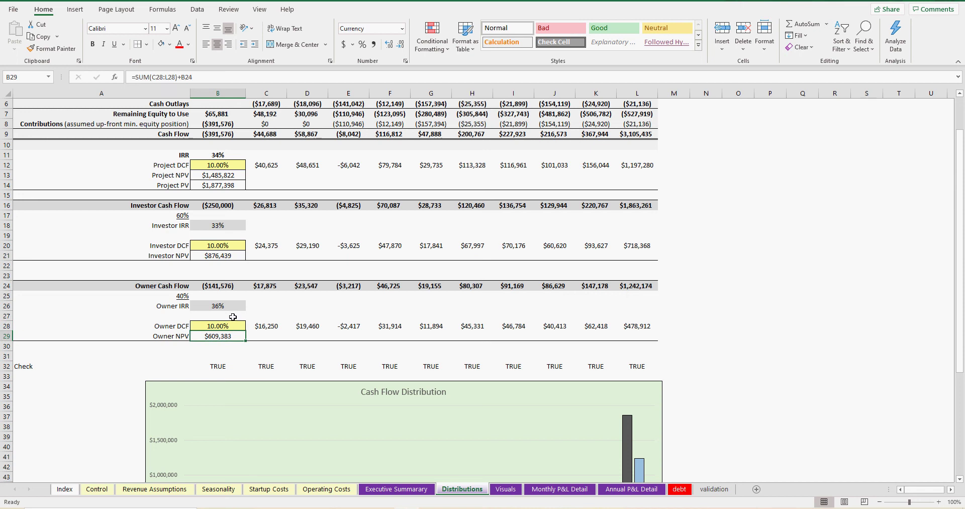
pyautogui.click(225, 305)
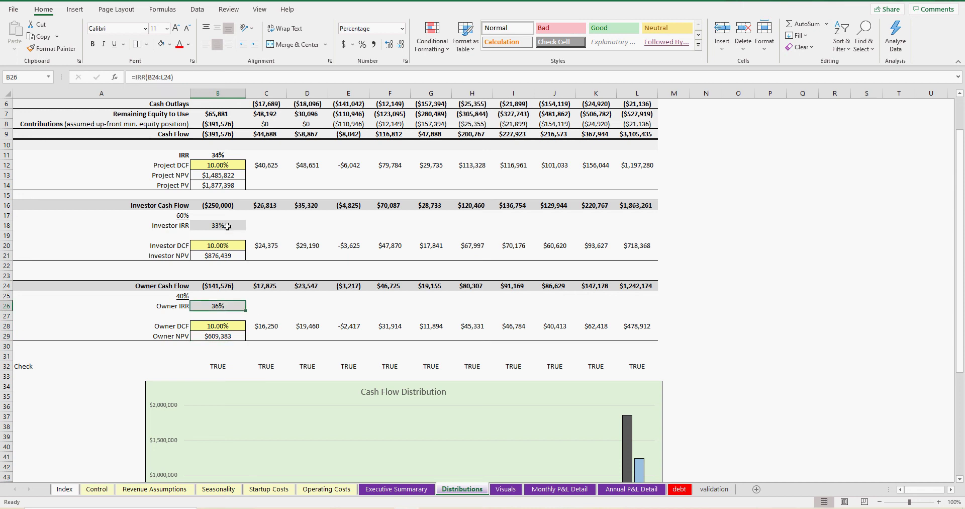
# - Compare the Investor IRR and Owner IRR on the Distributions sheet and examine the Cash Flow Distribution chart
pyautogui.click(228, 226)
pyautogui.click(221, 306)
pyautogui.scroll(-5, 313, 330)
pyautogui.scroll(-2, 302, 359)
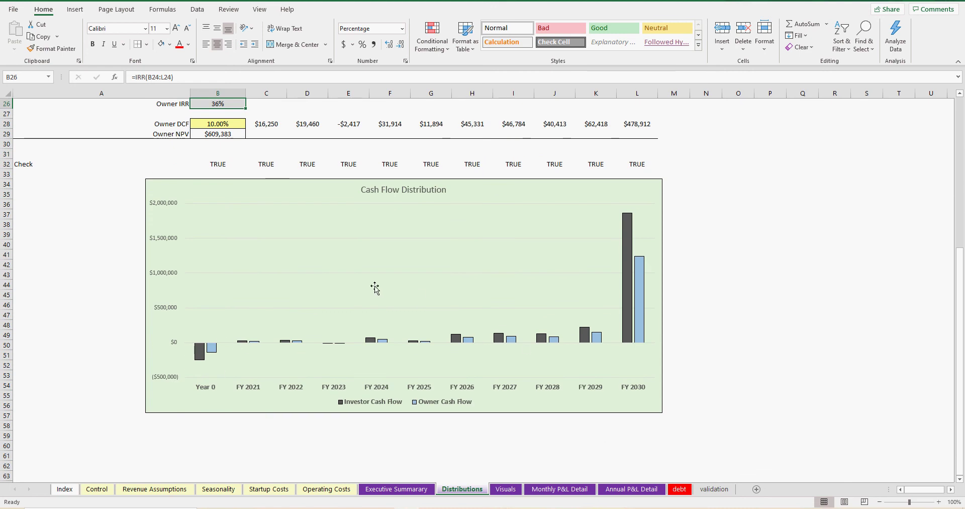
pyautogui.scroll(8, 375, 287)
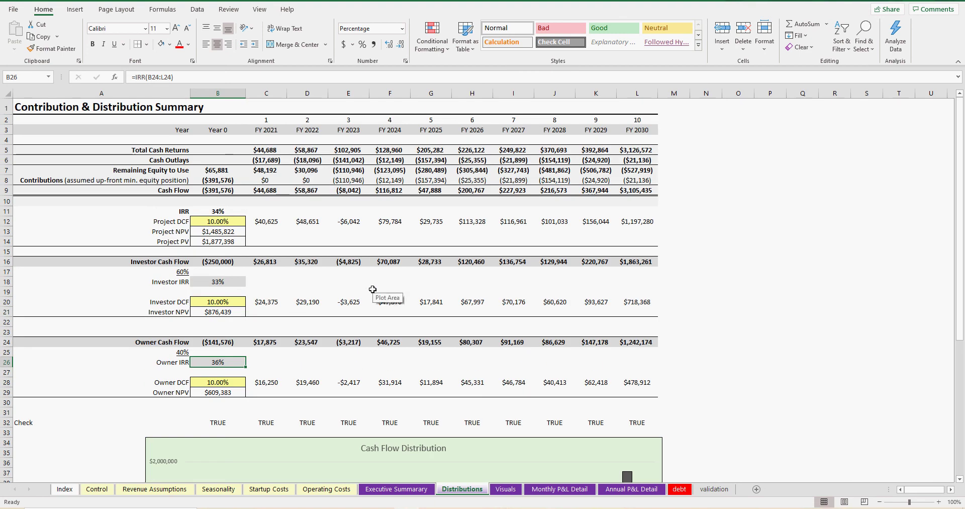
pyautogui.click(432, 492)
pyautogui.click(463, 492)
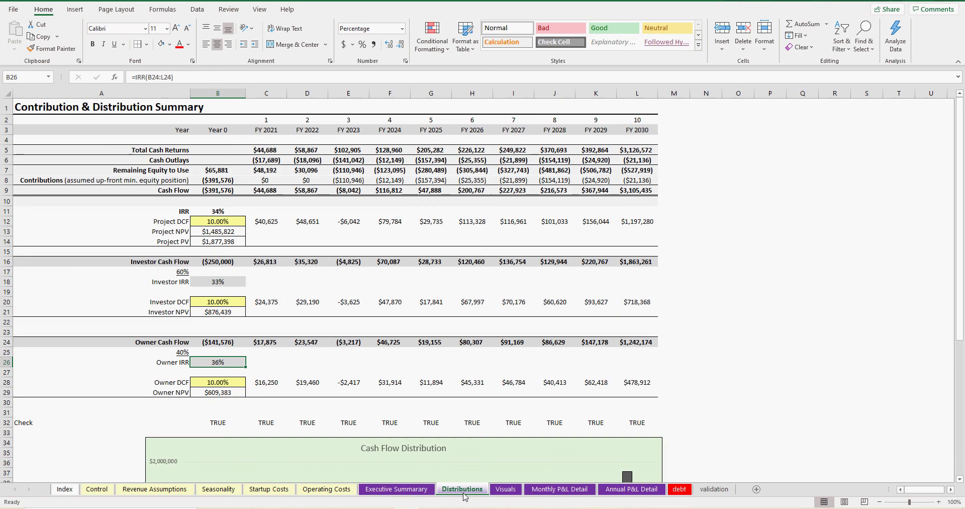
# - Set the Exit Month in the Control sheet's main project assumptions to NA
pyautogui.click(508, 492)
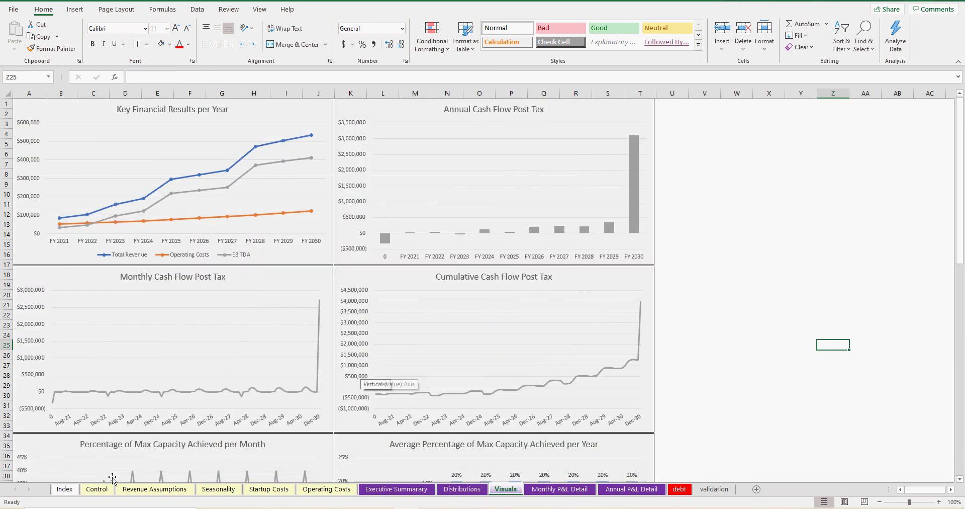
pyautogui.click(64, 490)
pyautogui.click(96, 490)
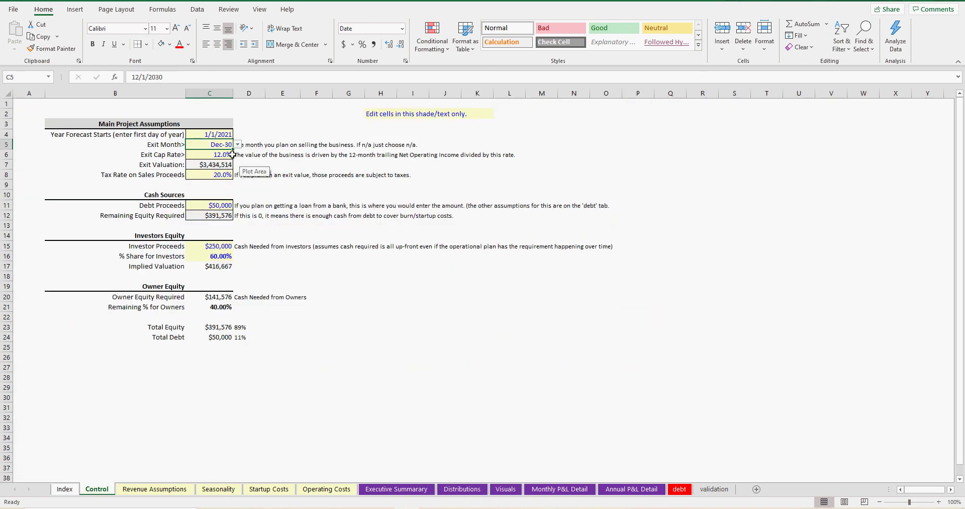
pyautogui.click(237, 144)
pyautogui.click(222, 203)
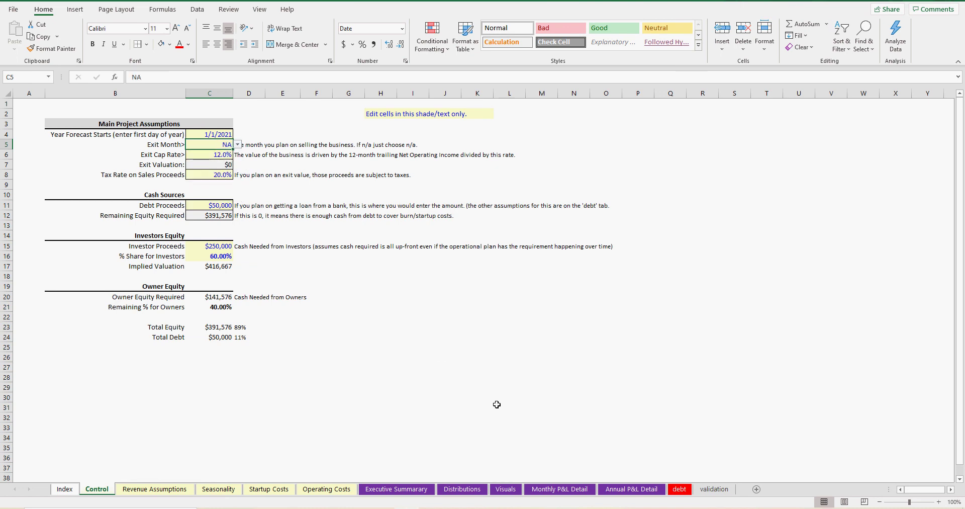
# - Review the annual, monthly and cumulative post-tax cash flow charts on the Visuals sheet
pyautogui.click(513, 491)
pyautogui.click(742, 268)
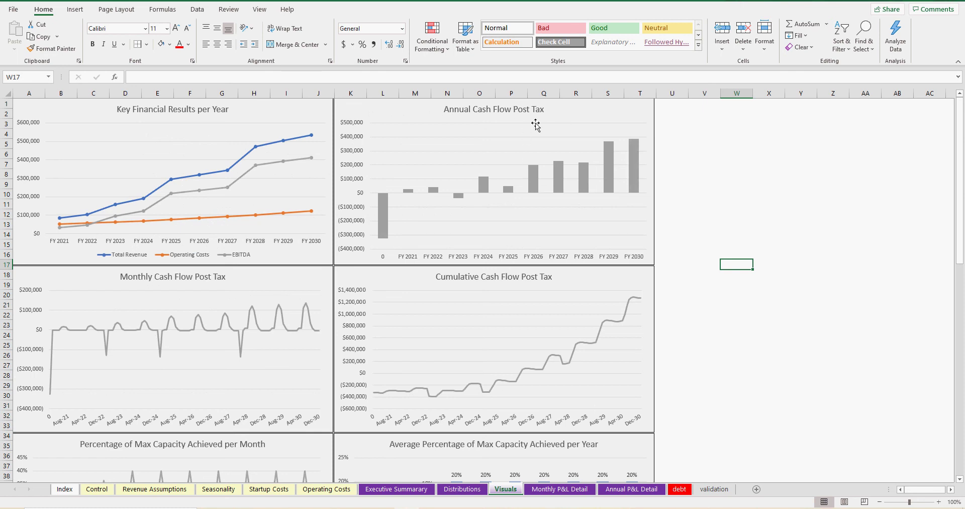
pyautogui.scroll(-3, 453, 171)
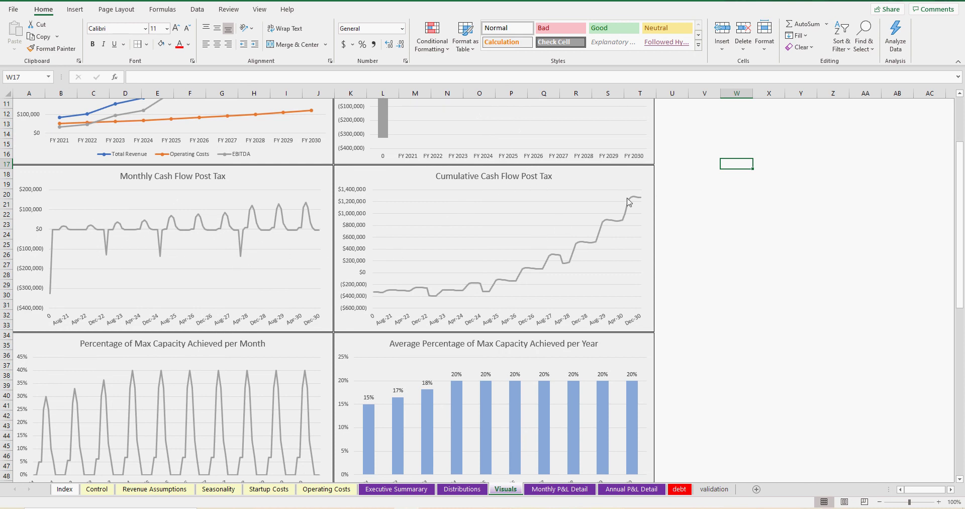
pyautogui.scroll(-5, 482, 286)
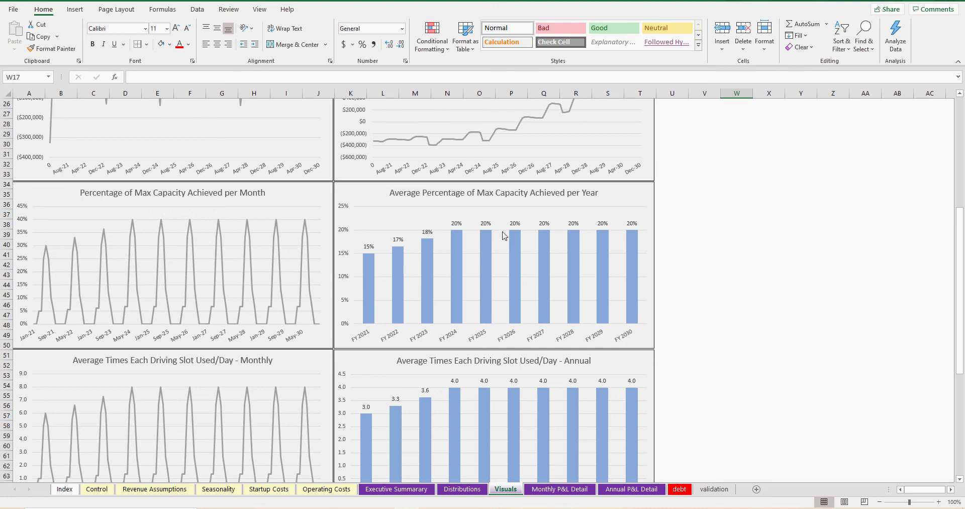
# - Examine the monthly and yearly Percentage of Max Capacity Achieved charts on the Visuals sheet
pyautogui.moveTo(487, 243)
pyautogui.scroll(-2, 486, 246)
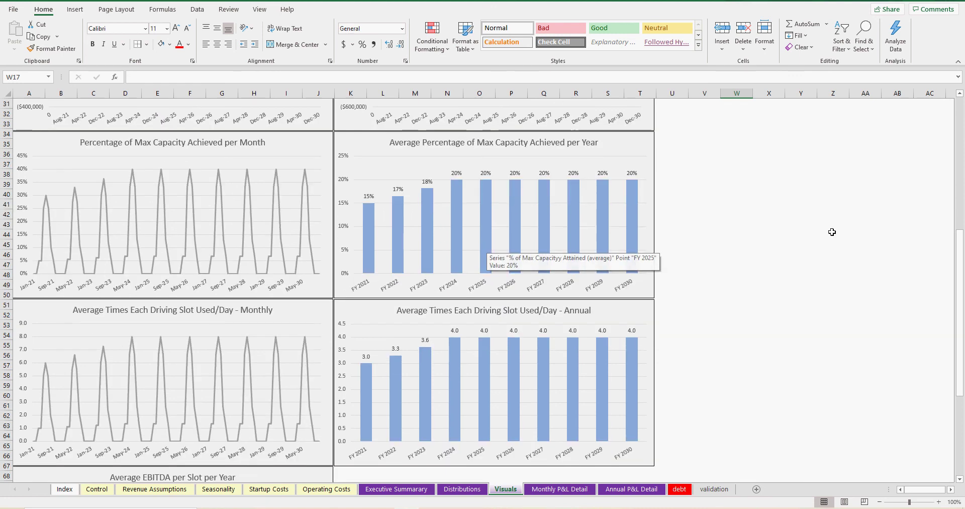
pyautogui.moveTo(865, 254); pyautogui.dragTo(800, 254)
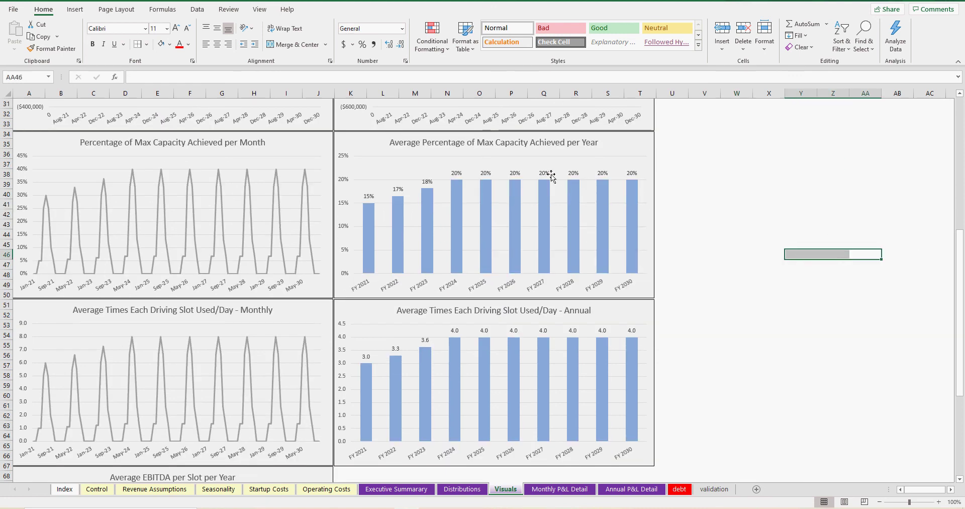
pyautogui.click(863, 254)
pyautogui.moveTo(863, 255); pyautogui.dragTo(798, 254)
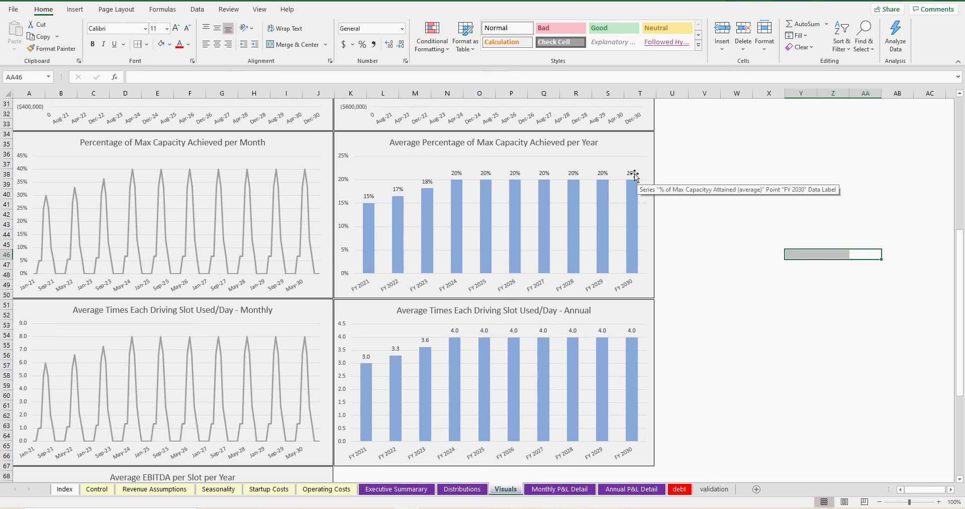
pyautogui.click(808, 255)
pyautogui.click(801, 217)
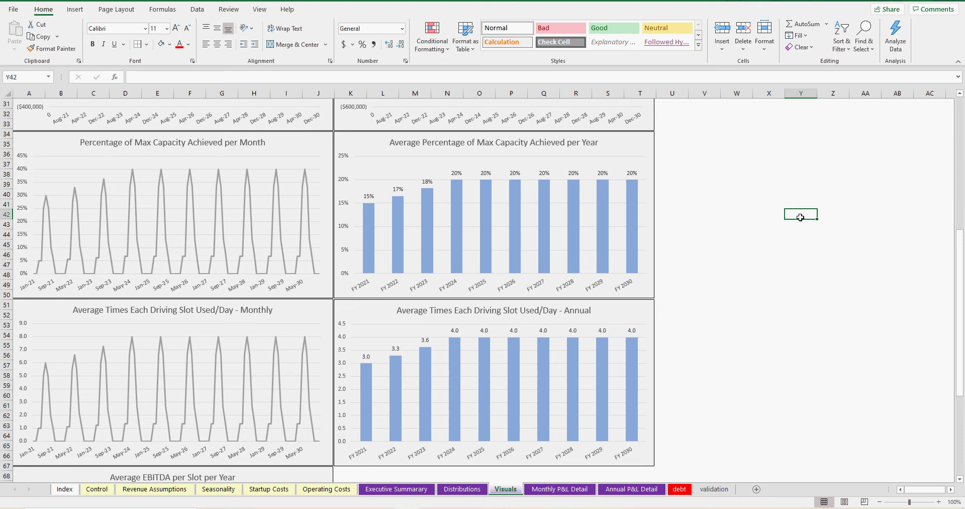
pyautogui.click(740, 250)
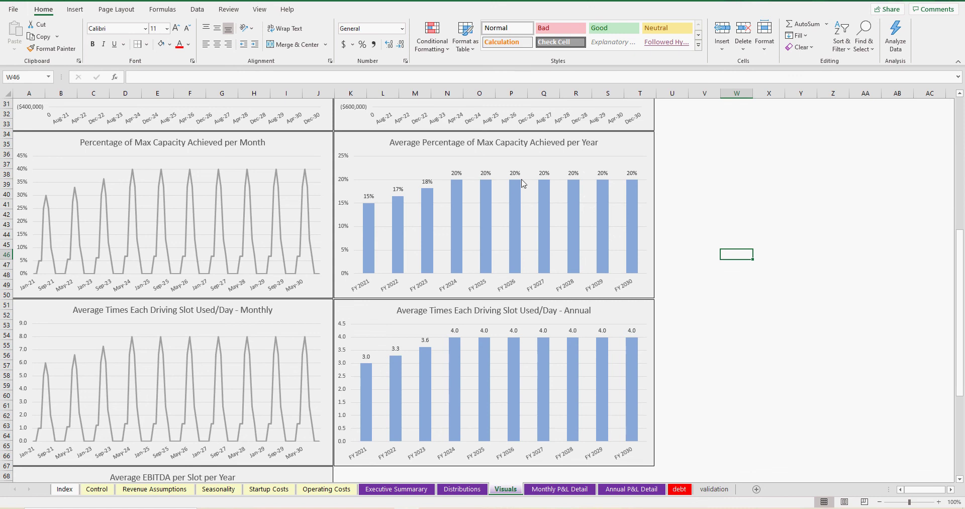
pyautogui.click(765, 283)
# - Review the Average Times Each Driving Slot Used/Day charts and the Average EBITDA per Slot per Year chart
pyautogui.scroll(-3, 765, 281)
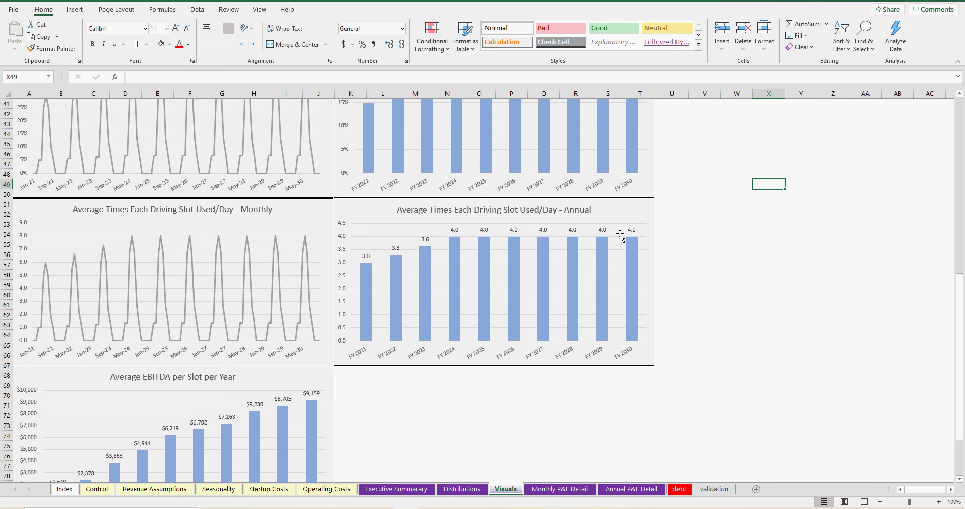
pyautogui.click(722, 315)
pyautogui.scroll(-3, 723, 317)
pyautogui.scroll(-2, 723, 318)
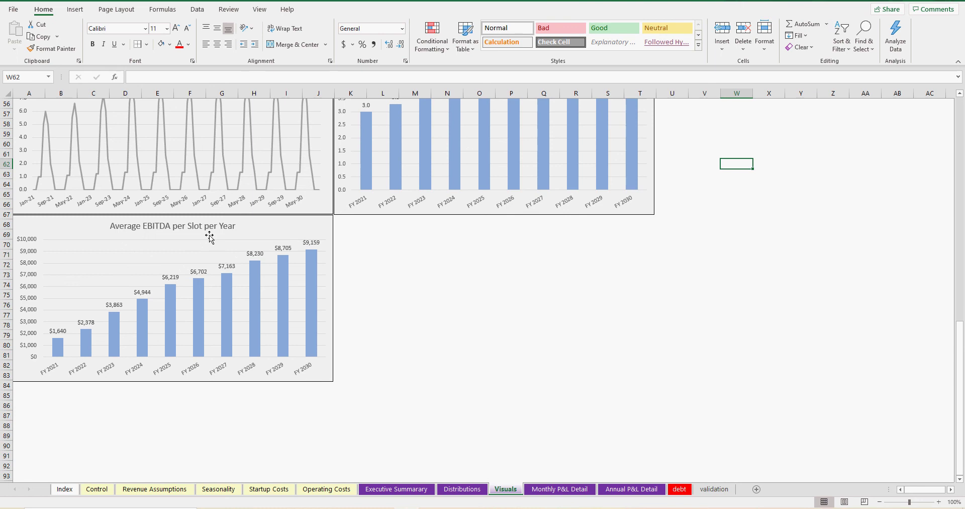
# - Inspect the FY 2021 Year-End Driving Range Slots and EBITDA formulas on the Executive Summary sheet
pyautogui.click(404, 489)
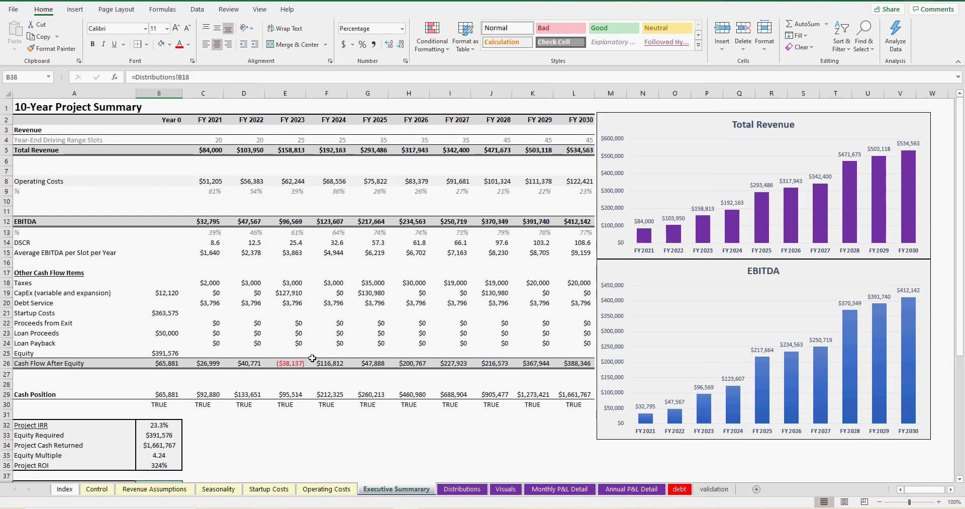
pyautogui.click(219, 138)
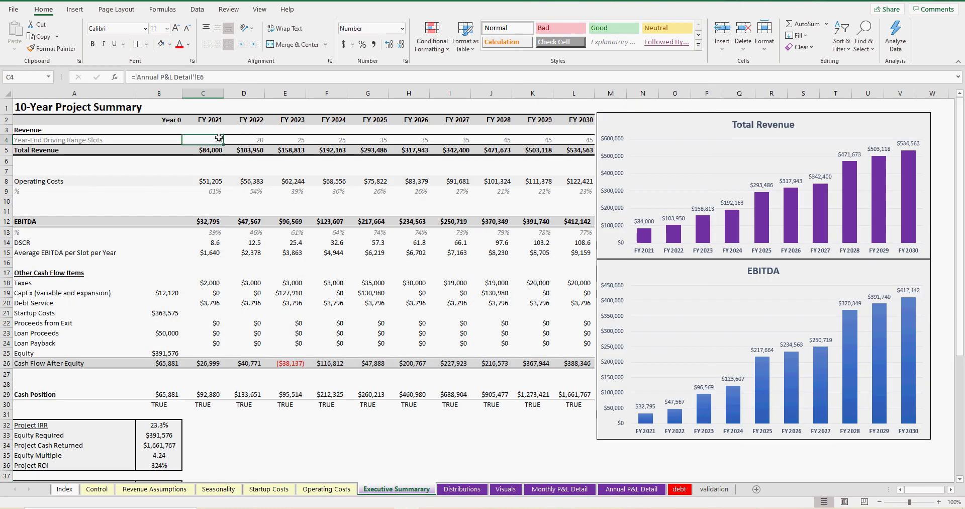
pyautogui.click(207, 220)
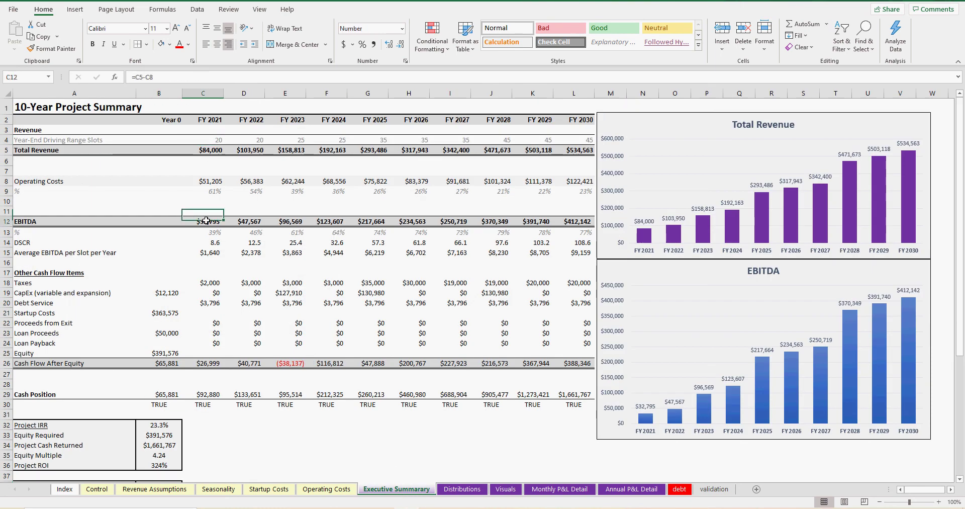
pyautogui.click(211, 140)
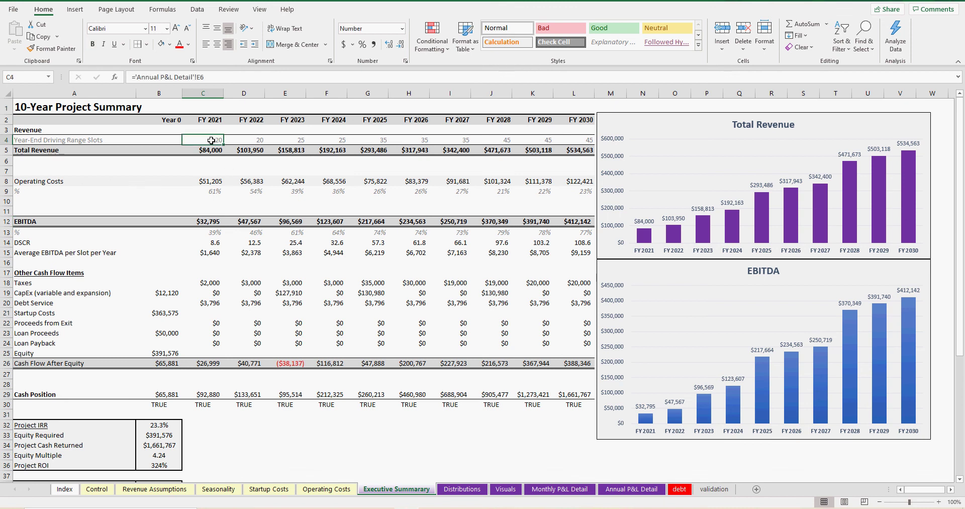
# - Check the no-exit returns on the Distributions sheet and revisit the financial results and cash flow charts on Visuals
pyautogui.click(459, 489)
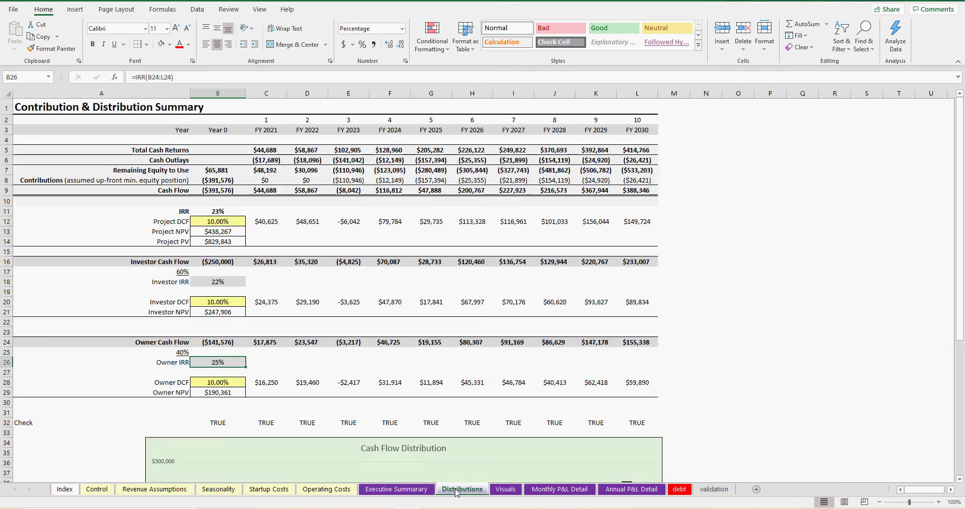
pyautogui.click(505, 489)
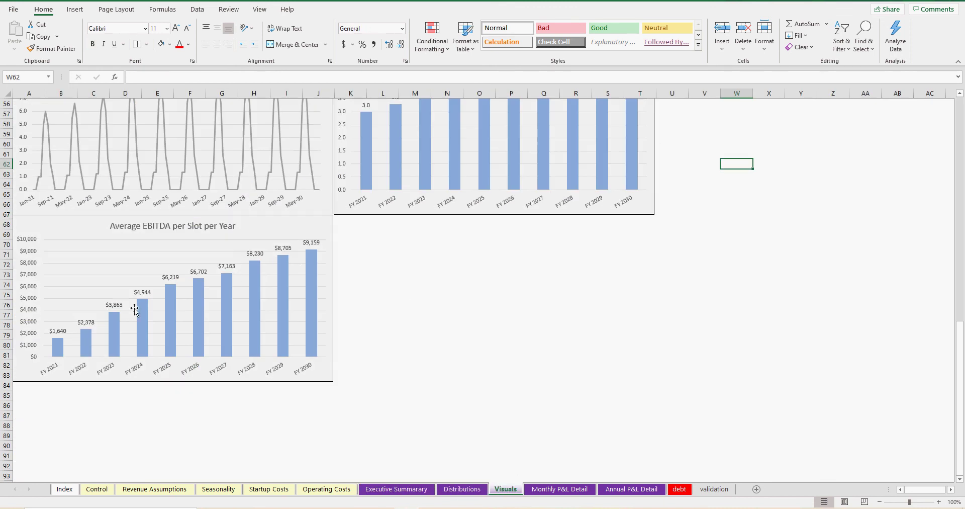
pyautogui.click(480, 375)
pyautogui.scroll(18, 371, 362)
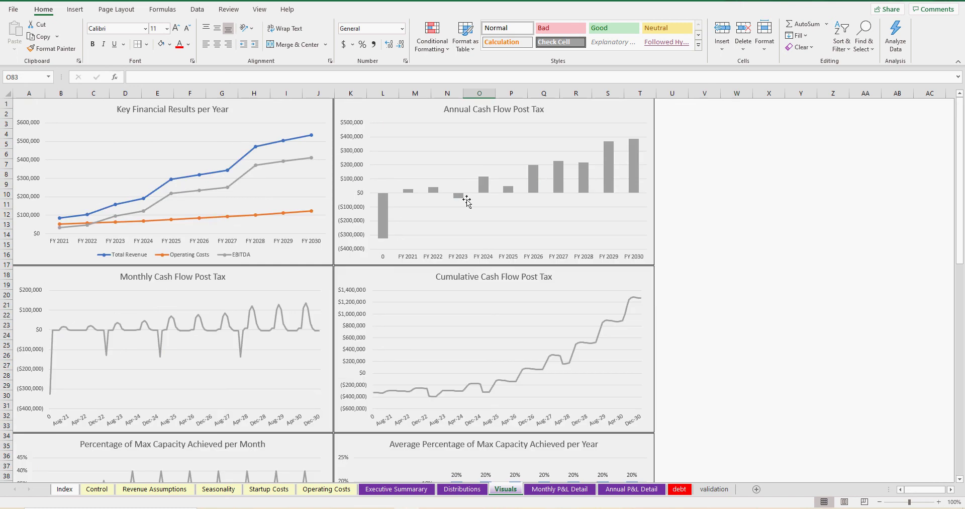
pyautogui.click(749, 284)
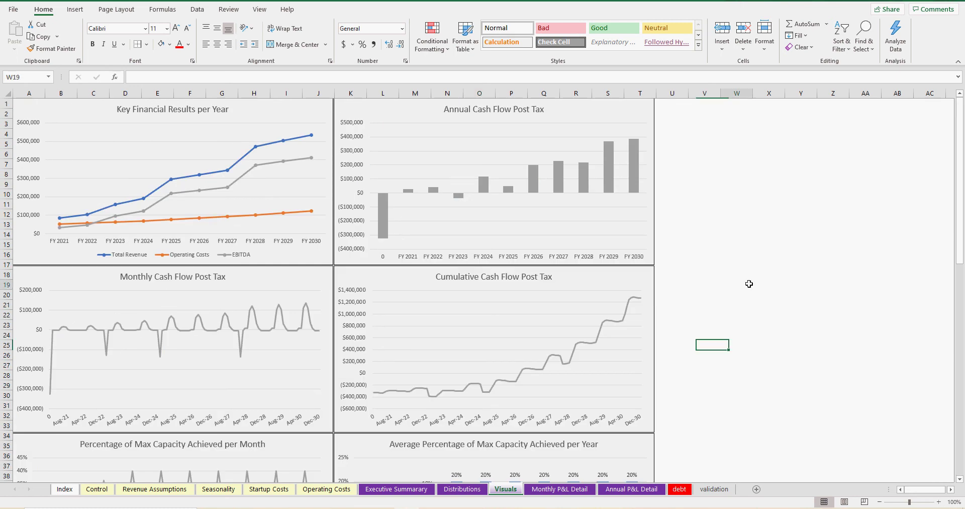
# - Check the Control sheet, and review the Index sheet's tab descriptions, disclaimer and website address in C21
pyautogui.click(97, 489)
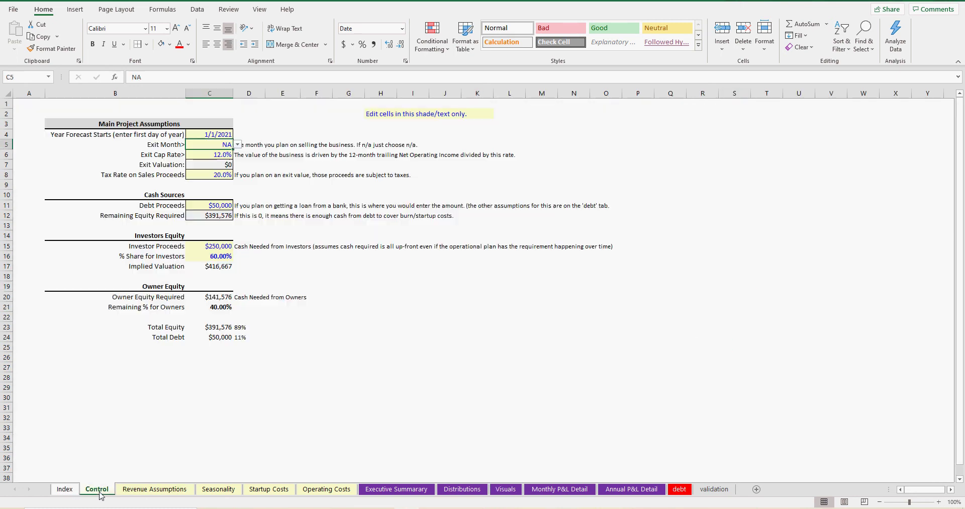
pyautogui.click(65, 490)
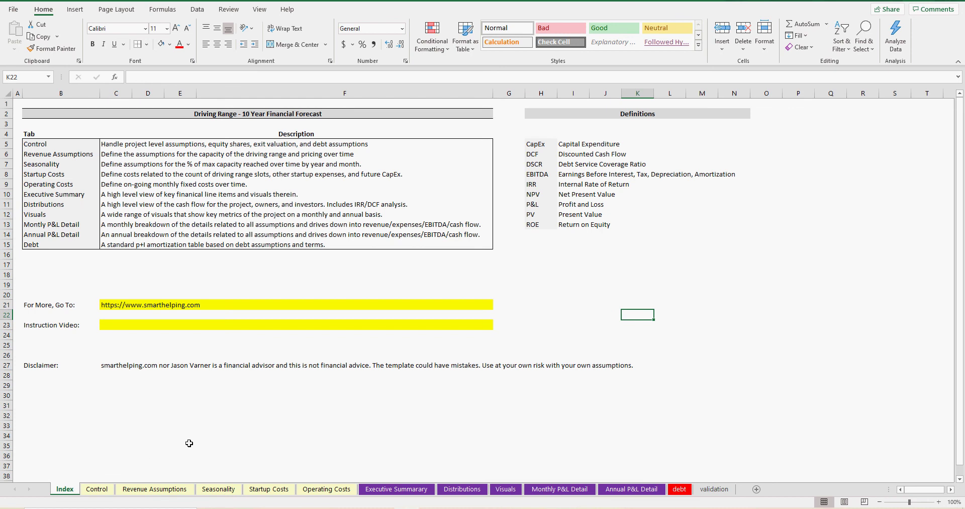
pyautogui.click(535, 424)
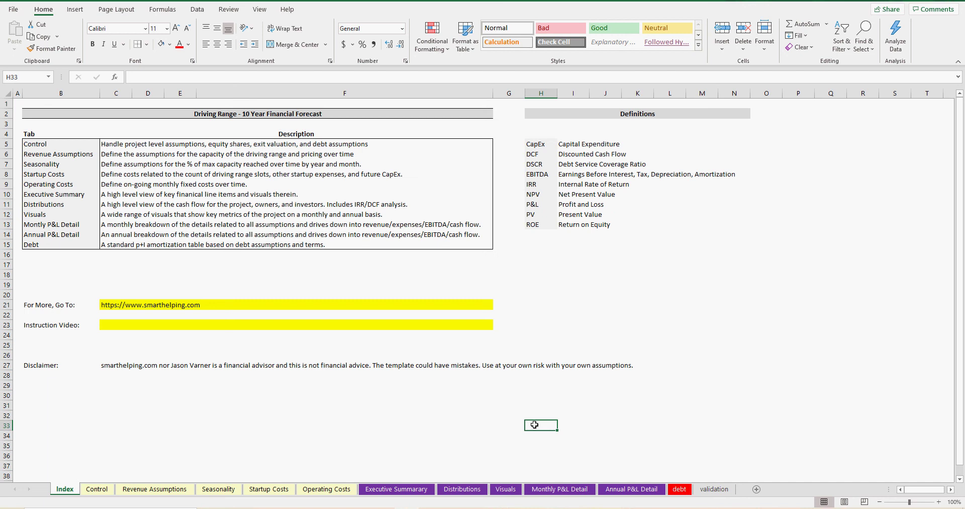
pyautogui.click(518, 425)
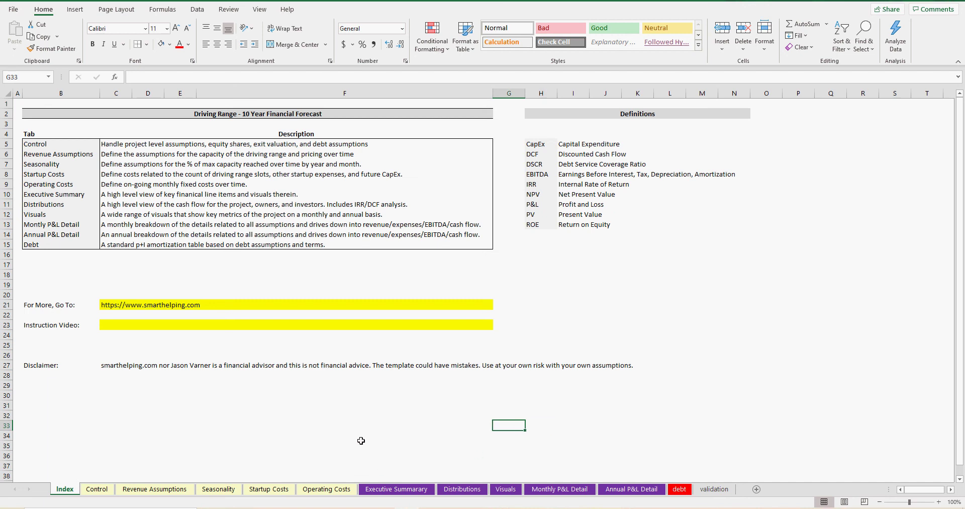
pyautogui.click(290, 413)
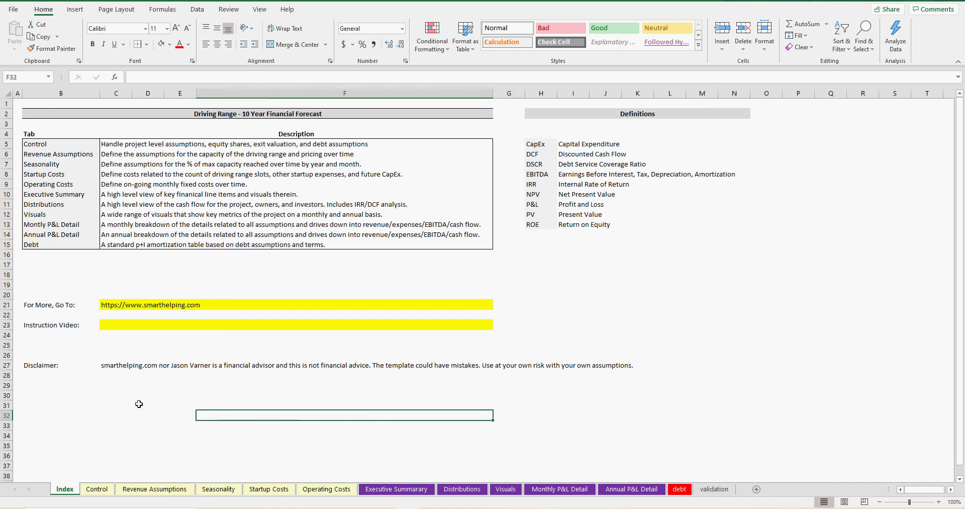
pyautogui.click(130, 303)
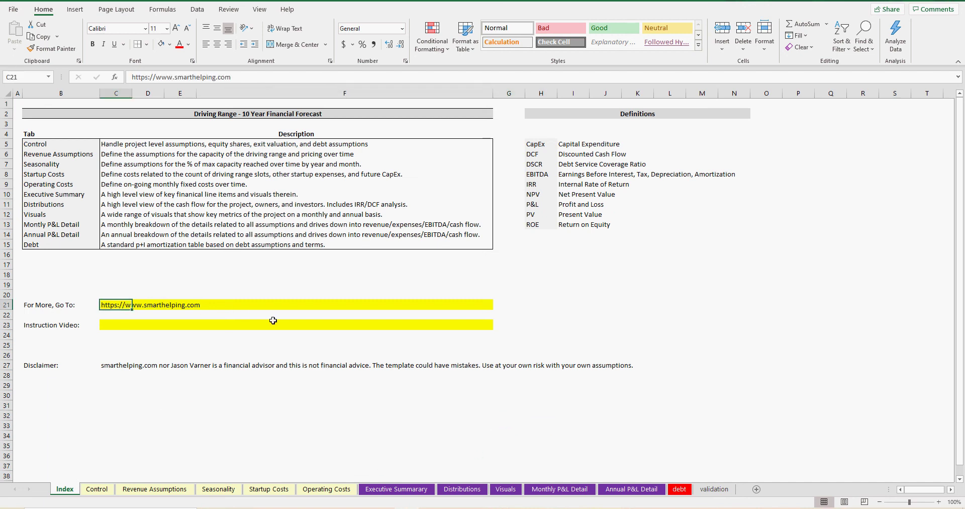